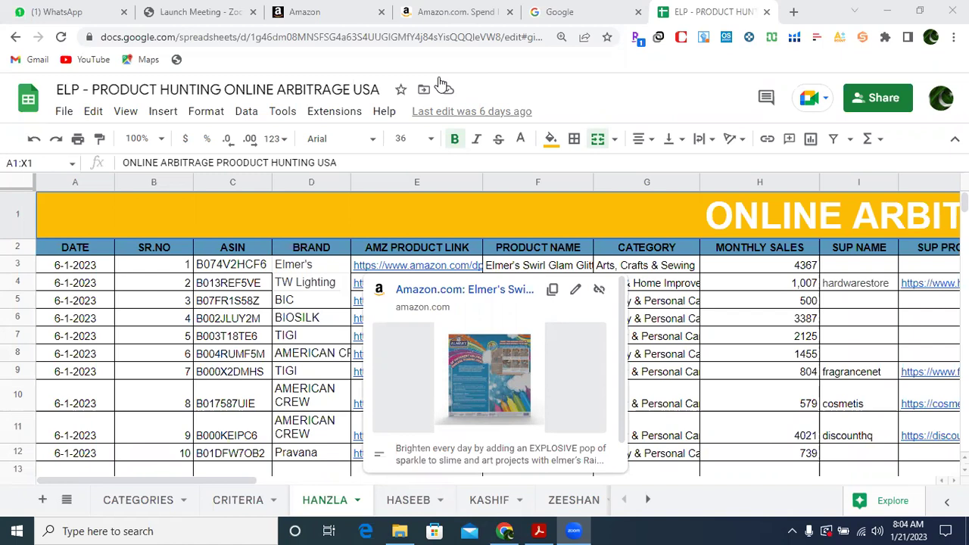
Review row 4, copy the TIGI Amazon link from cell E9, and open a blank tab.
{"action": "left_click", "coordinate": [726, 289]}
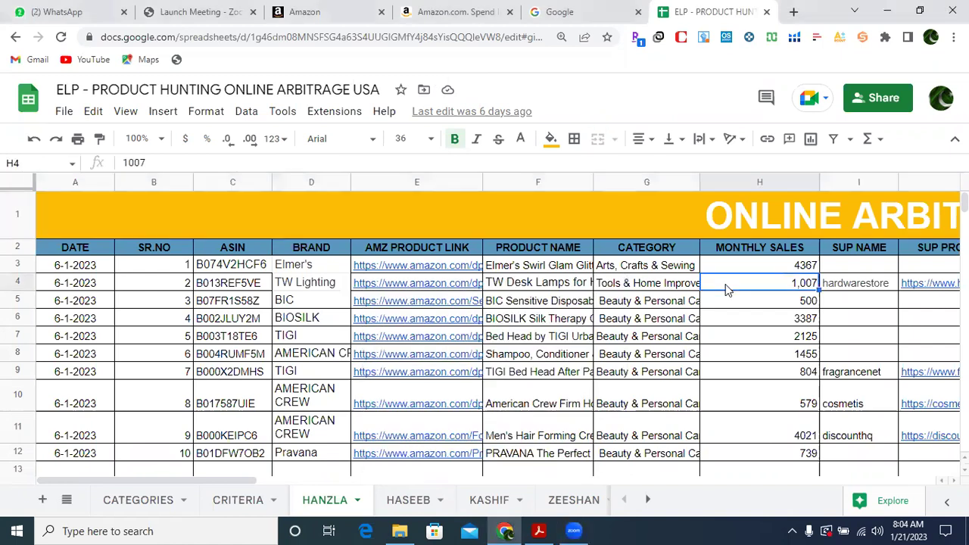
{"action": "left_click", "coordinate": [543, 284]}
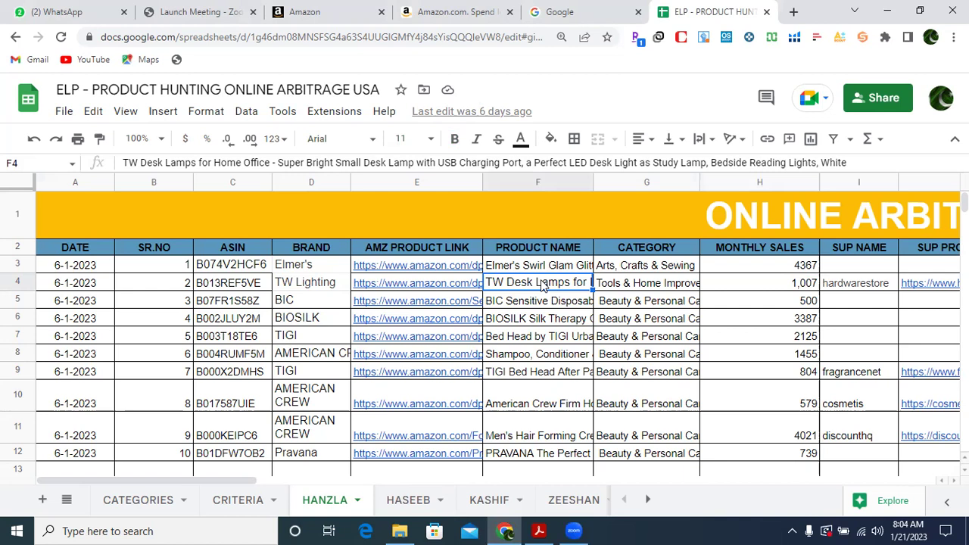
{"action": "key", "text": "Left"}
{"action": "key", "text": "Left"}
{"action": "key", "text": "Left"}
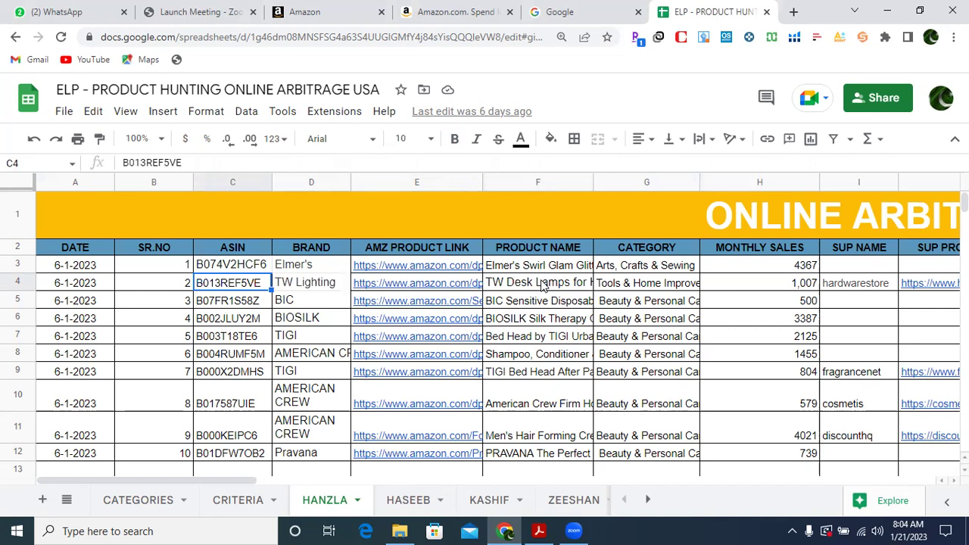
{"action": "key", "text": "Right"}
{"action": "key", "text": "Right"}
{"action": "key", "text": "Right"}
{"action": "key", "text": "Right"}
{"action": "key", "text": "Right"}
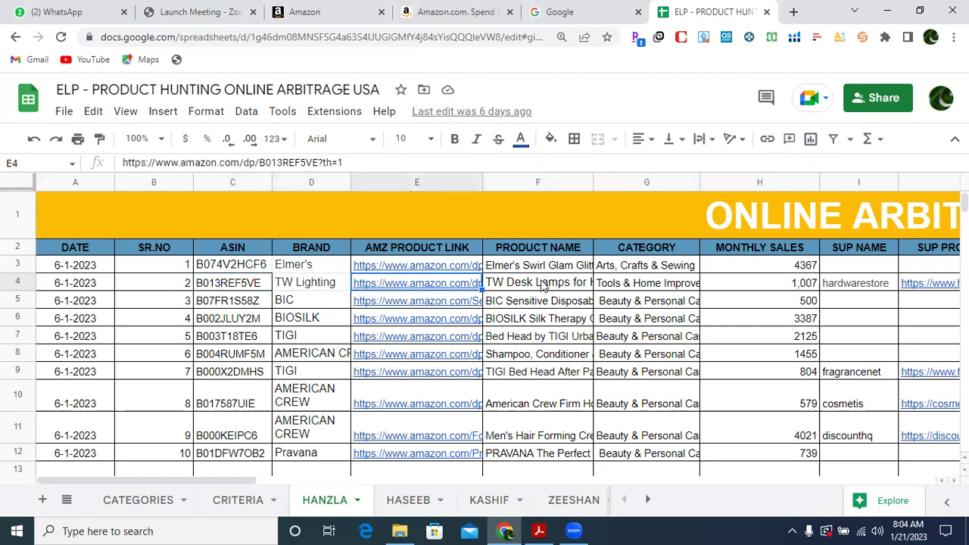
{"action": "key", "text": "Right"}
{"action": "key", "text": "Right"}
{"action": "key", "text": "Right"}
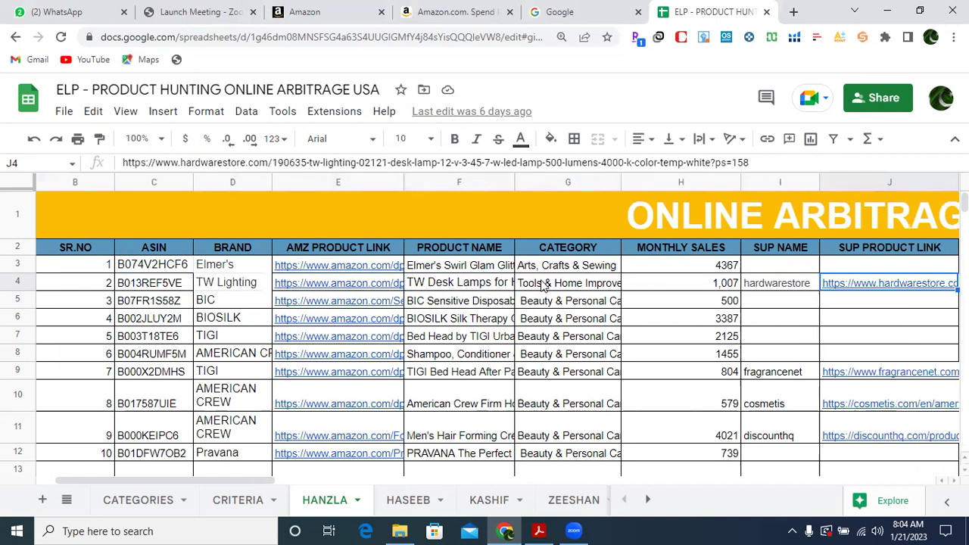
{"action": "key", "text": "Down"}
{"action": "key", "text": "Down"}
{"action": "key", "text": "Down"}
{"action": "key", "text": "Down"}
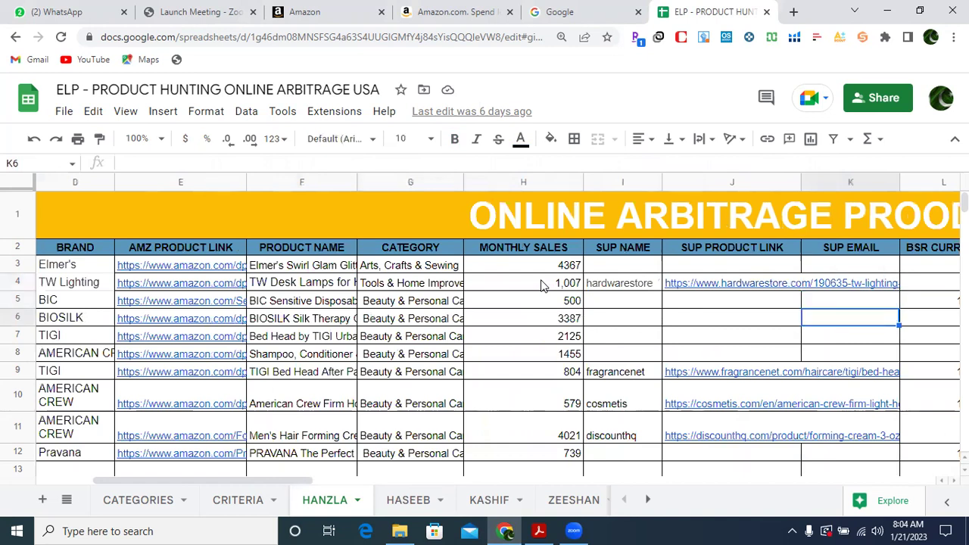
{"action": "key", "text": "Left"}
{"action": "key", "text": "Left"}
{"action": "key", "text": "Left"}
{"action": "key", "text": "Left"}
{"action": "key", "text": "Left"}
{"action": "key", "text": "Left"}
{"action": "key", "text": "Down"}
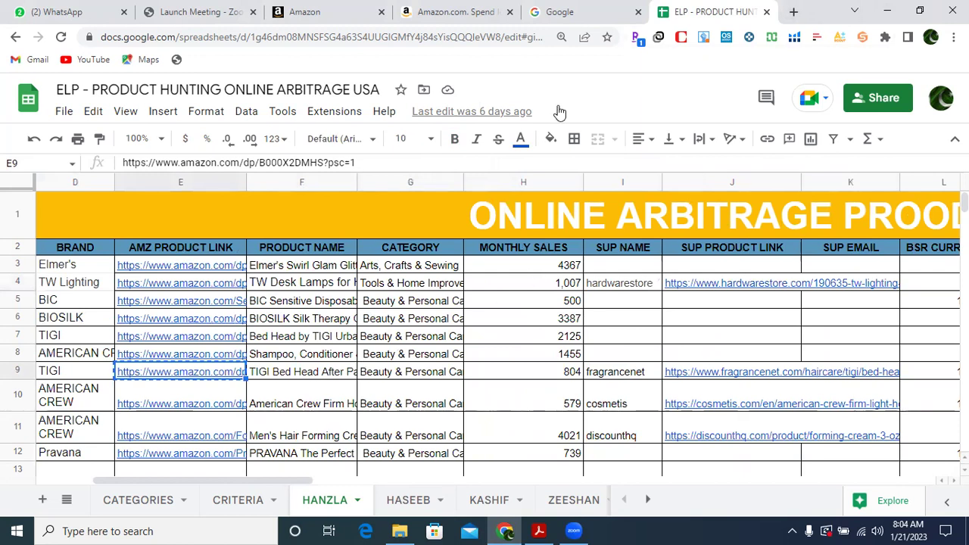
{"action": "left_click", "coordinate": [794, 12]}
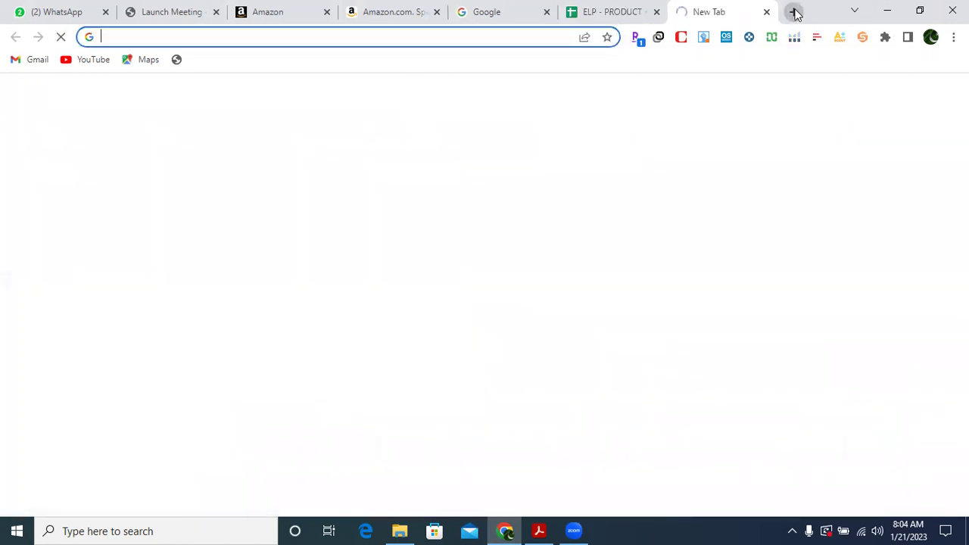
Load the TIGI Amazon page from the copied link, grab ASIN B000X2DMHS, and return to Seller Central.
{"action": "type", "text": "https://www.amazon.com/dp/B000X2DMHS?psc=1"}
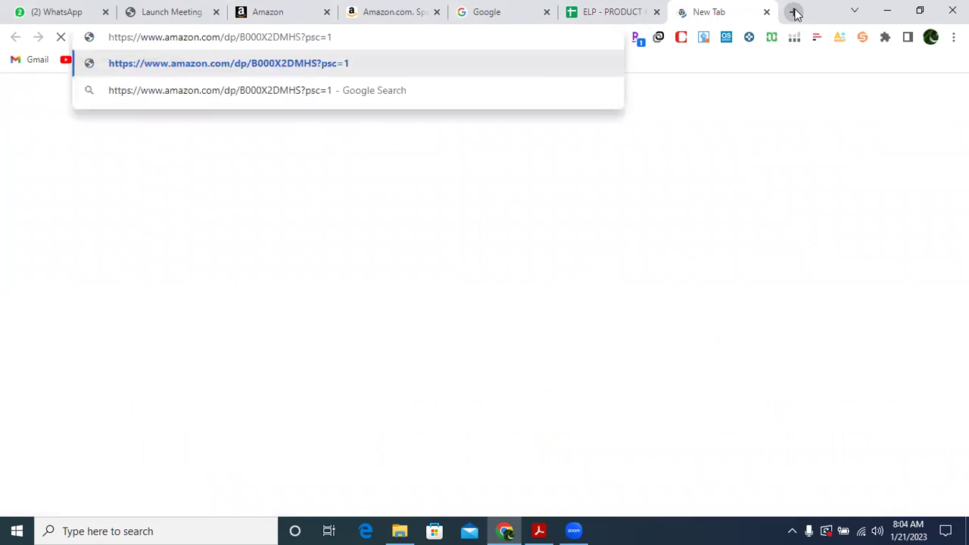
{"action": "key", "text": "Return"}
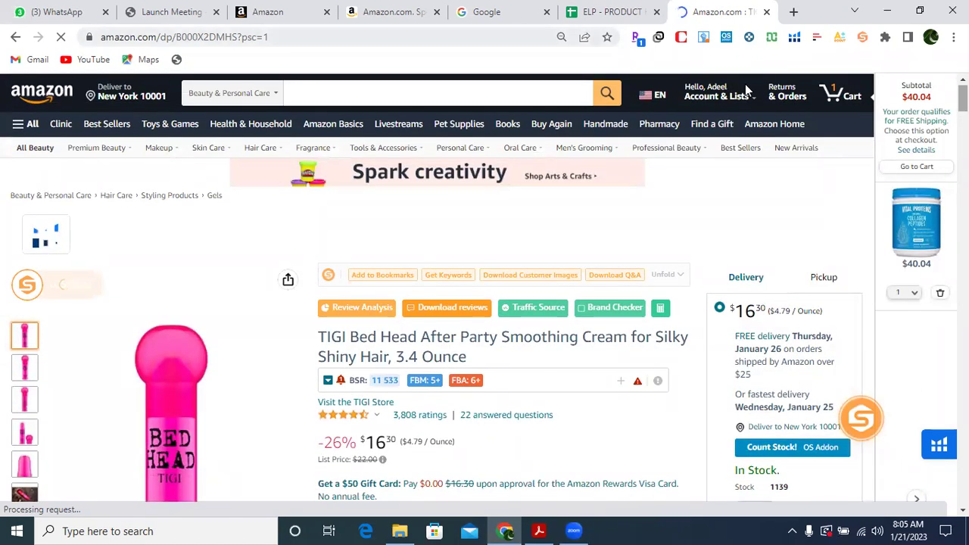
{"action": "left_click_drag", "start_coordinate": [175, 37], "coordinate": [237, 38]}
{"action": "key", "text": "ctrl+c"}
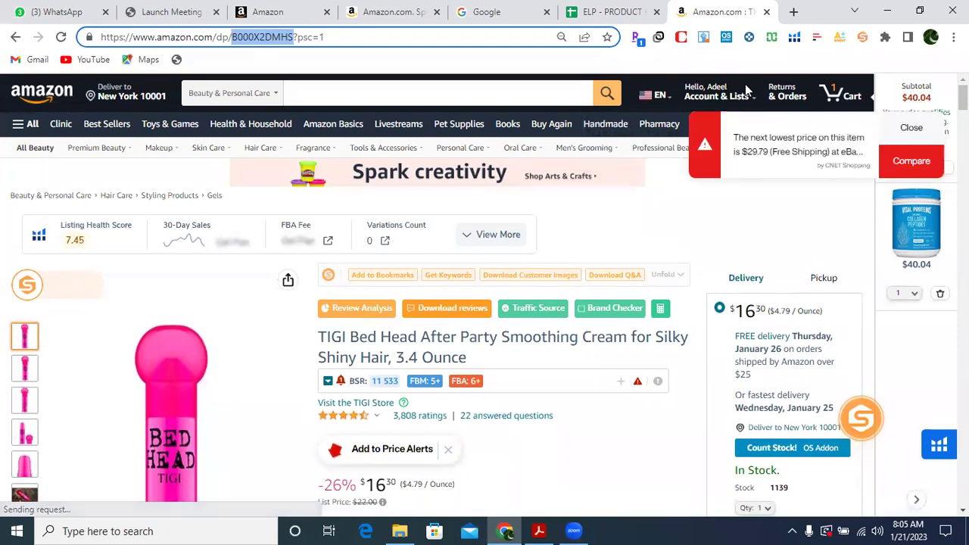
{"action": "left_click", "coordinate": [276, 11]}
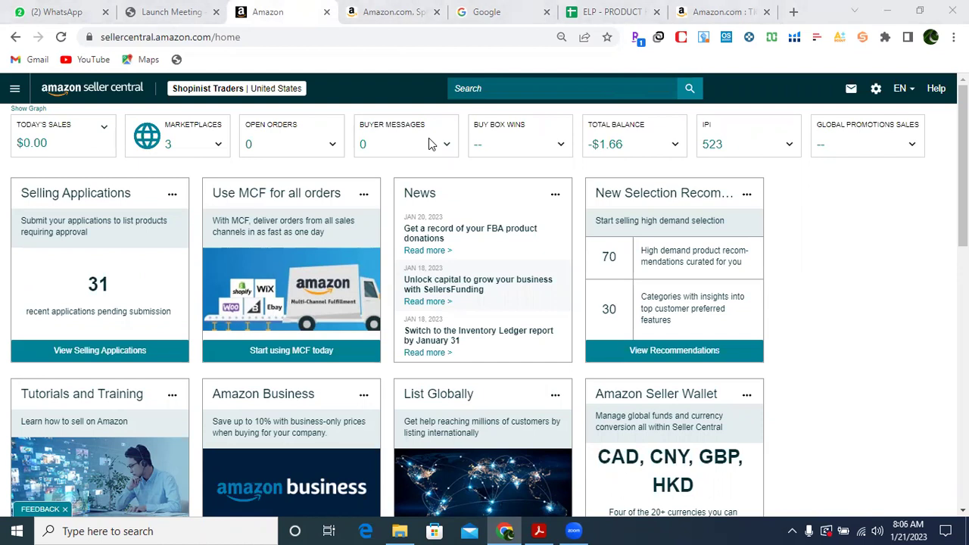
Search Catalog > Add Products for ASIN B000X2DMHS to find the TIGI Bed Head cream.
{"action": "left_click", "coordinate": [14, 90]}
{"action": "mouse_move", "coordinate": [35, 121]}
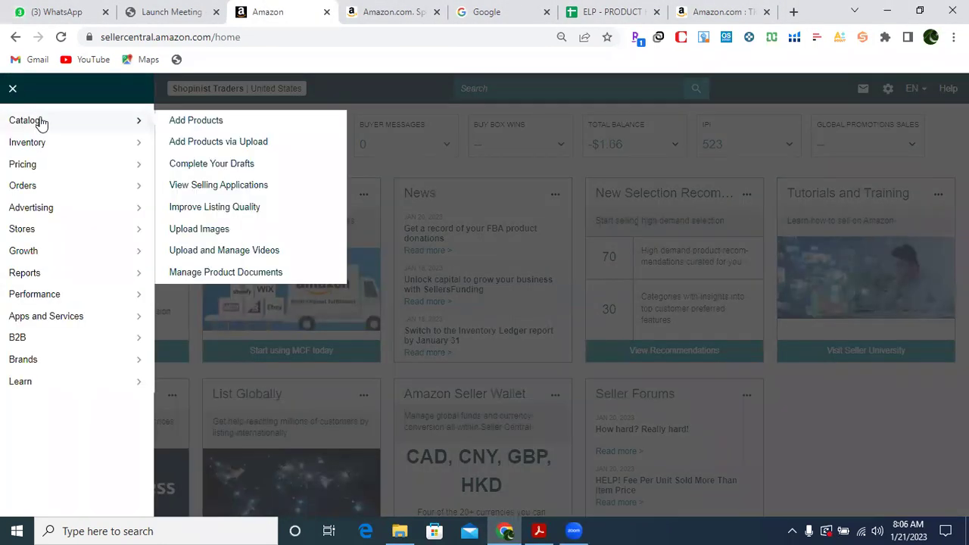
{"action": "left_click", "coordinate": [195, 124]}
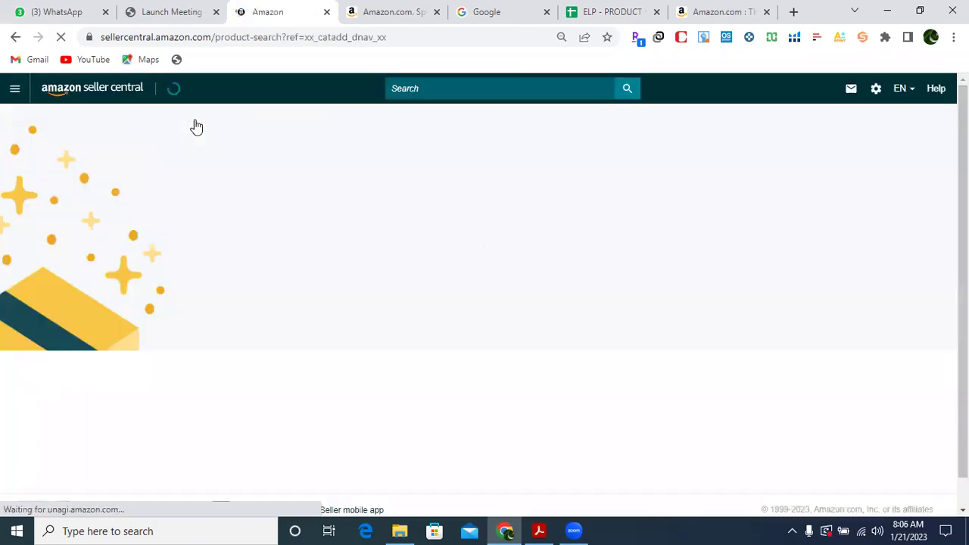
{"action": "left_click", "coordinate": [290, 319]}
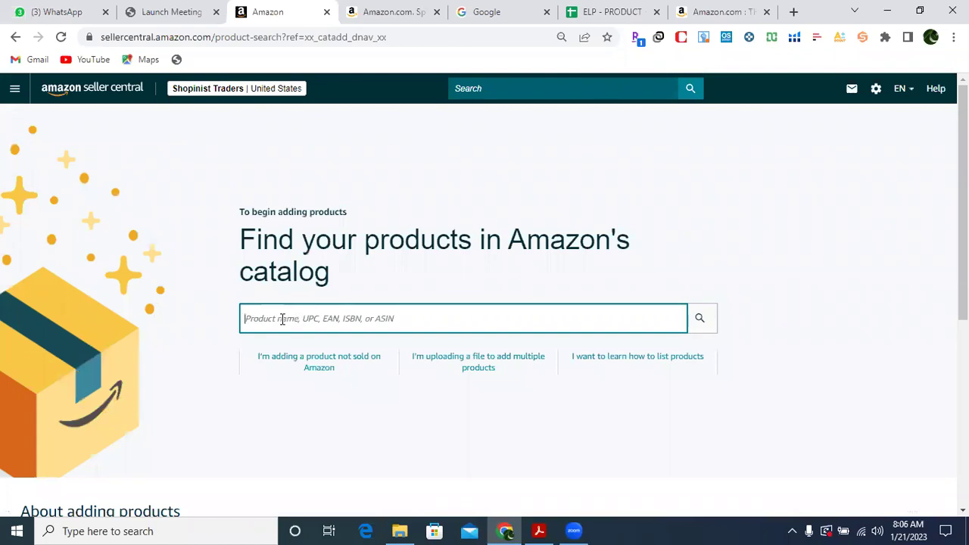
{"action": "key", "text": "ctrl+v"}
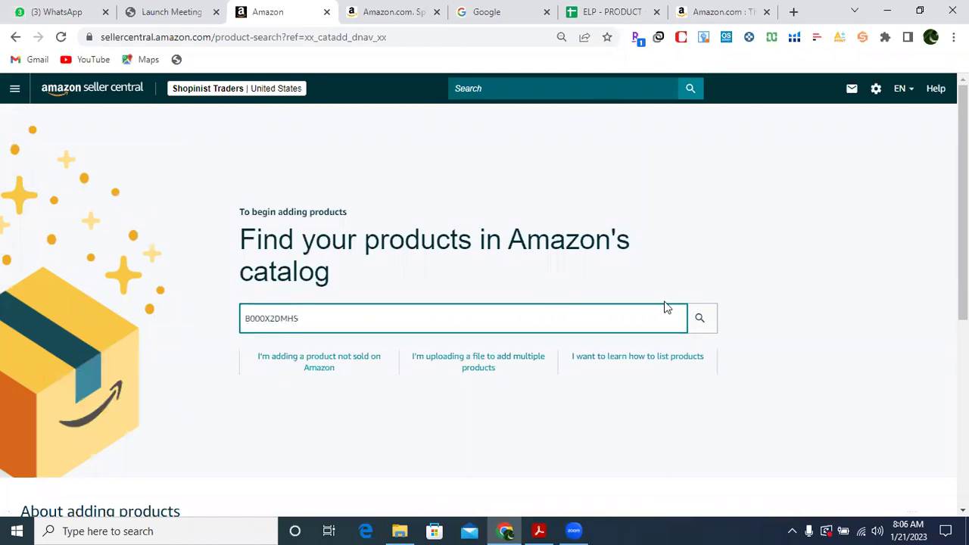
{"action": "left_click", "coordinate": [699, 320]}
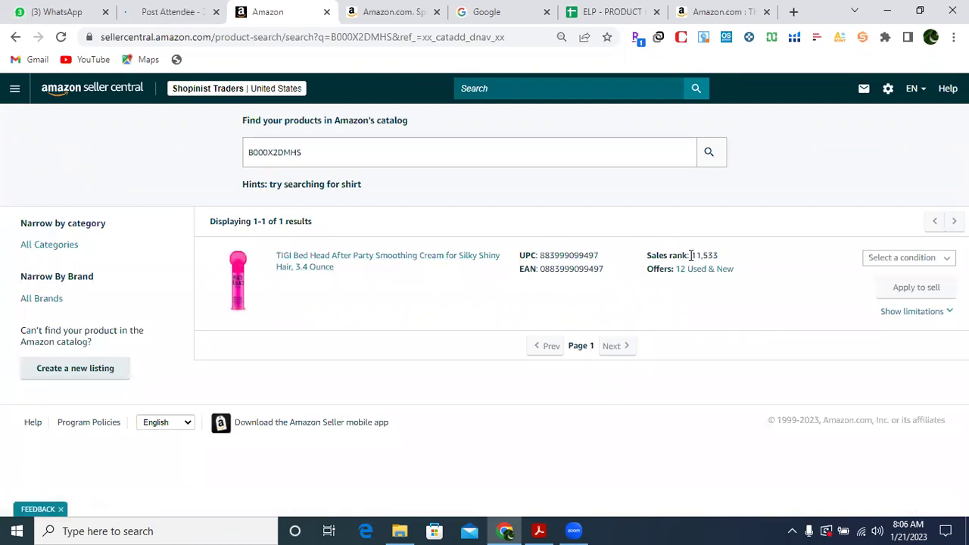
Set the TIGI cream's condition to New and apply to sell it.
{"action": "left_click", "coordinate": [900, 262]}
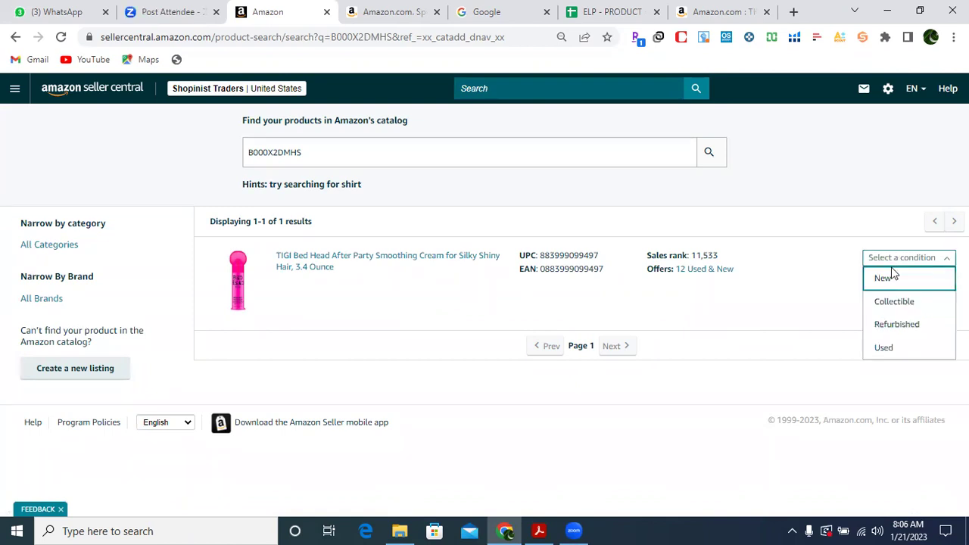
{"action": "left_click", "coordinate": [886, 280]}
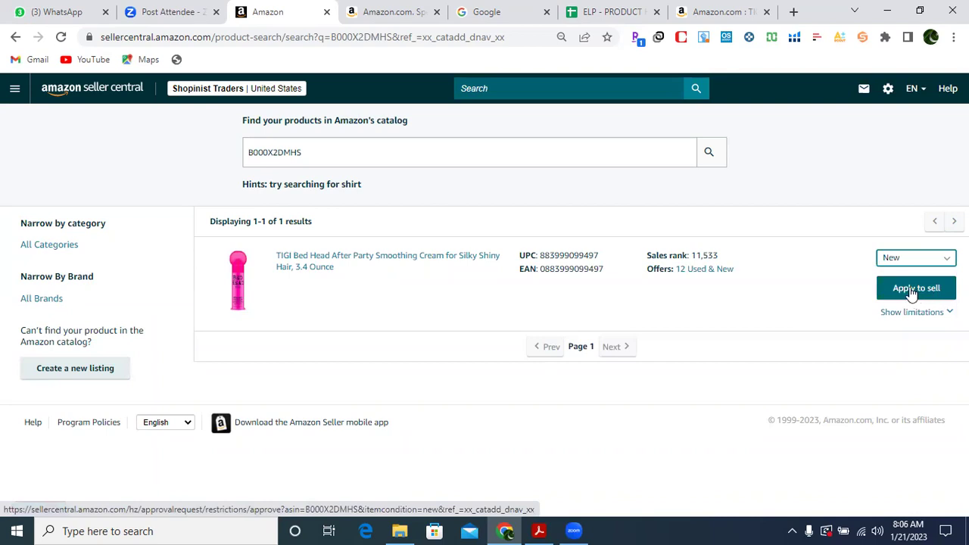
{"action": "left_click", "coordinate": [907, 293]}
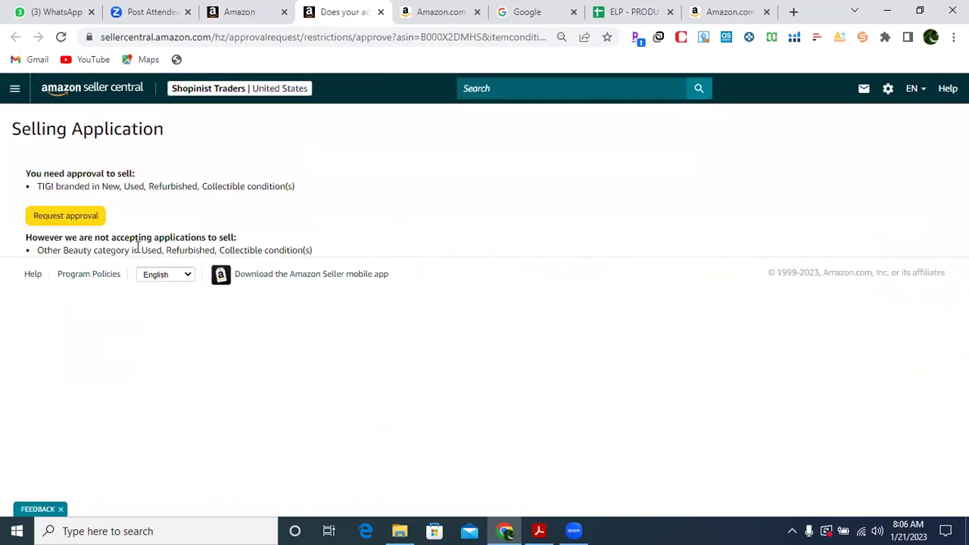
Request approval for the TIGI brand and read the purchase invoice requirement.
{"action": "left_click", "coordinate": [70, 222]}
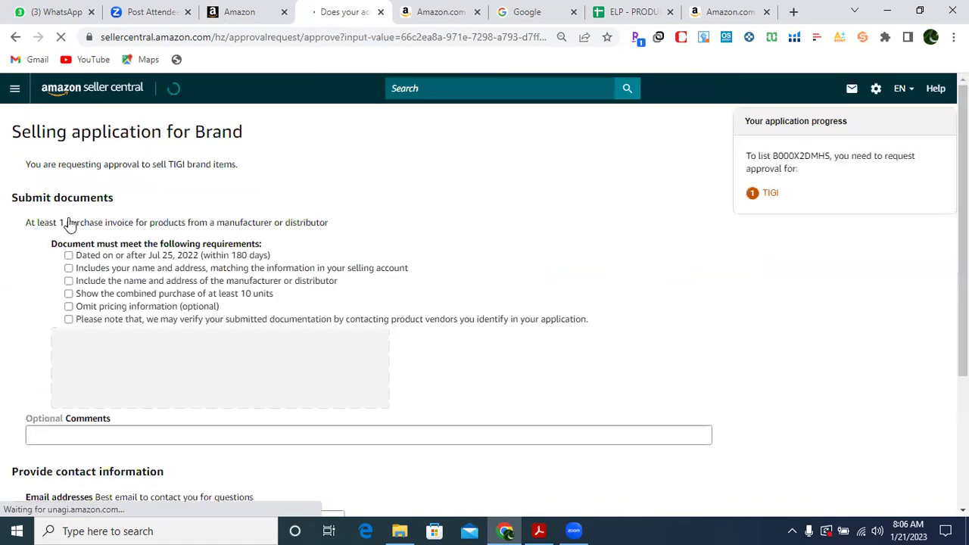
{"action": "left_click_drag", "start_coordinate": [25, 222], "coordinate": [345, 230]}
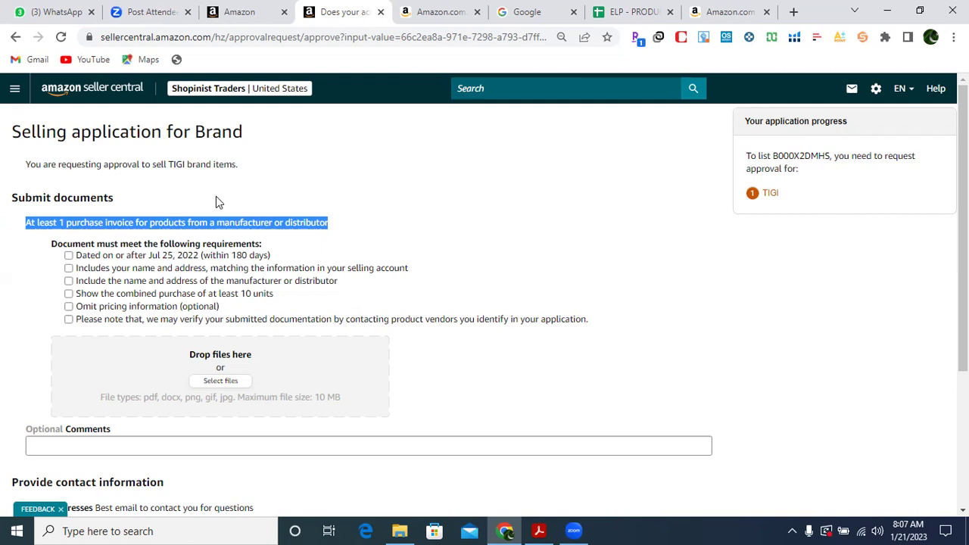
{"action": "left_click", "coordinate": [215, 197]}
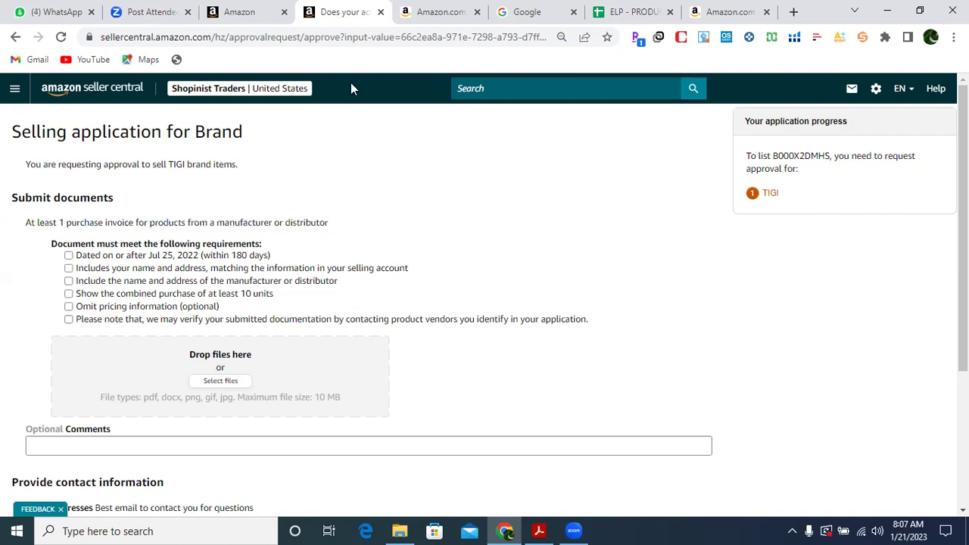
Close the extra Amazon homepage tab and return to the TIGI selling application.
{"action": "left_click", "coordinate": [430, 12]}
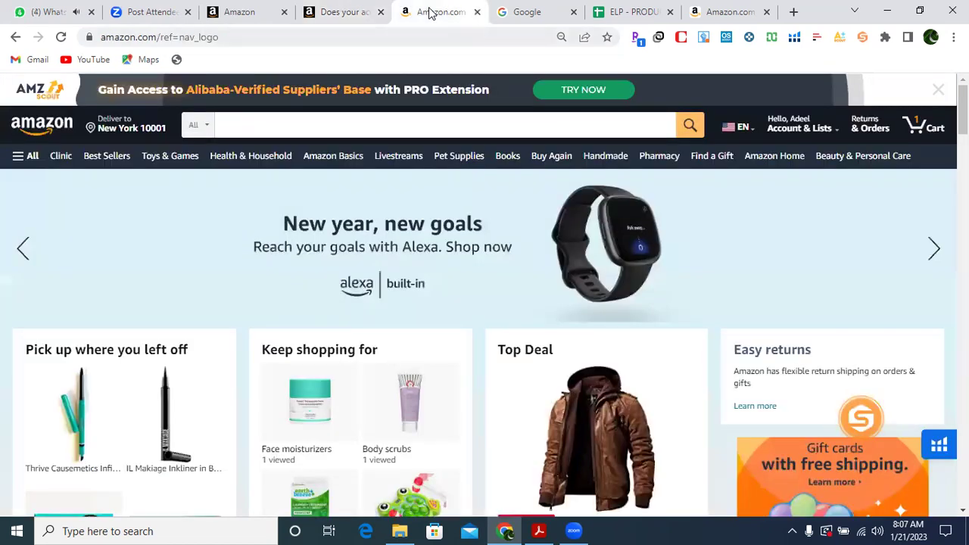
{"action": "left_click", "coordinate": [477, 13]}
{"action": "left_click", "coordinate": [630, 13]}
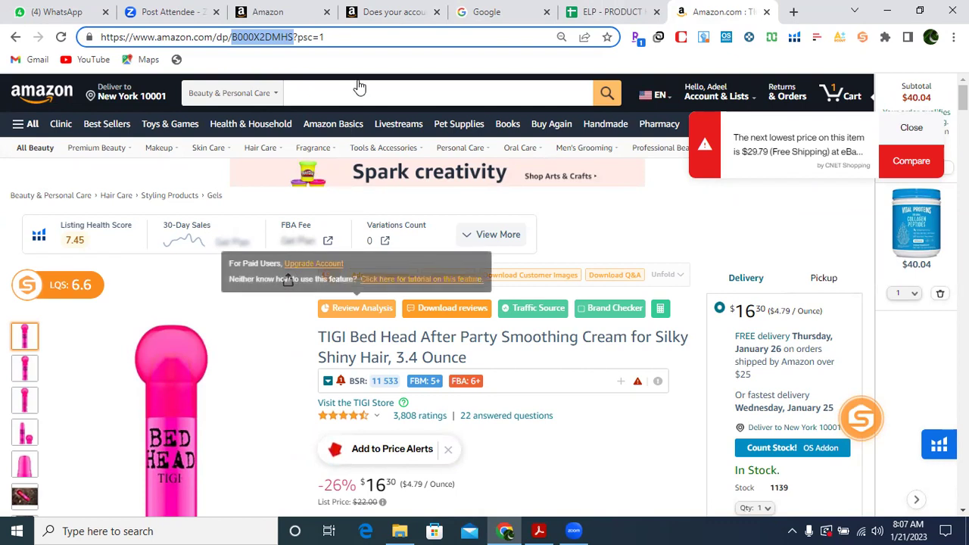
{"action": "left_click", "coordinate": [378, 16]}
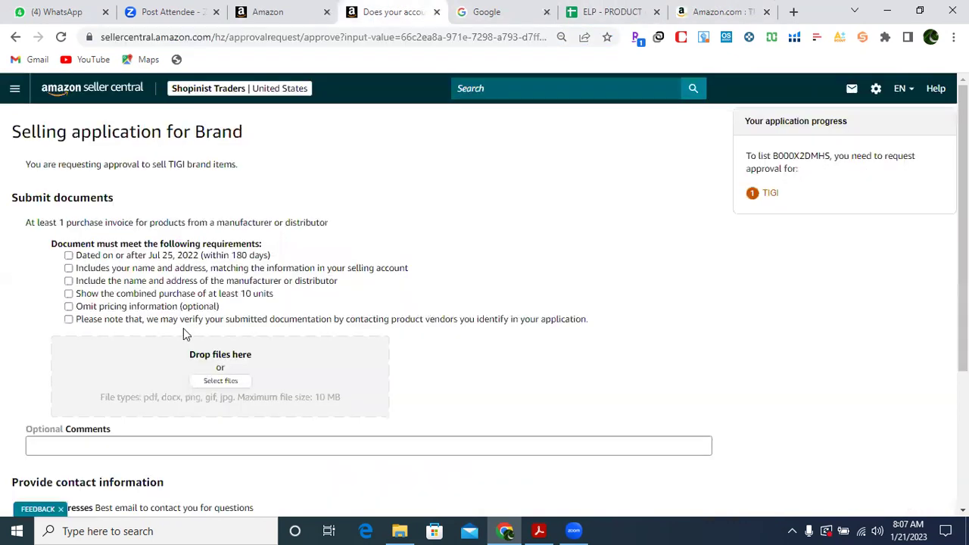
Tick the 180-day, name/address, manufacturer, 10-unit, no-pricing and vendor verification boxes.
{"action": "left_click", "coordinate": [69, 256]}
{"action": "left_click", "coordinate": [69, 268]}
{"action": "left_click", "coordinate": [69, 281]}
{"action": "left_click", "coordinate": [69, 294]}
{"action": "left_click", "coordinate": [69, 307]}
{"action": "left_click", "coordinate": [69, 320]}
Focus the contact Email addresses field below the checklist, then scroll back up the form.
{"action": "scroll", "coordinate": [964, 265], "scroll_direction": "down", "scroll_amount": 1}
{"action": "scroll", "coordinate": [964, 265], "scroll_direction": "down", "scroll_amount": 2}
{"action": "left_click", "coordinate": [96, 337]}
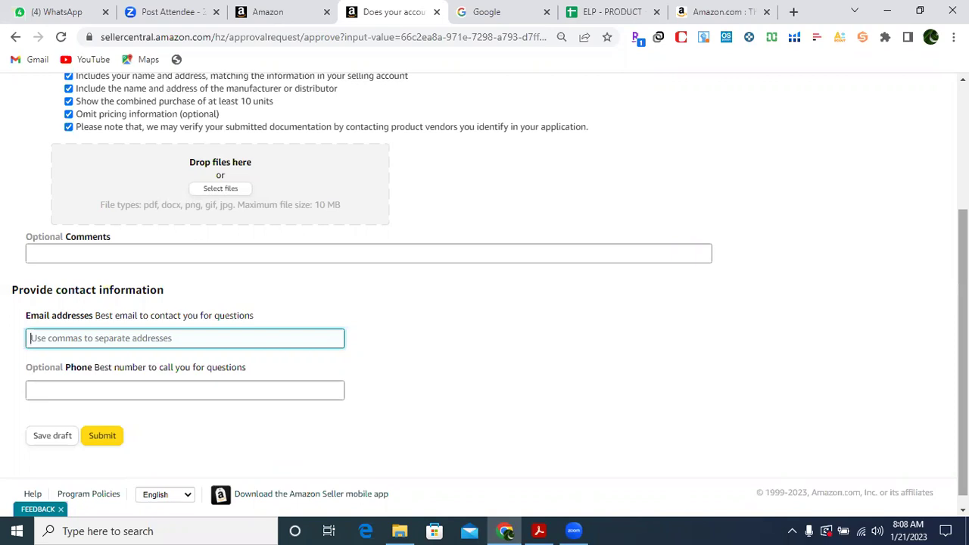
{"action": "left_click_drag", "start_coordinate": [963, 303], "coordinate": [963, 295]}
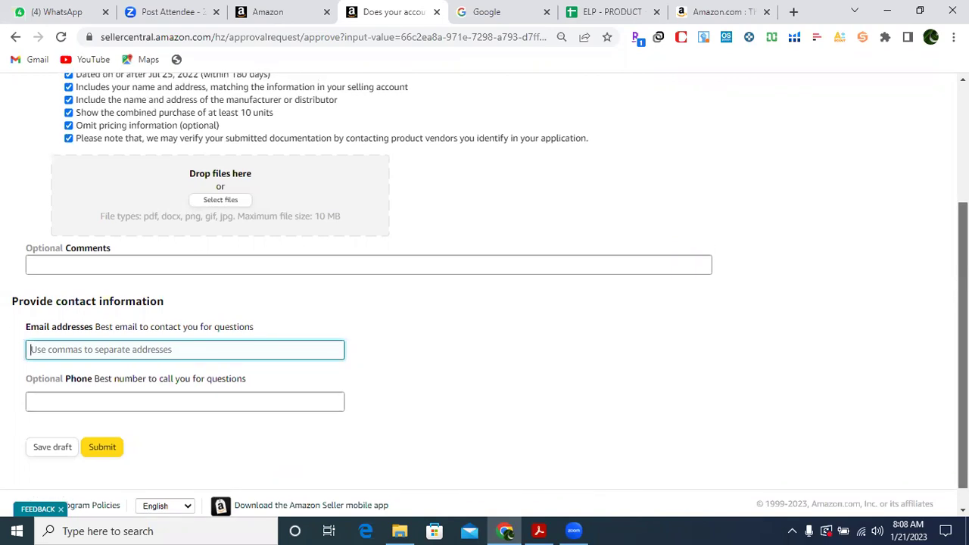
{"action": "scroll", "coordinate": [484, 296], "scroll_direction": "up", "scroll_amount": 3}
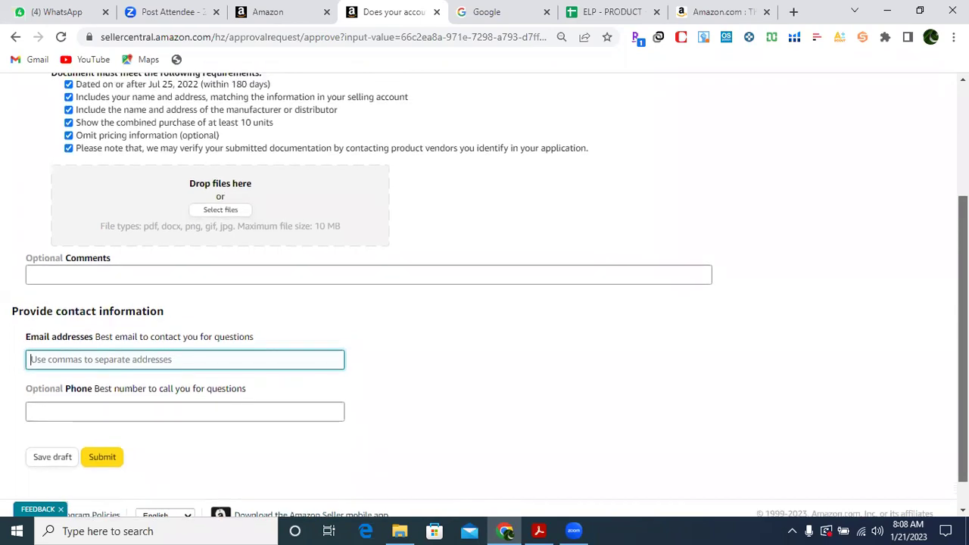
{"action": "scroll", "coordinate": [308, 286], "scroll_direction": "down", "scroll_amount": 1}
{"action": "scroll", "coordinate": [308, 286], "scroll_direction": "up", "scroll_amount": 1}
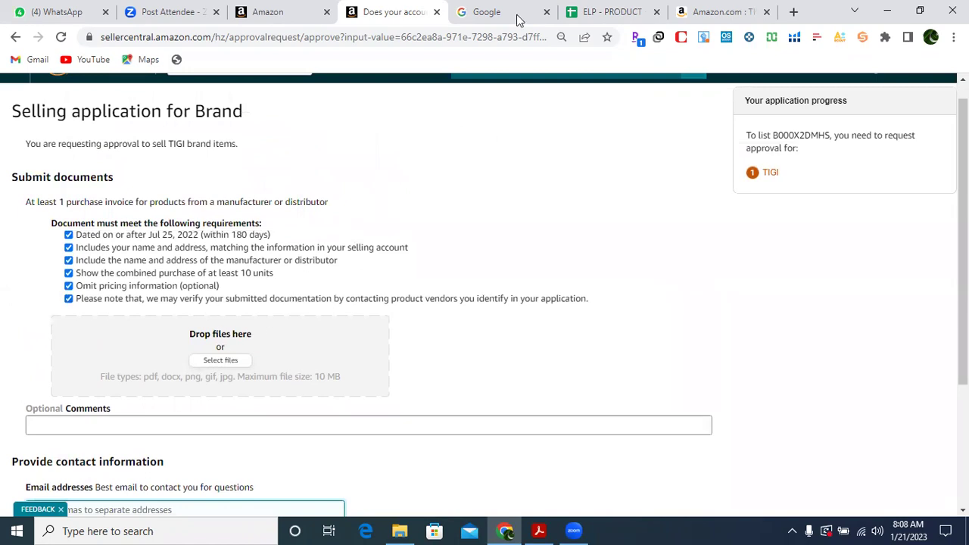
Select the full TIGI Bed Head After Party Smoothing Cream title on Amazon, then switch to Google.
{"action": "left_click", "coordinate": [706, 12]}
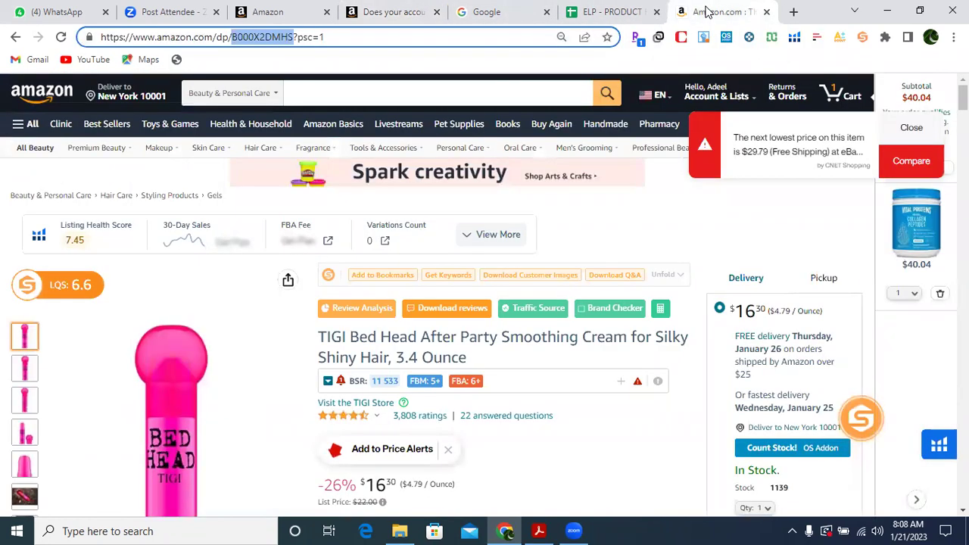
{"action": "left_click", "coordinate": [329, 336]}
{"action": "left_click_drag", "start_coordinate": [330, 335], "coordinate": [471, 360]}
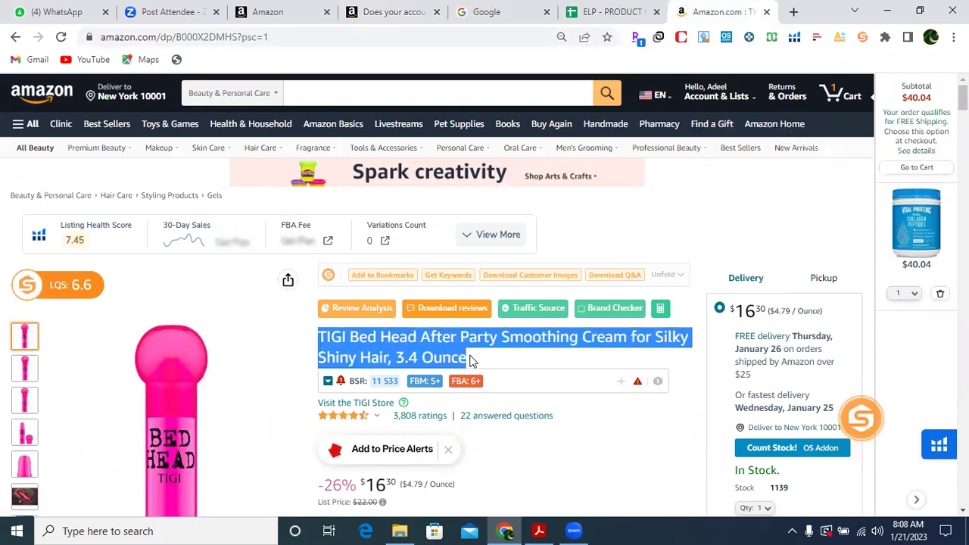
{"action": "left_click", "coordinate": [487, 13]}
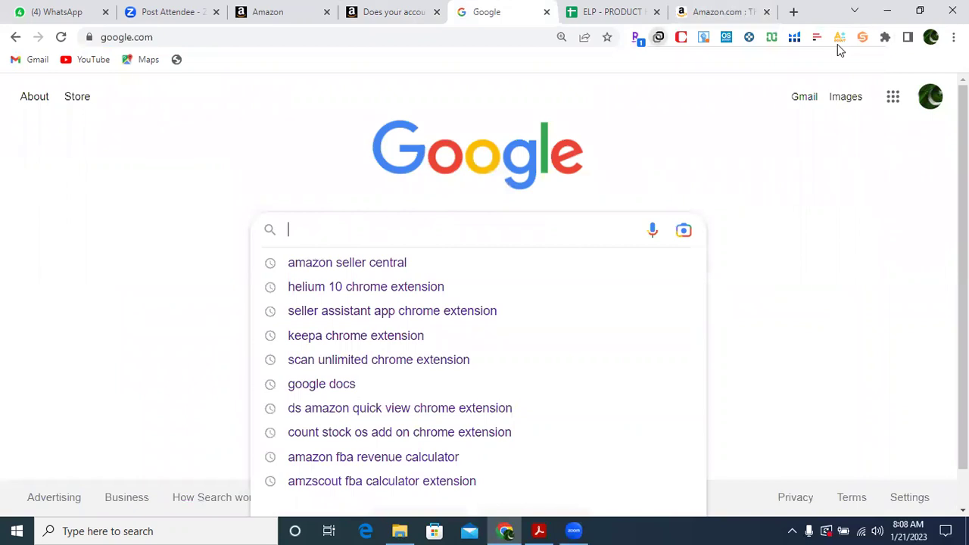
Connect the VPN extension to a United States server, skipping the premium upgrade.
{"action": "left_click", "coordinate": [658, 36]}
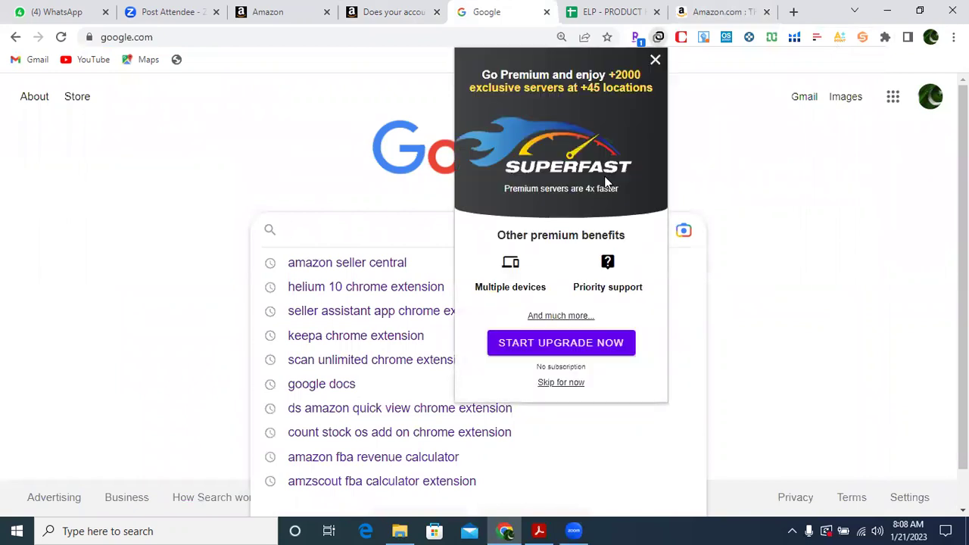
{"action": "left_click", "coordinate": [573, 384]}
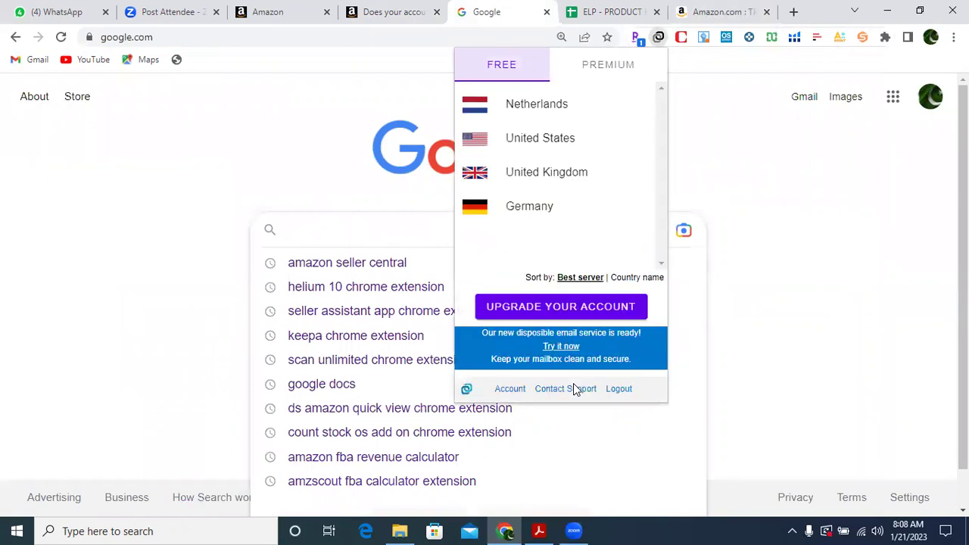
{"action": "left_click", "coordinate": [539, 138]}
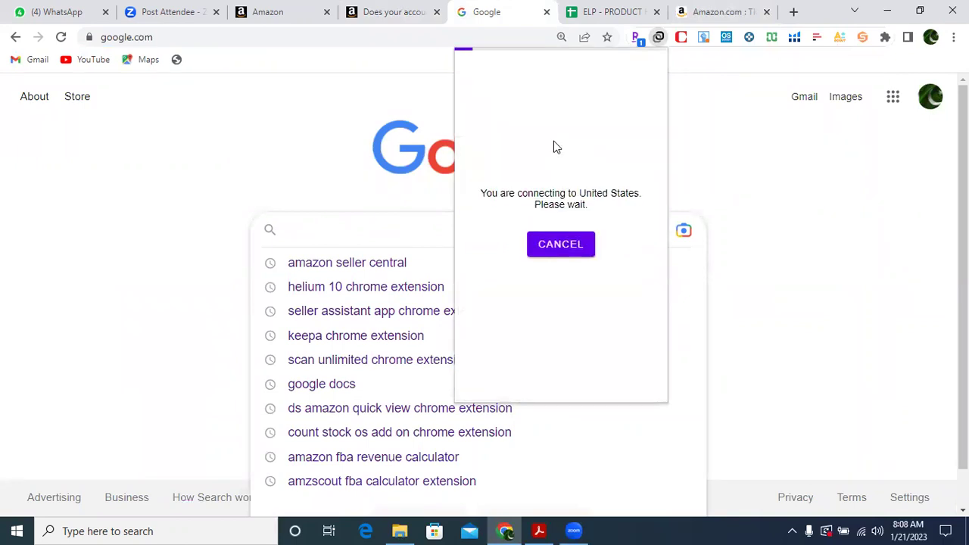
Search Google for the pasted TIGI Bed Head After Party Smoothing Cream title.
{"action": "left_click", "coordinate": [330, 231]}
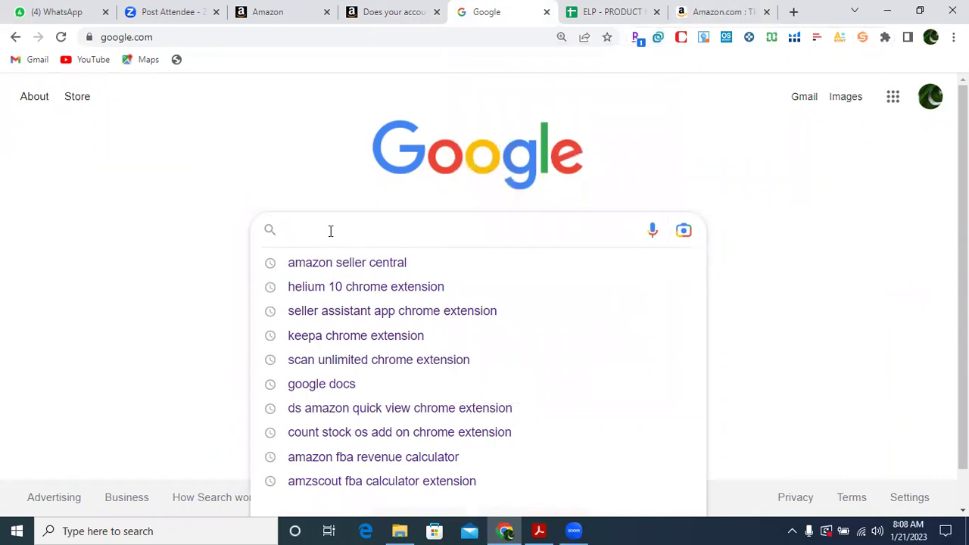
{"action": "type", "text": "Party Smoothing Cream for Silky Shiny Hair, 3.4 Ounce"}
{"action": "key", "text": "Return"}
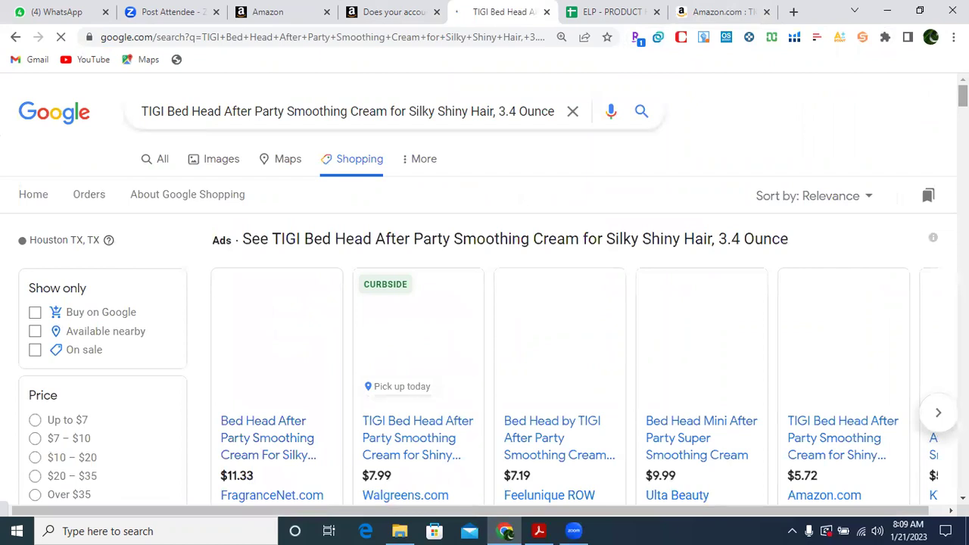
Browse the Shopping carousel to its last offers and close the 'Does your account qualify?' tab.
{"action": "scroll", "coordinate": [484, 289], "scroll_direction": "down", "scroll_amount": 2}
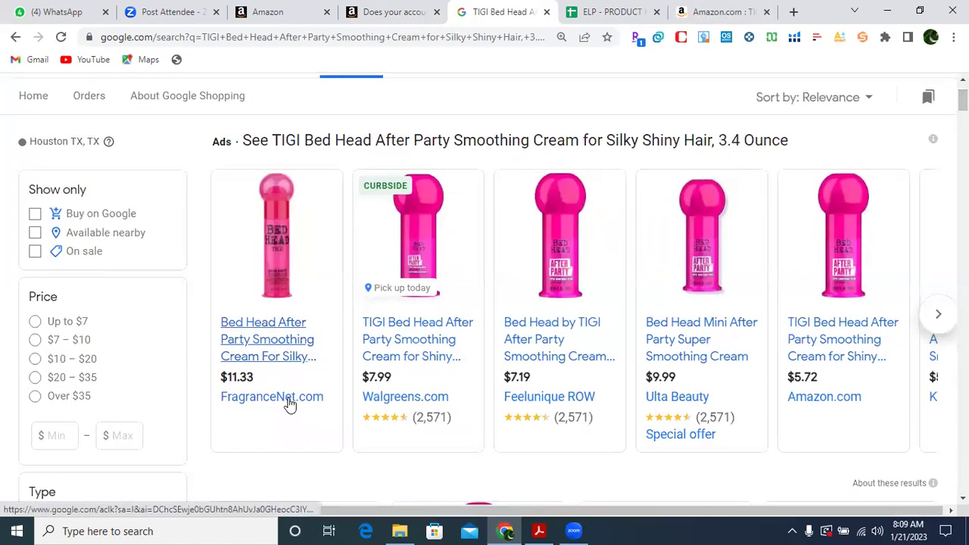
{"action": "left_click", "coordinate": [939, 315]}
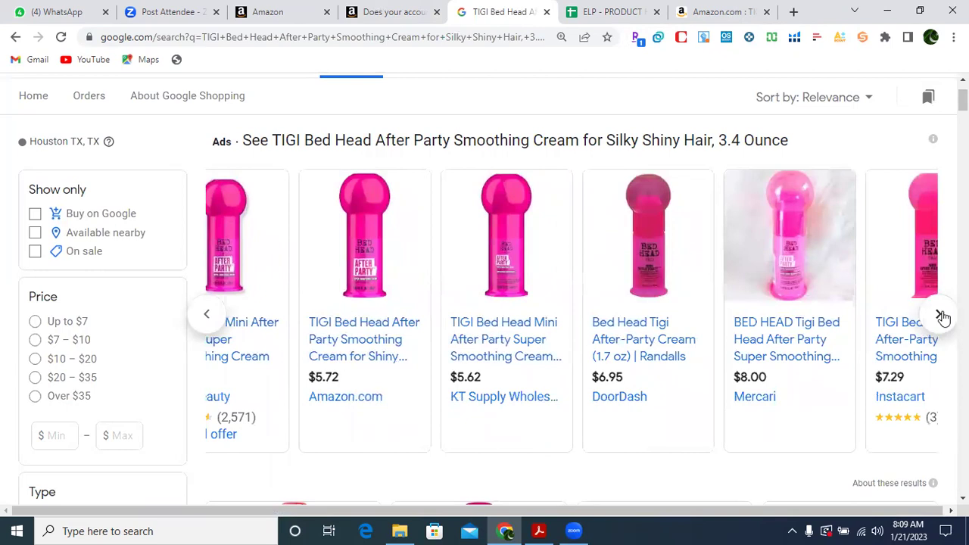
{"action": "left_click", "coordinate": [939, 315]}
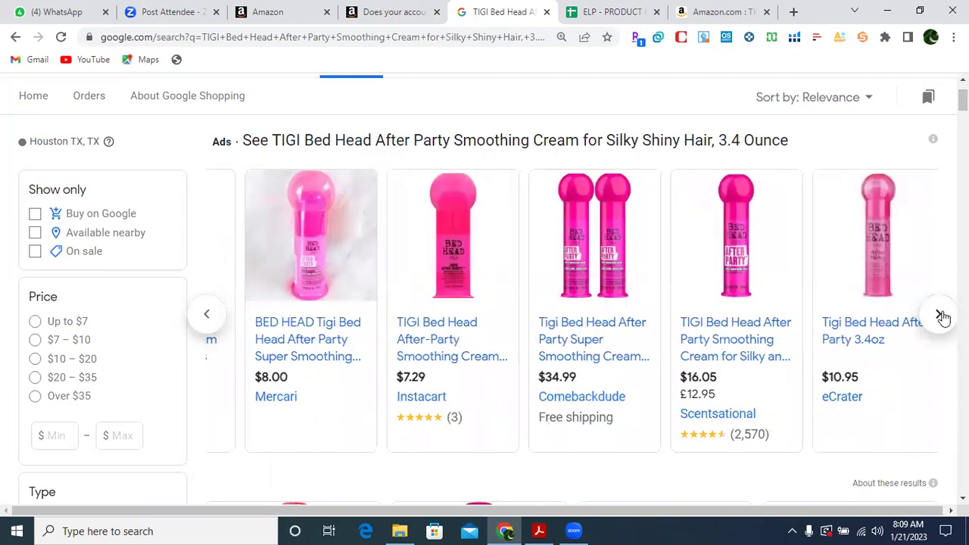
{"action": "left_click", "coordinate": [939, 315]}
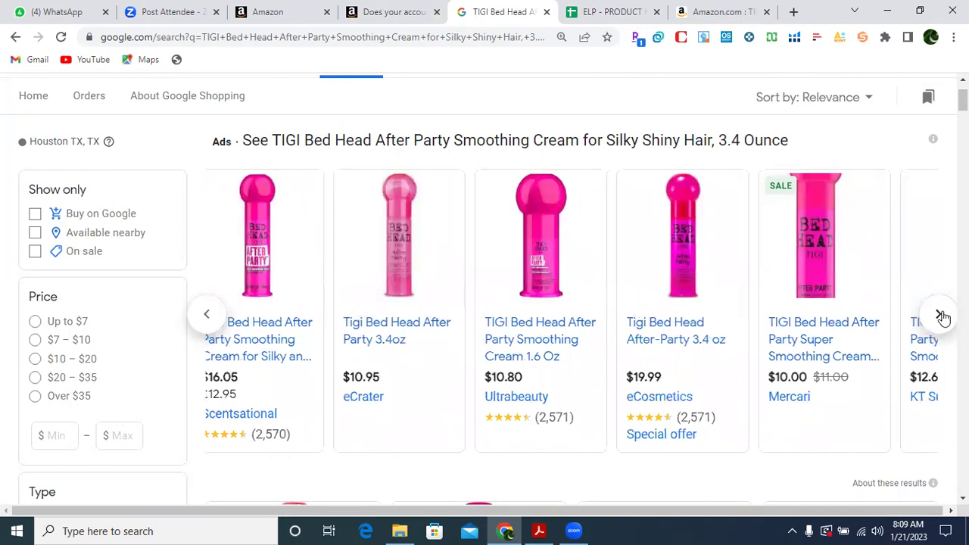
{"action": "left_click", "coordinate": [940, 315]}
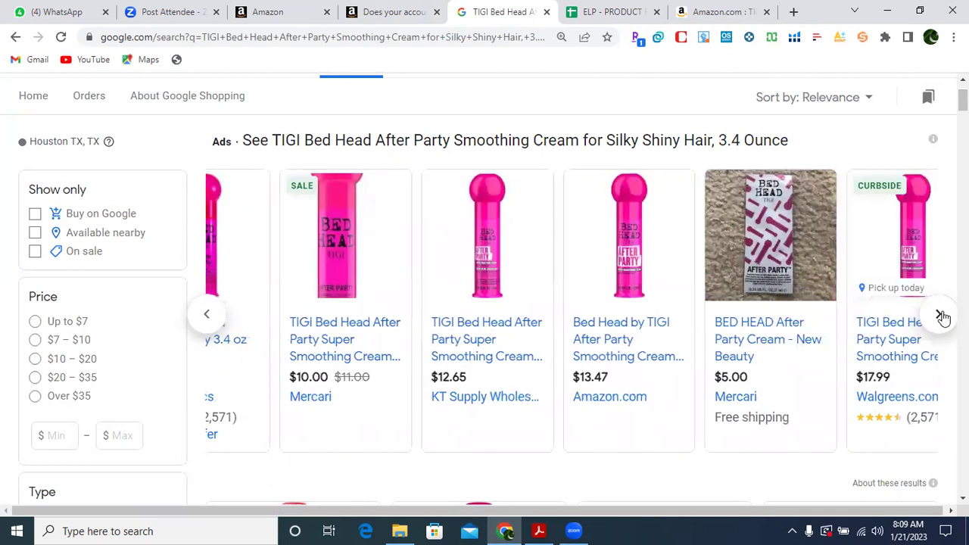
{"action": "left_click", "coordinate": [939, 315]}
{"action": "left_click", "coordinate": [940, 315]}
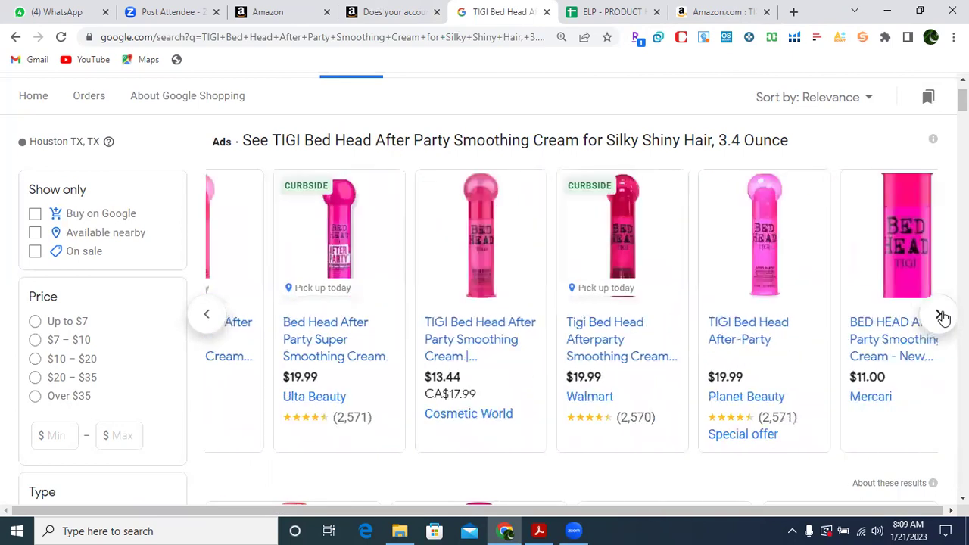
{"action": "left_click", "coordinate": [940, 315]}
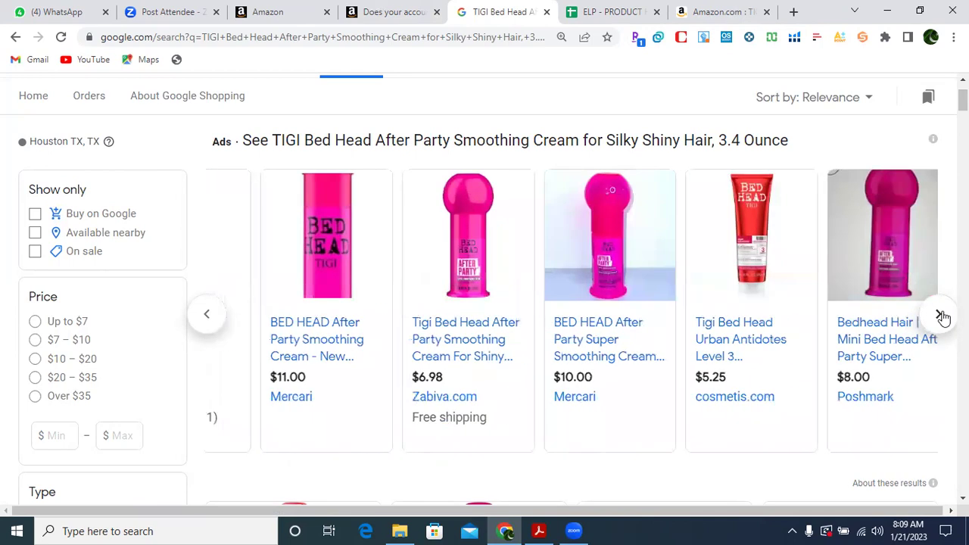
{"action": "left_click", "coordinate": [940, 315]}
{"action": "left_click", "coordinate": [940, 315]}
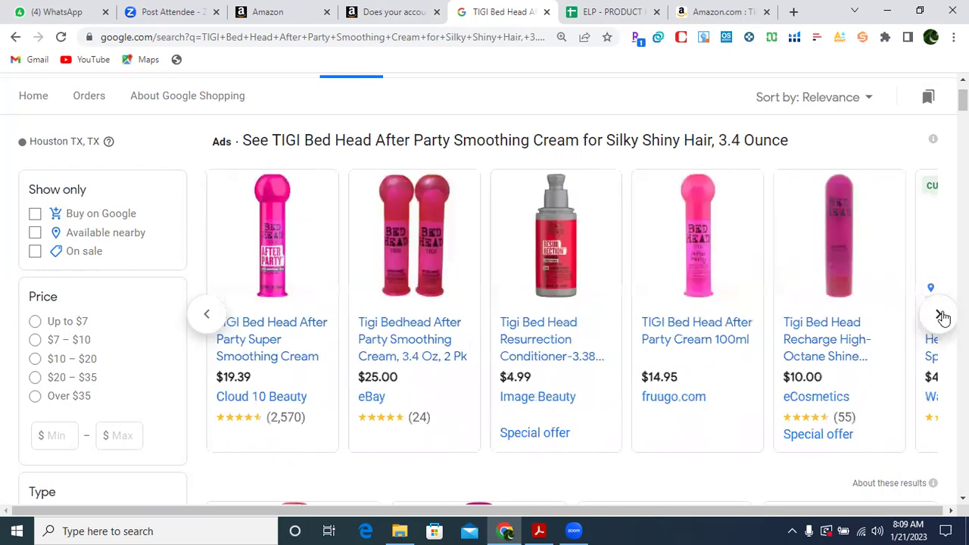
{"action": "left_click", "coordinate": [940, 315]}
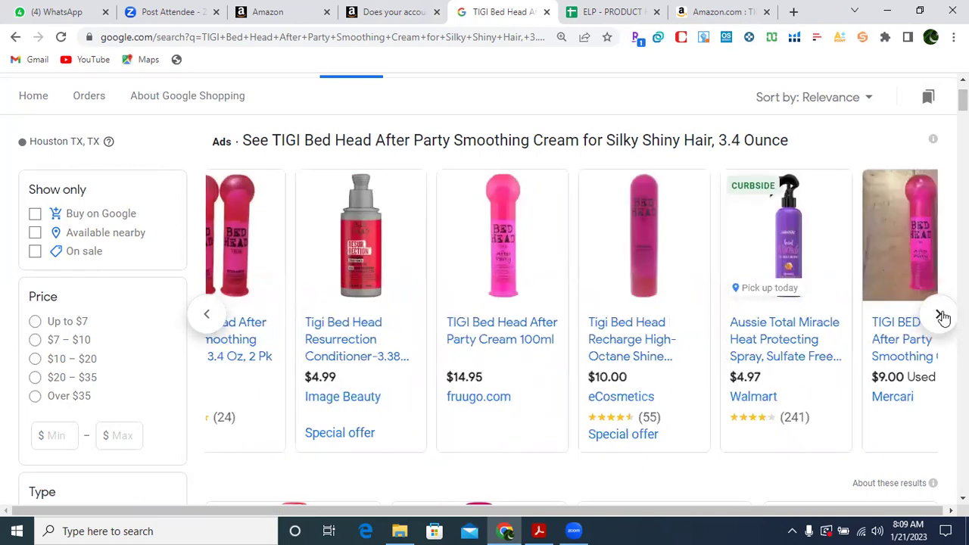
{"action": "left_click", "coordinate": [940, 315]}
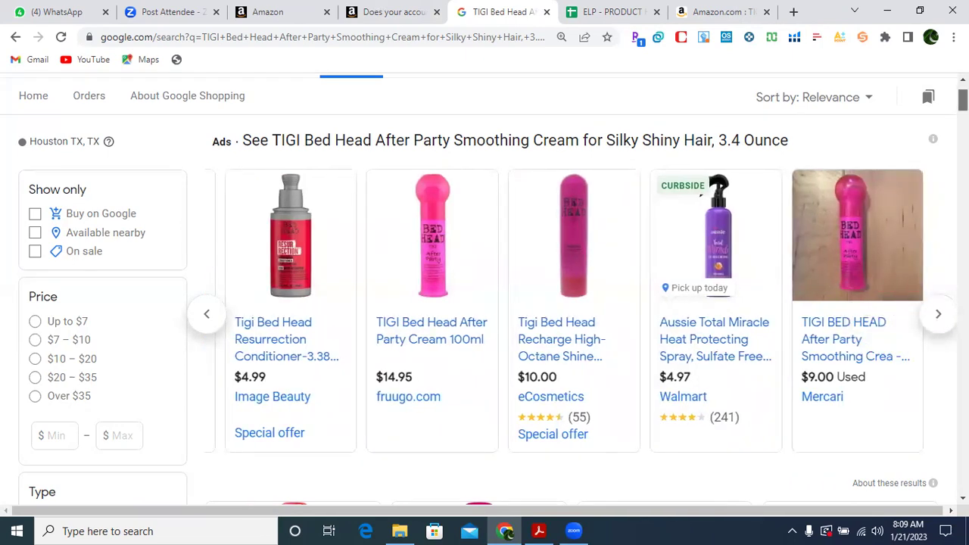
{"action": "scroll", "coordinate": [492, 303], "scroll_direction": "down", "scroll_amount": 3}
{"action": "scroll", "coordinate": [485, 303], "scroll_direction": "down", "scroll_amount": 2}
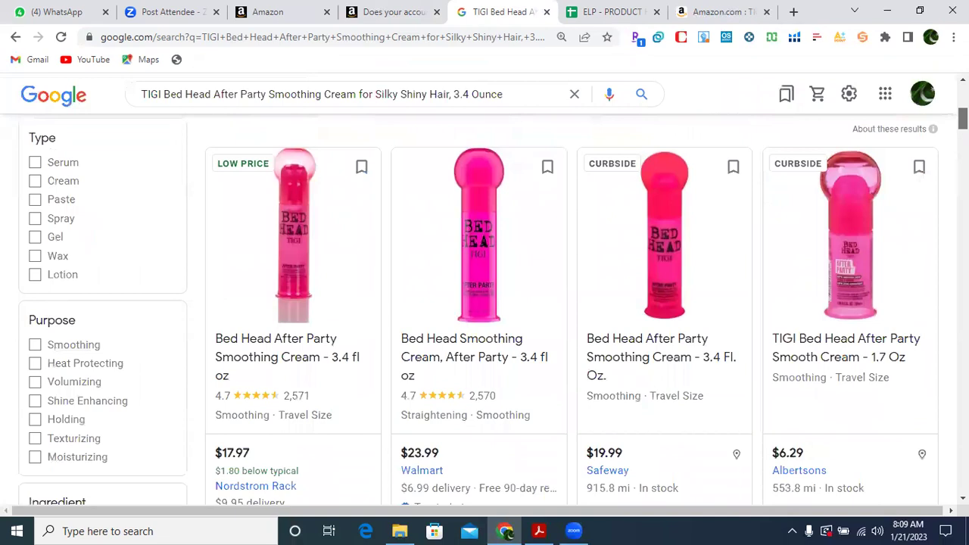
{"action": "scroll", "coordinate": [492, 303], "scroll_direction": "down", "scroll_amount": 2}
{"action": "scroll", "coordinate": [492, 303], "scroll_direction": "down", "scroll_amount": 4}
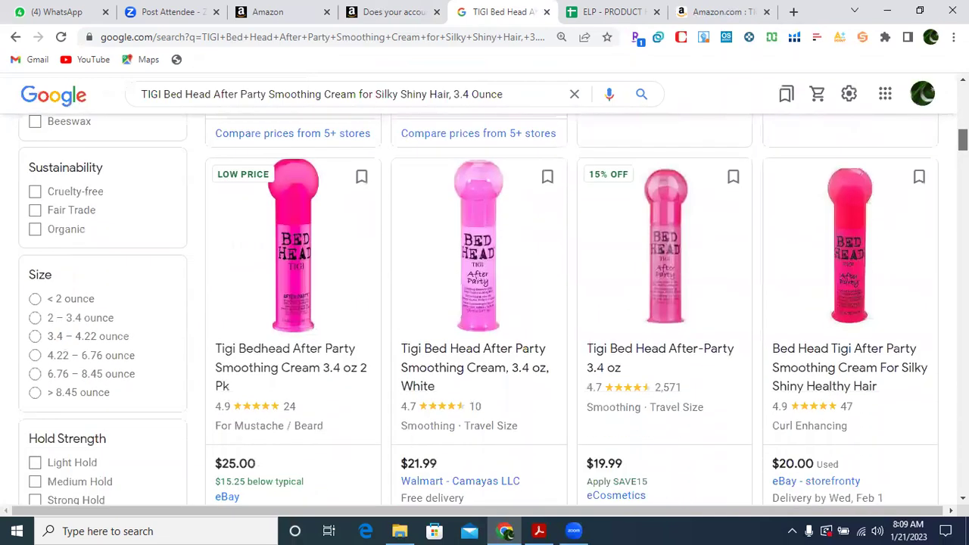
{"action": "middle_click", "coordinate": [334, 16]}
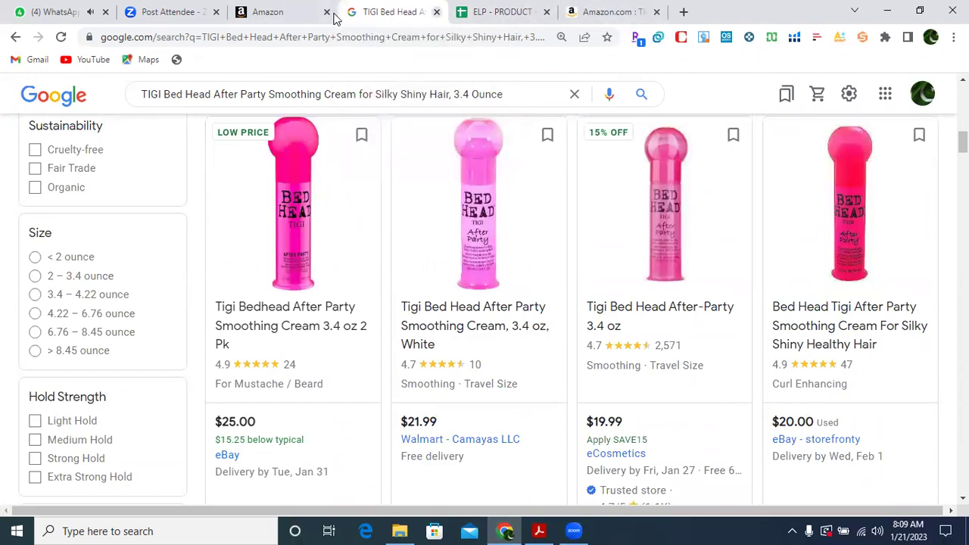
Fill the TIGI row 9 red in the product hunting spreadsheet.
{"action": "left_click", "coordinate": [521, 19]}
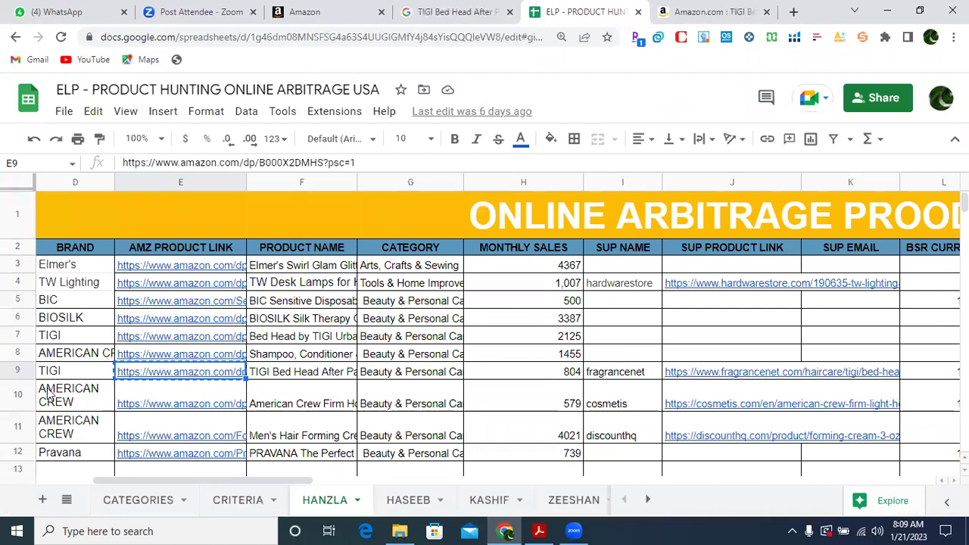
{"action": "left_click", "coordinate": [18, 372]}
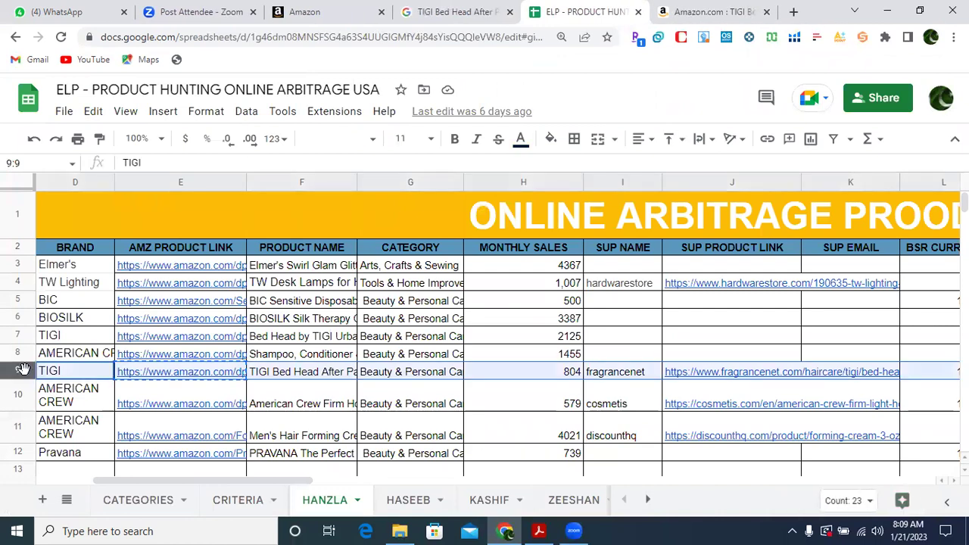
{"action": "left_click", "coordinate": [555, 141]}
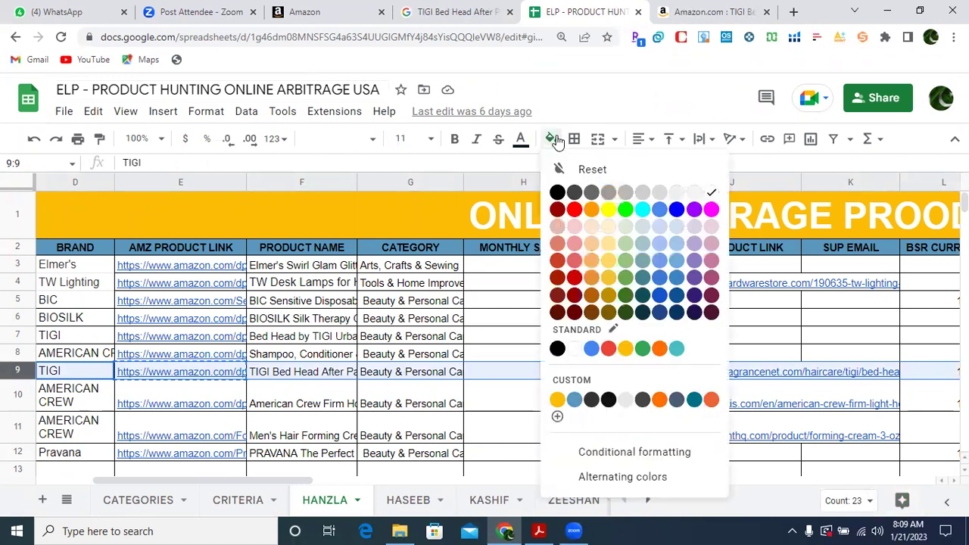
{"action": "left_click", "coordinate": [575, 210]}
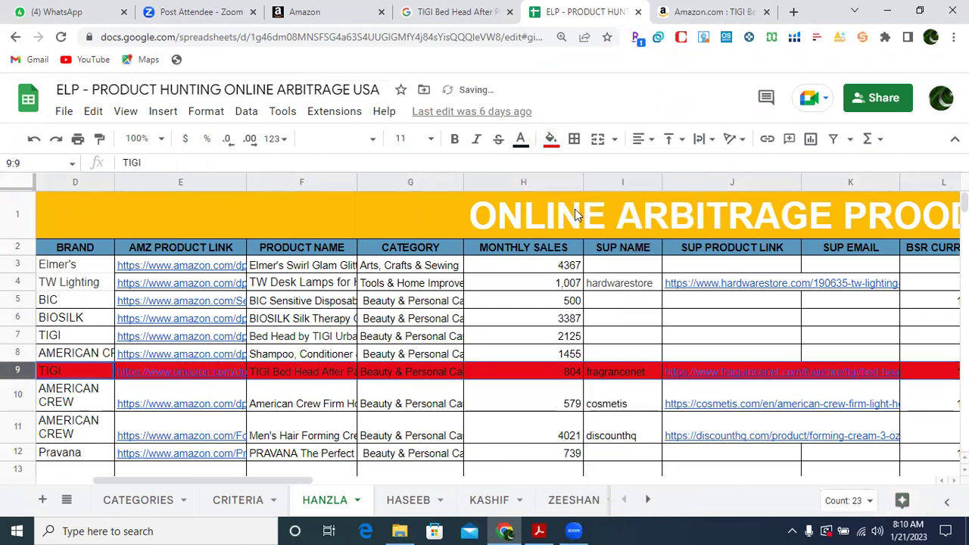
{"action": "left_click", "coordinate": [515, 400]}
Enter REJECTED (NEED APPROVAL) in cell Y9 and widen column Y to fit.
{"action": "left_click", "coordinate": [524, 375]}
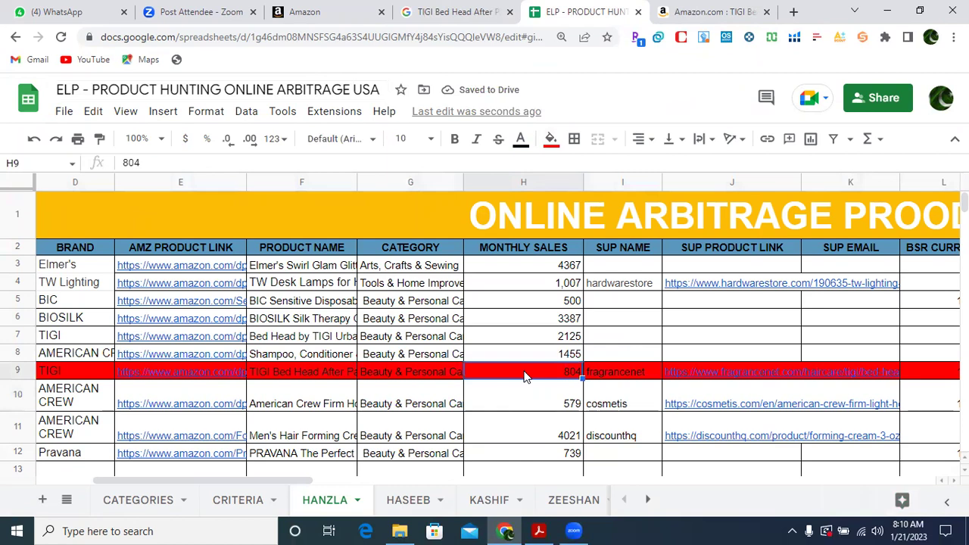
{"action": "key", "text": "Right"}
{"action": "key", "text": "Right"}
{"action": "key", "text": "Right"}
{"action": "key", "text": "Right"}
{"action": "key", "text": "Right"}
{"action": "key", "text": "Right"}
{"action": "key", "text": "Right"}
{"action": "key", "text": "Right"}
{"action": "key", "text": "Right"}
{"action": "key", "text": "Right"}
{"action": "key", "text": "Right"}
{"action": "key", "text": "Right"}
{"action": "key", "text": "Right"}
{"action": "key", "text": "Right"}
{"action": "key", "text": "Right"}
{"action": "key", "text": "Right"}
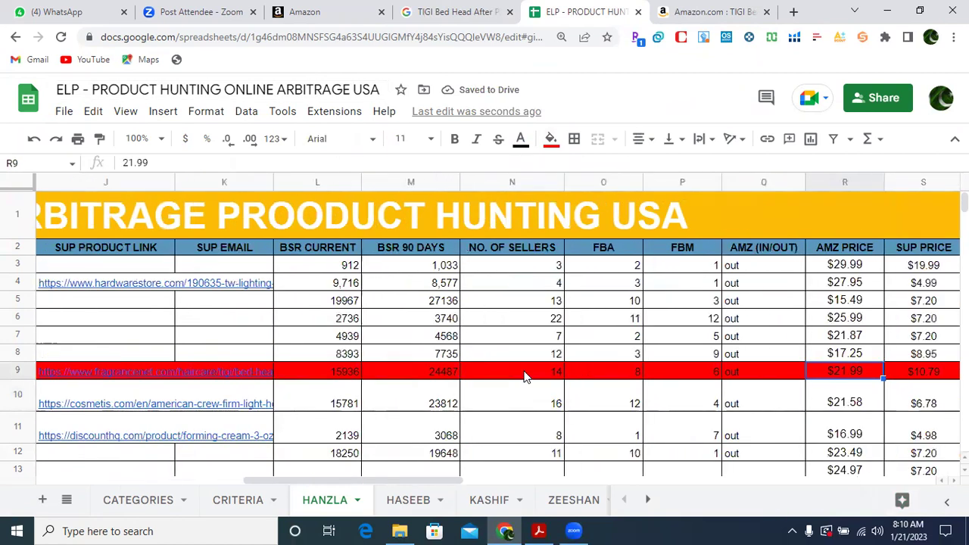
{"action": "key", "text": "Right"}
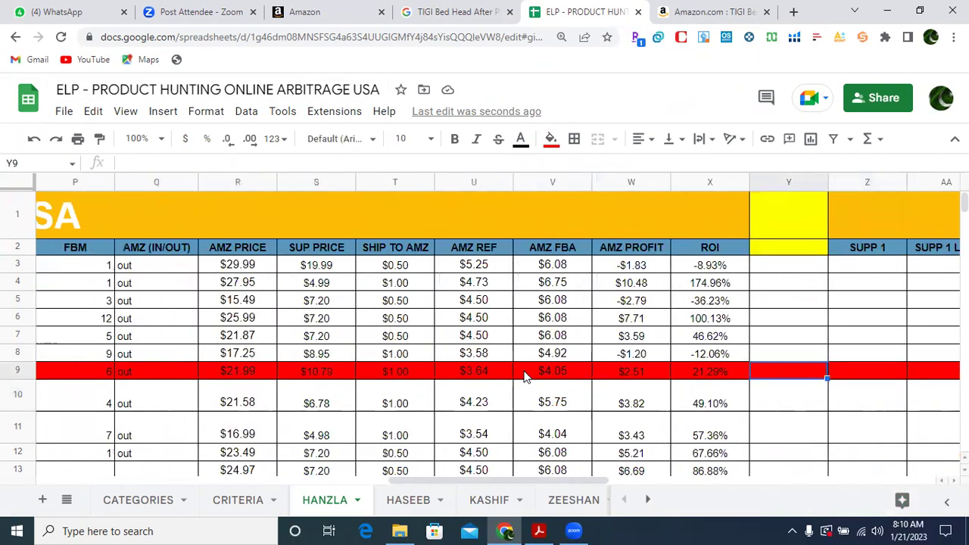
{"action": "type", "text": "RE"}
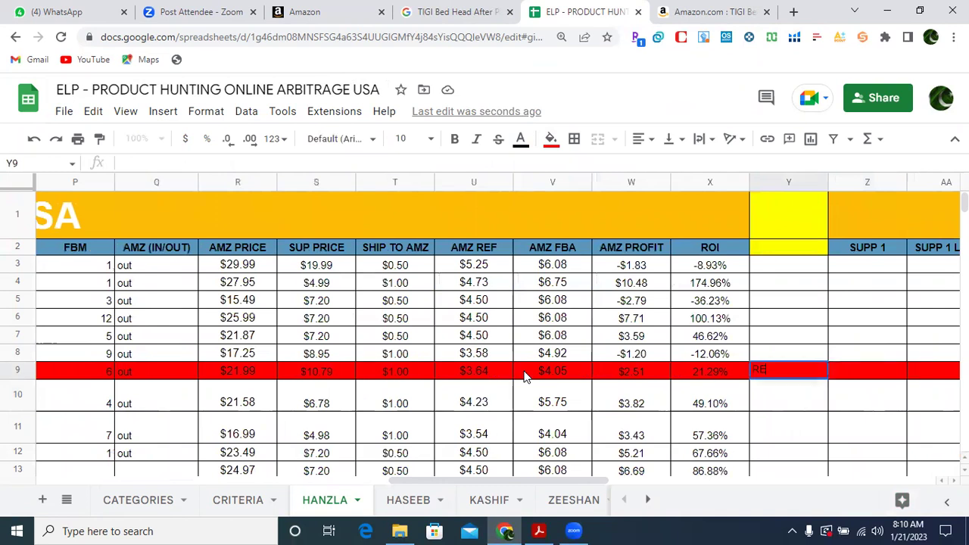
{"action": "type", "text": "JECTED"}
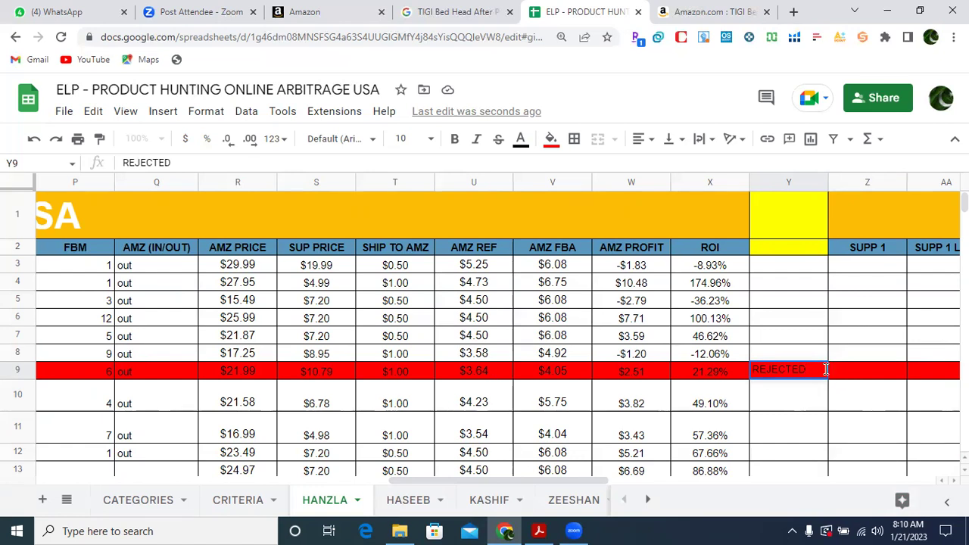
{"action": "type", "text": "(NEED AP"}
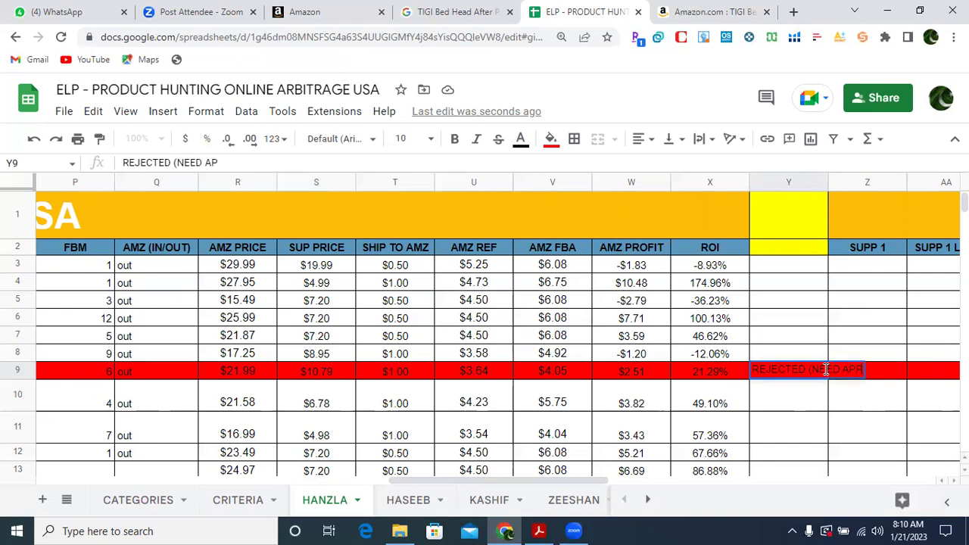
{"action": "type", "text": "PROVAL"}
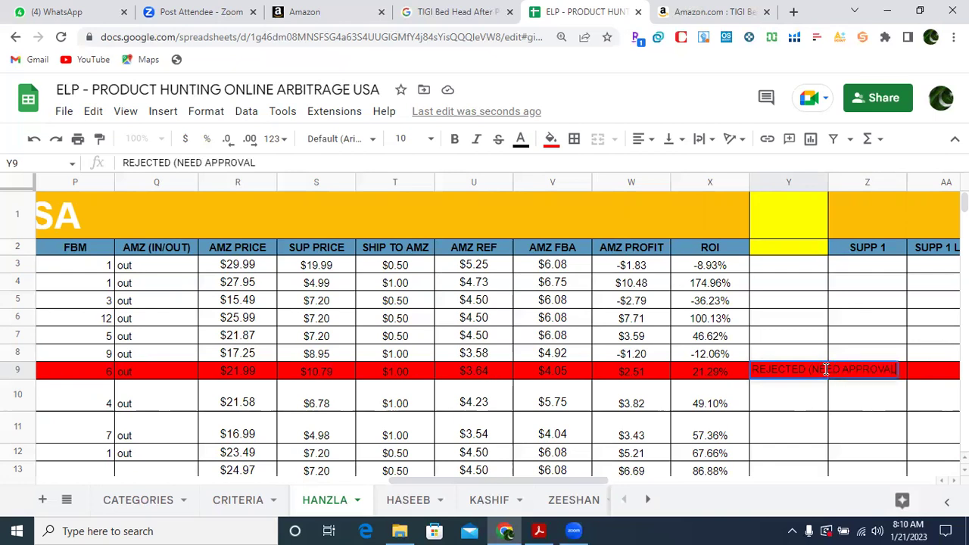
{"action": "type", "text": ")"}
{"action": "left_click", "coordinate": [861, 433]}
{"action": "left_click_drag", "start_coordinate": [829, 186], "coordinate": [904, 189]}
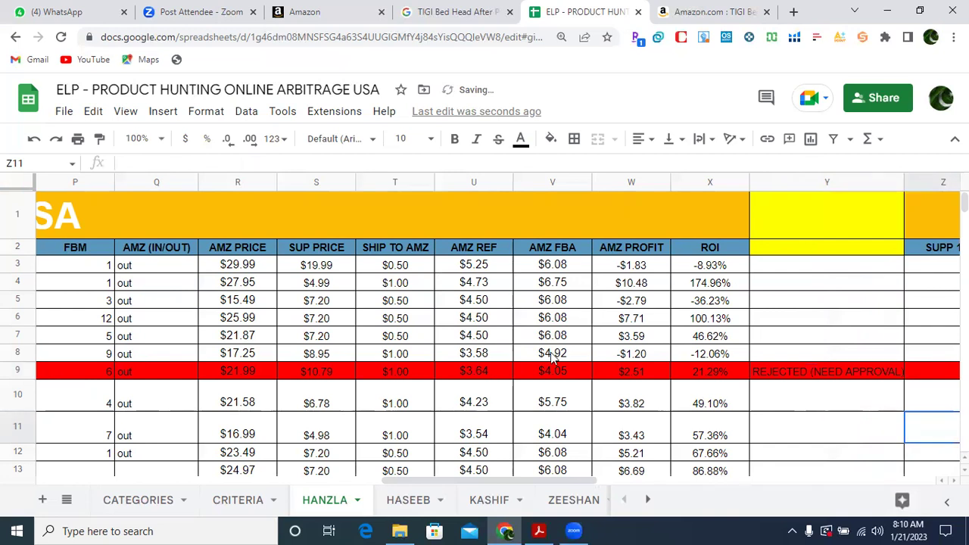
{"action": "left_click", "coordinate": [396, 506]}
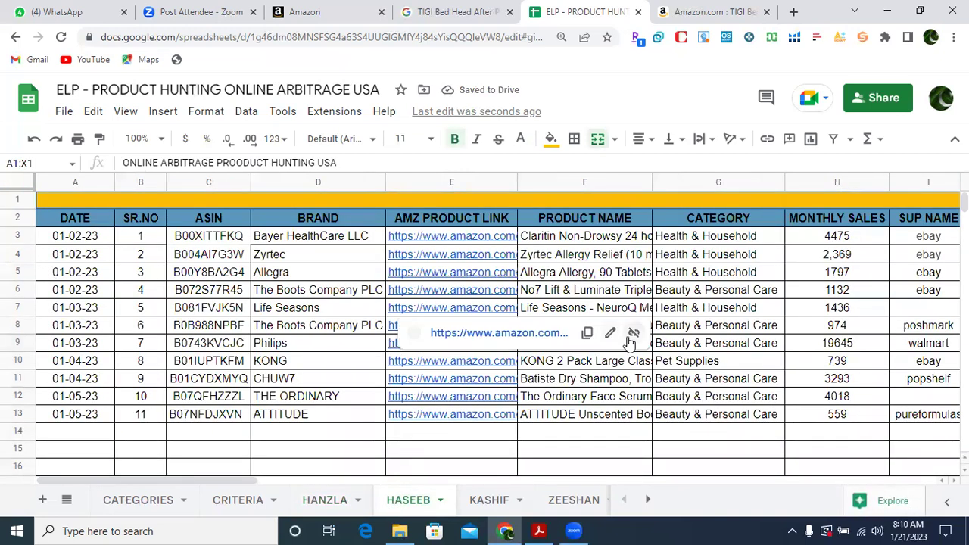
Check the supplier links, then land on the No7 Restore & Renew night cream's Amazon link in E8.
{"action": "left_click", "coordinate": [828, 237]}
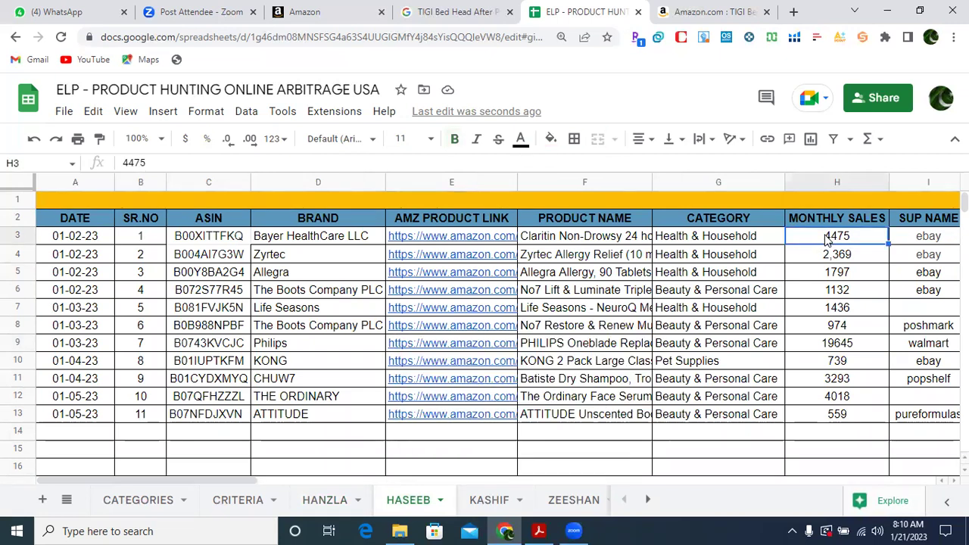
{"action": "key", "text": "Right"}
{"action": "key", "text": "Down"}
{"action": "key", "text": "Down"}
{"action": "key", "text": "Down"}
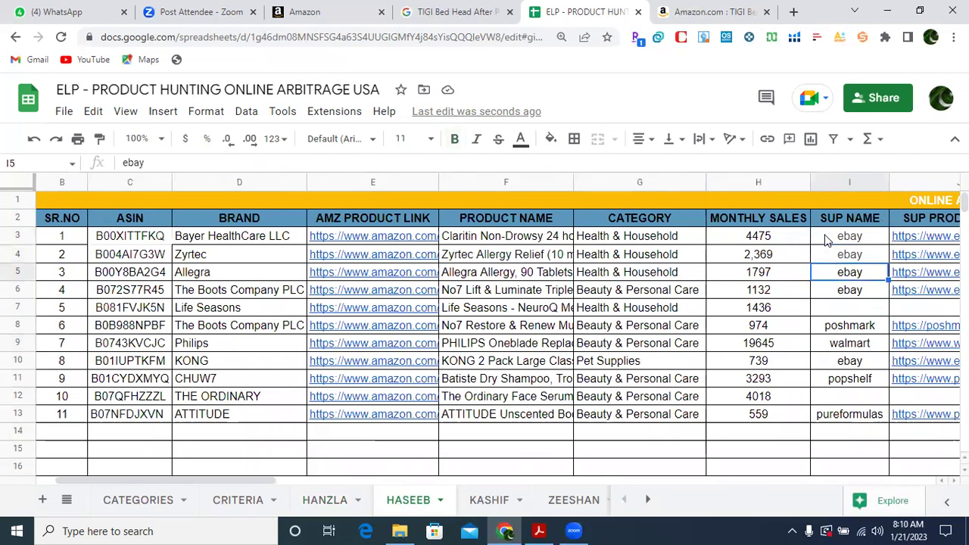
{"action": "key", "text": "Down"}
{"action": "key", "text": "Down"}
{"action": "key", "text": "Down"}
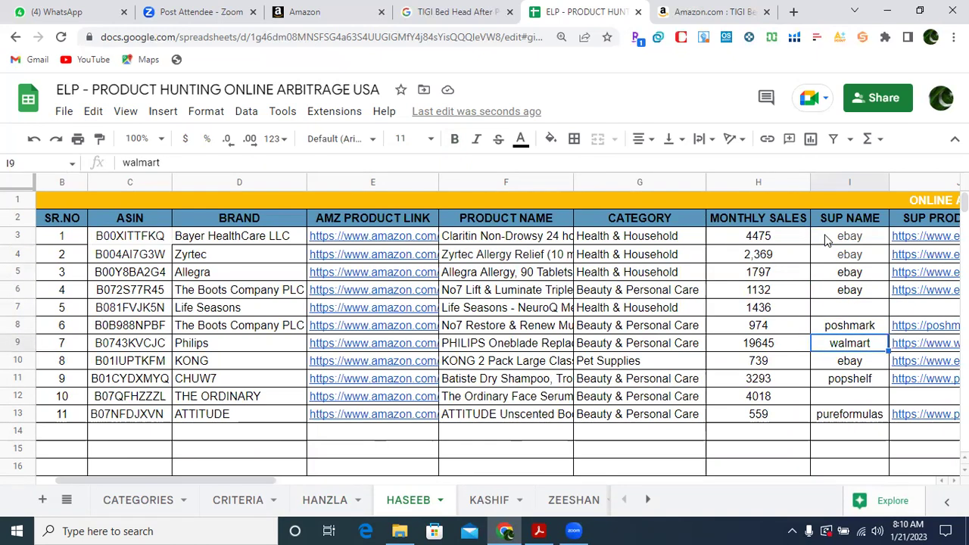
{"action": "key", "text": "Up"}
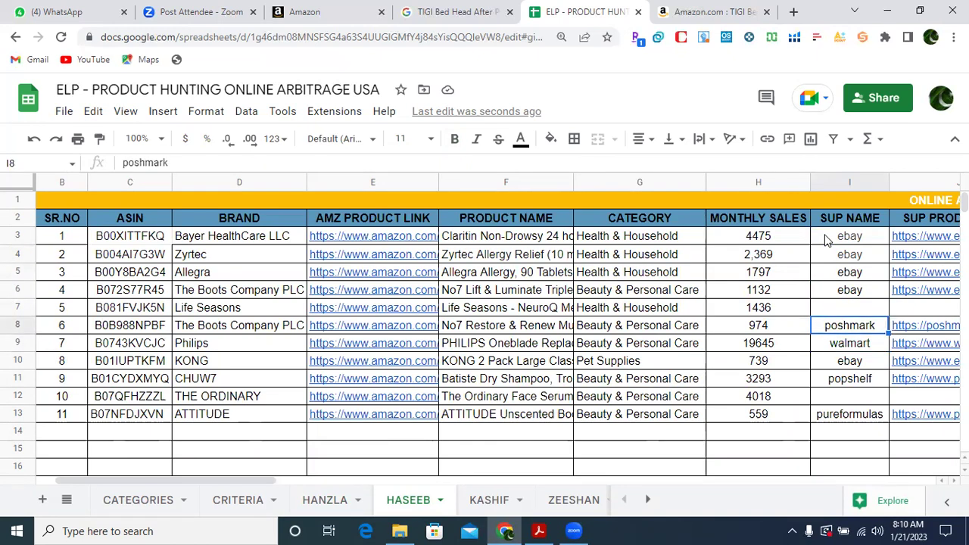
{"action": "key", "text": "Right"}
{"action": "key", "text": "Left"}
{"action": "key", "text": "Left"}
{"action": "key", "text": "Left"}
{"action": "key", "text": "Left"}
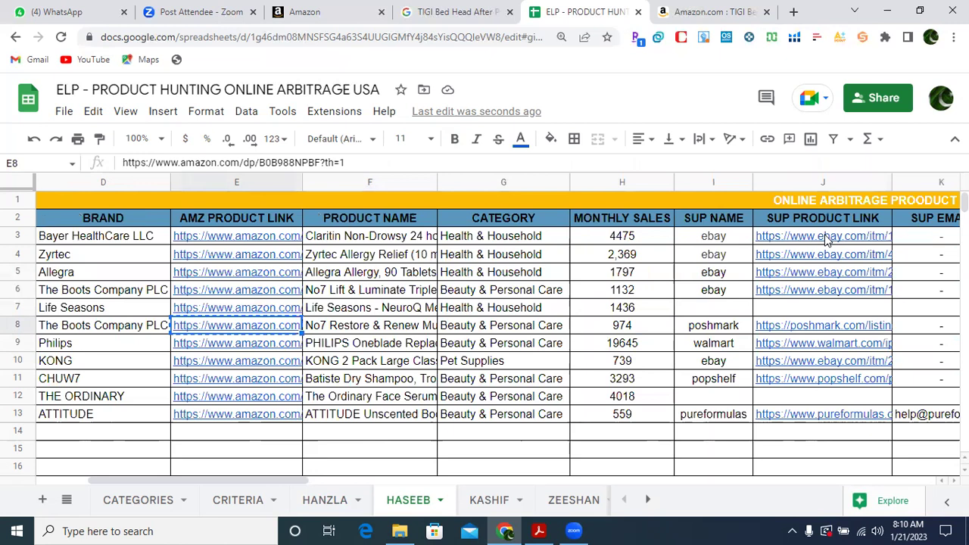
Swap the TIGI tab for the No7 Restore & Renew night cream Amazon page and select ASIN B0B988NPBF.
{"action": "left_click", "coordinate": [767, 12]}
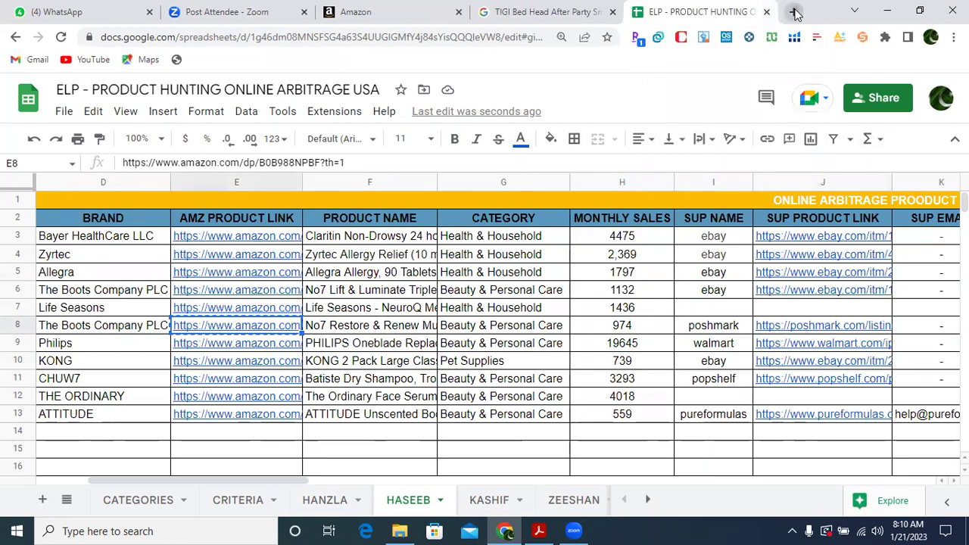
{"action": "left_click", "coordinate": [793, 12]}
{"action": "type", "text": "https://www.amazon.com/dp/B0B988NPBF?th=1"}
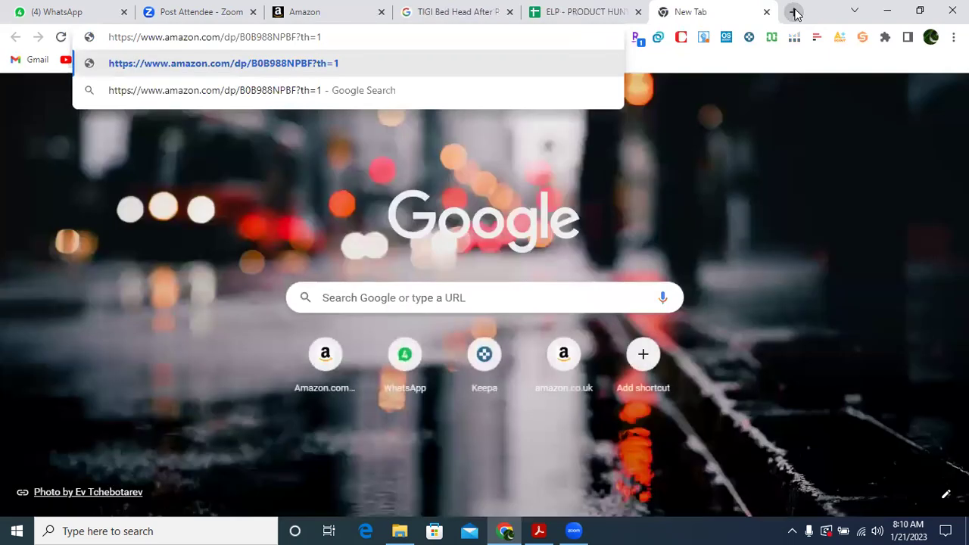
{"action": "key", "text": "Return"}
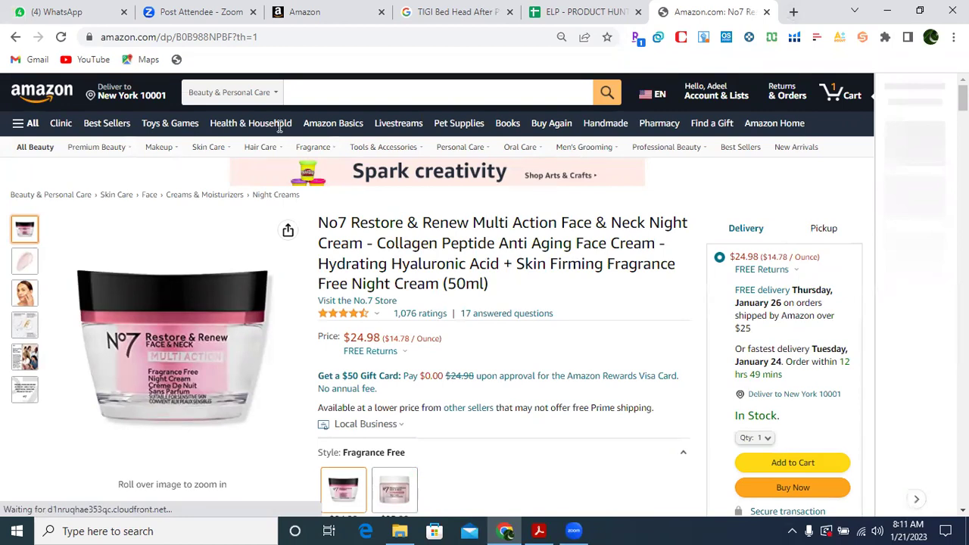
{"action": "left_click_drag", "start_coordinate": [176, 36], "coordinate": [233, 37]}
{"action": "key", "text": "ctrl+c"}
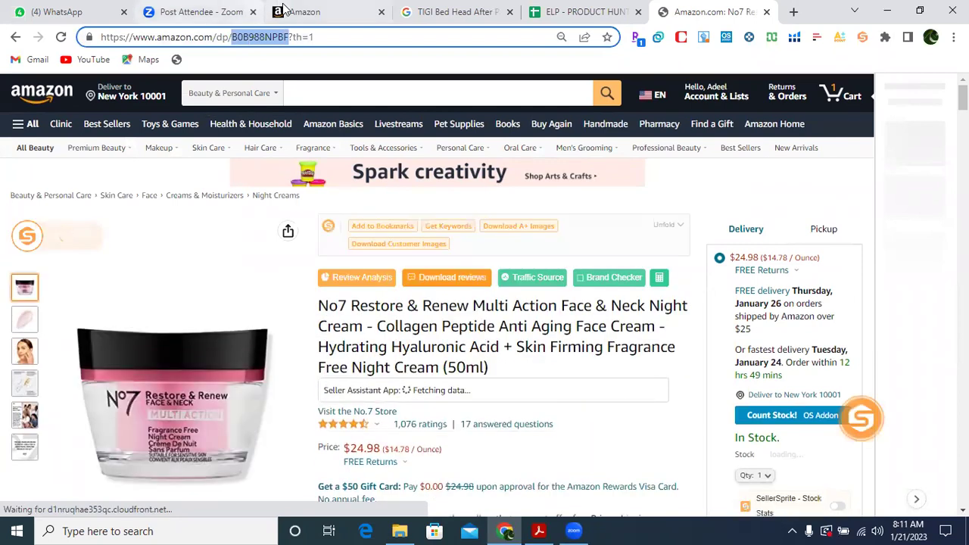
Search Seller Central's Add Products catalog for ASIN B0B988NPBF.
{"action": "left_click", "coordinate": [306, 11]}
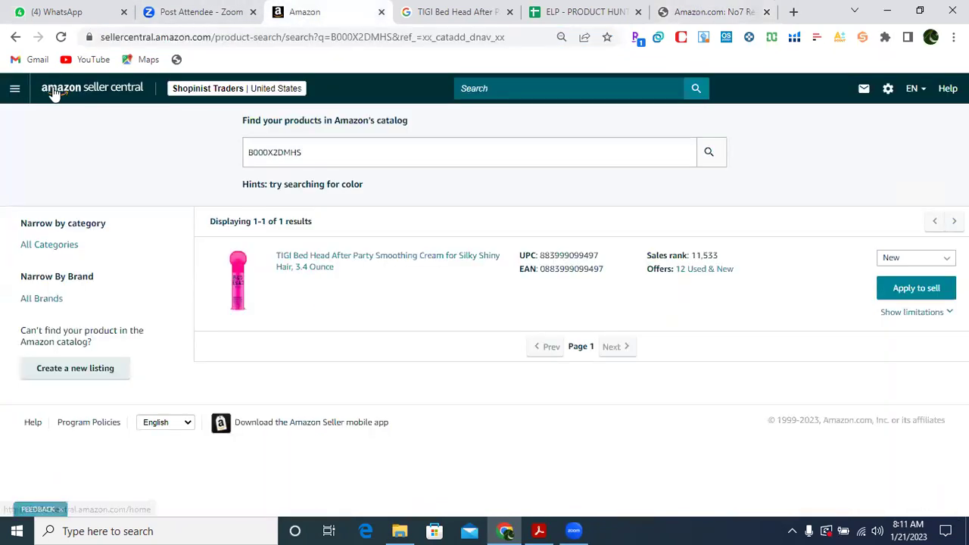
{"action": "left_click", "coordinate": [17, 90]}
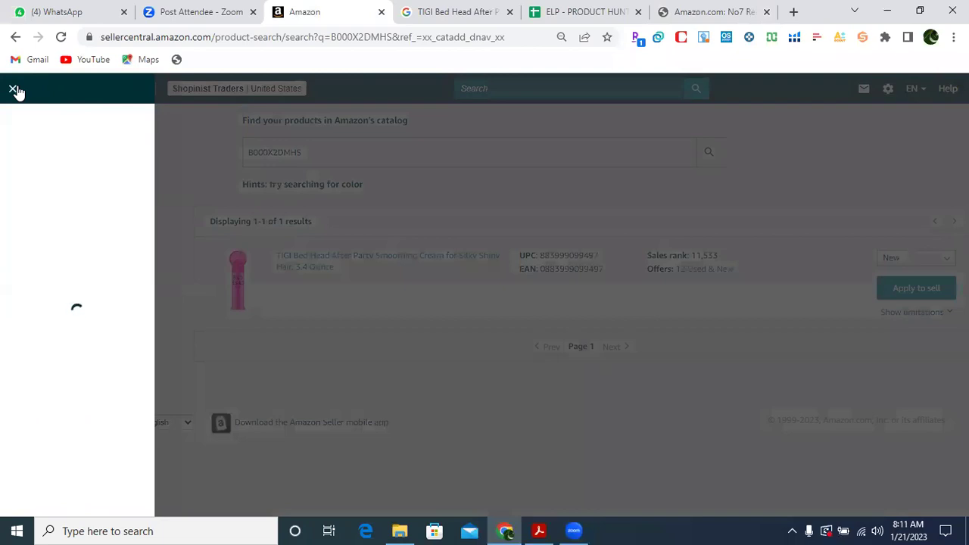
{"action": "mouse_move", "coordinate": [125, 123]}
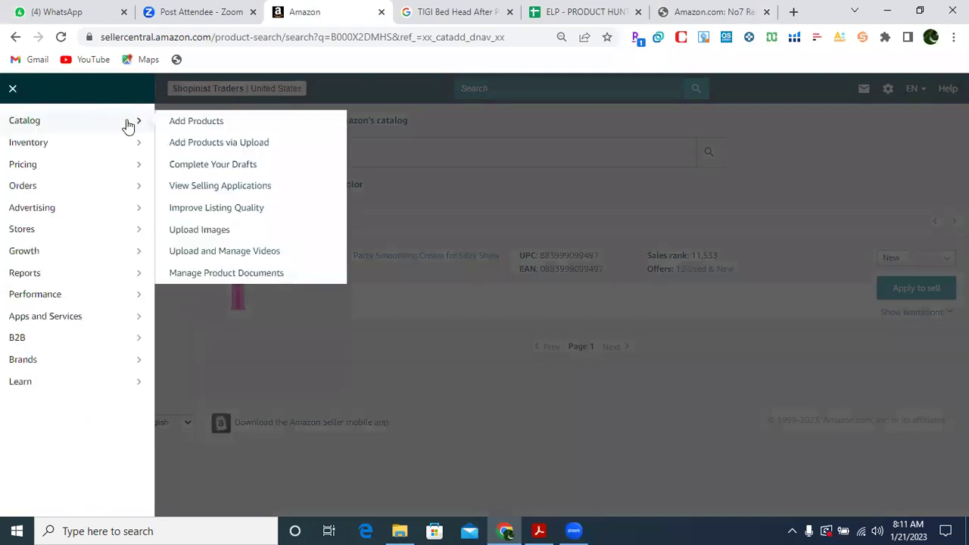
{"action": "left_click", "coordinate": [193, 124]}
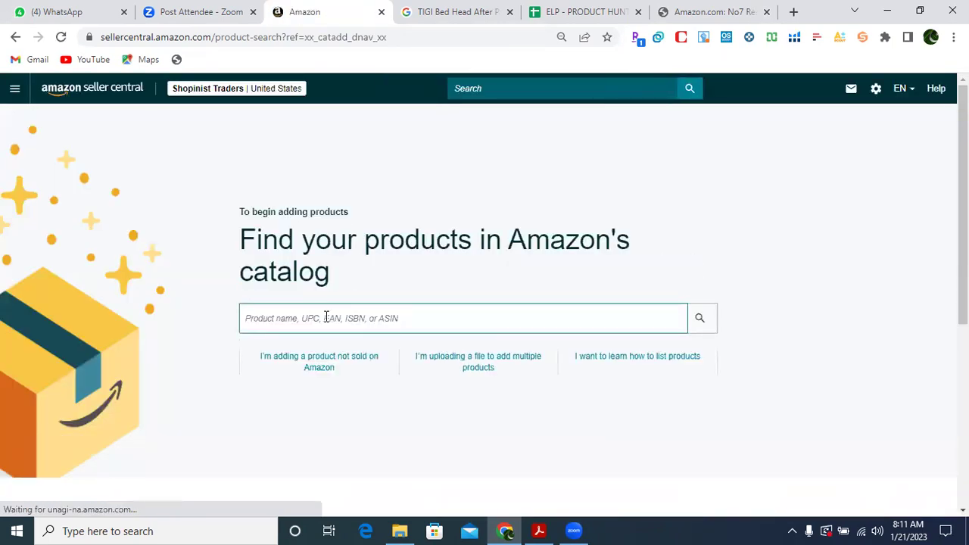
{"action": "left_click", "coordinate": [326, 316]}
{"action": "key", "text": "ctrl+v"}
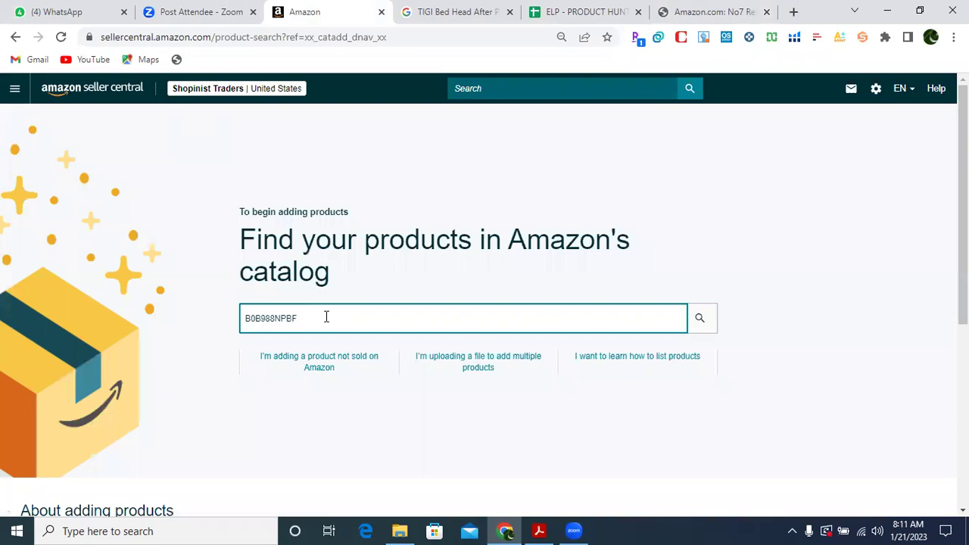
{"action": "key", "text": "Return"}
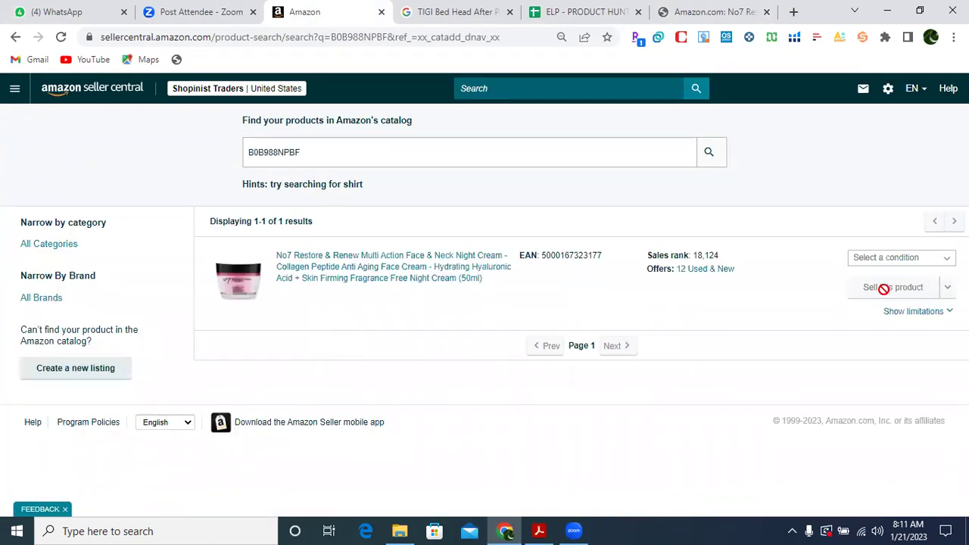
Start a New, Fulfilled-by-Amazon offer for the night cream and save it, then return to the spreadsheet.
{"action": "left_click", "coordinate": [894, 261]}
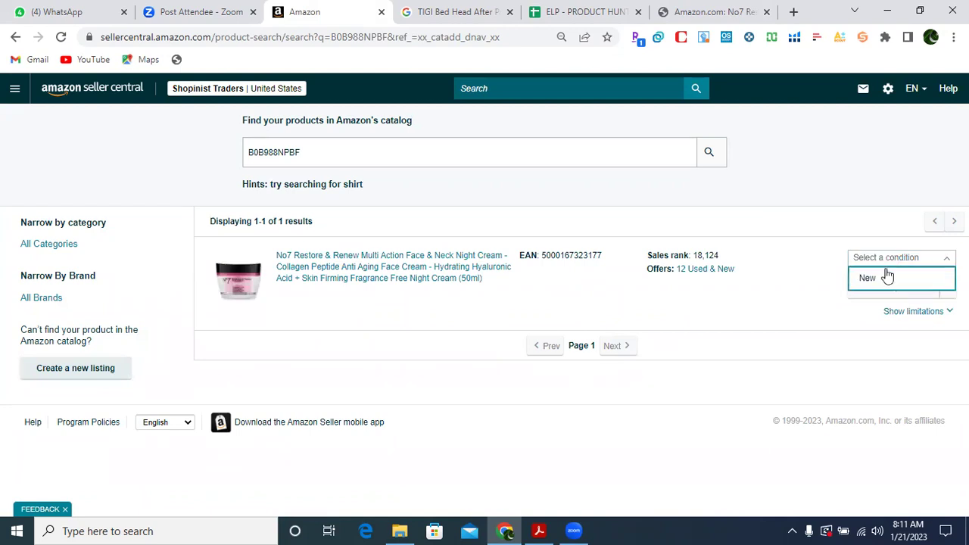
{"action": "left_click", "coordinate": [884, 278]}
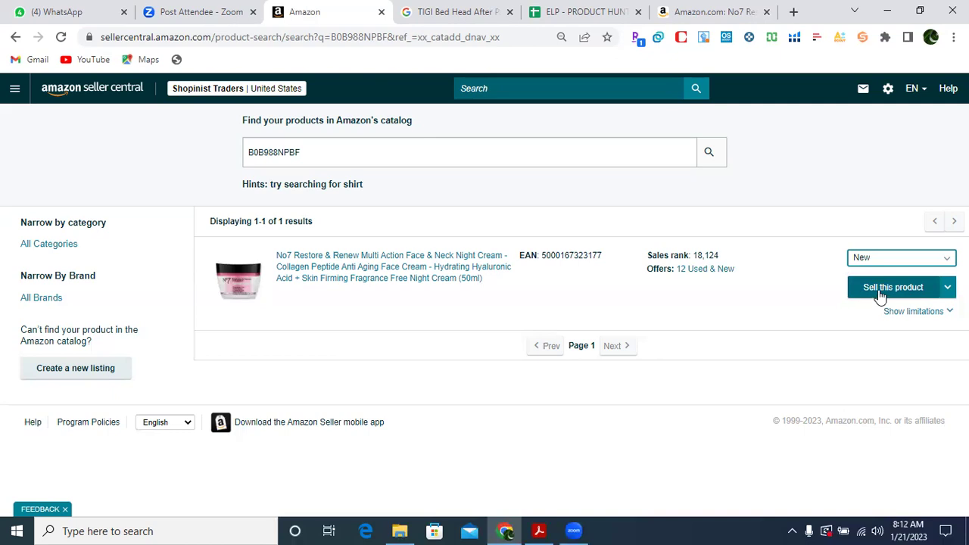
{"action": "left_click", "coordinate": [880, 292]}
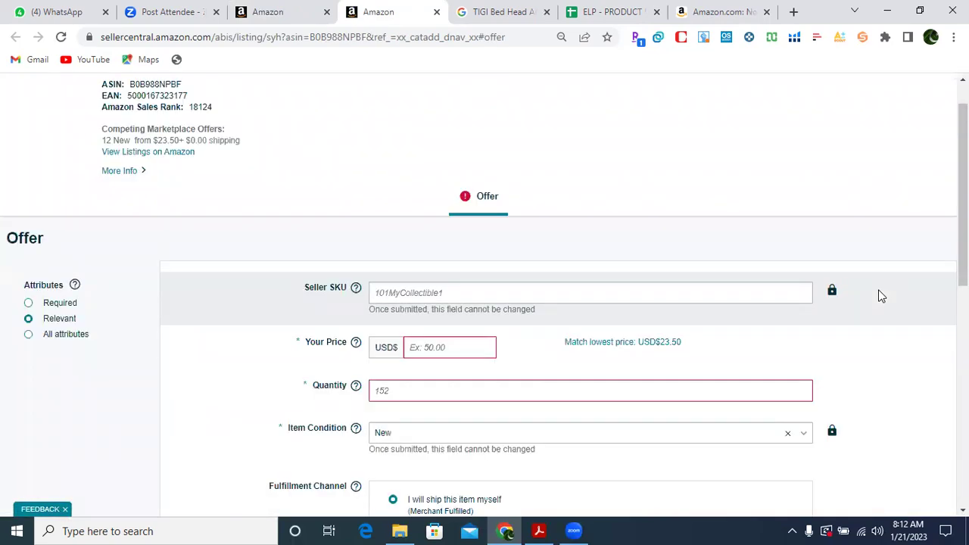
{"action": "left_click_drag", "start_coordinate": [963, 140], "coordinate": [963, 226]}
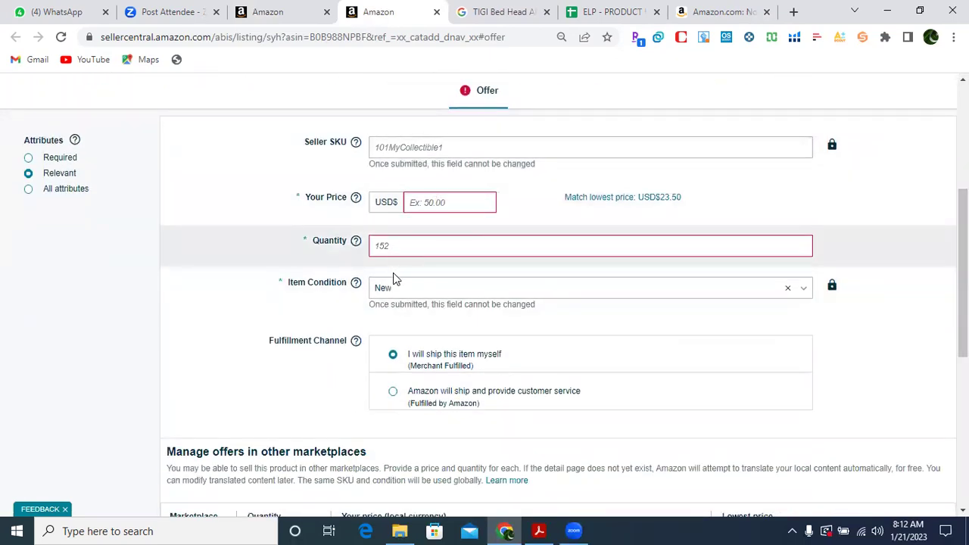
{"action": "left_click", "coordinate": [393, 392]}
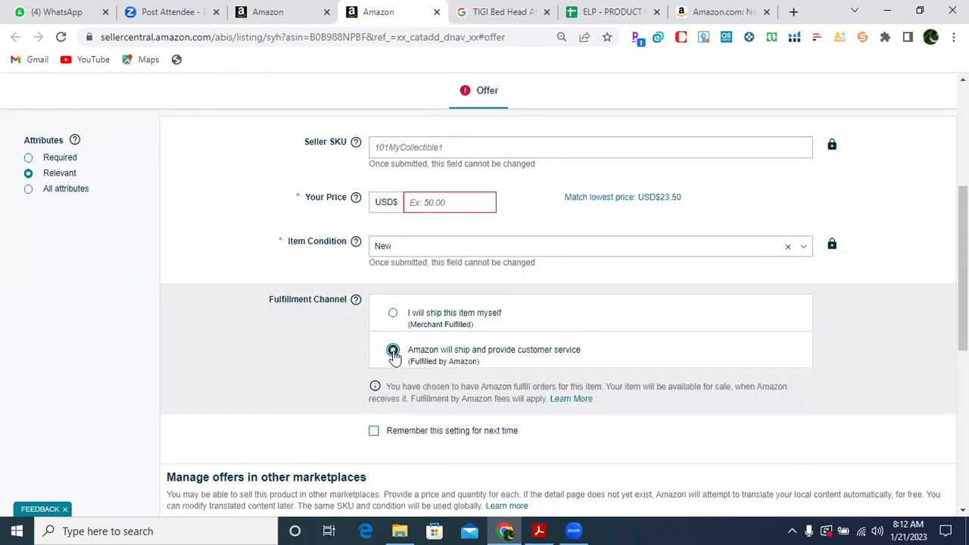
{"action": "scroll", "coordinate": [939, 356], "scroll_direction": "down", "scroll_amount": 4}
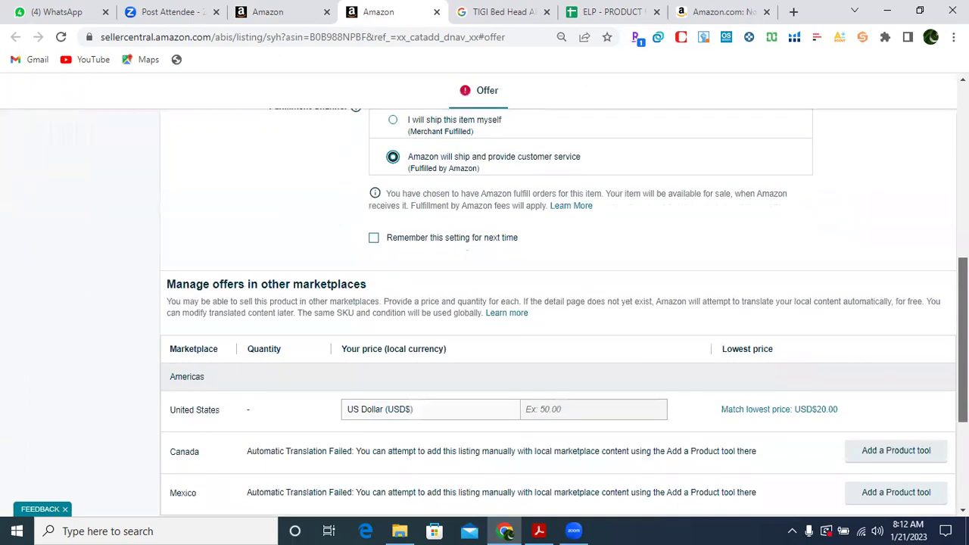
{"action": "left_click", "coordinate": [891, 462]}
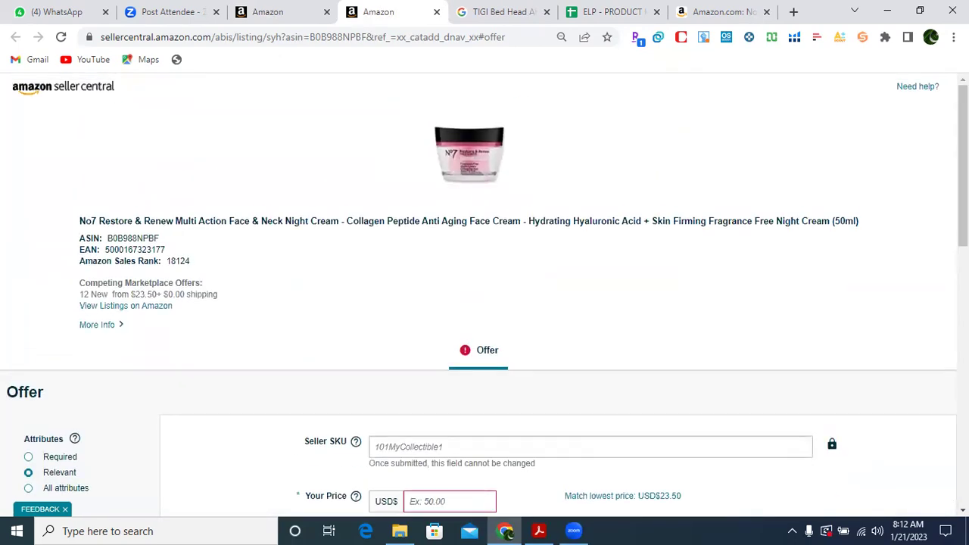
{"action": "left_click", "coordinate": [436, 11]}
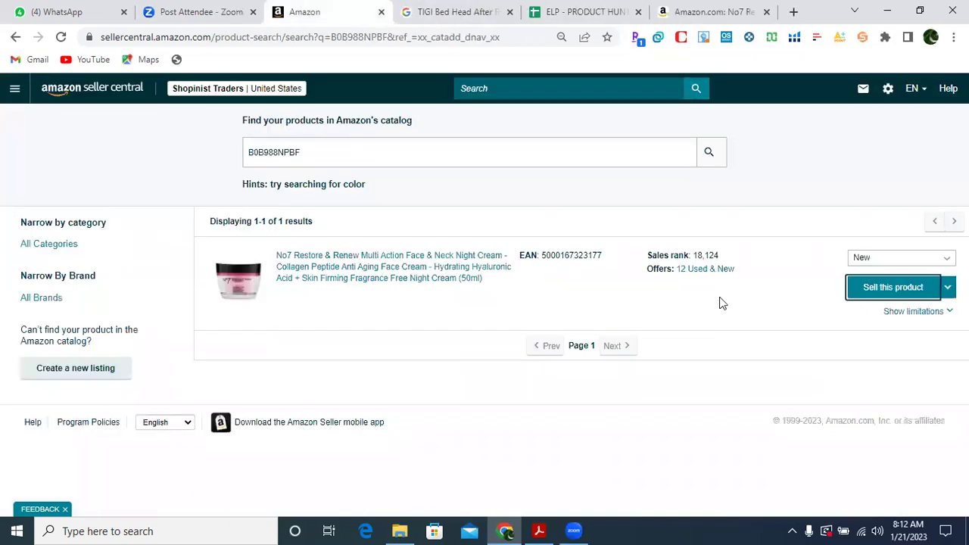
{"action": "left_click", "coordinate": [598, 11]}
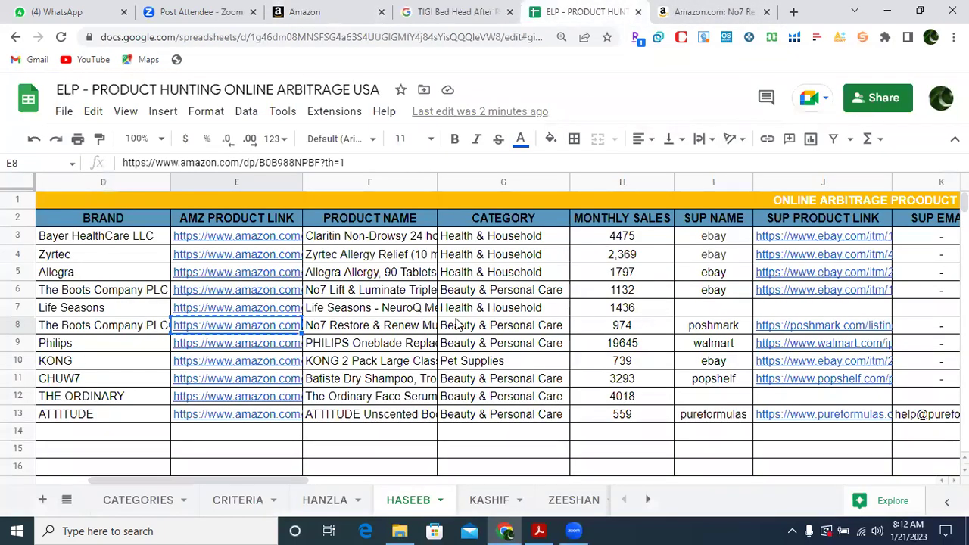
Check row 8's Poshmark supplier link, then replace the TIGI Google Shopping query with that link and search.
{"action": "key", "text": "Right"}
{"action": "key", "text": "Right"}
{"action": "key", "text": "Right"}
{"action": "key", "text": "Right"}
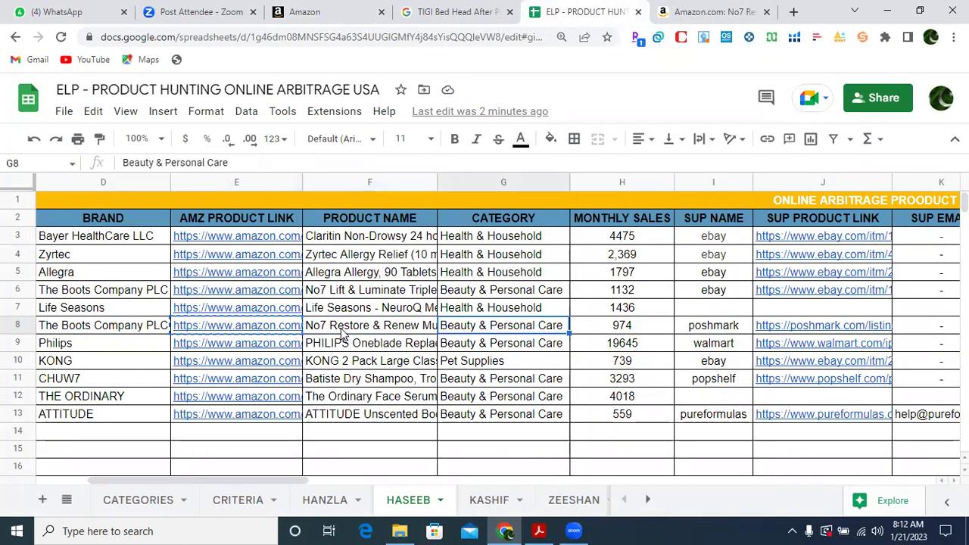
{"action": "key", "text": "Right"}
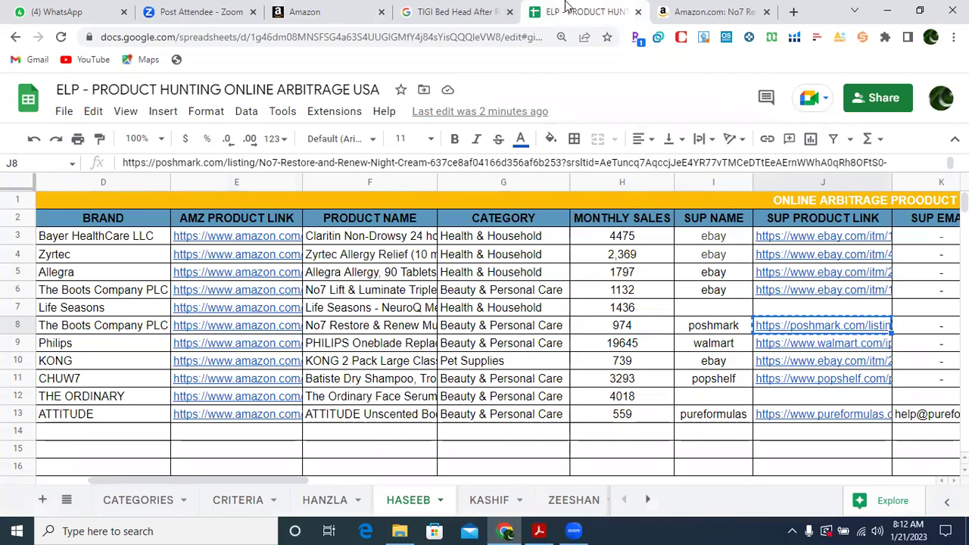
{"action": "left_click", "coordinate": [429, 12]}
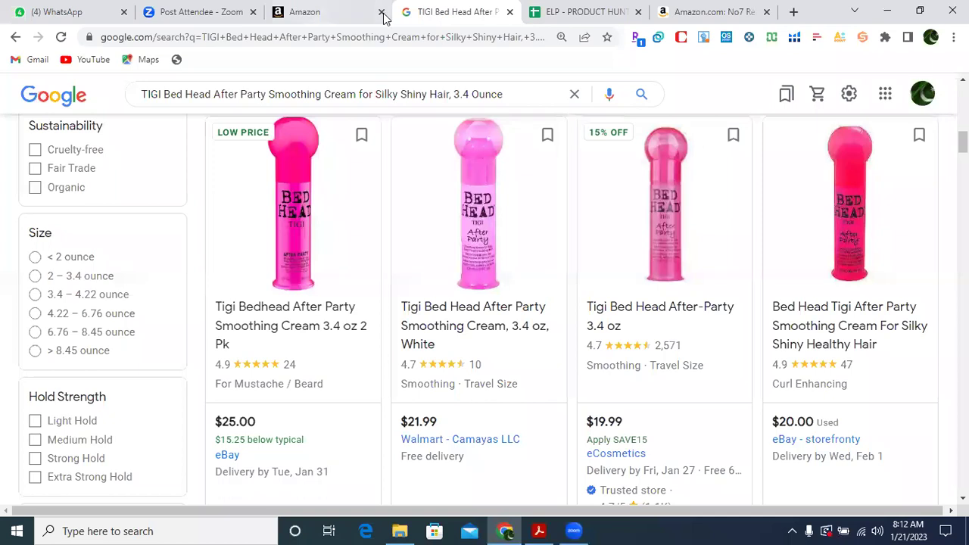
{"action": "left_click_drag", "start_coordinate": [963, 142], "coordinate": [963, 95]}
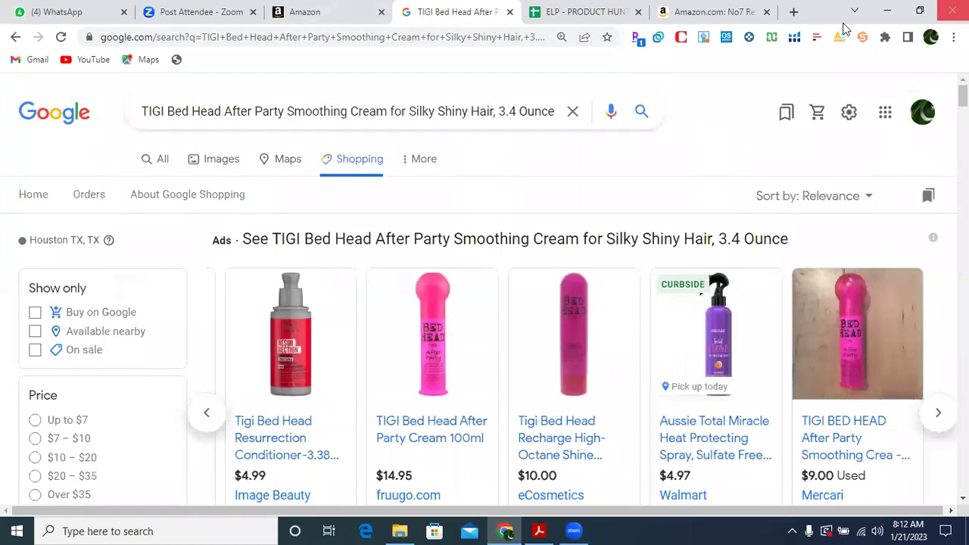
{"action": "left_click", "coordinate": [423, 111]}
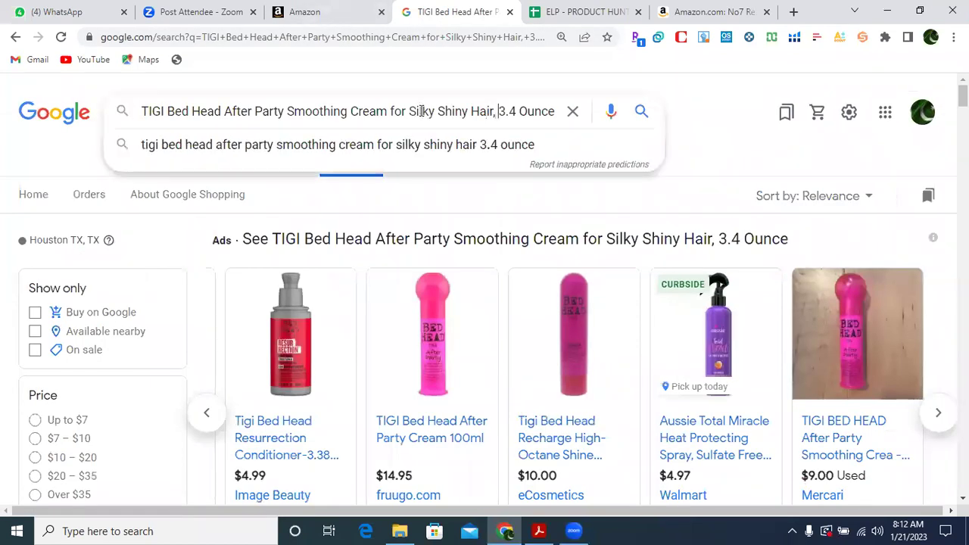
{"action": "key", "text": "BackSpace"}
{"action": "key", "text": "BackSpace"}
{"action": "key", "text": "BackSpace"}
{"action": "key", "text": "BackSpace"}
{"action": "key", "text": "BackSpace"}
{"action": "key", "text": "BackSpace"}
{"action": "key", "text": "BackSpace"}
{"action": "key", "text": "BackSpace"}
{"action": "key", "text": "BackSpace"}
{"action": "key", "text": "BackSpace"}
{"action": "key", "text": "BackSpace"}
{"action": "key", "text": "BackSpace"}
{"action": "key", "text": "BackSpace"}
{"action": "key", "text": "BackSpace"}
{"action": "key", "text": "BackSpace"}
{"action": "key", "text": "BackSpace"}
{"action": "key", "text": "BackSpace"}
{"action": "key", "text": "BackSpace"}
{"action": "key", "text": "BackSpace"}
{"action": "key", "text": "BackSpace"}
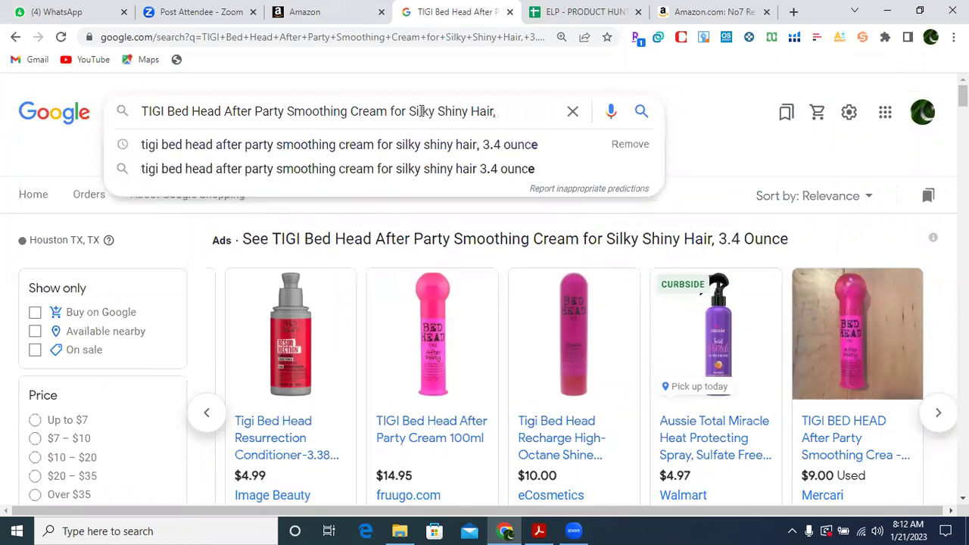
{"action": "key", "text": "BackSpace"}
{"action": "key", "text": "BackSpace"}
{"action": "key", "text": "BackSpace"}
{"action": "key", "text": "BackSpace"}
{"action": "key", "text": "BackSpace"}
{"action": "key", "text": "BackSpace"}
{"action": "key", "text": "BackSpace"}
{"action": "key", "text": "BackSpace"}
{"action": "key", "text": "BackSpace"}
{"action": "key", "text": "BackSpace"}
{"action": "key", "text": "BackSpace"}
{"action": "key", "text": "BackSpace"}
{"action": "key", "text": "BackSpace"}
{"action": "key", "text": "BackSpace"}
{"action": "key", "text": "BackSpace"}
{"action": "key", "text": "BackSpace"}
{"action": "key", "text": "BackSpace"}
{"action": "key", "text": "BackSpace"}
{"action": "key", "text": "BackSpace"}
{"action": "key", "text": "BackSpace"}
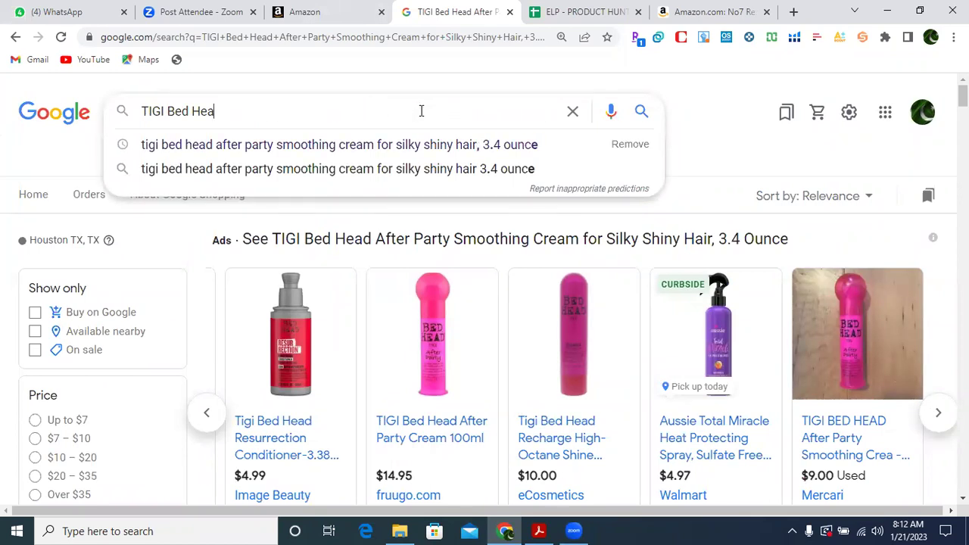
{"action": "key", "text": "ctrl+v"}
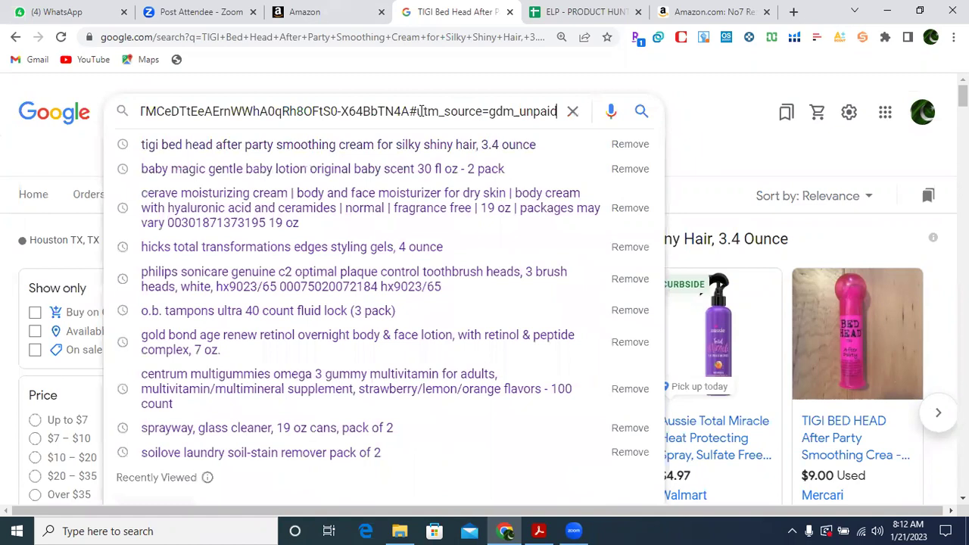
{"action": "key", "text": "Return"}
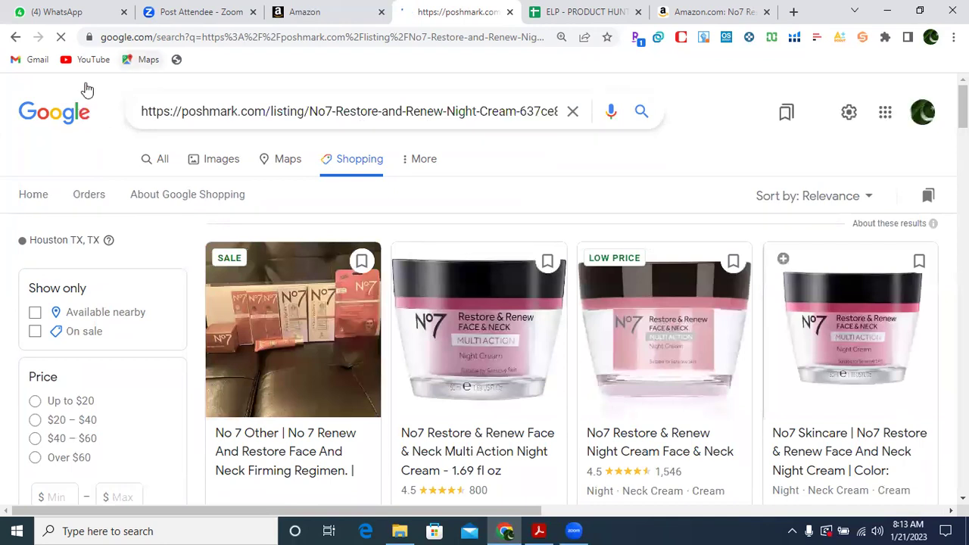
Load the $10 Poshmark No7 night cream listing and view its hand-held jar photo.
{"action": "key", "text": "ctrl+l"}
{"action": "key", "text": "BackSpace"}
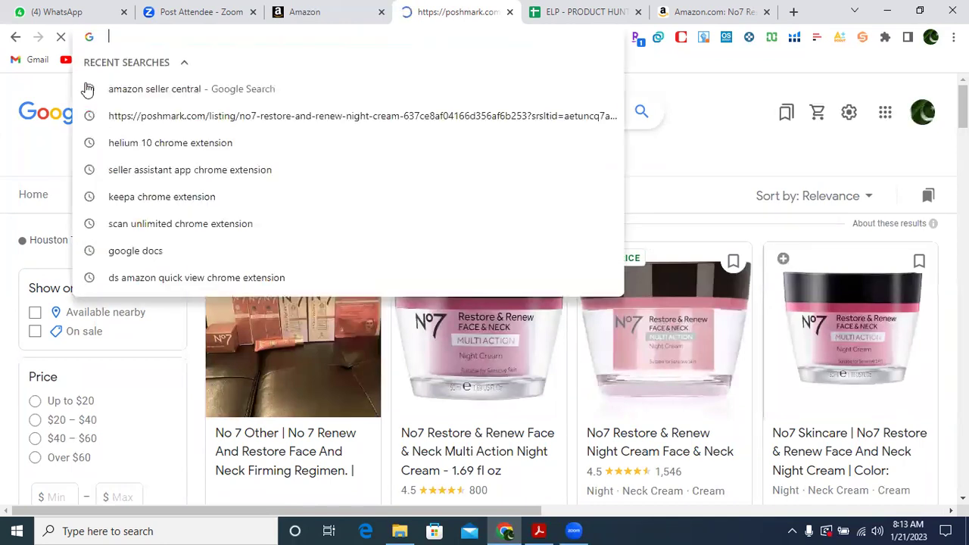
{"action": "type", "text": "https://poshmark.com/listing/No7-Restore-and-Renew-Night-Cream-637ce8af04166d356af6b253?srsltid=AeTuncq7AqccjJeE4YR77vTMCeDTtEaAErnWWhA0qRh8OFtS0-X64BbTN4A#utm_source=gdm_unpaid"}
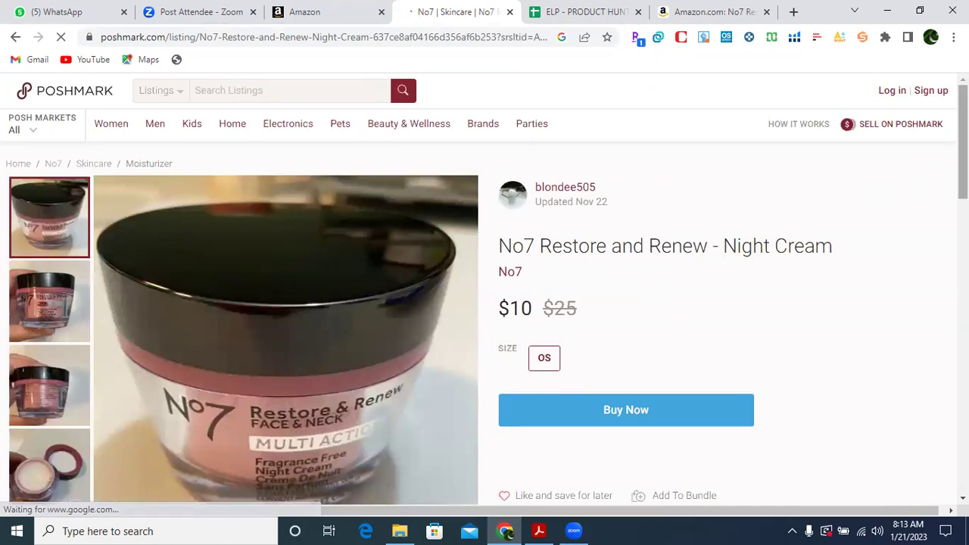
{"action": "left_click_drag", "start_coordinate": [962, 155], "coordinate": [963, 185]}
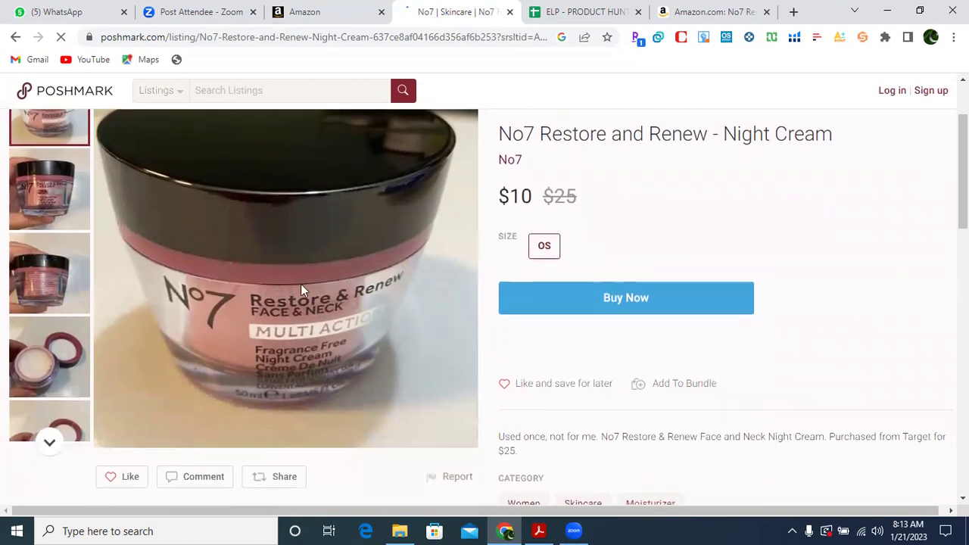
{"action": "left_click", "coordinate": [44, 213]}
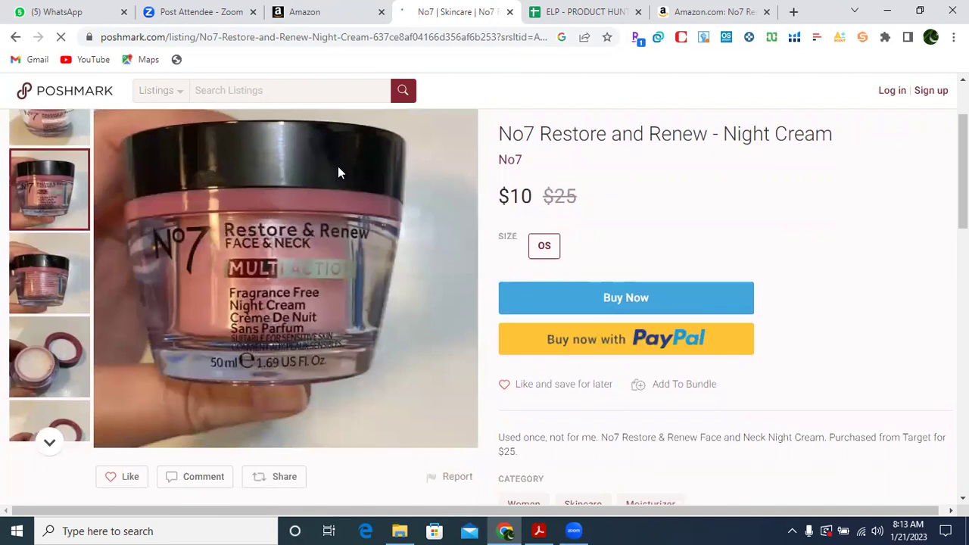
{"action": "left_click_drag", "start_coordinate": [684, 11], "coordinate": [574, 20]}
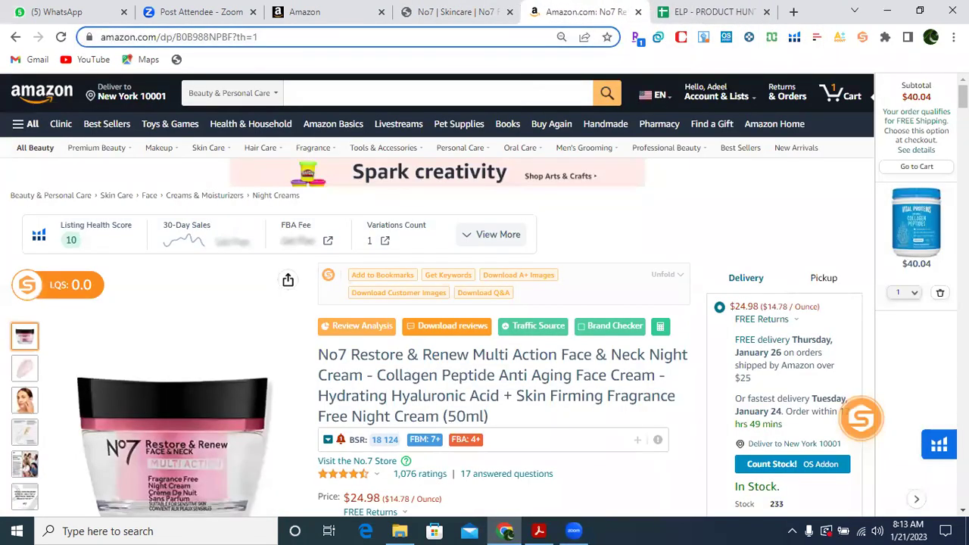
Compare the $10 Poshmark price with Amazon's $24.98 and check the ELP sheet.
{"action": "scroll", "coordinate": [247, 265], "scroll_direction": "down", "scroll_amount": 2}
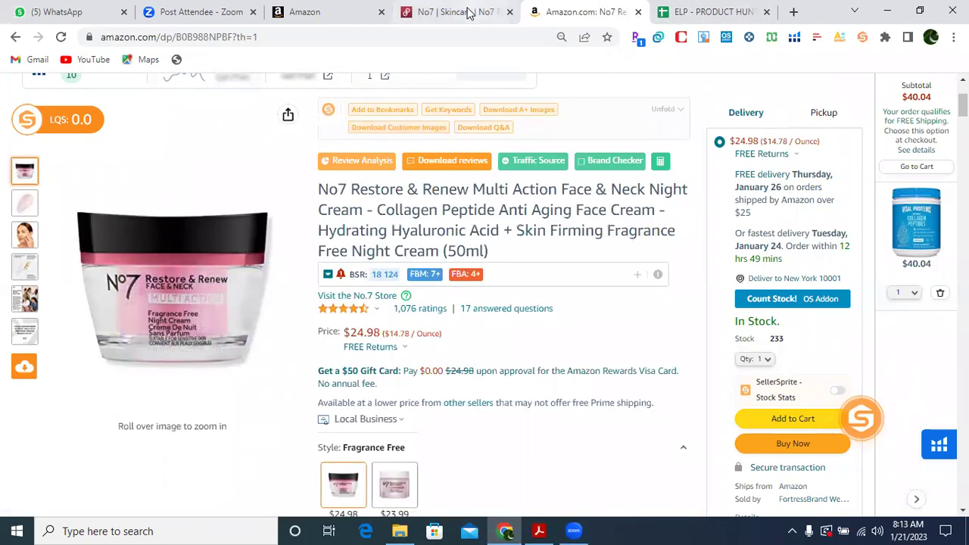
{"action": "left_click", "coordinate": [466, 12]}
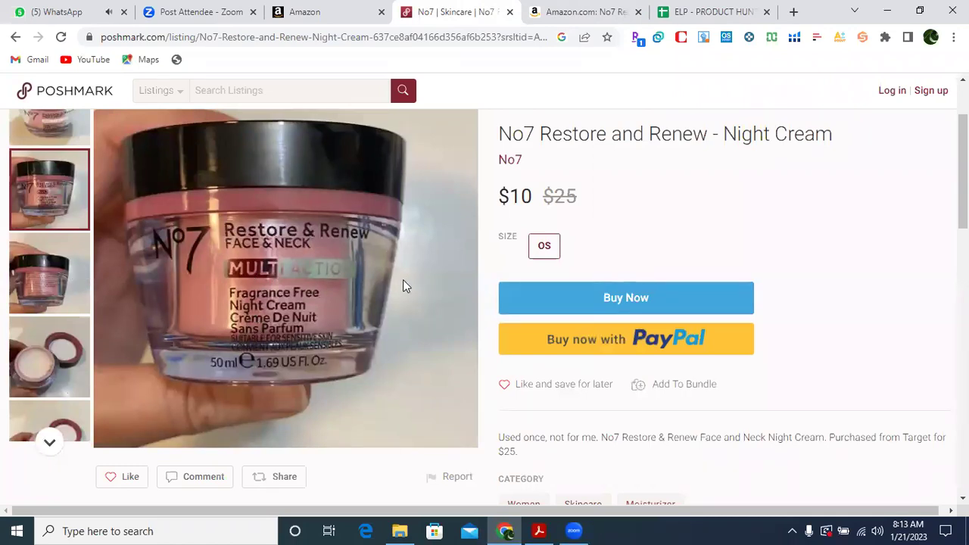
{"action": "left_click_drag", "start_coordinate": [510, 195], "coordinate": [533, 194]}
{"action": "left_click", "coordinate": [612, 15]}
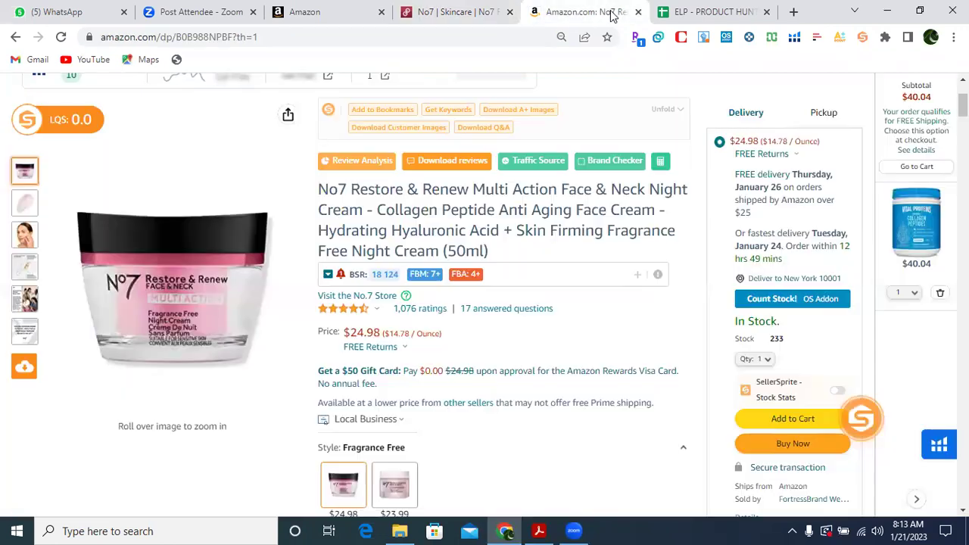
{"action": "left_click_drag", "start_coordinate": [351, 331], "coordinate": [384, 331]}
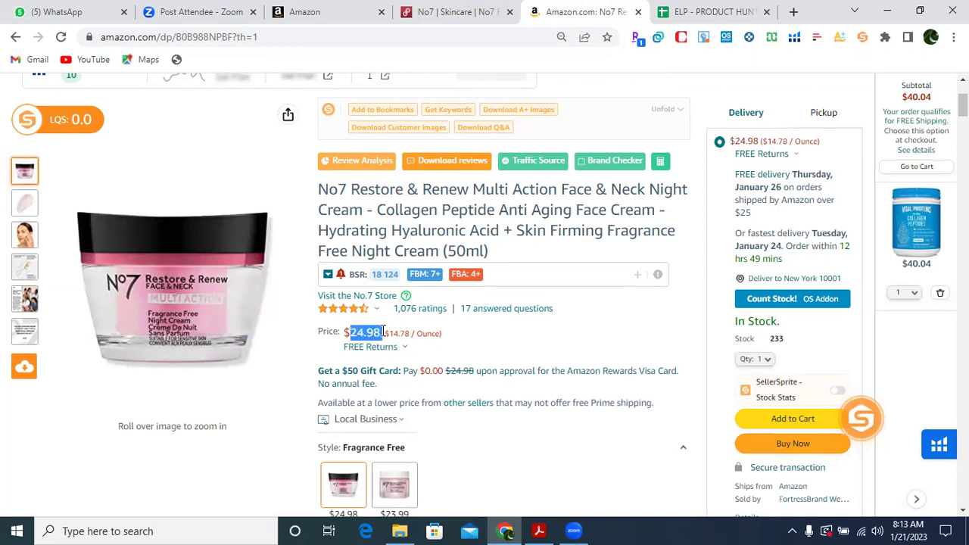
{"action": "left_click", "coordinate": [681, 16]}
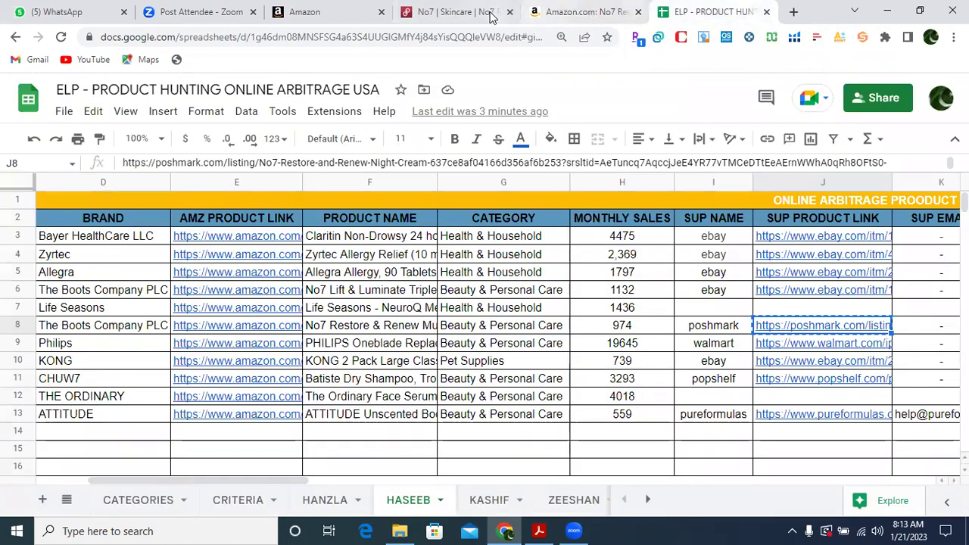
Review the Poshmark listing details, including $7.67 expedited shipping and the used-once jar.
{"action": "left_click", "coordinate": [481, 12]}
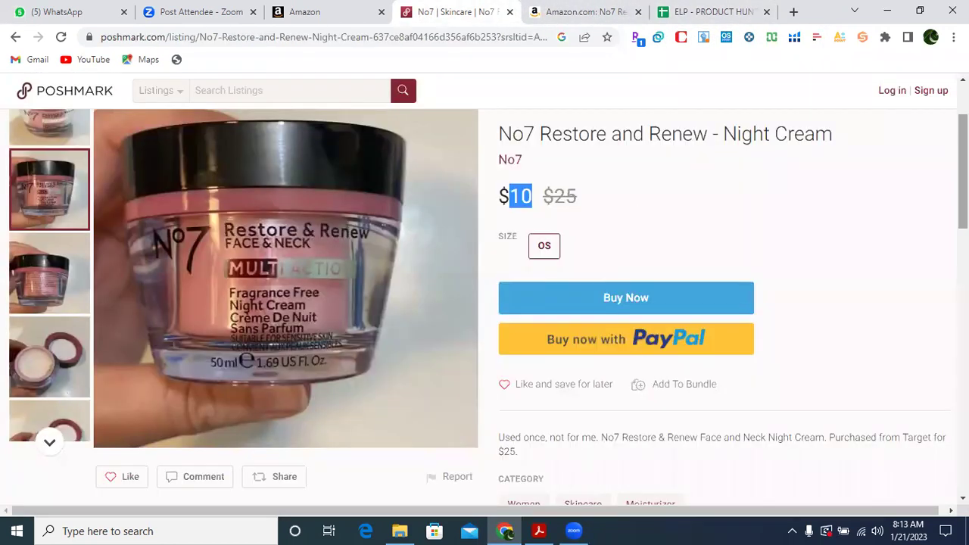
{"action": "scroll", "coordinate": [484, 303], "scroll_direction": "down", "scroll_amount": 2}
{"action": "scroll", "coordinate": [484, 303], "scroll_direction": "down", "scroll_amount": 2}
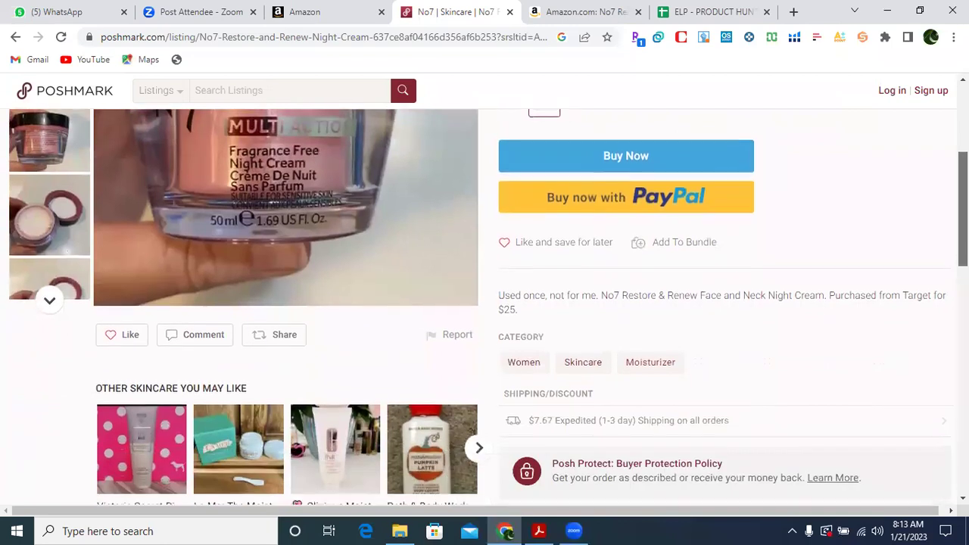
{"action": "scroll", "coordinate": [485, 303], "scroll_direction": "down", "scroll_amount": 3}
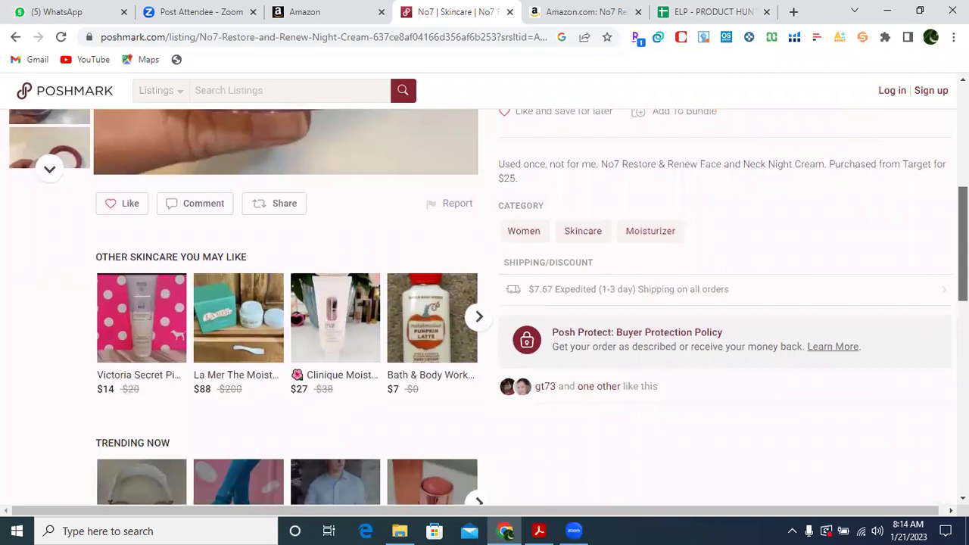
{"action": "scroll", "coordinate": [586, 300], "scroll_direction": "up", "scroll_amount": 4}
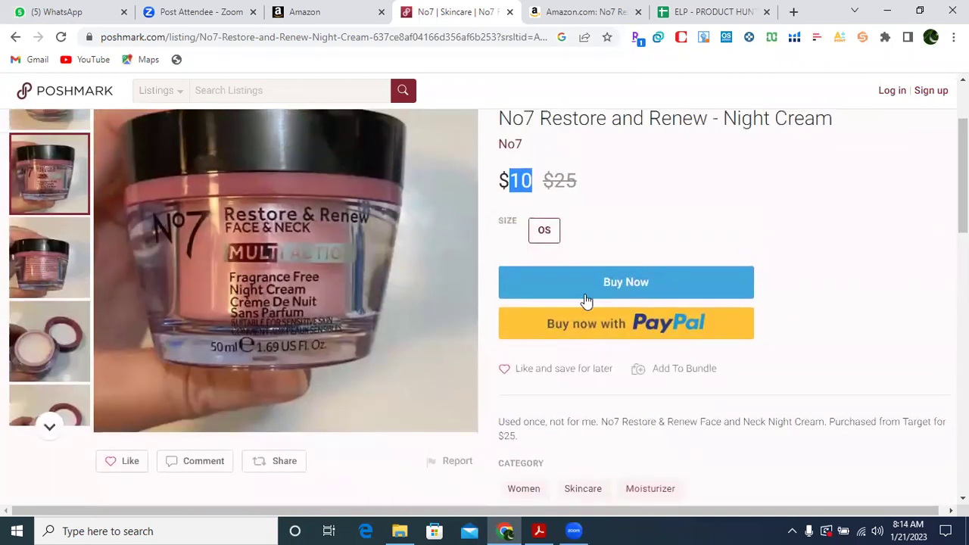
Begin Buy Now checkout for the No7 night cream and look over the Secure Checkout page.
{"action": "left_click", "coordinate": [626, 289]}
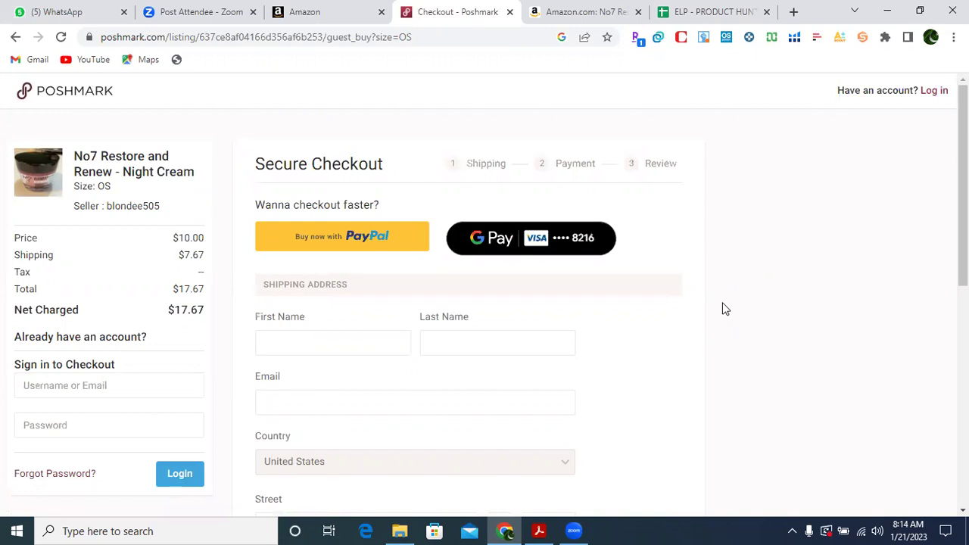
{"action": "scroll", "coordinate": [732, 288], "scroll_direction": "down", "scroll_amount": 3}
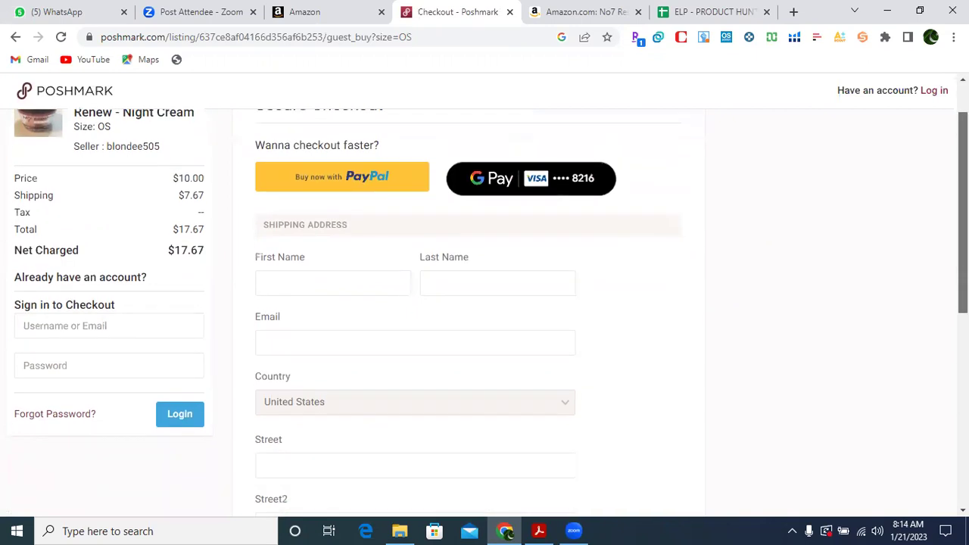
{"action": "scroll", "coordinate": [733, 288], "scroll_direction": "down", "scroll_amount": 2}
{"action": "scroll", "coordinate": [732, 288], "scroll_direction": "up", "scroll_amount": 4}
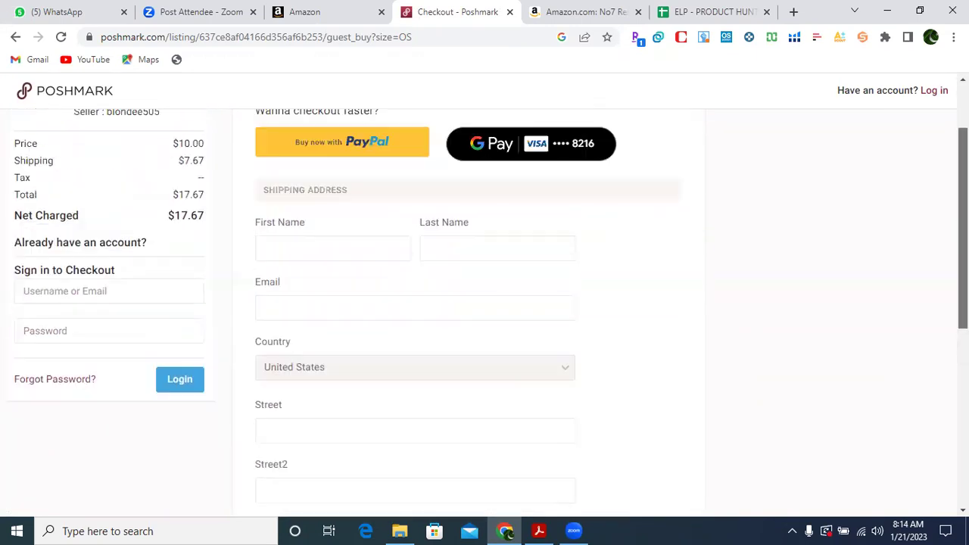
{"action": "scroll", "coordinate": [732, 288], "scroll_direction": "up", "scroll_amount": 1}
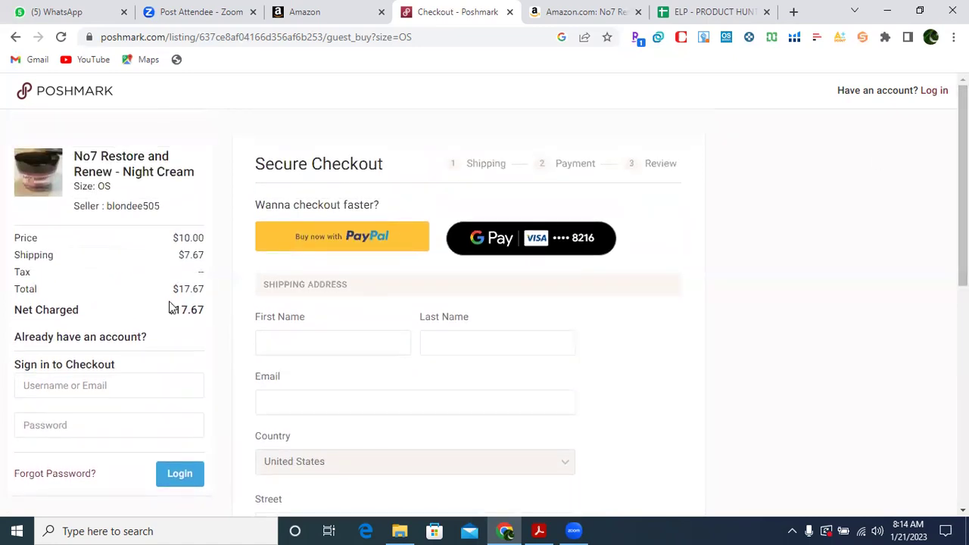
Highlight the cost breakdown: $10 price plus $7.67 shipping, $17.67 net charged.
{"action": "left_click_drag", "start_coordinate": [215, 263], "coordinate": [201, 310]}
{"action": "left_click", "coordinate": [222, 320]}
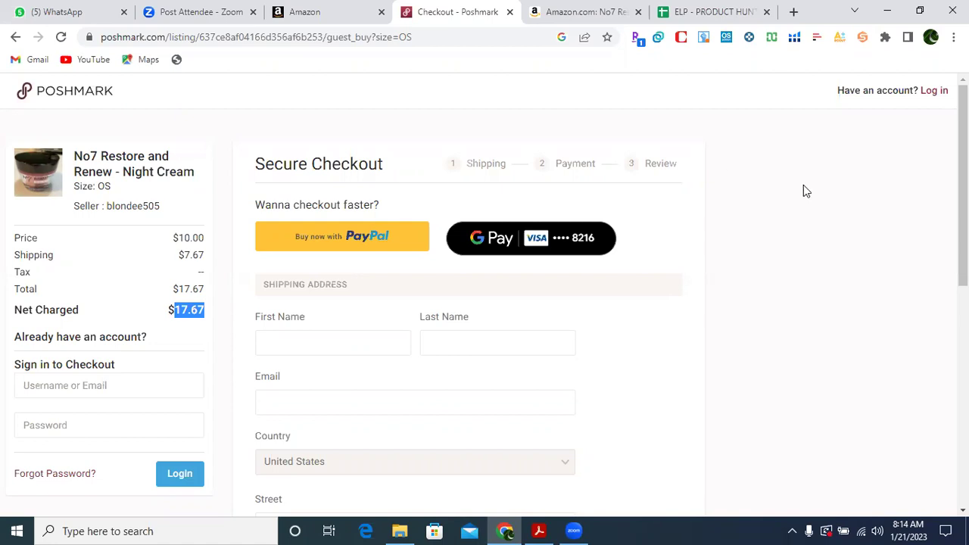
{"action": "scroll", "coordinate": [963, 190], "scroll_direction": "down", "scroll_amount": 3}
{"action": "scroll", "coordinate": [963, 189], "scroll_direction": "down", "scroll_amount": 4}
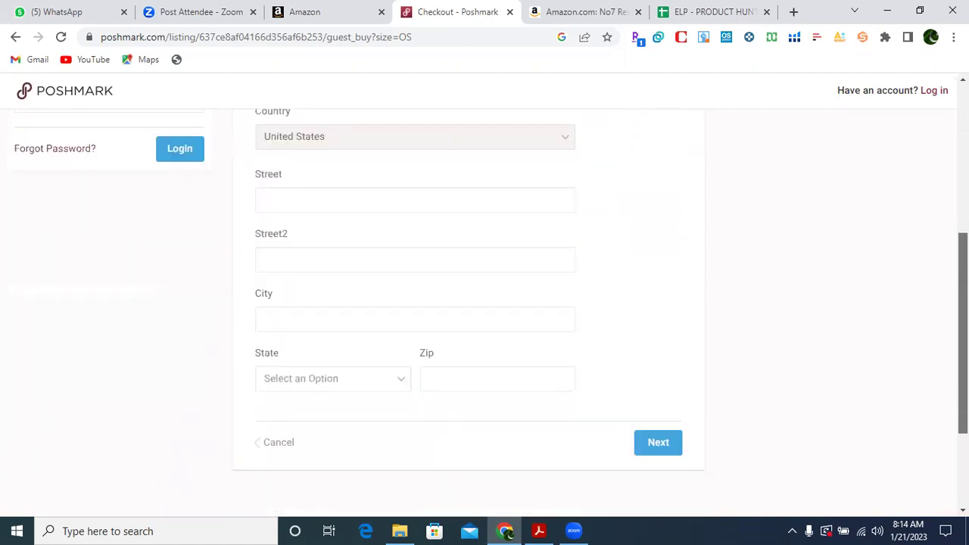
{"action": "scroll", "coordinate": [963, 189], "scroll_direction": "up", "scroll_amount": 5}
{"action": "scroll", "coordinate": [963, 190], "scroll_direction": "up", "scroll_amount": 2}
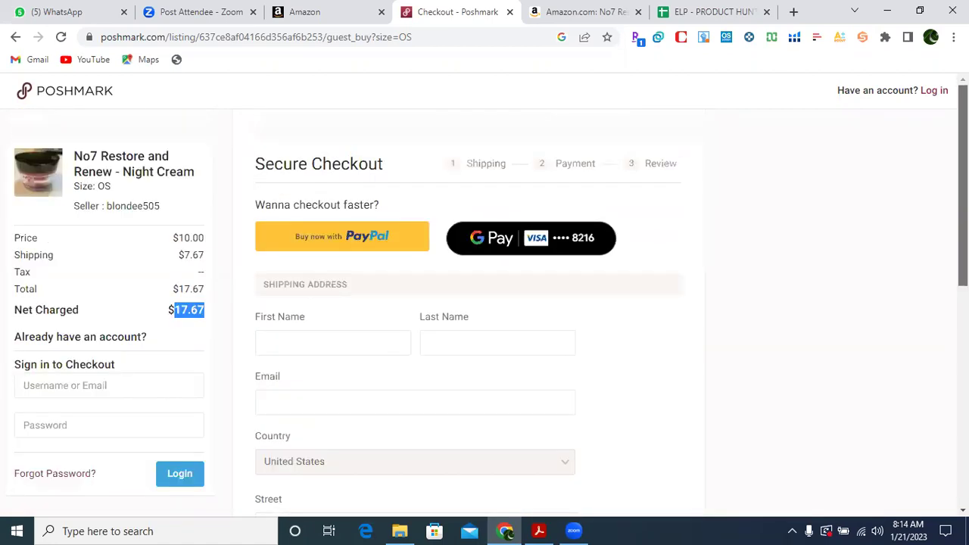
Close the Poshmark checkout, recheck the ELP sheet, select the Amazon No7 title, and open a blank tab.
{"action": "left_click", "coordinate": [510, 12]}
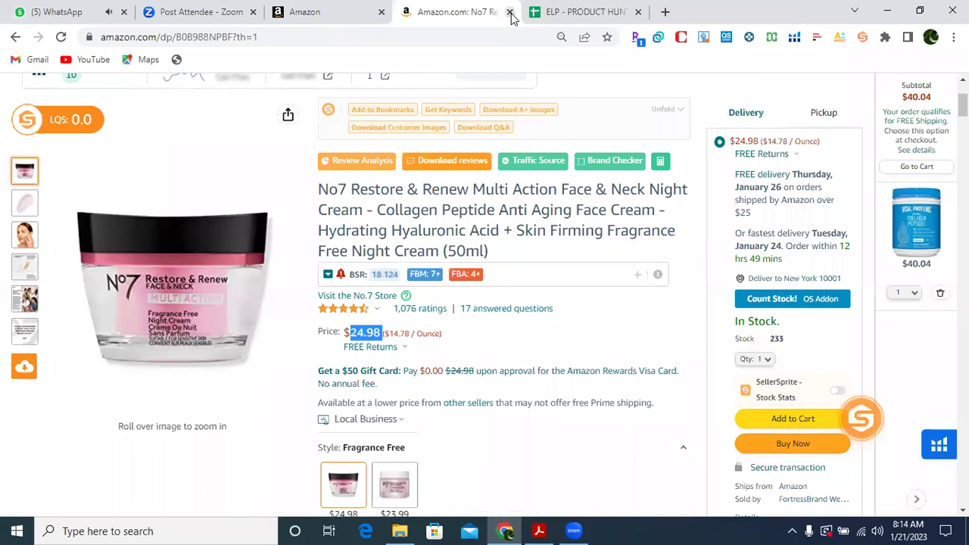
{"action": "left_click", "coordinate": [576, 15]}
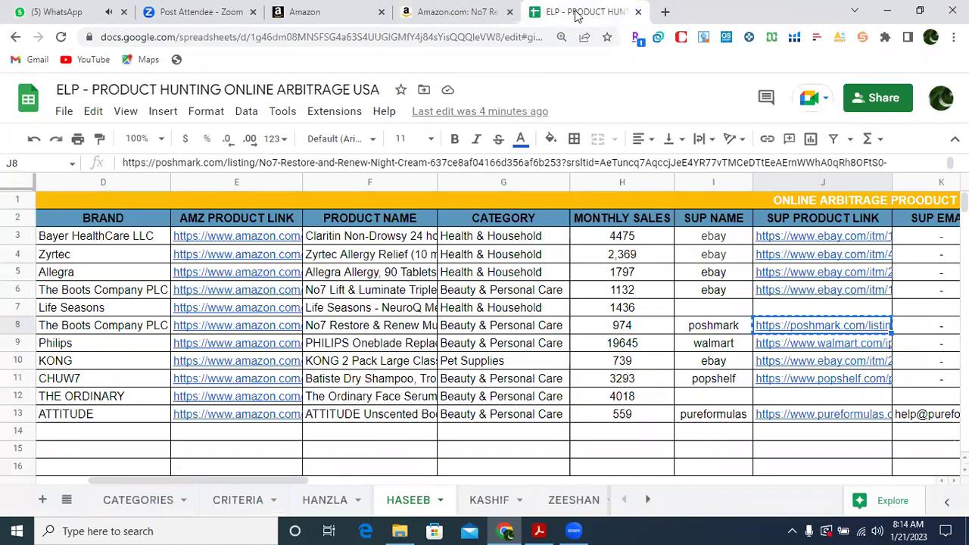
{"action": "left_click", "coordinate": [474, 15]}
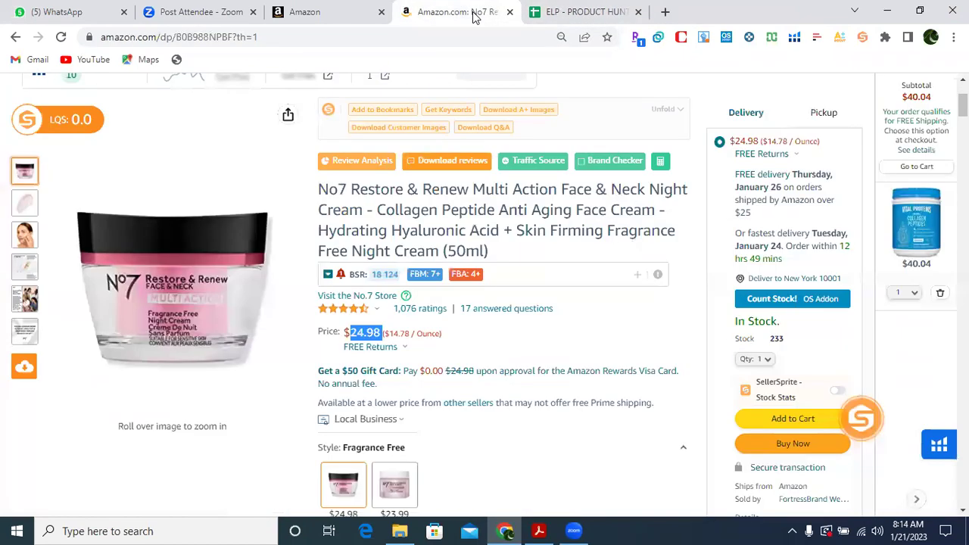
{"action": "left_click_drag", "start_coordinate": [319, 190], "coordinate": [507, 249]}
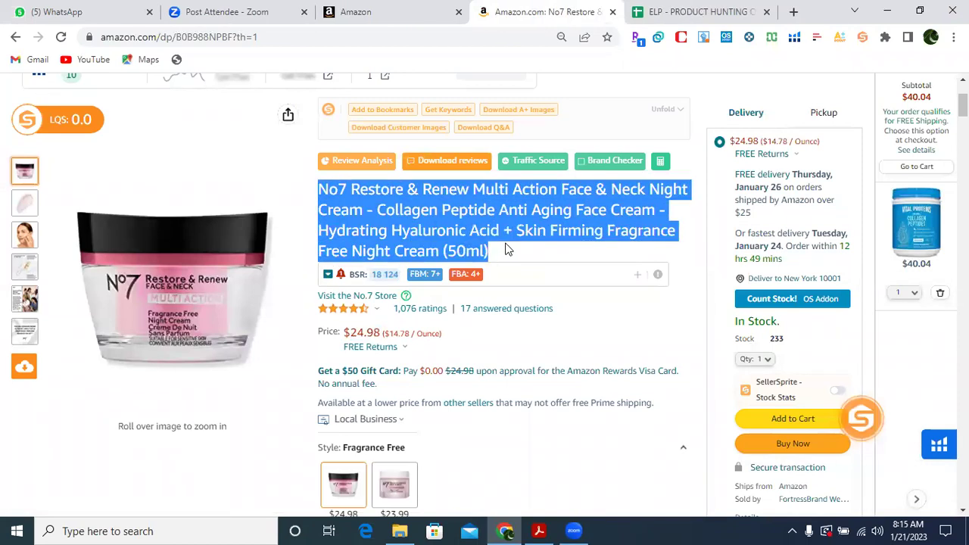
{"action": "left_click", "coordinate": [793, 13]}
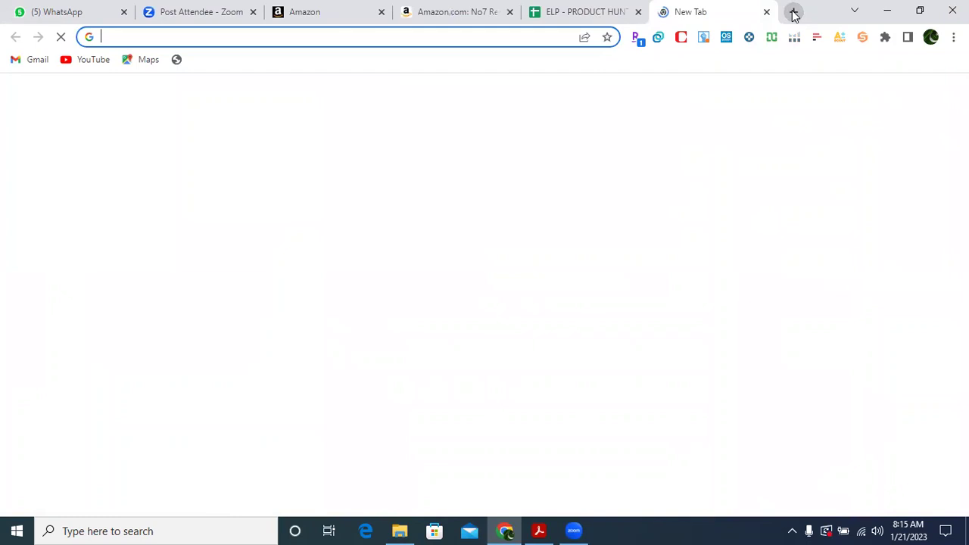
Go to google.com and search the full No7 Restore & Renew Multi Action Face & Neck Night Cream name.
{"action": "type", "text": "GOOG"}
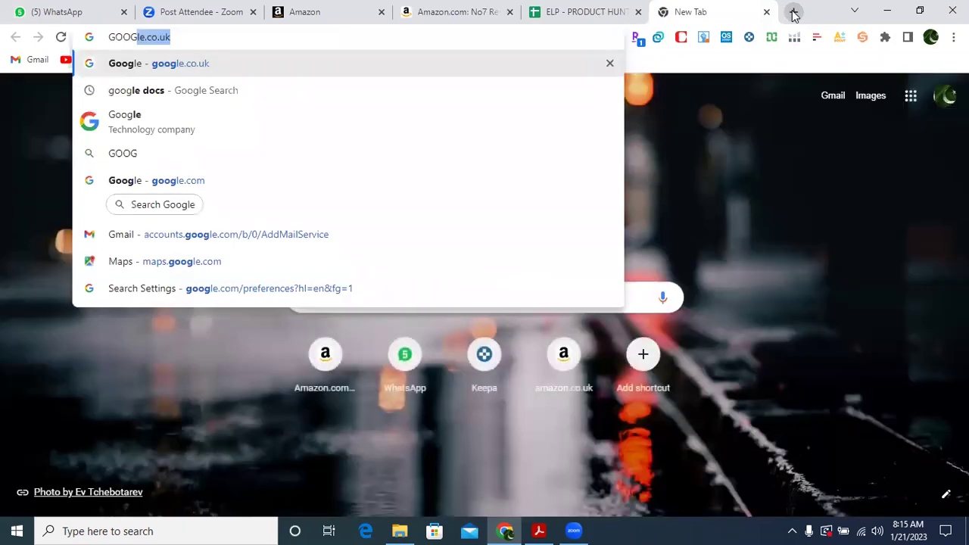
{"action": "type", "text": "LE"}
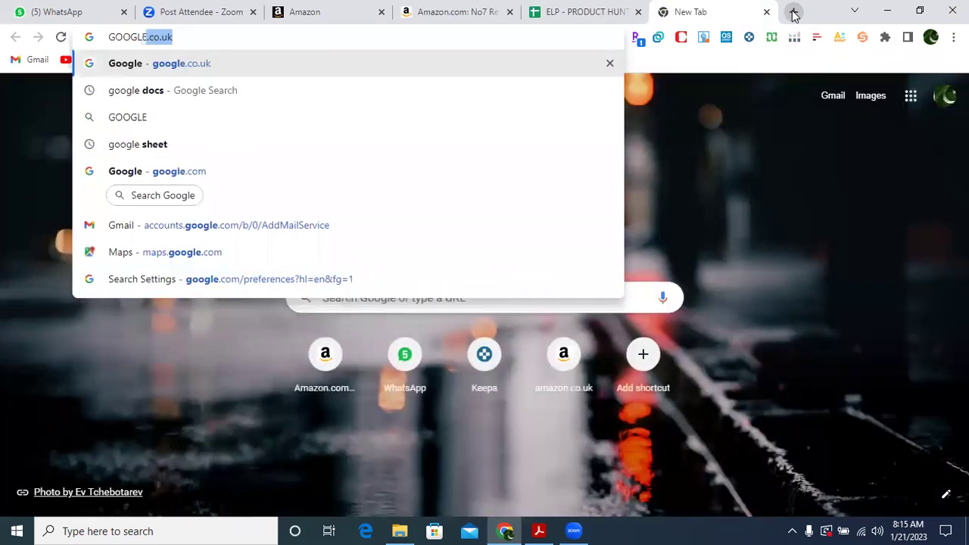
{"action": "type", "text": ".COM"}
{"action": "key", "text": "Return"}
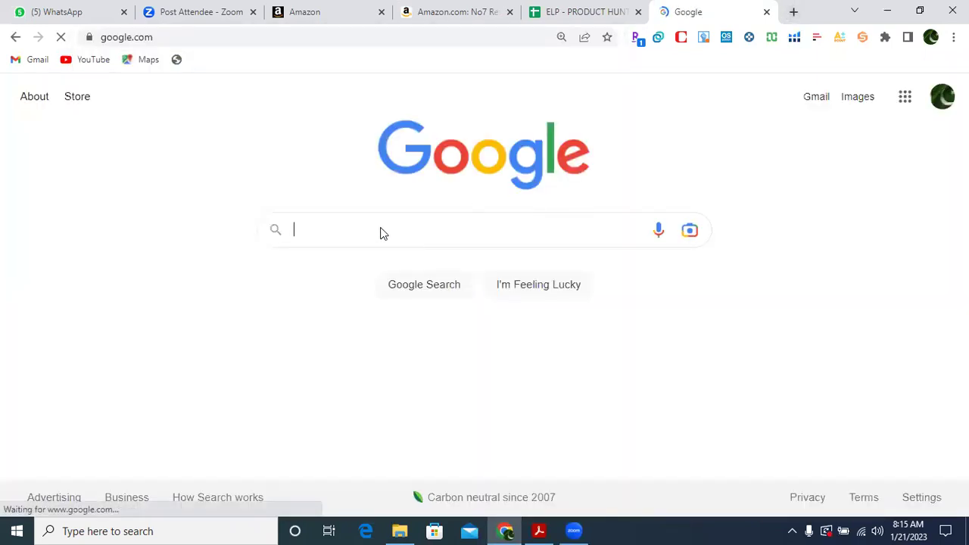
{"action": "key", "text": "ctrl+v"}
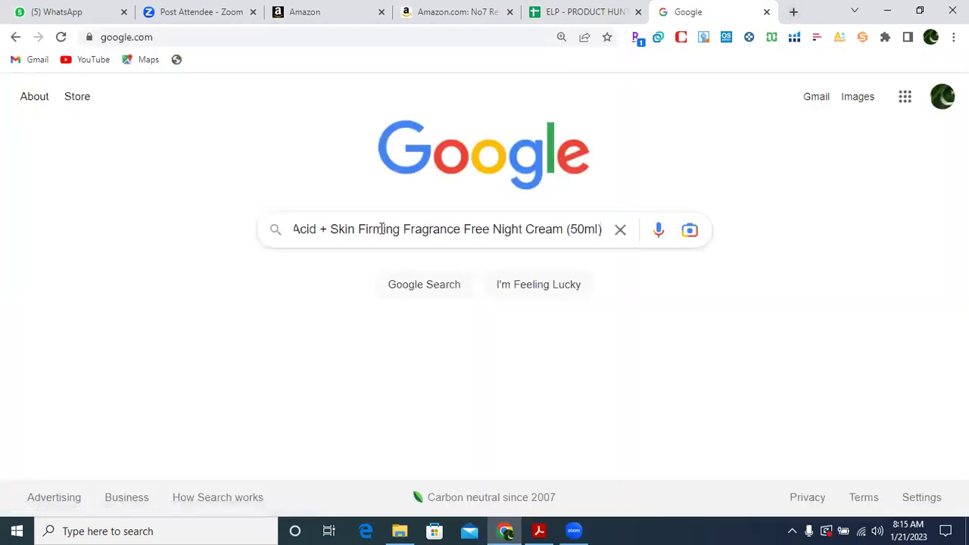
{"action": "key", "text": "Return"}
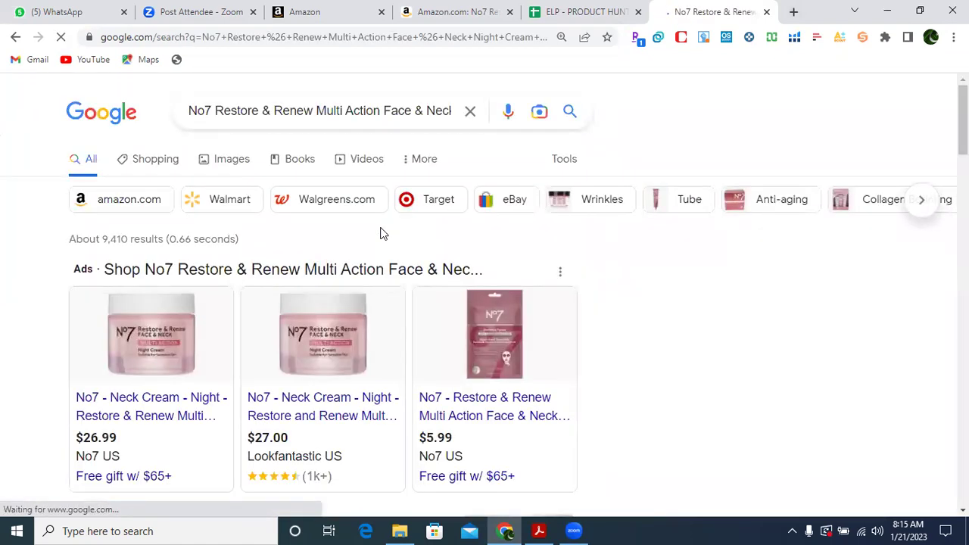
Show Shopping results for the No7 night cream and advance the sponsored carousel, comparing against Amazon.
{"action": "left_click", "coordinate": [163, 163]}
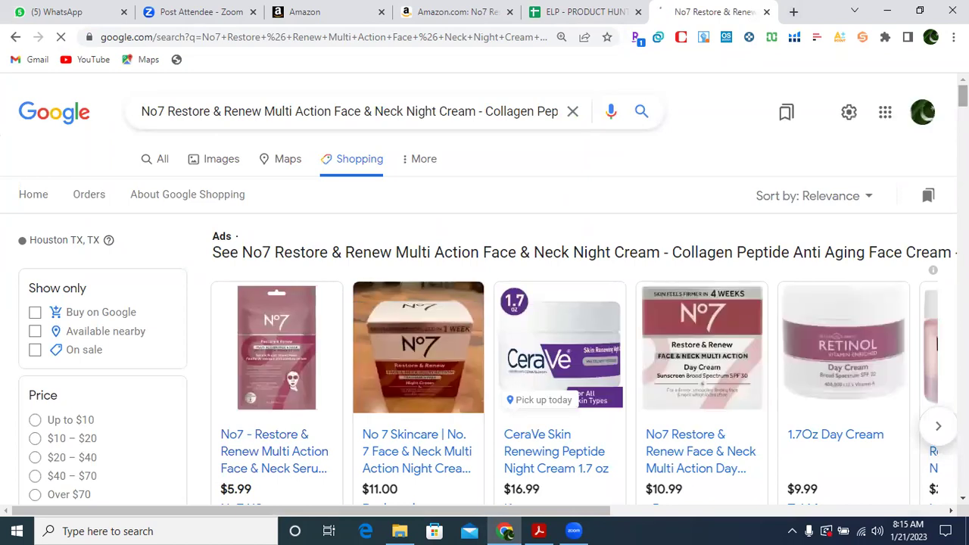
{"action": "scroll", "coordinate": [484, 303], "scroll_direction": "down", "scroll_amount": 1}
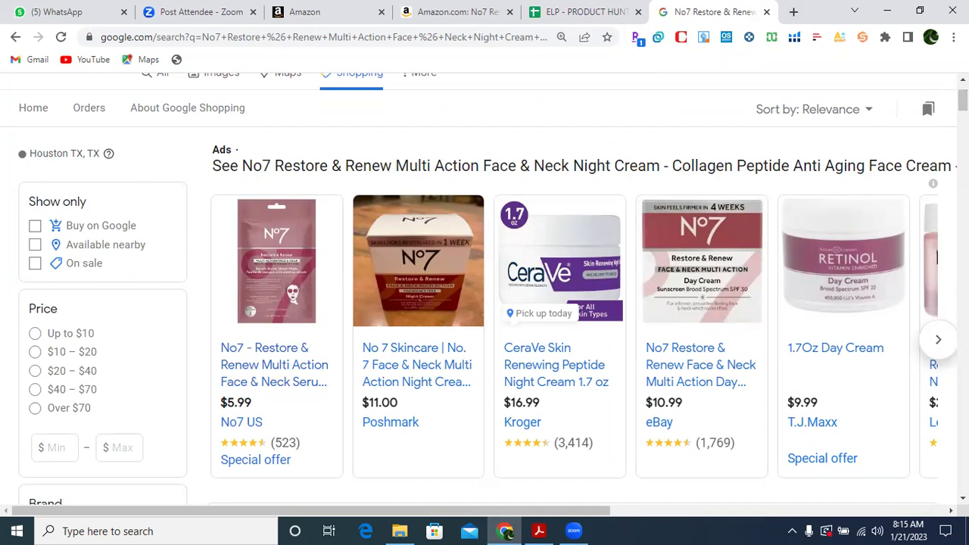
{"action": "left_click_drag", "start_coordinate": [963, 100], "coordinate": [963, 93]}
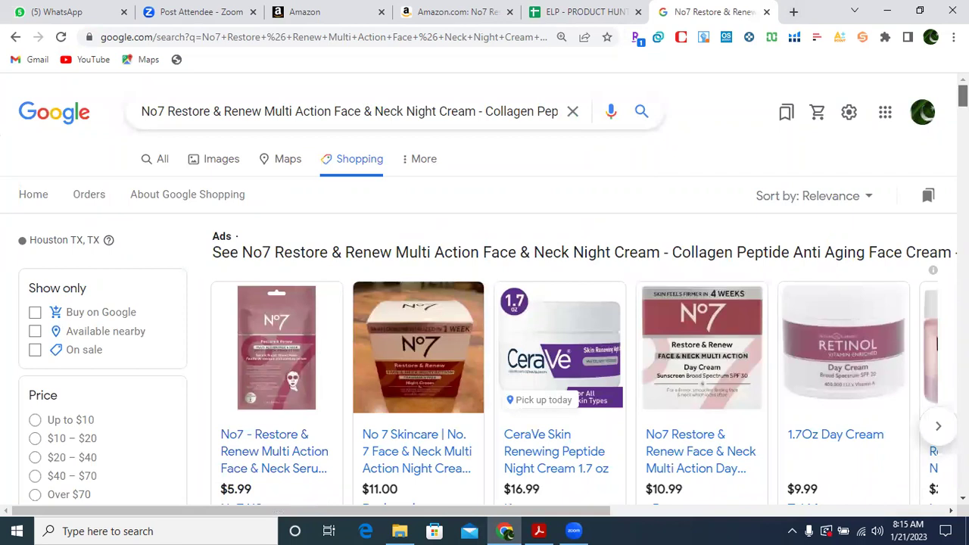
{"action": "scroll", "coordinate": [963, 96], "scroll_direction": "down", "scroll_amount": 2}
{"action": "left_click", "coordinate": [937, 271]}
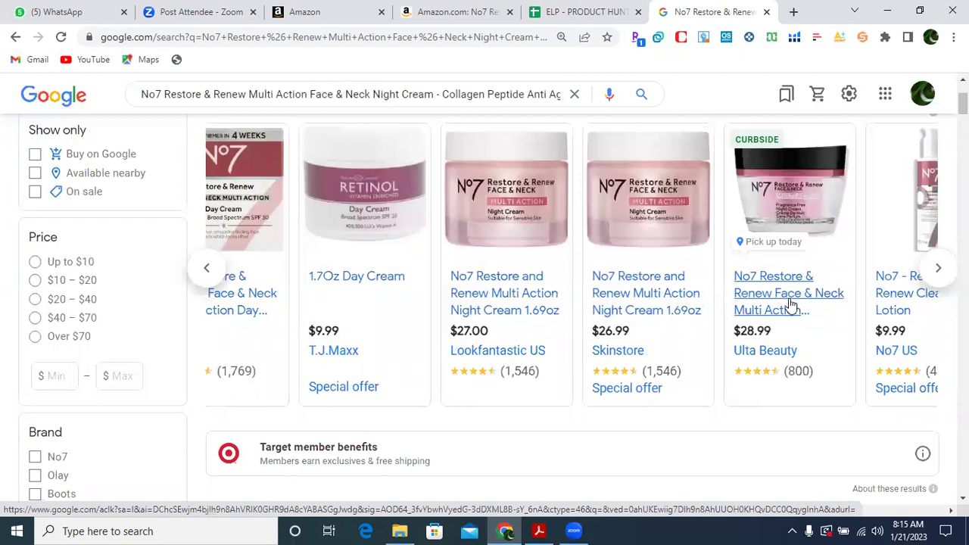
{"action": "left_click", "coordinate": [483, 12]}
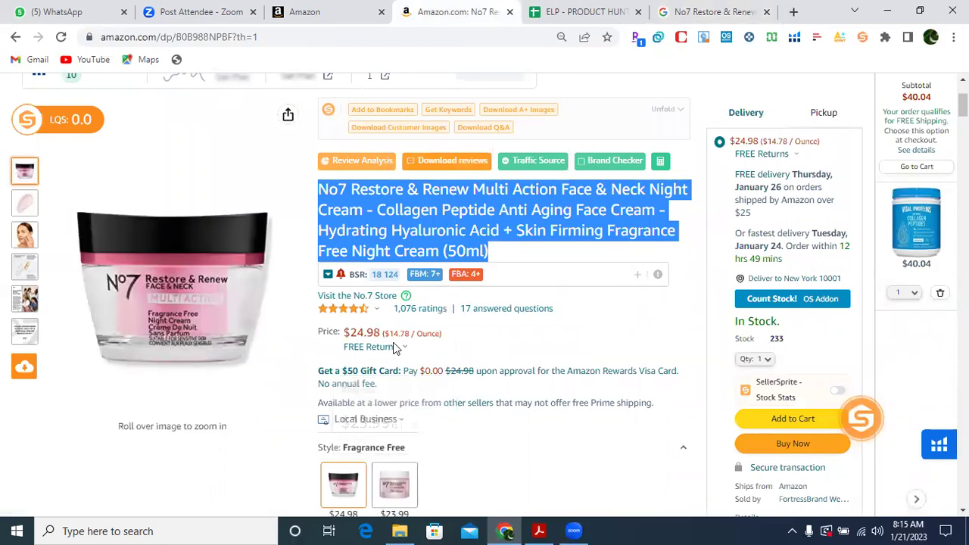
{"action": "left_click", "coordinate": [712, 11]}
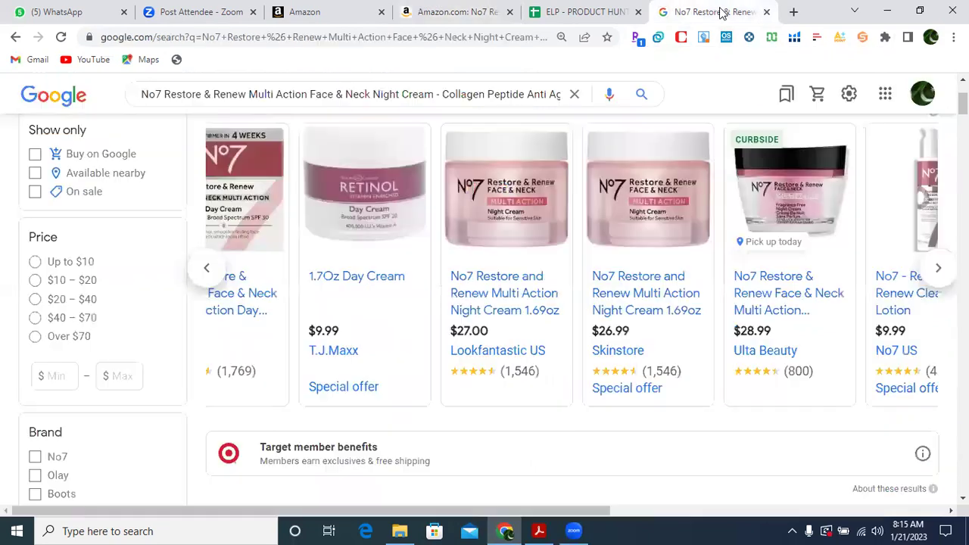
Page through the remaining carousel offers, like $11.00 Poshmark and $10.99 eBay, then reset it.
{"action": "left_click", "coordinate": [937, 272]}
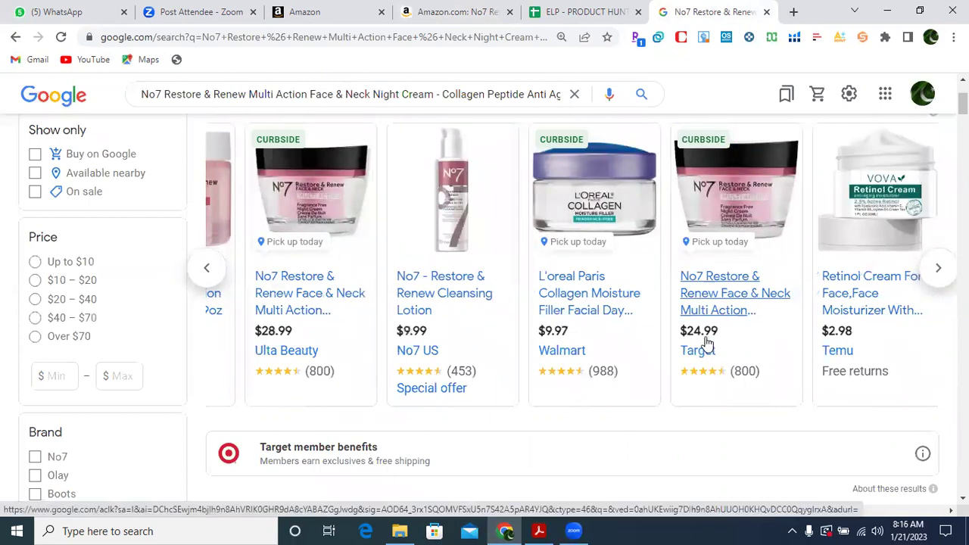
{"action": "left_click", "coordinate": [936, 277]}
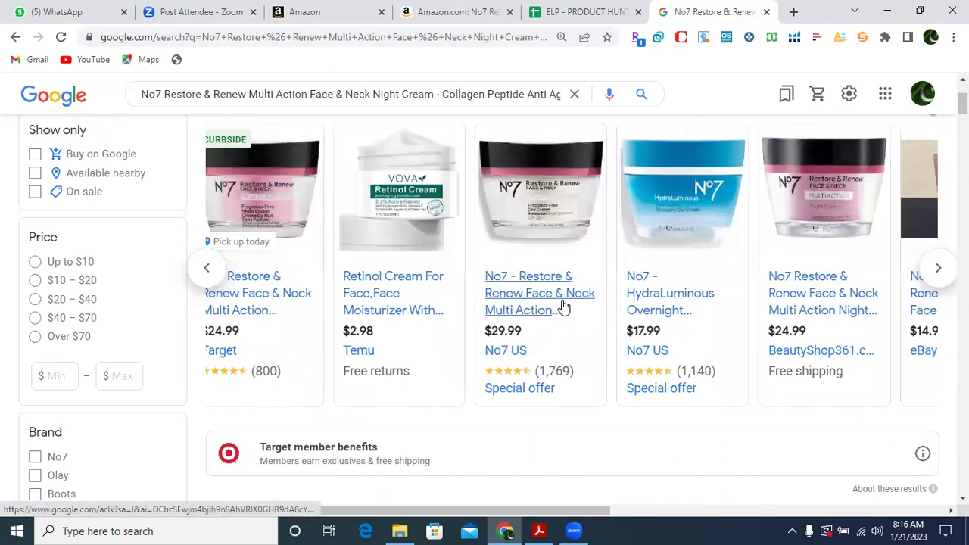
{"action": "left_click", "coordinate": [939, 270]}
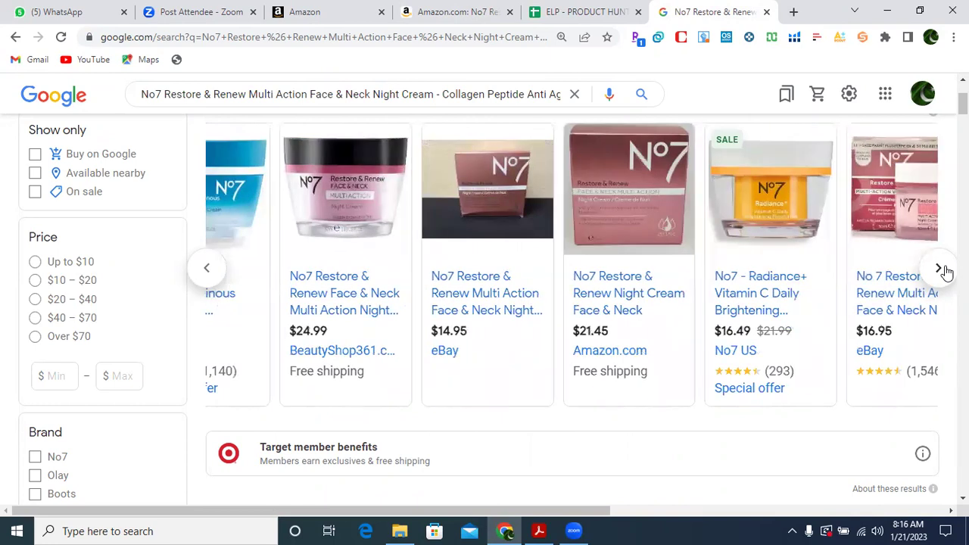
{"action": "left_click", "coordinate": [941, 270]}
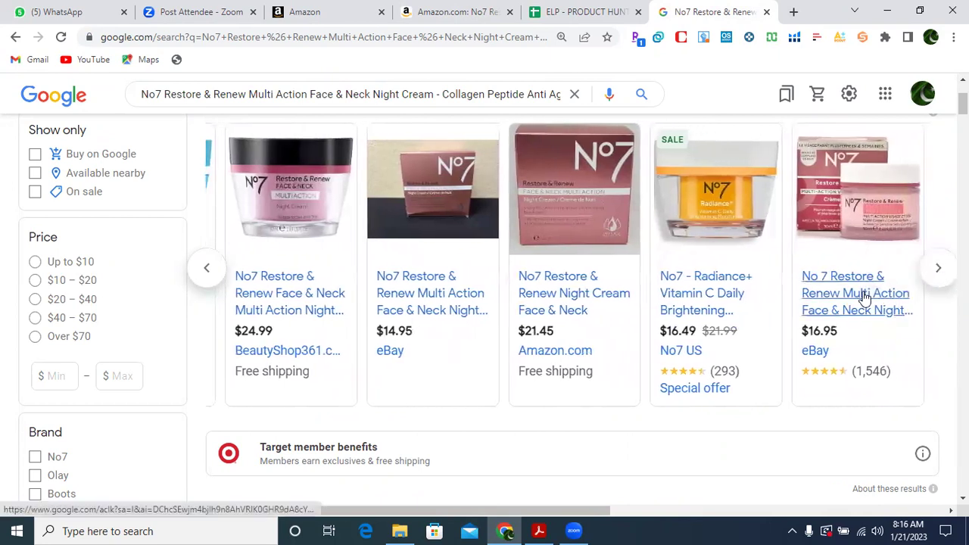
{"action": "left_click", "coordinate": [209, 269]}
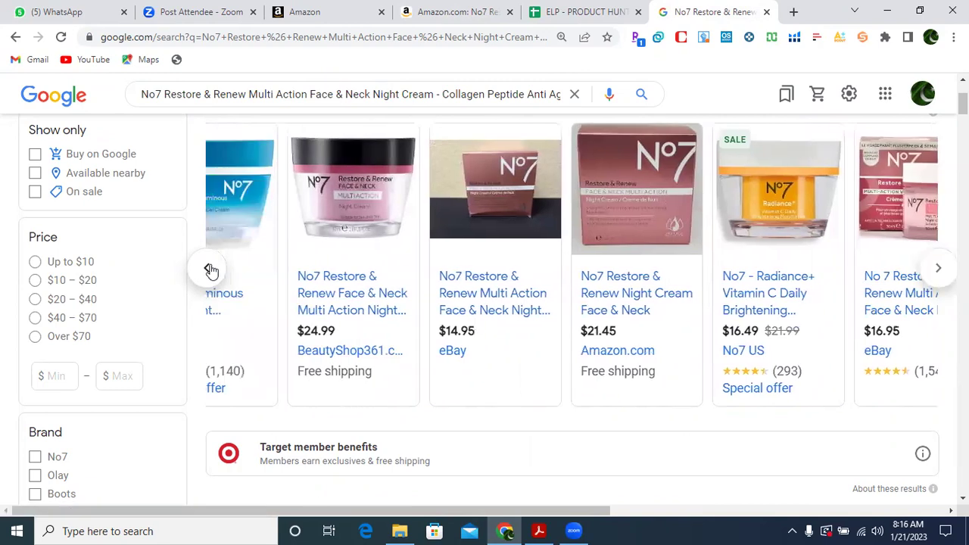
{"action": "left_click", "coordinate": [210, 270]}
{"action": "left_click", "coordinate": [211, 270]}
{"action": "left_click", "coordinate": [211, 269]}
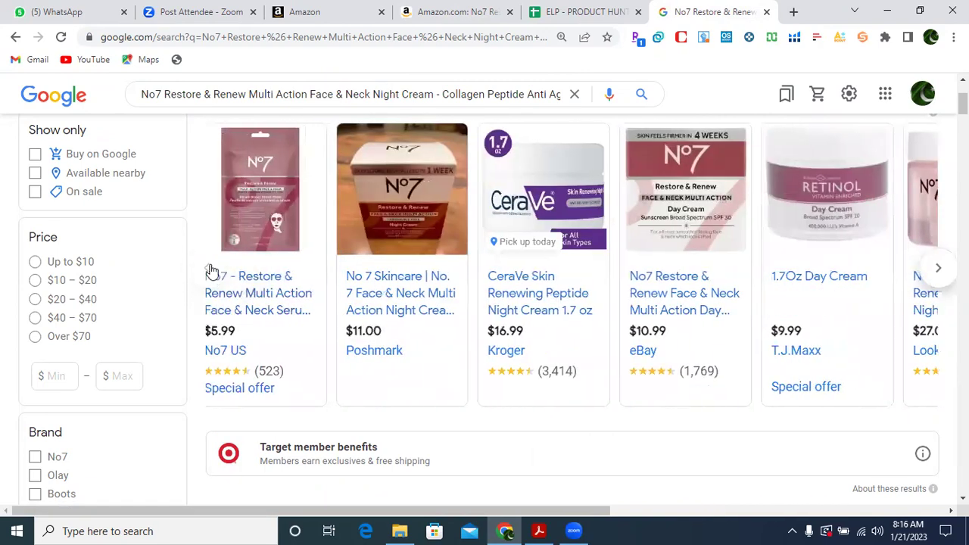
{"action": "triple_click", "coordinate": [210, 270]}
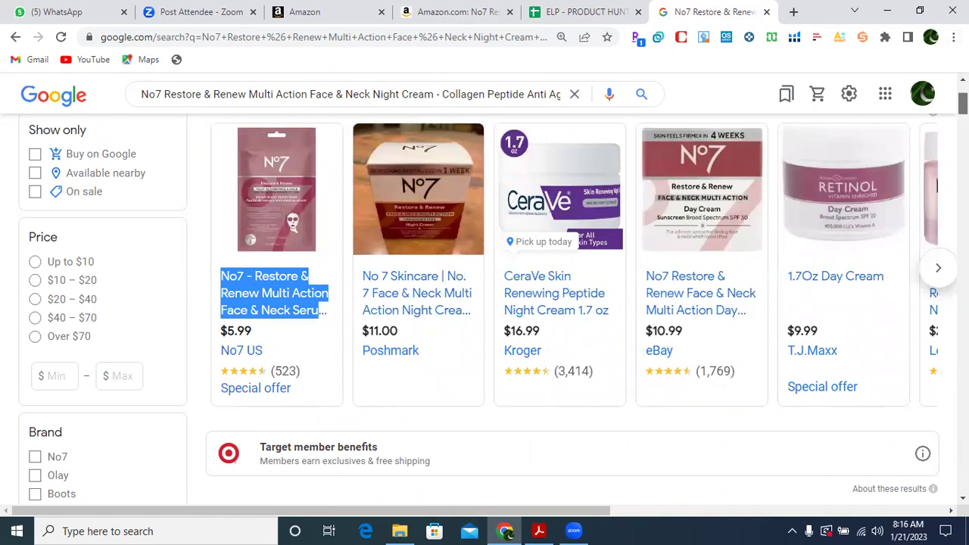
Scroll the shopping grid comparing store offers, such as $78.99 bigamart and $31.11 Boots via Zabiva.
{"action": "scroll", "coordinate": [572, 303], "scroll_direction": "down", "scroll_amount": 4}
{"action": "scroll", "coordinate": [572, 303], "scroll_direction": "down", "scroll_amount": 1}
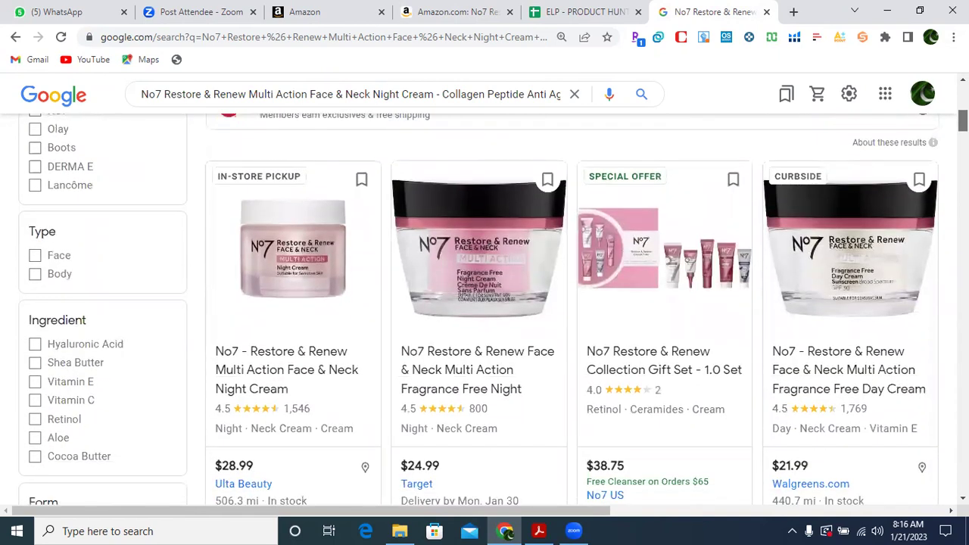
{"action": "scroll", "coordinate": [571, 303], "scroll_direction": "down", "scroll_amount": 1}
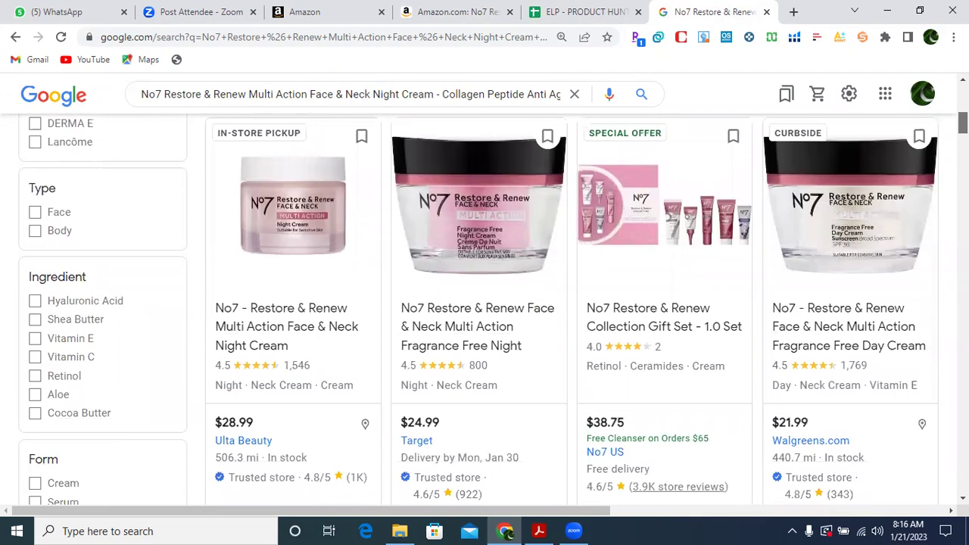
{"action": "scroll", "coordinate": [572, 311], "scroll_direction": "down", "scroll_amount": 7}
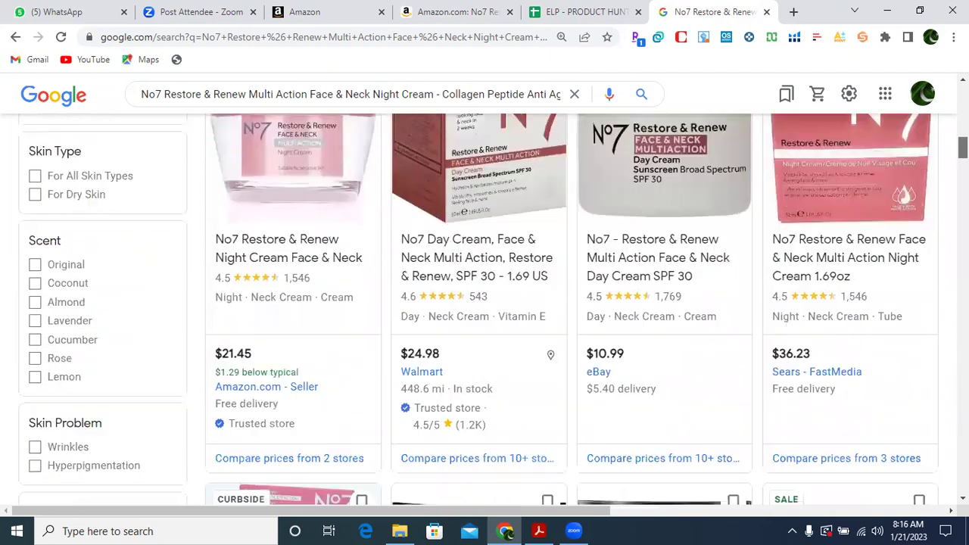
{"action": "scroll", "coordinate": [493, 309], "scroll_direction": "down", "scroll_amount": 4}
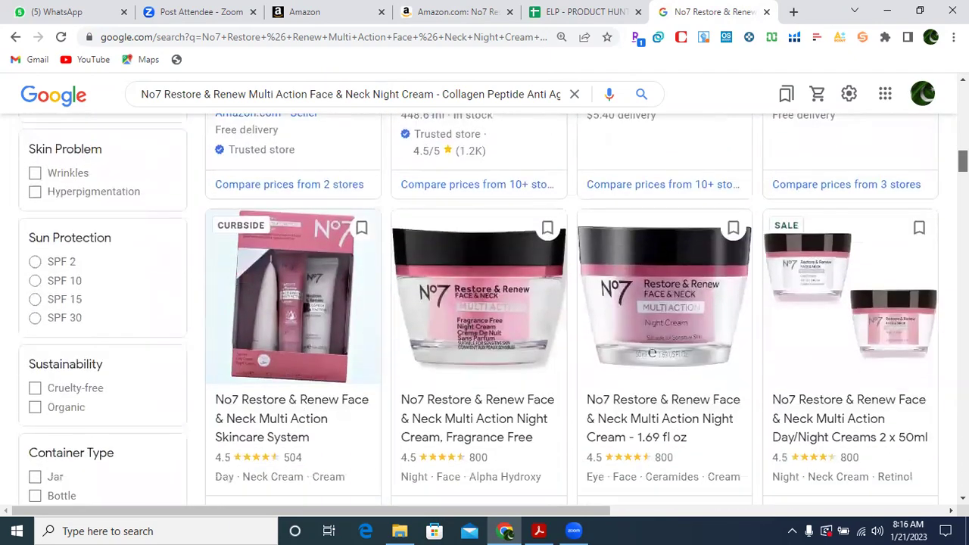
{"action": "scroll", "coordinate": [493, 309], "scroll_direction": "down", "scroll_amount": 1}
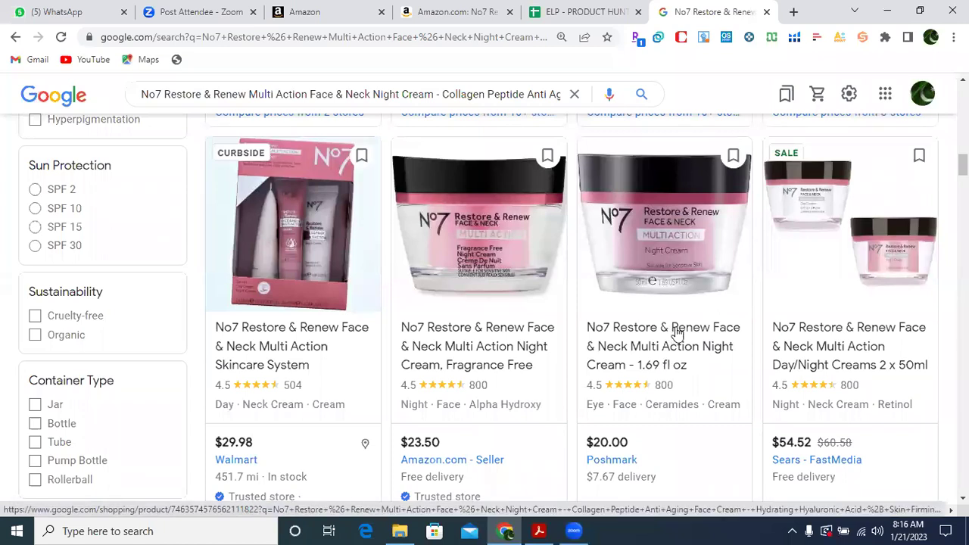
{"action": "scroll", "coordinate": [677, 337], "scroll_direction": "down", "scroll_amount": 1}
{"action": "scroll", "coordinate": [677, 338], "scroll_direction": "down", "scroll_amount": 7}
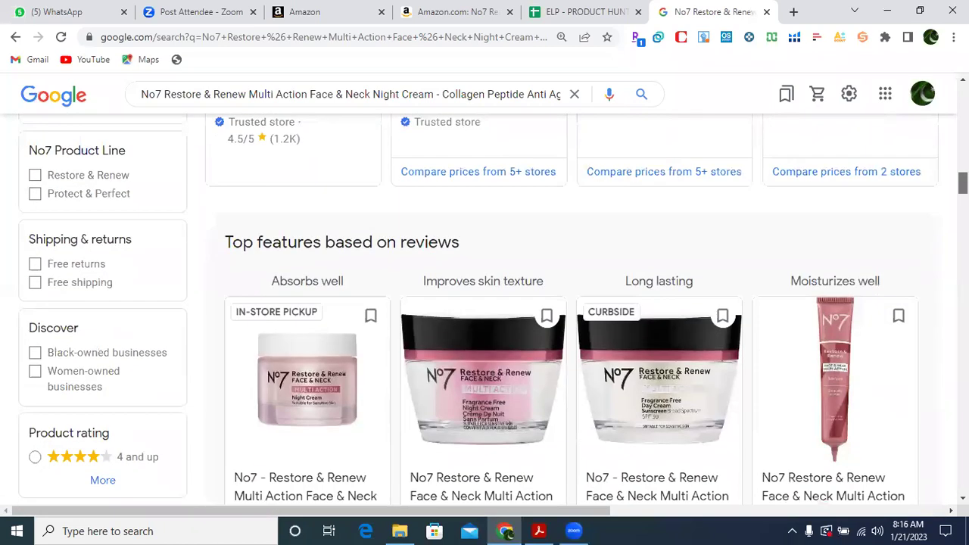
{"action": "scroll", "coordinate": [677, 338], "scroll_direction": "up", "scroll_amount": 2}
{"action": "scroll", "coordinate": [493, 309], "scroll_direction": "down", "scroll_amount": 1}
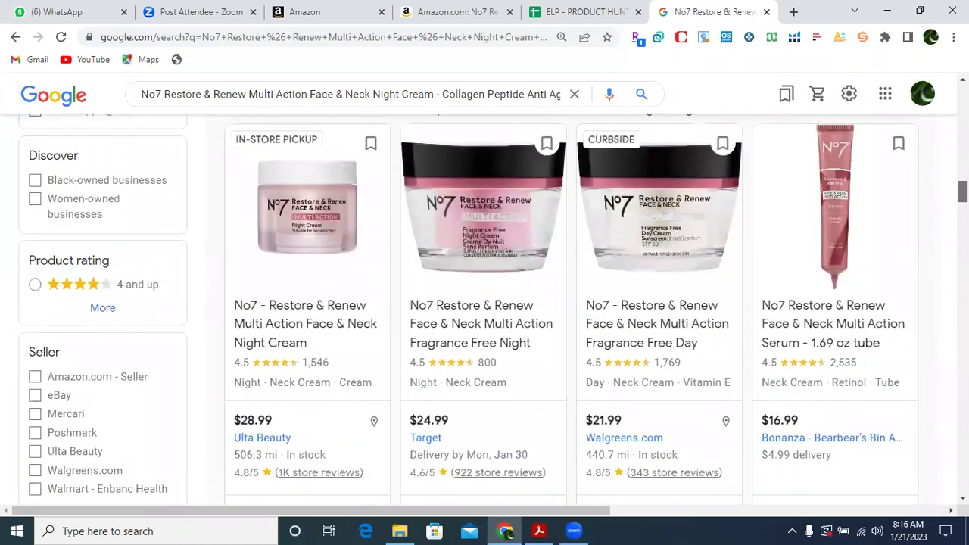
{"action": "scroll", "coordinate": [493, 309], "scroll_direction": "down", "scroll_amount": 6}
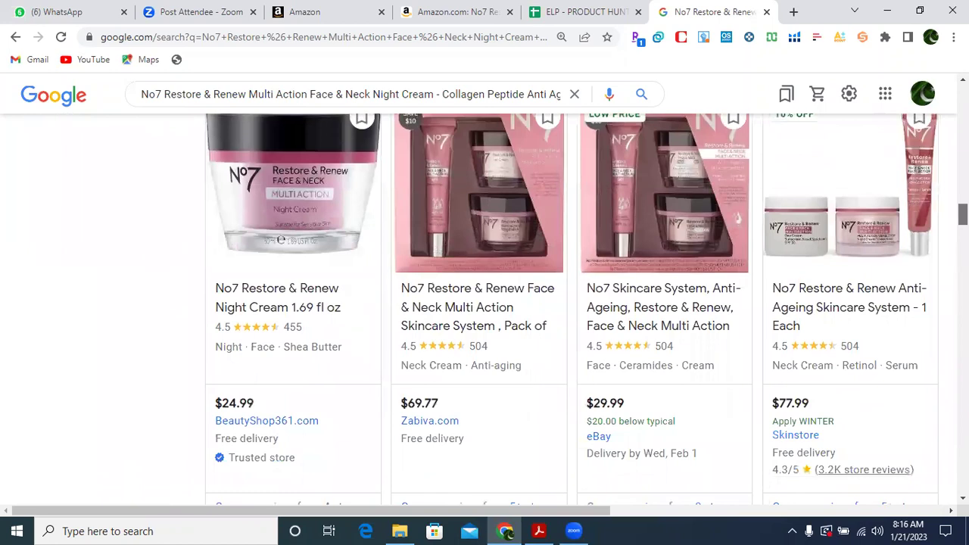
{"action": "scroll", "coordinate": [493, 309], "scroll_direction": "down", "scroll_amount": 4}
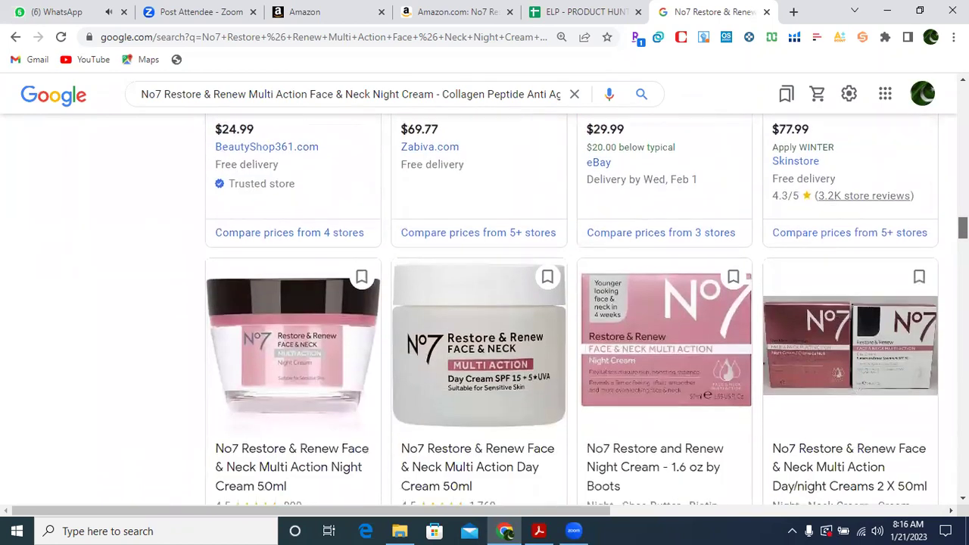
{"action": "scroll", "coordinate": [493, 309], "scroll_direction": "down", "scroll_amount": 2}
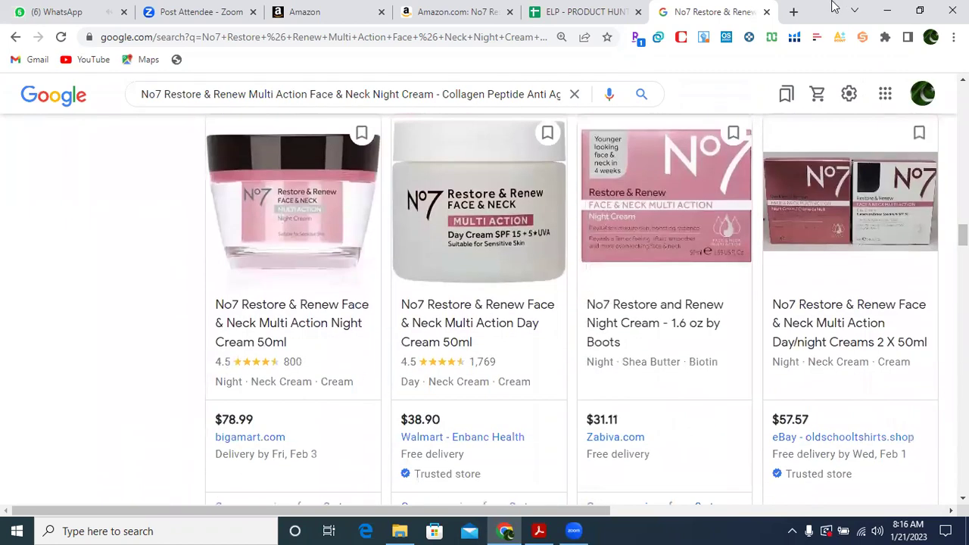
Glance at the product hunting spreadsheet and the Amazon No7 page, then return to Google Shopping.
{"action": "left_click", "coordinate": [588, 12]}
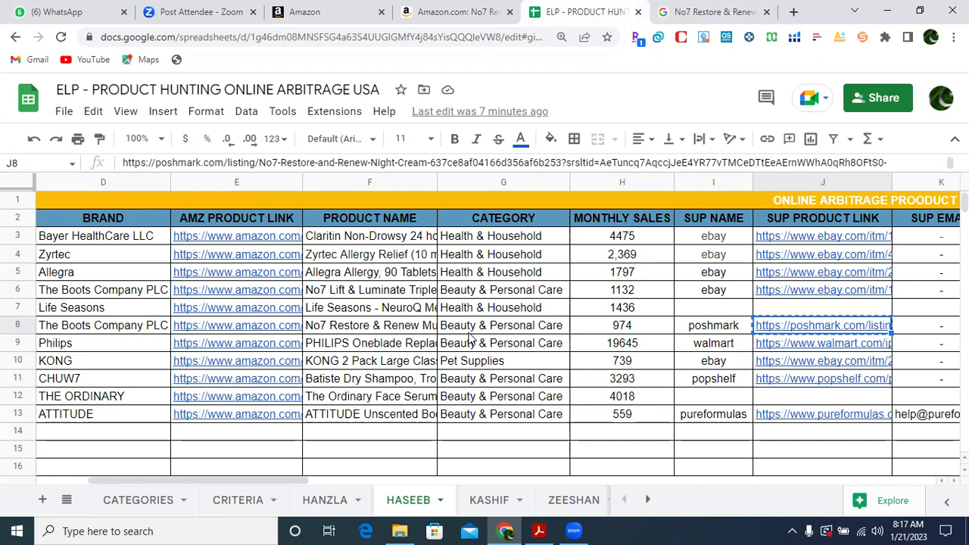
{"action": "left_click", "coordinate": [438, 16]}
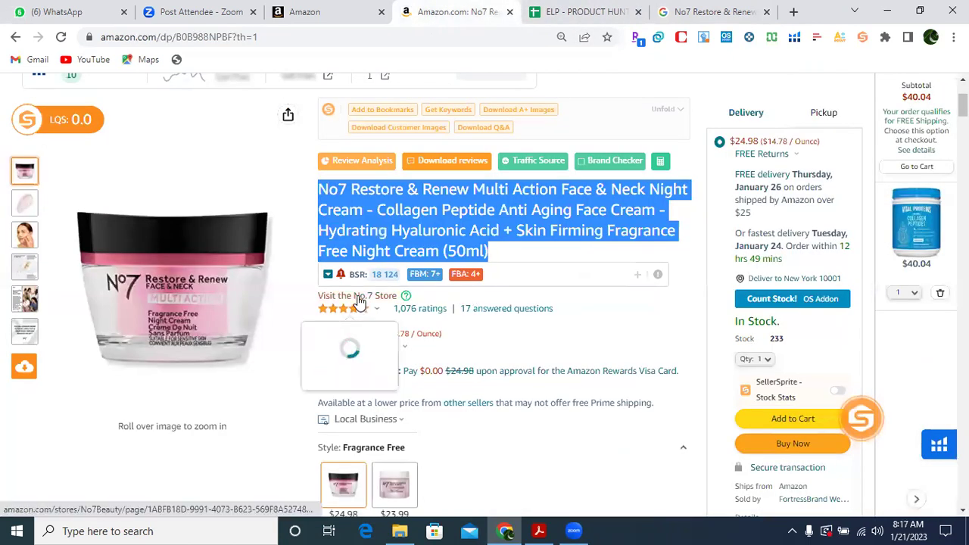
{"action": "left_click", "coordinate": [700, 11]}
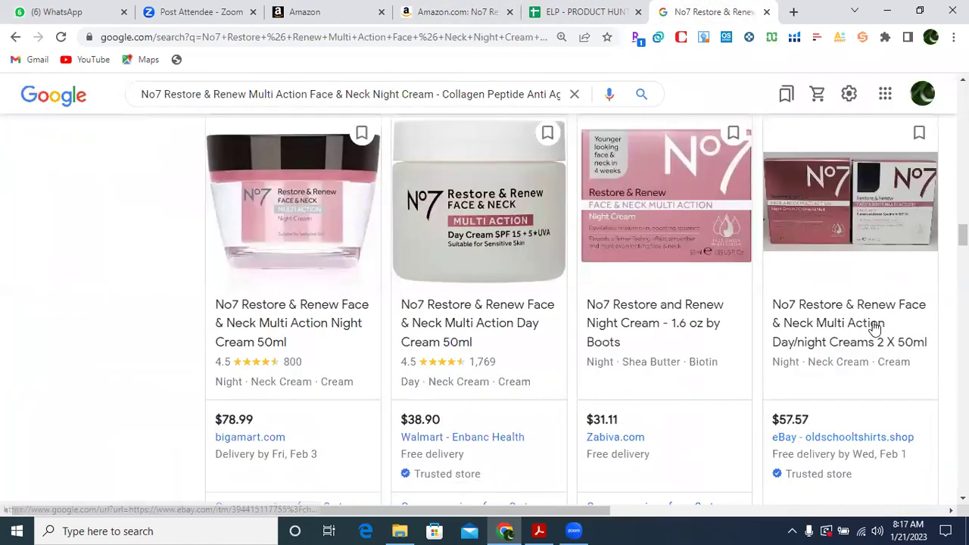
Browse No7 listings such as the $38.90 Walmart and $57.57 eBay offers, then go back to All results.
{"action": "scroll", "coordinate": [485, 303], "scroll_direction": "down", "scroll_amount": 7}
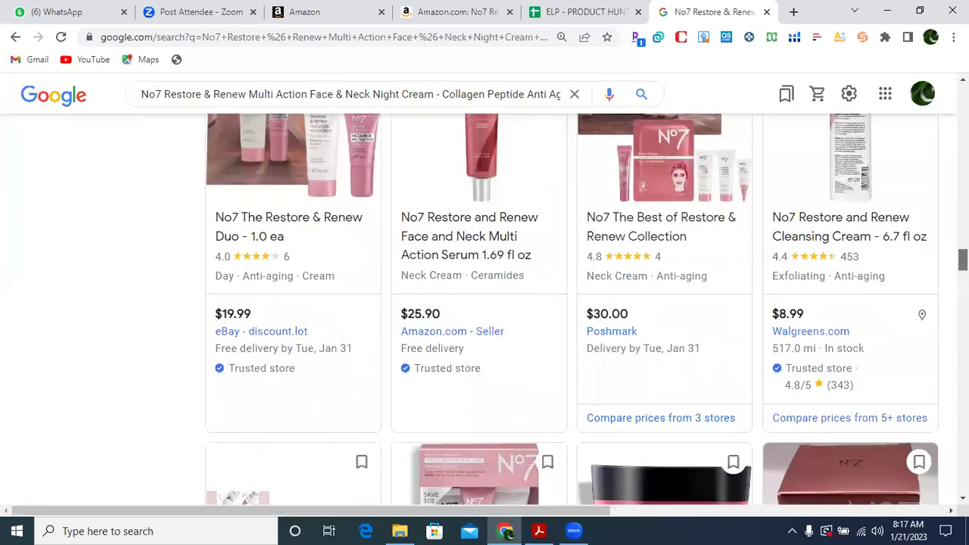
{"action": "scroll", "coordinate": [571, 310], "scroll_direction": "down", "scroll_amount": 4}
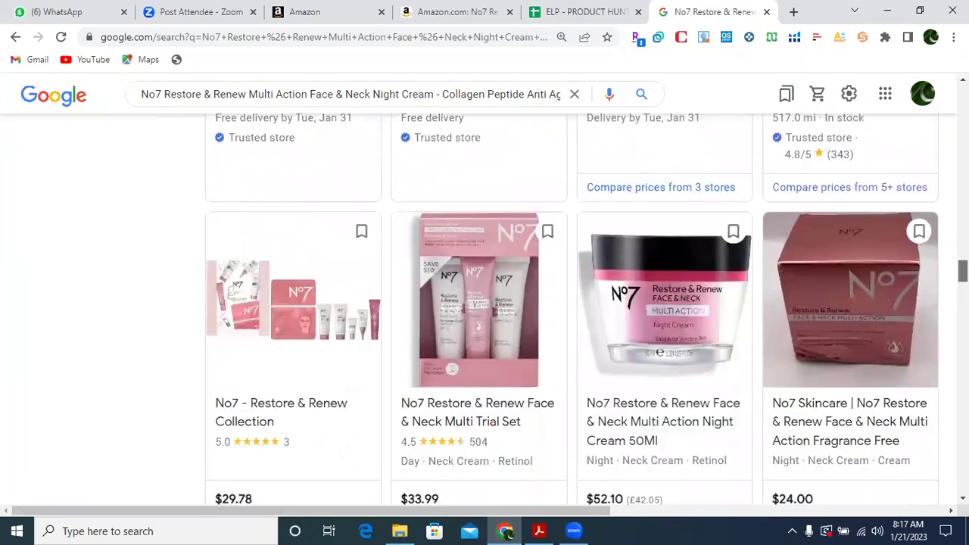
{"action": "scroll", "coordinate": [571, 311], "scroll_direction": "down", "scroll_amount": 2}
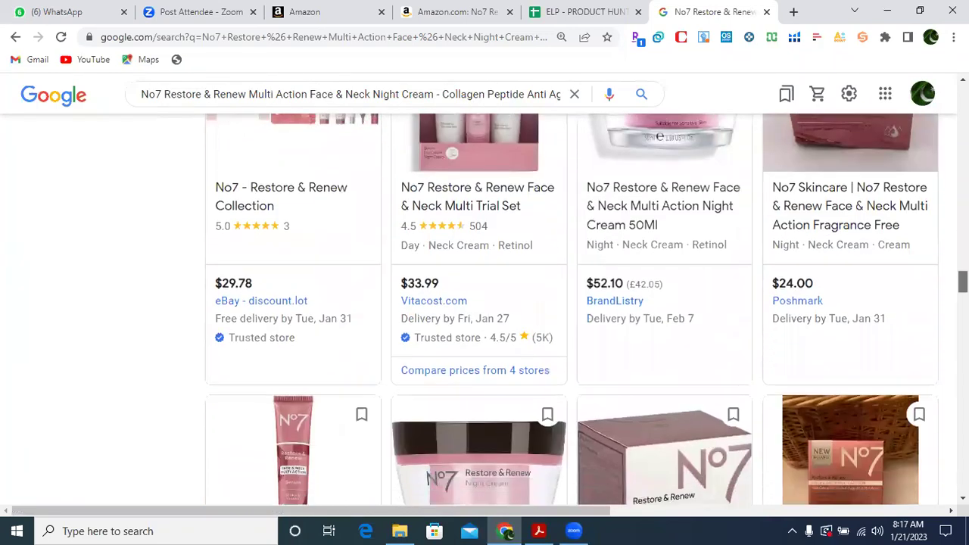
{"action": "scroll", "coordinate": [572, 310], "scroll_direction": "down", "scroll_amount": 4}
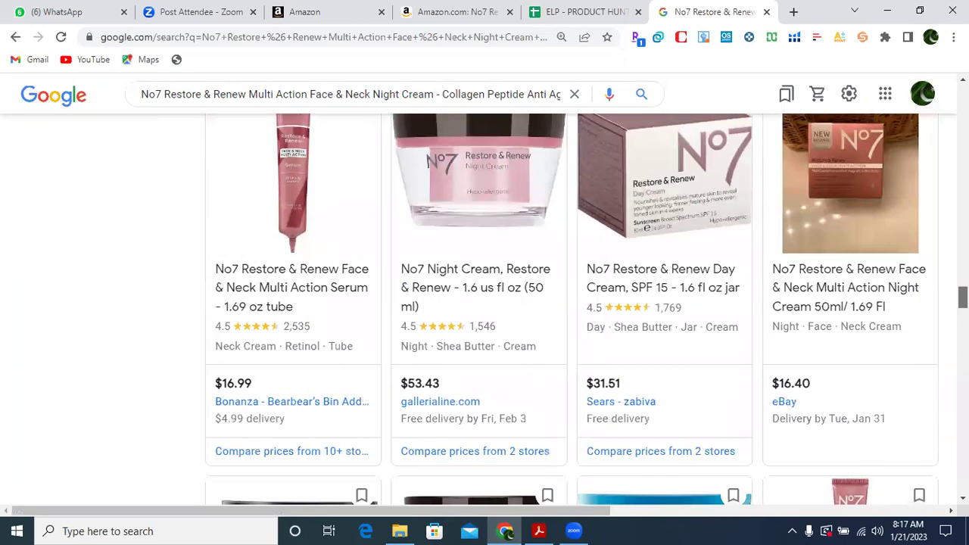
{"action": "scroll", "coordinate": [482, 217], "scroll_direction": "up", "scroll_amount": 5}
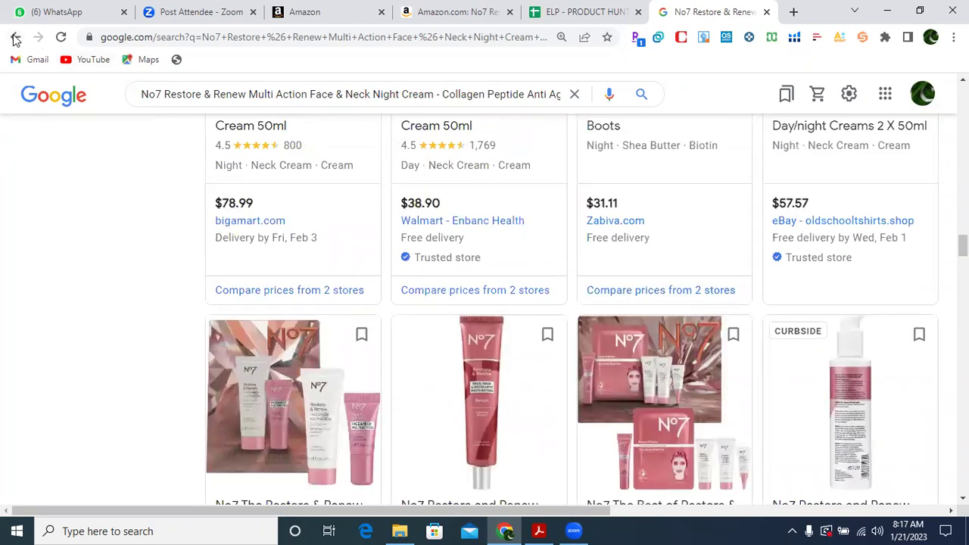
{"action": "left_click", "coordinate": [14, 37]}
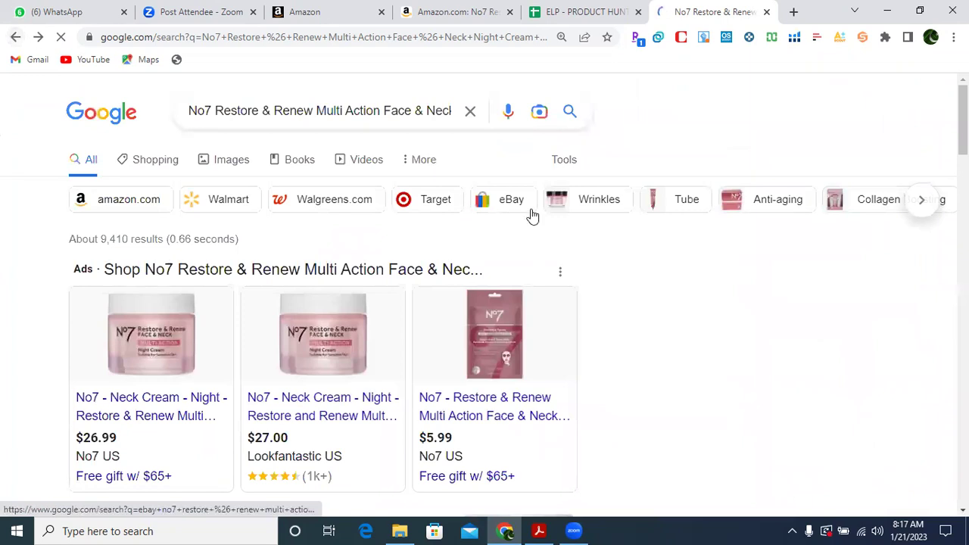
Open the us.no7beauty.com 'Restore & Renew Multi Action Face & Neck Night Cream - No7' result.
{"action": "scroll", "coordinate": [532, 216], "scroll_direction": "down", "scroll_amount": 3}
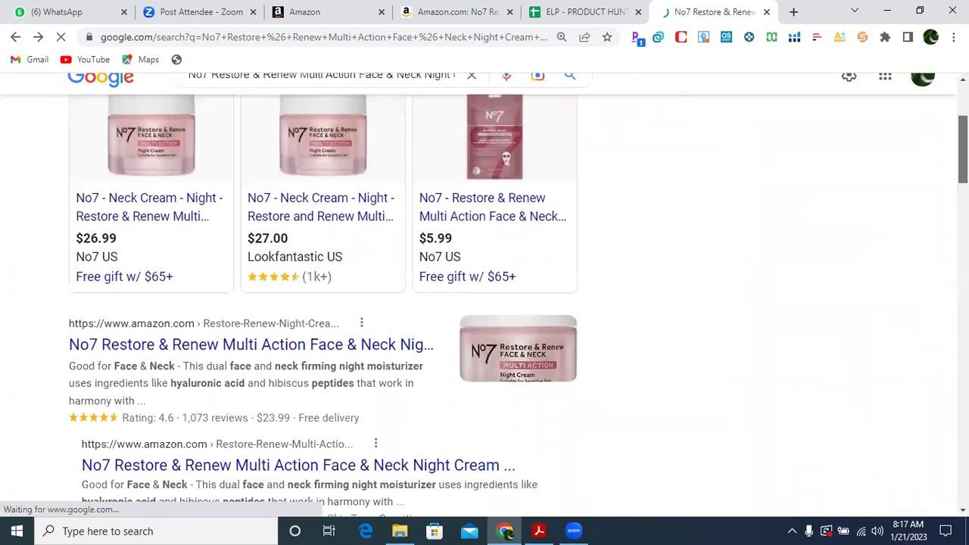
{"action": "scroll", "coordinate": [485, 295], "scroll_direction": "down", "scroll_amount": 3}
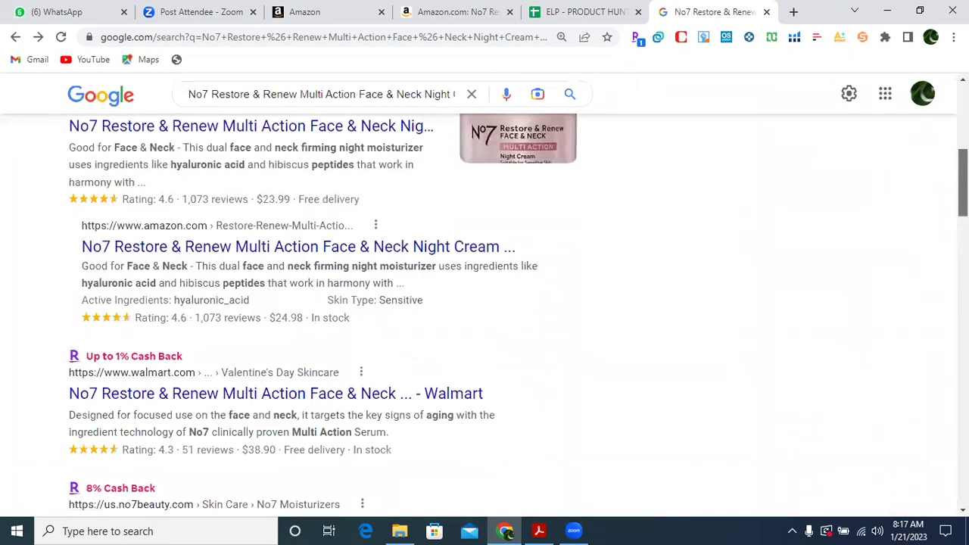
{"action": "scroll", "coordinate": [485, 303], "scroll_direction": "down", "scroll_amount": 3}
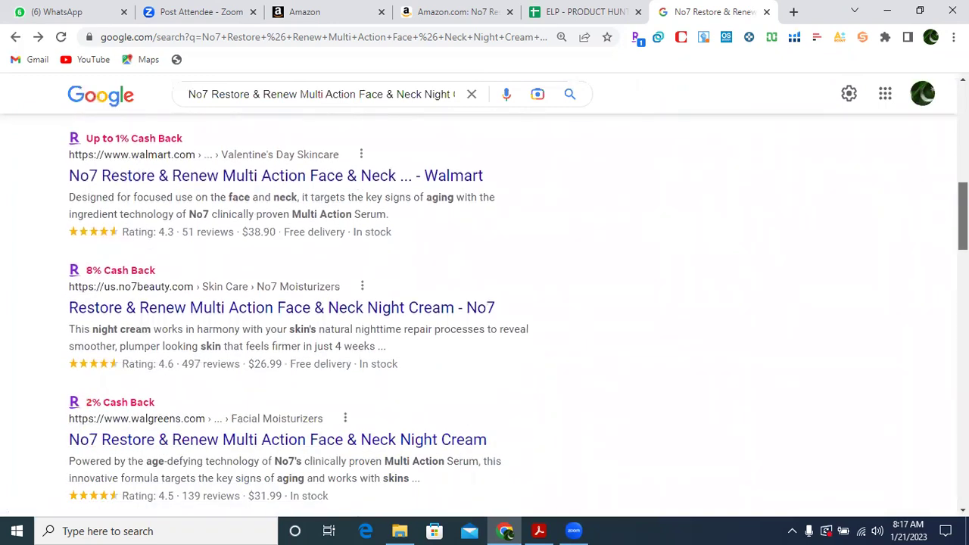
{"action": "scroll", "coordinate": [484, 317], "scroll_direction": "down", "scroll_amount": 1}
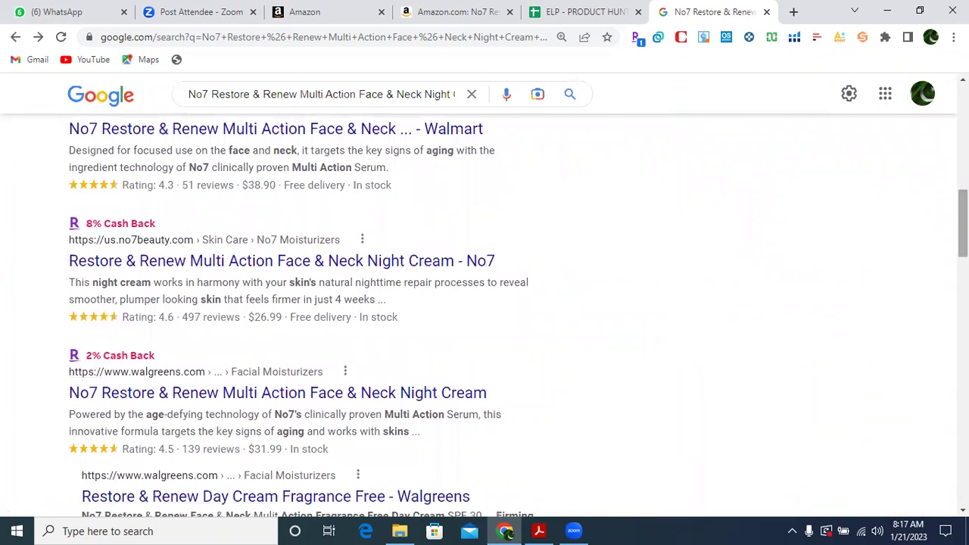
{"action": "left_click", "coordinate": [302, 263]}
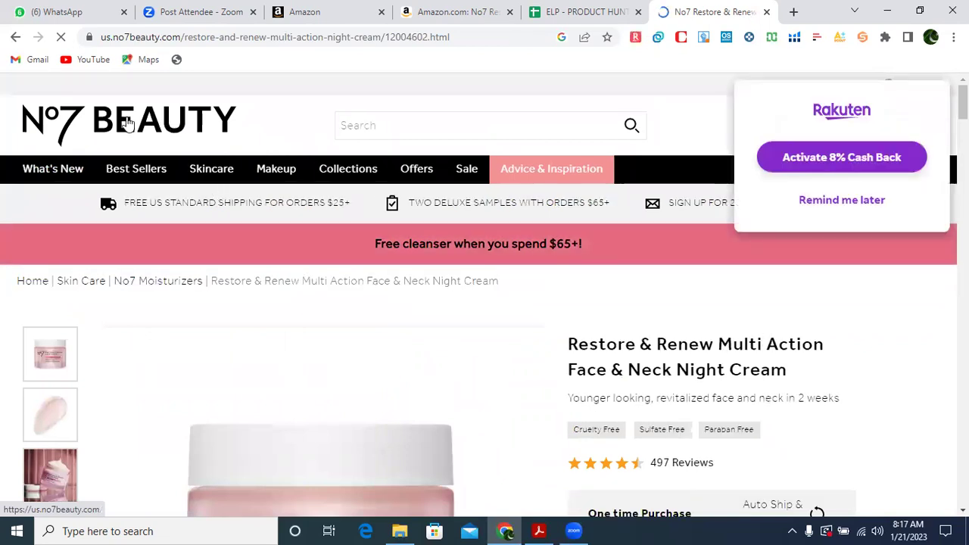
Dismiss the Rakuten cash-back prompt, CNET coupon list and sign-up popup to reveal the $26.99 price.
{"action": "left_click", "coordinate": [857, 209]}
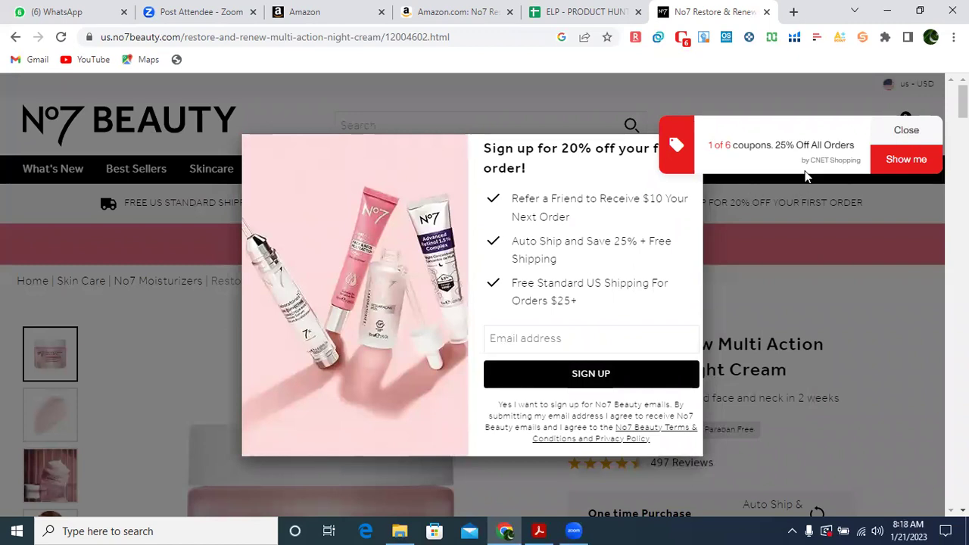
{"action": "left_click", "coordinate": [899, 162]}
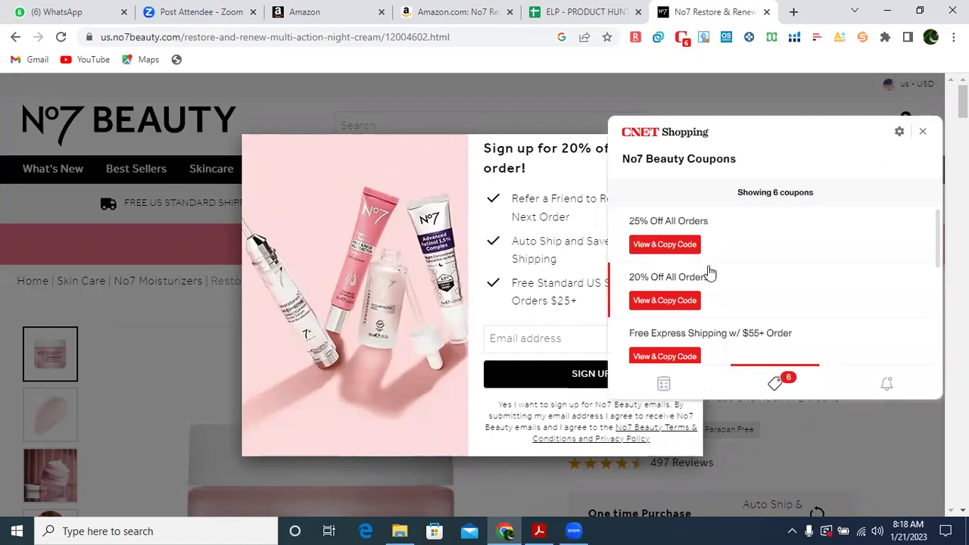
{"action": "left_click", "coordinate": [925, 134]}
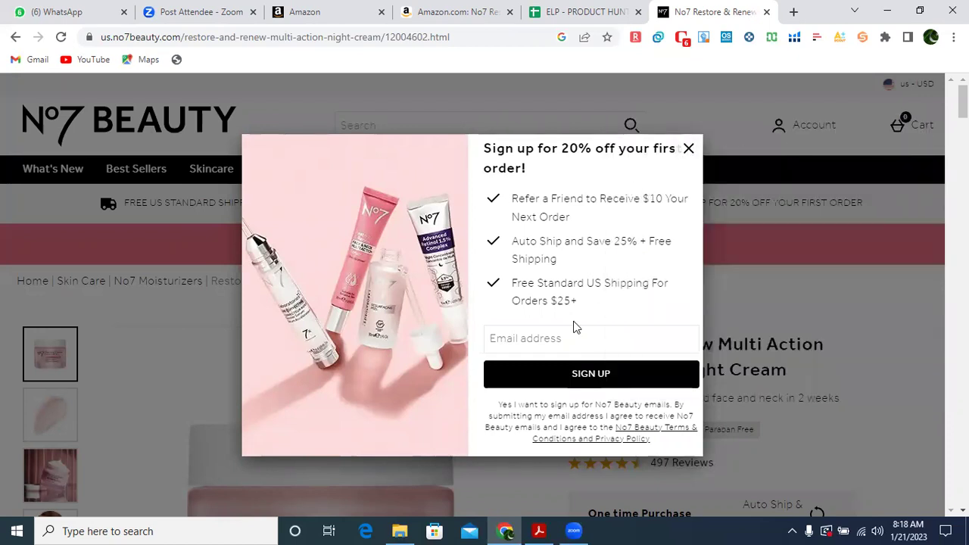
{"action": "left_click", "coordinate": [688, 149]}
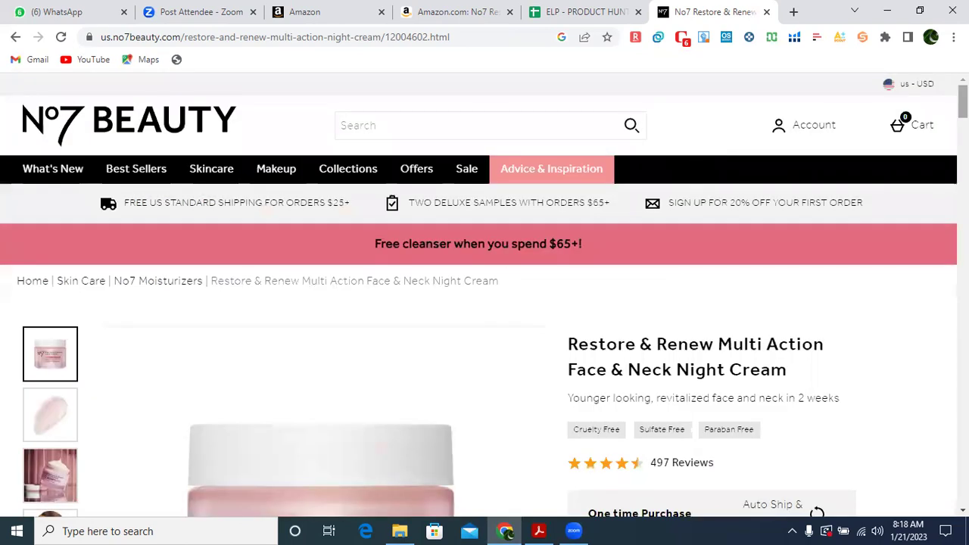
{"action": "scroll", "coordinate": [485, 341], "scroll_direction": "down", "scroll_amount": 3}
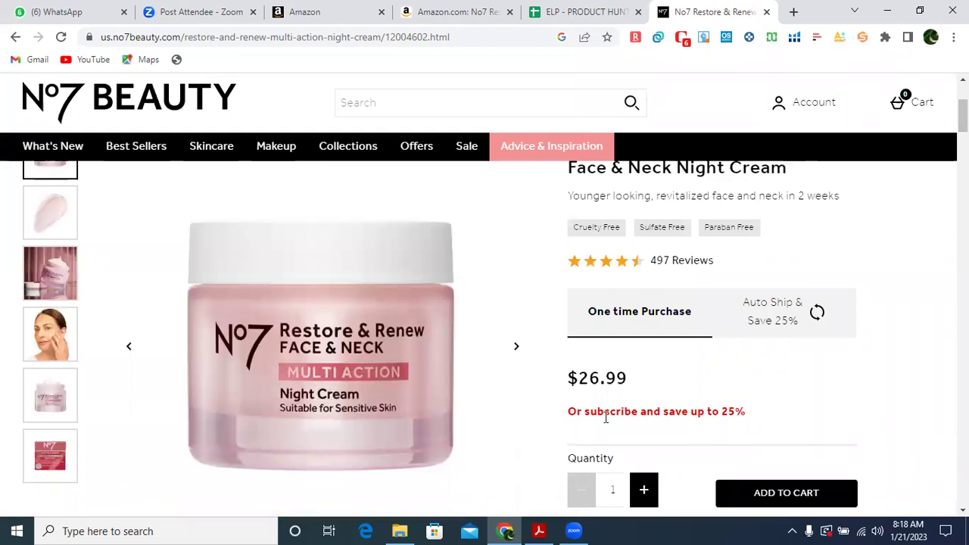
{"action": "left_click", "coordinate": [445, 9]}
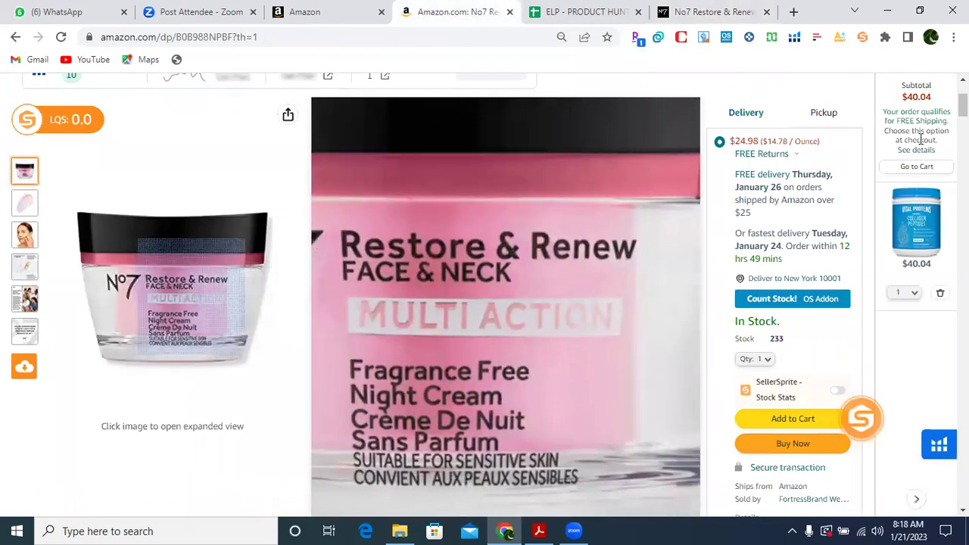
{"action": "scroll", "coordinate": [443, 360], "scroll_direction": "down", "scroll_amount": 2}
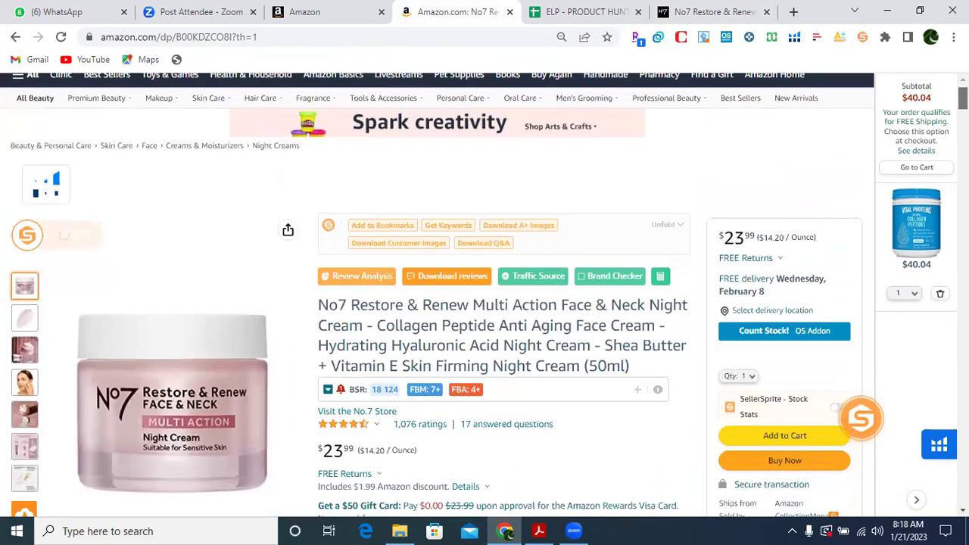
{"action": "scroll", "coordinate": [541, 260], "scroll_direction": "down", "scroll_amount": 1}
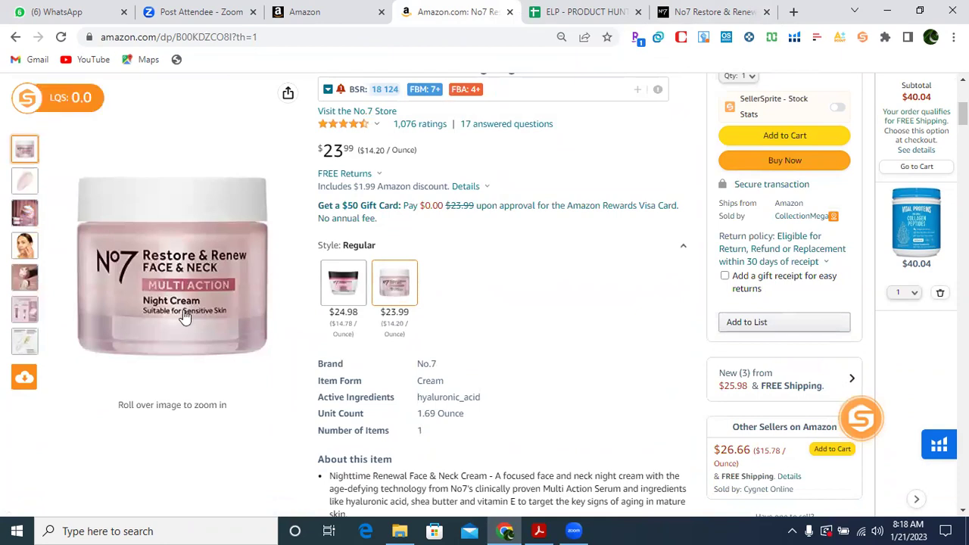
{"action": "mouse_move", "coordinate": [186, 306]}
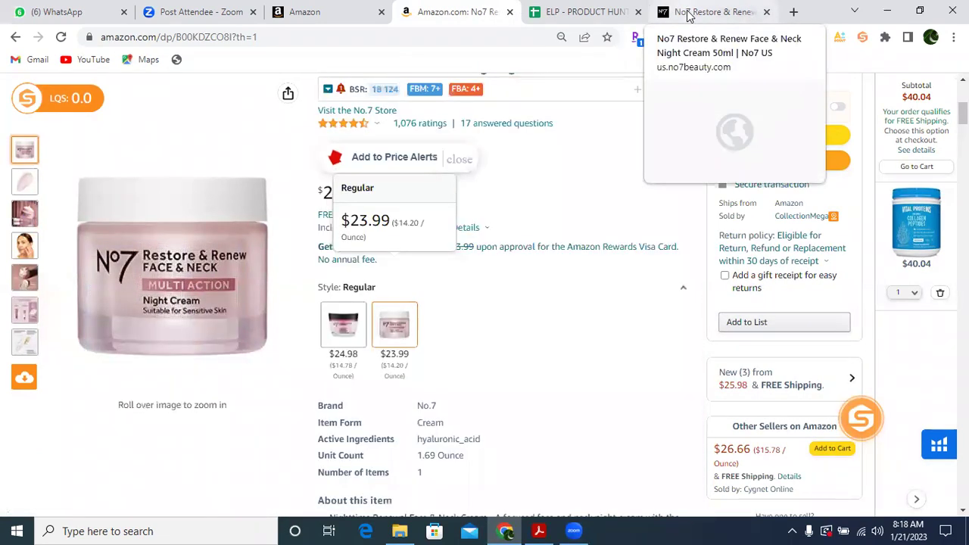
{"action": "left_click", "coordinate": [686, 14]}
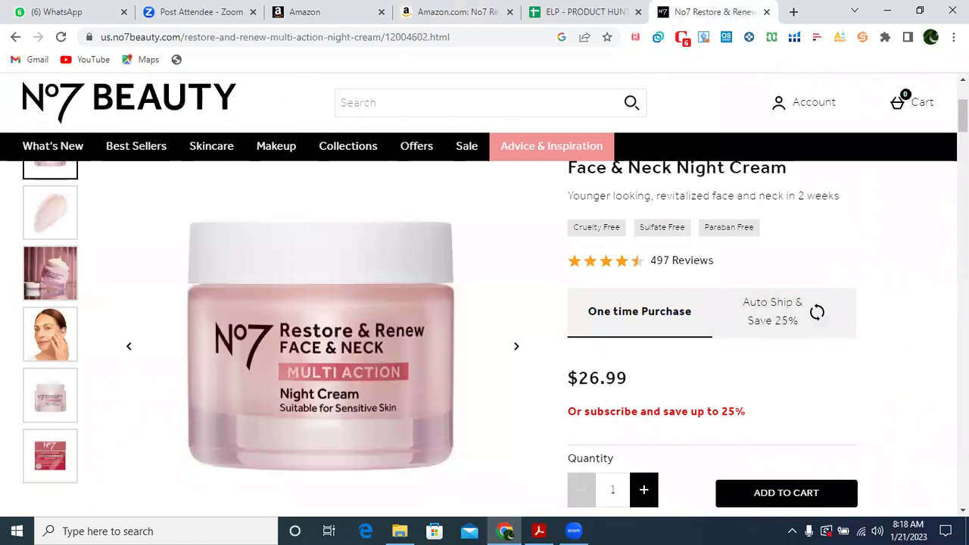
Raise the night cream order quantity to 16.
{"action": "scroll", "coordinate": [886, 196], "scroll_direction": "down", "scroll_amount": 2}
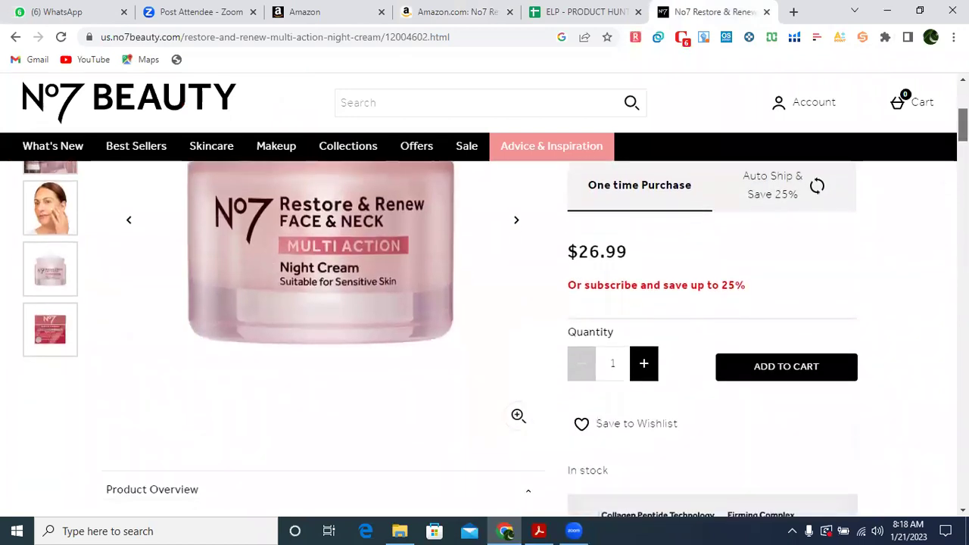
{"action": "left_click", "coordinate": [645, 366]}
{"action": "left_click", "coordinate": [646, 368]}
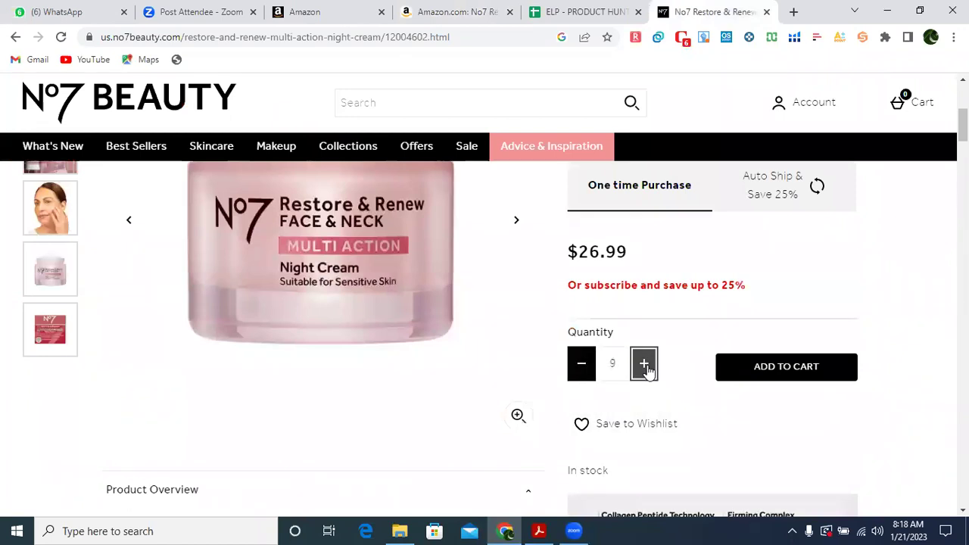
{"action": "left_click", "coordinate": [646, 368]}
{"action": "left_click", "coordinate": [646, 368]}
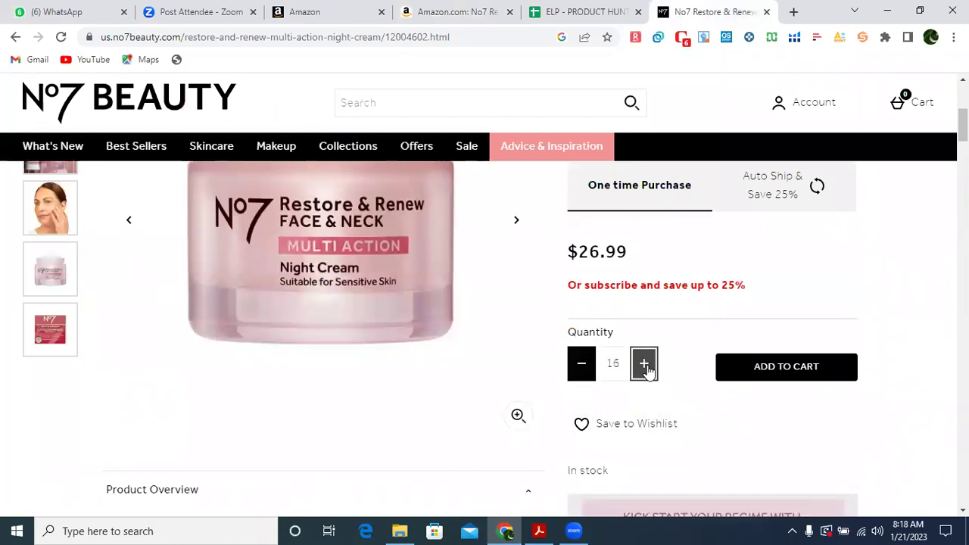
{"action": "left_click", "coordinate": [646, 368]}
{"action": "left_click", "coordinate": [646, 368]}
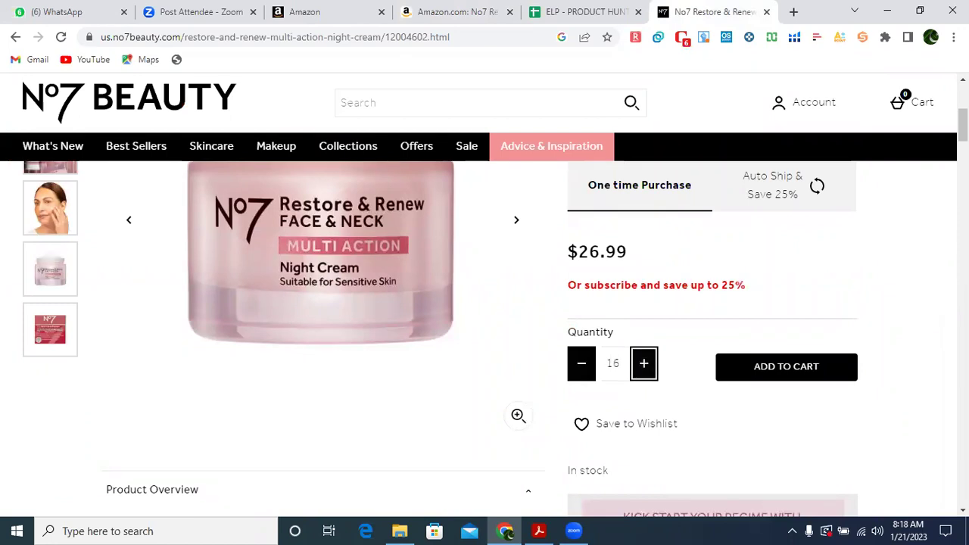
{"action": "scroll", "coordinate": [646, 368], "scroll_direction": "up", "scroll_amount": 3}
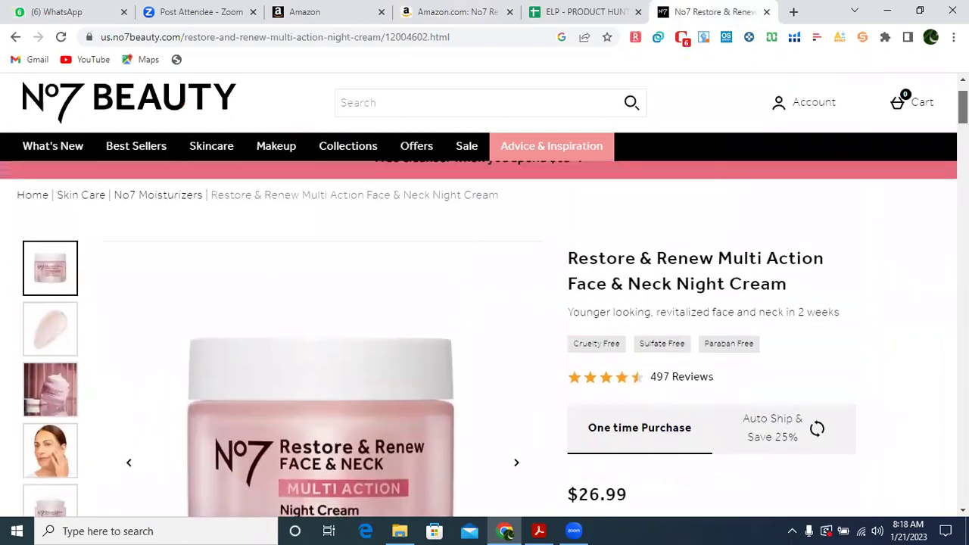
{"action": "scroll", "coordinate": [517, 512], "scroll_direction": "down", "scroll_amount": 2}
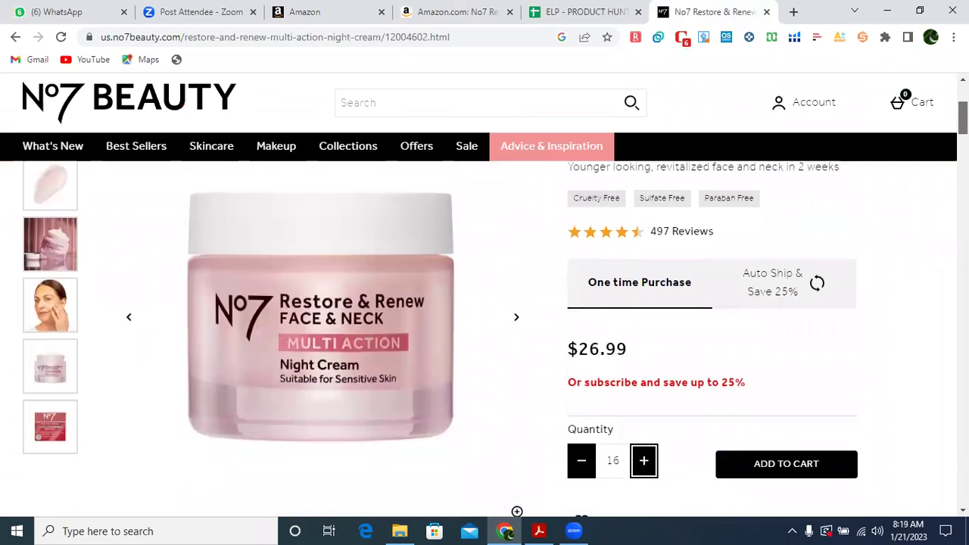
Choose Auto Ship & Save 25%, note its $20.24 price, and compare with the Amazon listing.
{"action": "left_click", "coordinate": [772, 285]}
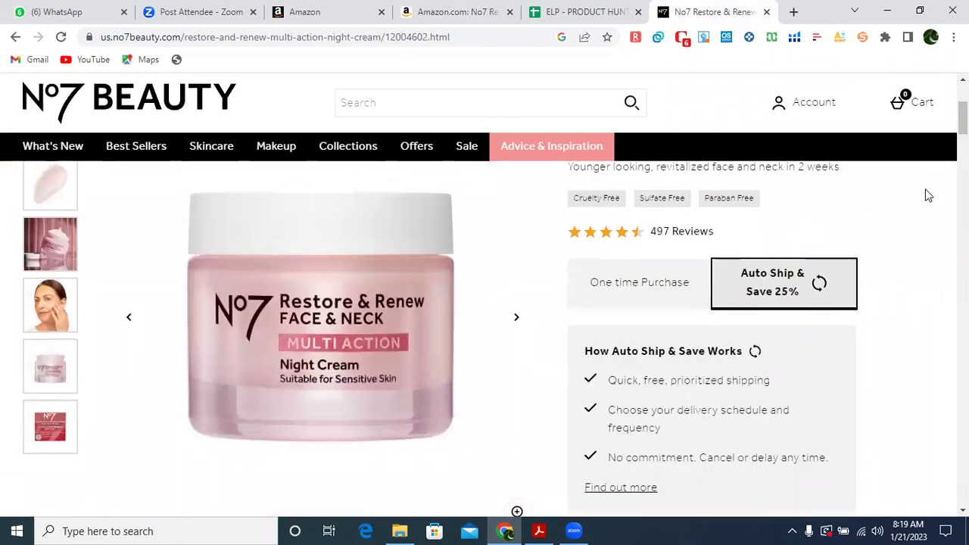
{"action": "mouse_move", "coordinate": [963, 118]}
{"action": "left_mouse_down"}
{"action": "mouse_move", "coordinate": [963, 148]}
{"action": "mouse_move", "coordinate": [963, 116]}
{"action": "left_mouse_up"}
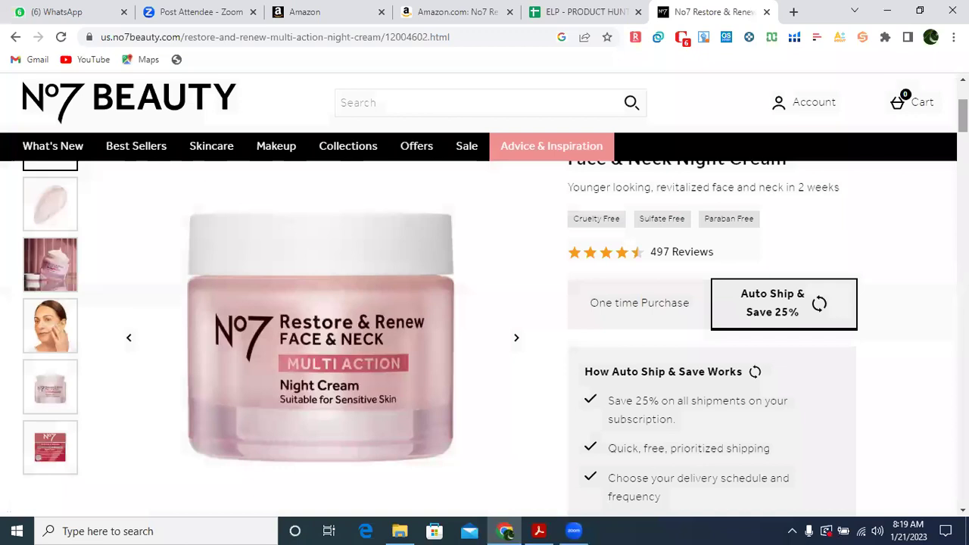
{"action": "scroll", "coordinate": [341, 303], "scroll_direction": "down", "scroll_amount": 2}
{"action": "scroll", "coordinate": [485, 318], "scroll_direction": "down", "scroll_amount": 3}
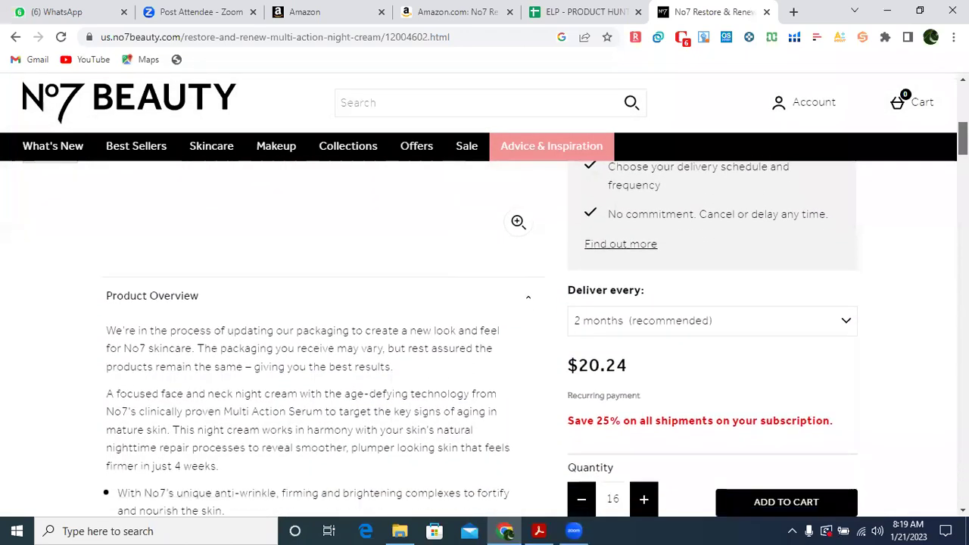
{"action": "left_click_drag", "start_coordinate": [577, 355], "coordinate": [627, 350]}
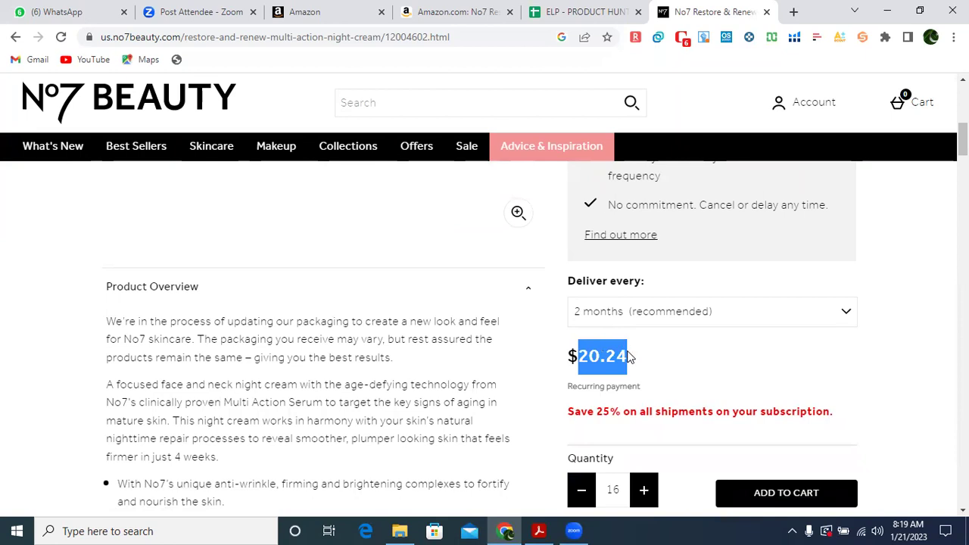
{"action": "left_click", "coordinate": [426, 13]}
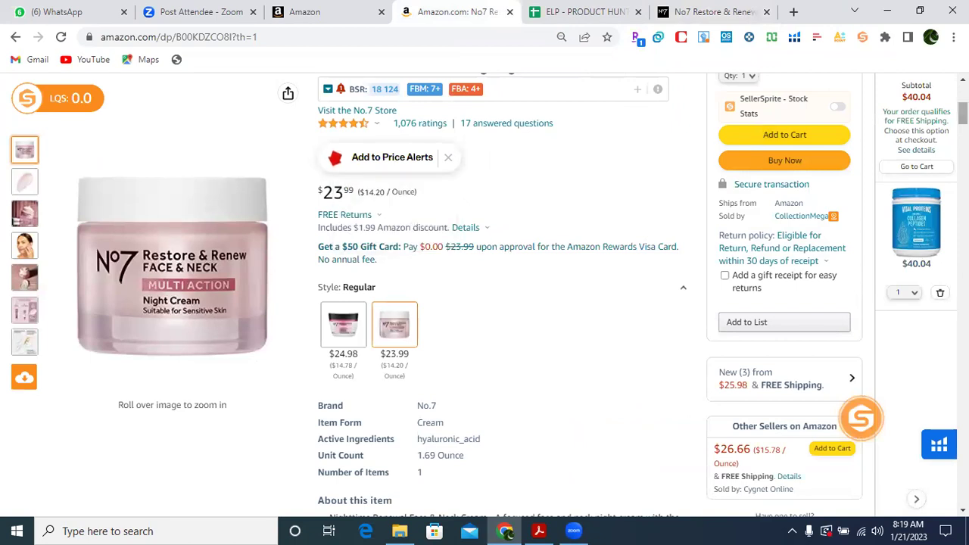
Fill the No7 night cream row 8 red in the product hunting spreadsheet.
{"action": "scroll", "coordinate": [961, 113], "scroll_direction": "down", "scroll_amount": 2}
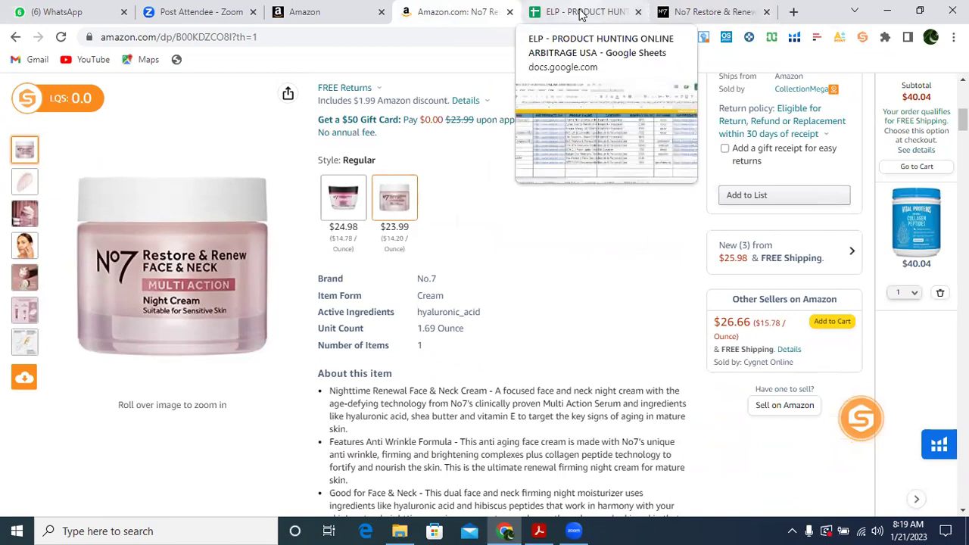
{"action": "left_click", "coordinate": [581, 15]}
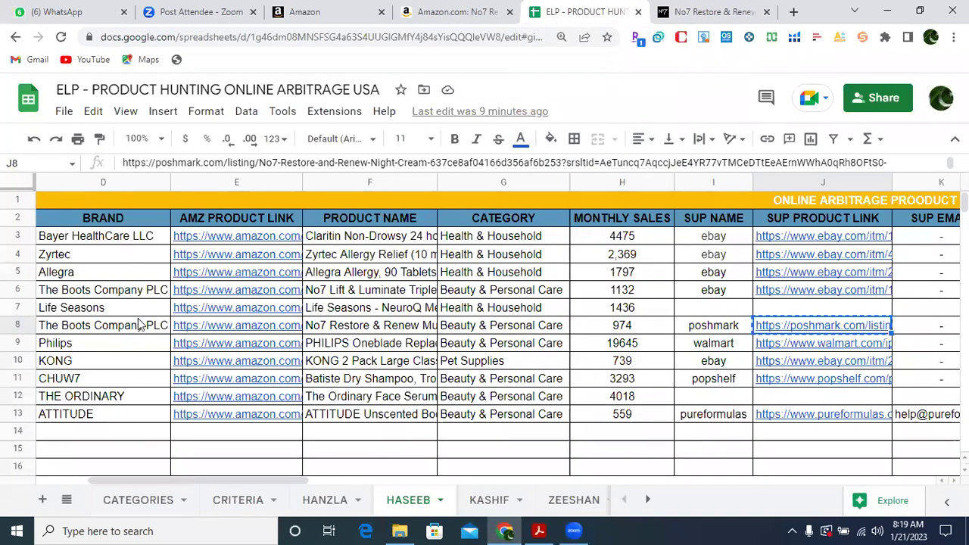
{"action": "left_click", "coordinate": [12, 328]}
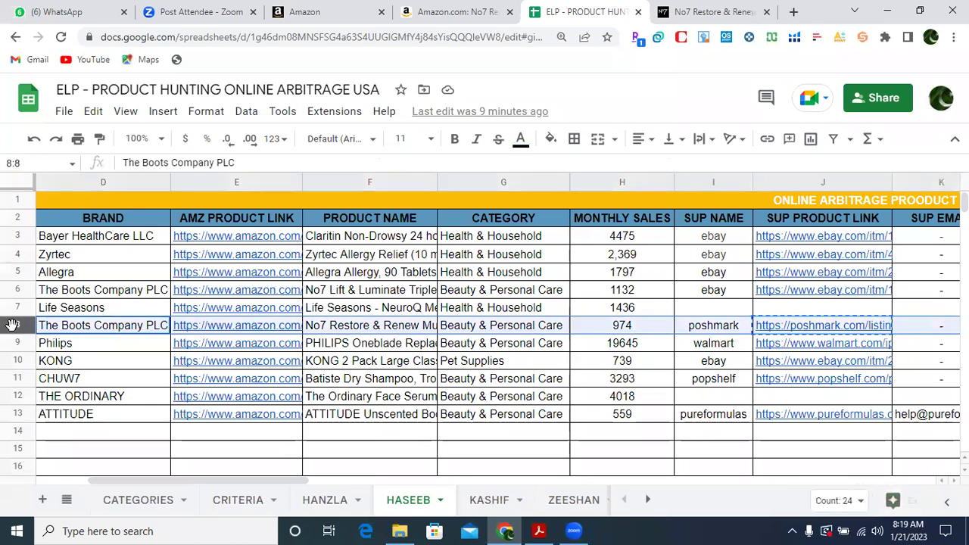
{"action": "left_click", "coordinate": [553, 140]}
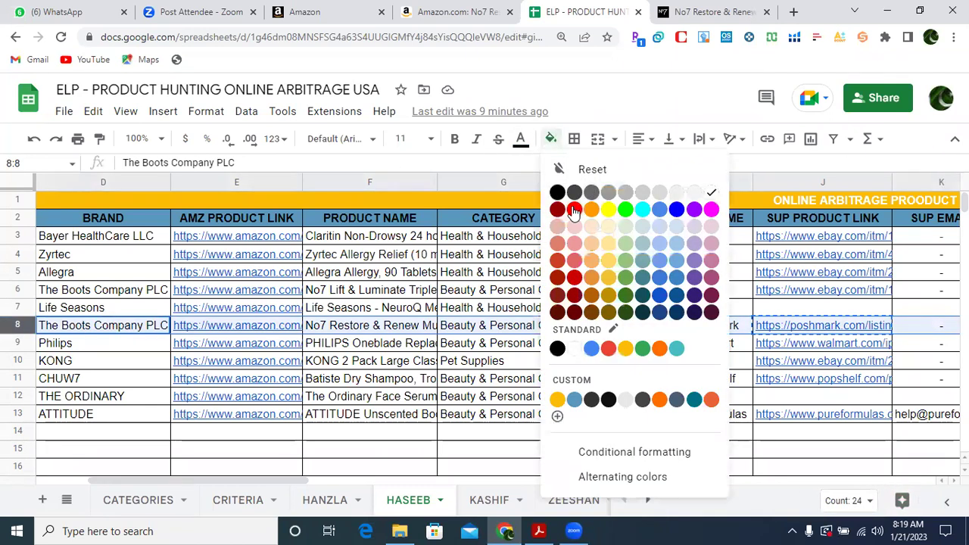
{"action": "left_click", "coordinate": [574, 211]}
Enter 'REJECTED (NOT AUTHENTIC SUPPLIER)' in Y8 and widen column Y to fit it.
{"action": "left_click", "coordinate": [649, 325]}
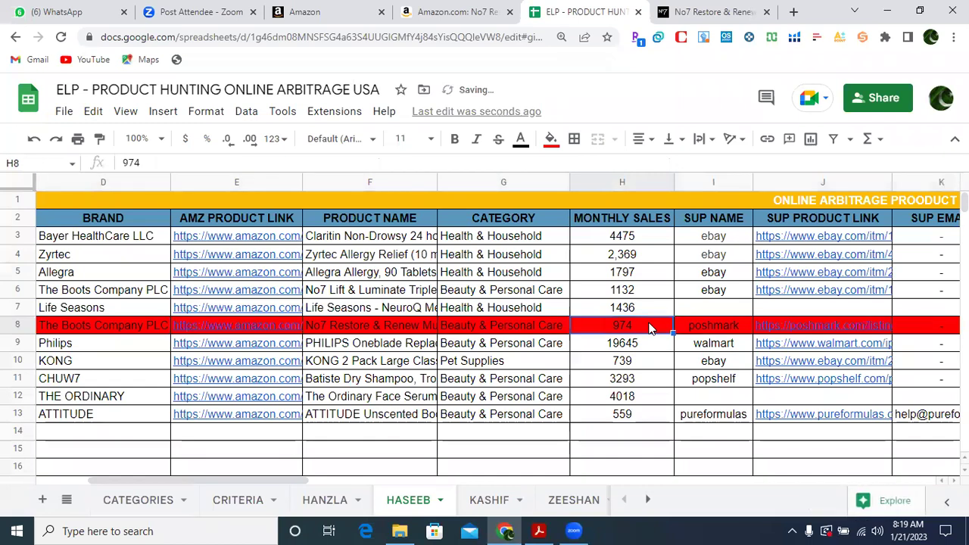
{"action": "key", "text": "Right"}
{"action": "key", "text": "Right"}
{"action": "key", "text": "Right"}
{"action": "key", "text": "Right"}
{"action": "key", "text": "Right"}
{"action": "key", "text": "Right"}
{"action": "key", "text": "Right"}
{"action": "key", "text": "Right"}
{"action": "key", "text": "Right"}
{"action": "key", "text": "Right"}
{"action": "key", "text": "Right"}
{"action": "key", "text": "Right"}
{"action": "key", "text": "Right"}
{"action": "key", "text": "Right"}
{"action": "key", "text": "Right"}
{"action": "key", "text": "Right"}
{"action": "key", "text": "Right"}
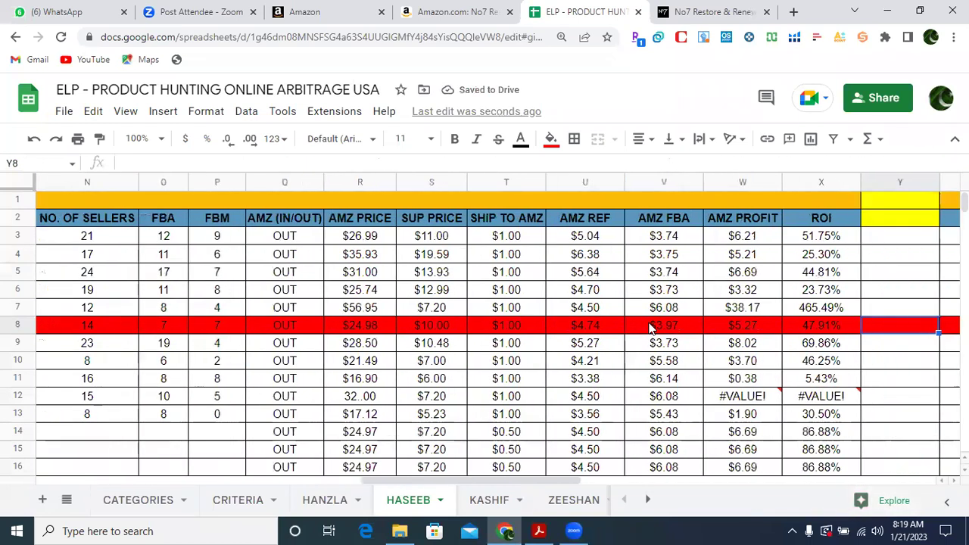
{"action": "type", "text": "REJECTED"}
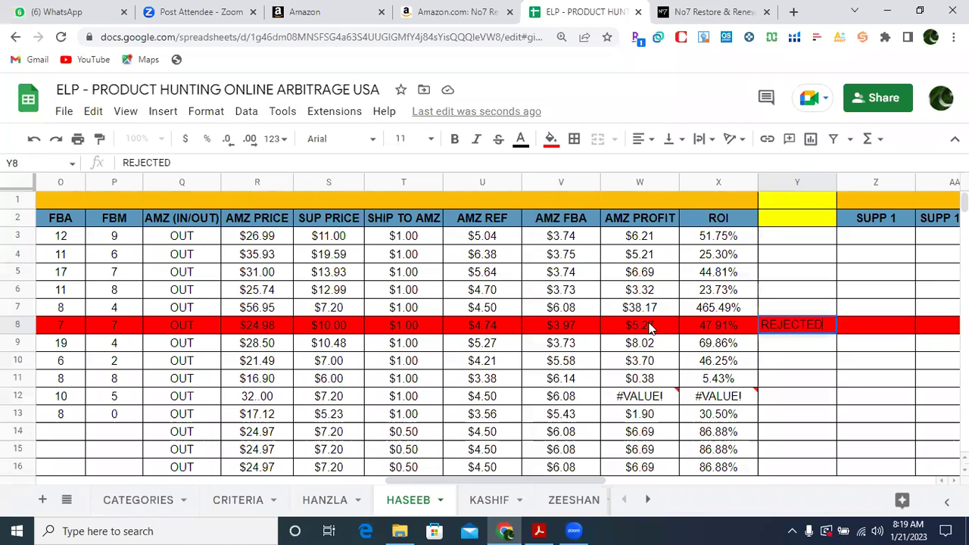
{"action": "type", "text": " (NOT AUTHENTI"}
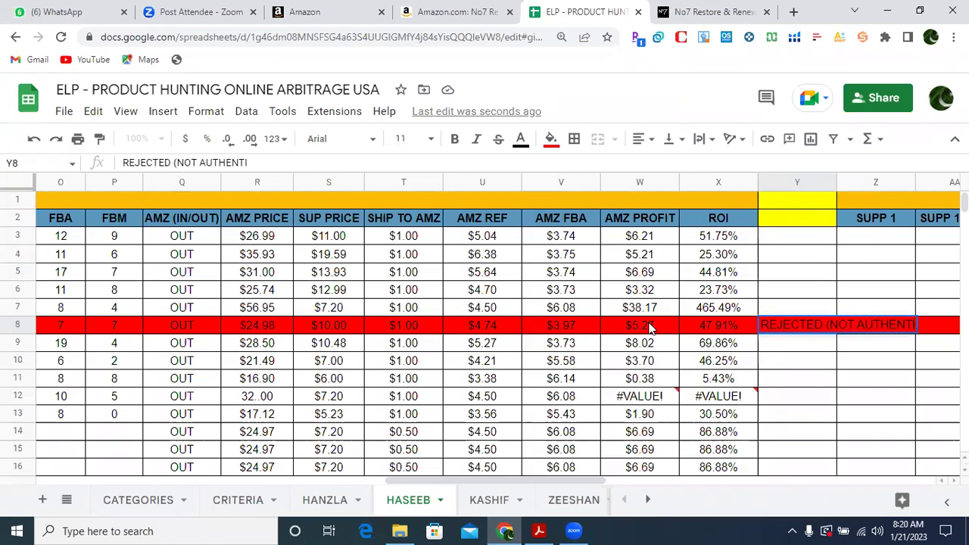
{"action": "type", "text": "C SUPPLIER"}
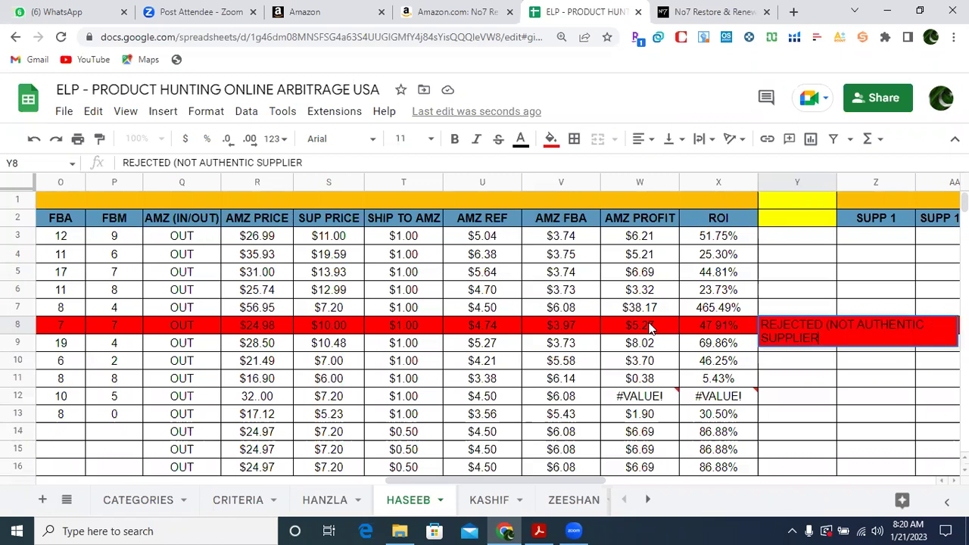
{"action": "left_click", "coordinate": [834, 395]}
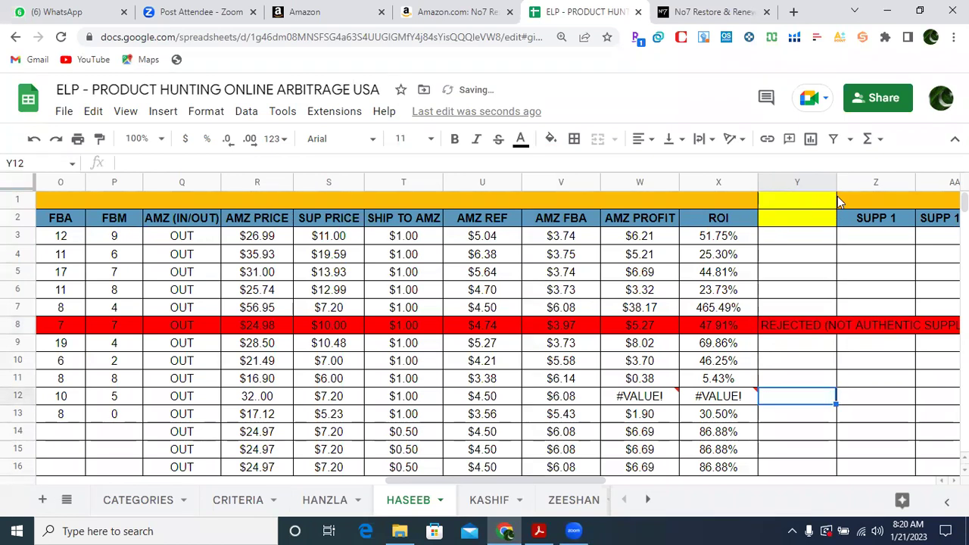
{"action": "left_click_drag", "start_coordinate": [837, 188], "coordinate": [959, 188]}
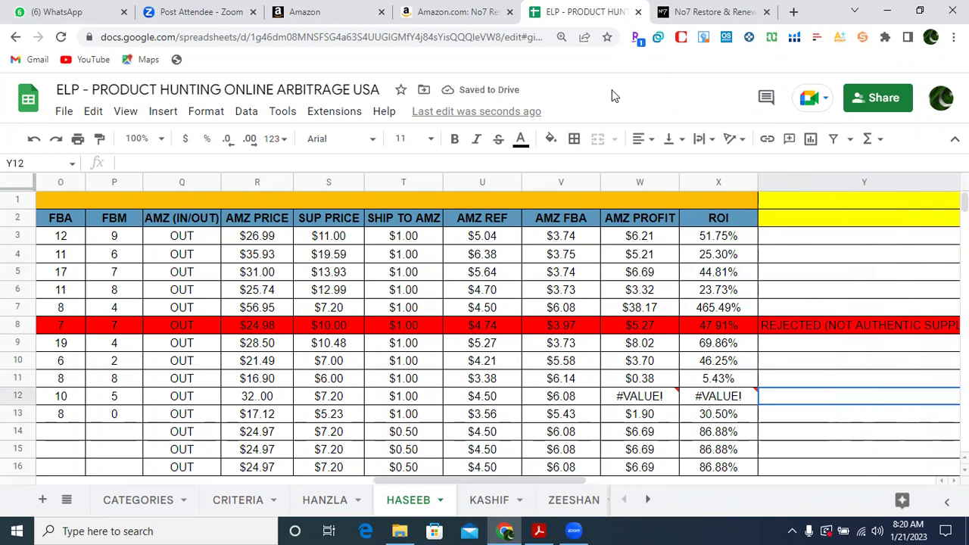
Switch the No7 night cream back to One time Purchase at $26.99.
{"action": "left_click", "coordinate": [704, 13]}
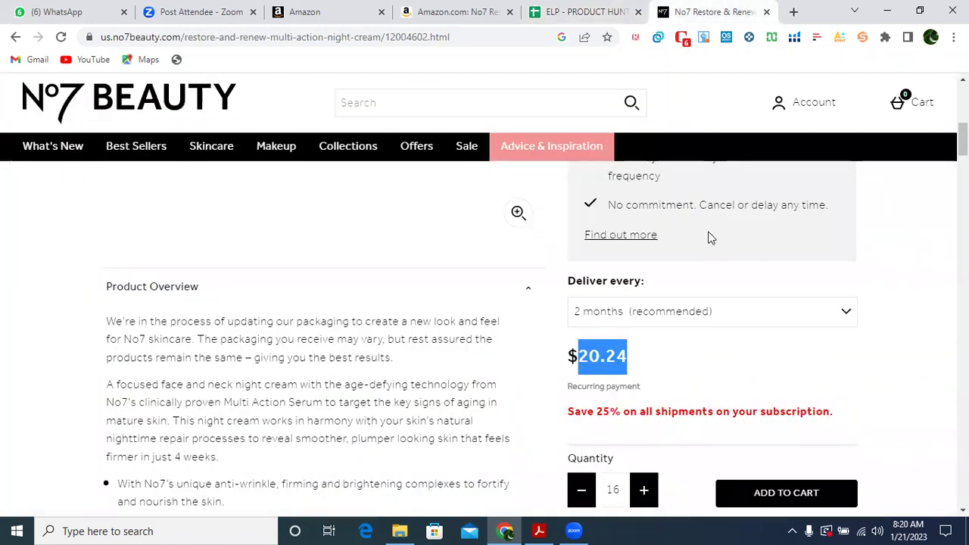
{"action": "left_click", "coordinate": [928, 199]}
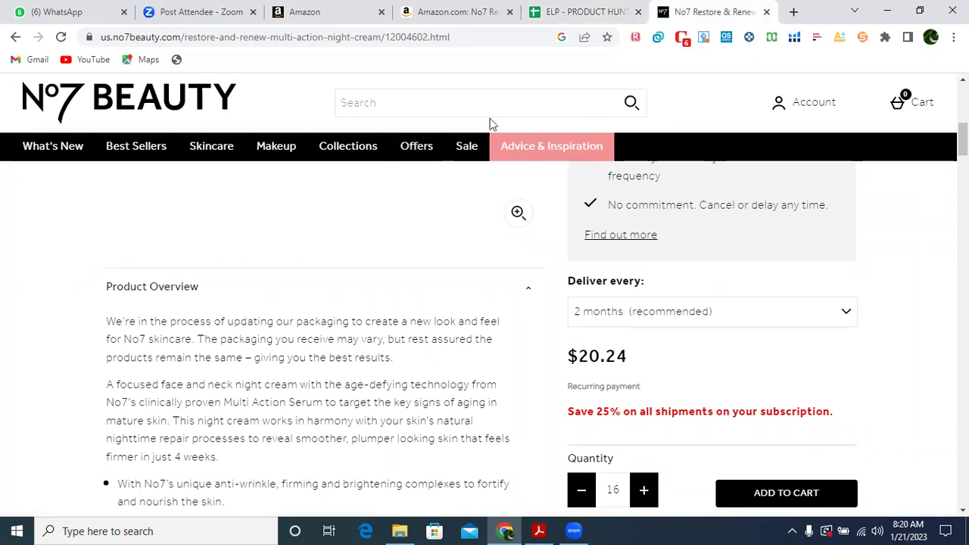
{"action": "left_click_drag", "start_coordinate": [964, 140], "coordinate": [964, 106]}
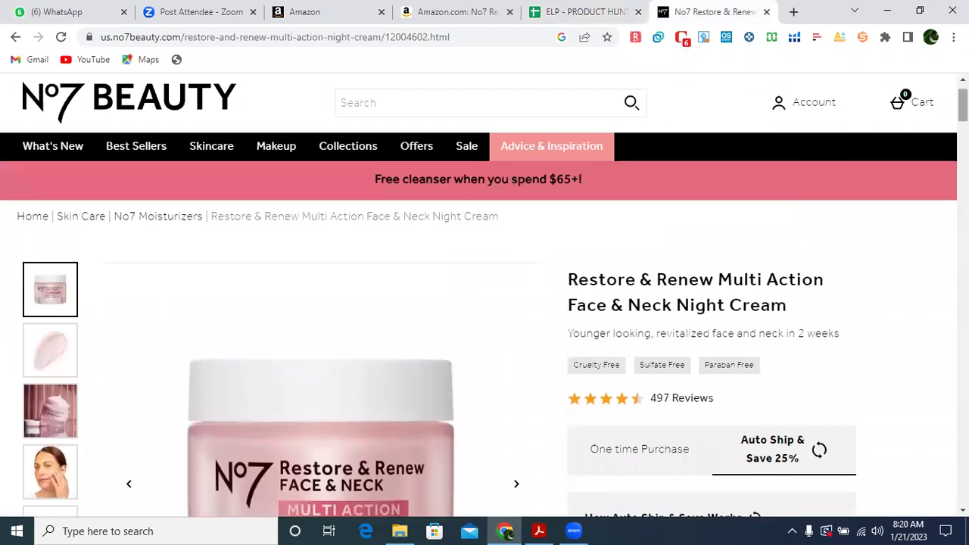
{"action": "scroll", "coordinate": [861, 144], "scroll_direction": "down", "scroll_amount": 3}
{"action": "left_click", "coordinate": [675, 206]}
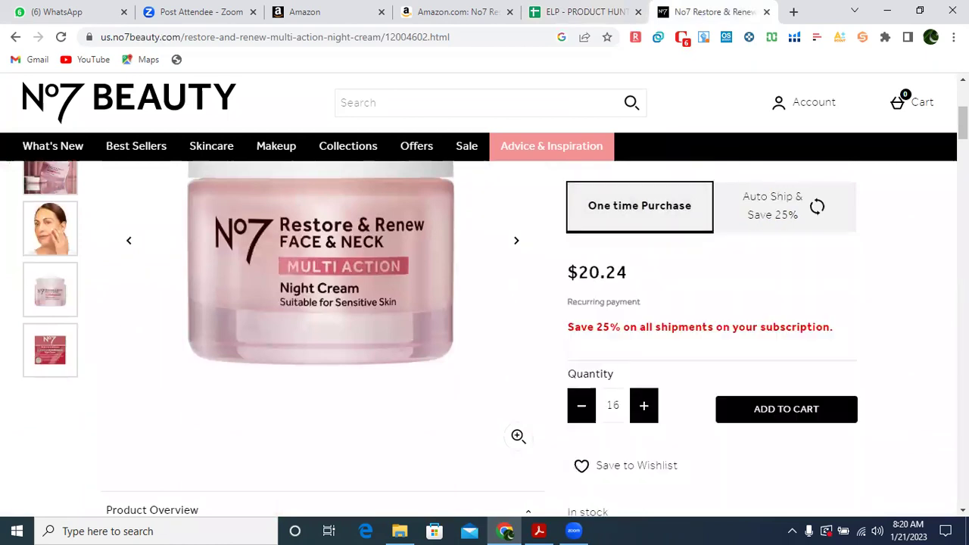
{"action": "mouse_move", "coordinate": [963, 122]}
{"action": "left_mouse_down"}
{"action": "mouse_move", "coordinate": [963, 103]}
{"action": "mouse_move", "coordinate": [963, 124]}
{"action": "left_mouse_up"}
Set the quantity to 12 and add the night creams to the cart.
{"action": "left_click", "coordinate": [582, 407]}
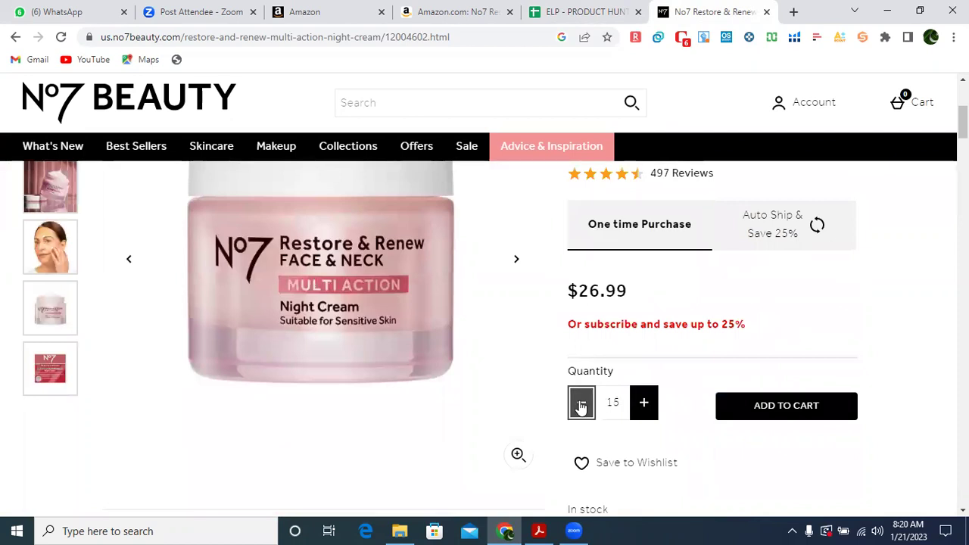
{"action": "left_click", "coordinate": [581, 407]}
{"action": "left_click", "coordinate": [581, 407]}
{"action": "left_click", "coordinate": [582, 407]}
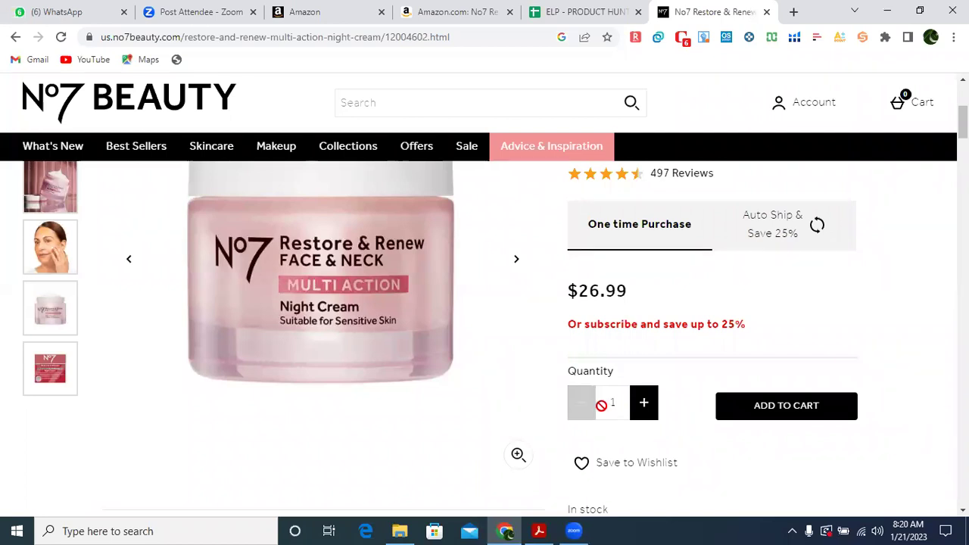
{"action": "left_click", "coordinate": [645, 403]}
{"action": "left_click", "coordinate": [646, 404]}
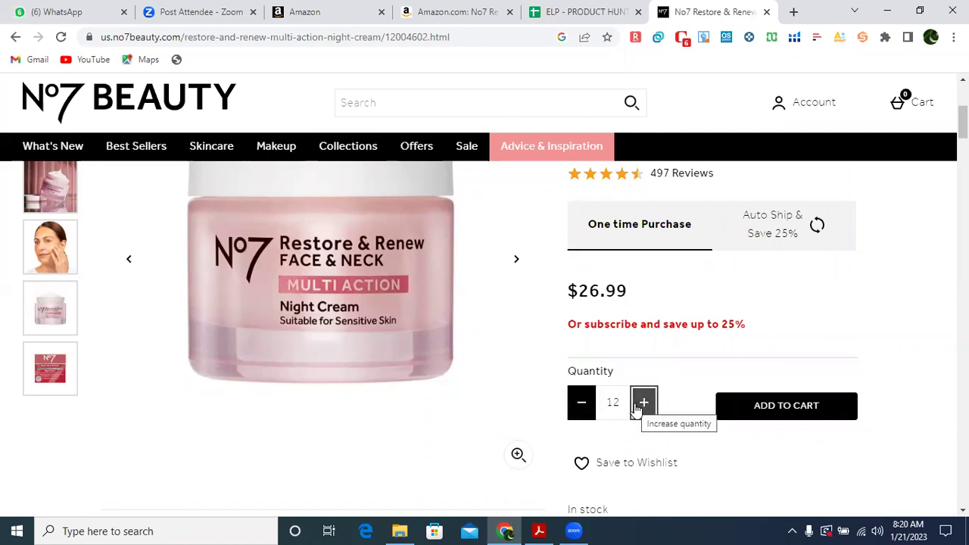
{"action": "scroll", "coordinate": [848, 270], "scroll_direction": "up", "scroll_amount": 2}
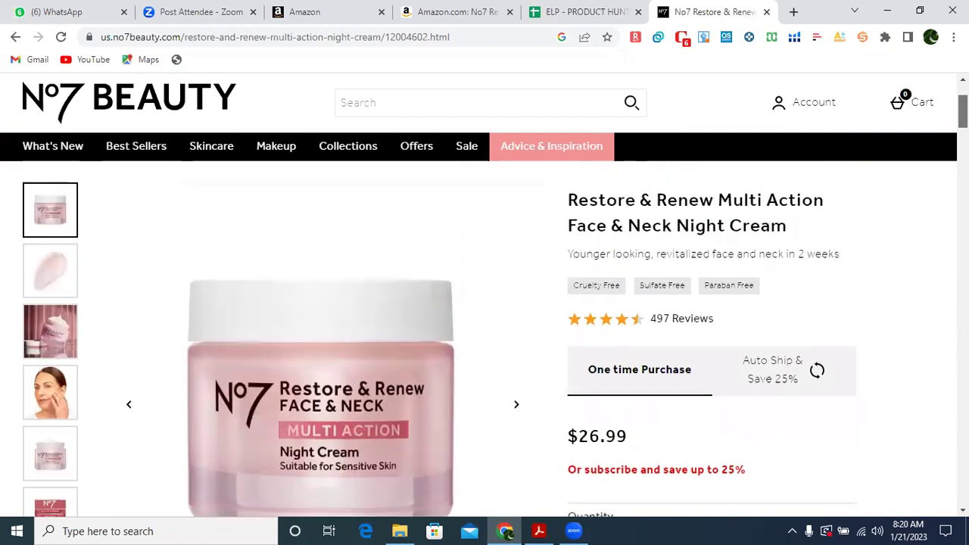
{"action": "scroll", "coordinate": [848, 271], "scroll_direction": "down", "scroll_amount": 3}
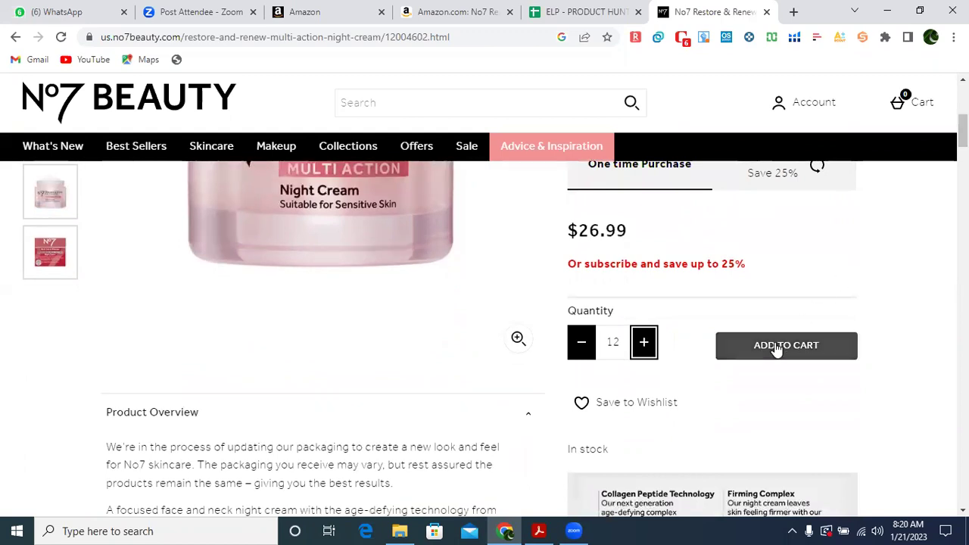
{"action": "left_click", "coordinate": [788, 350]}
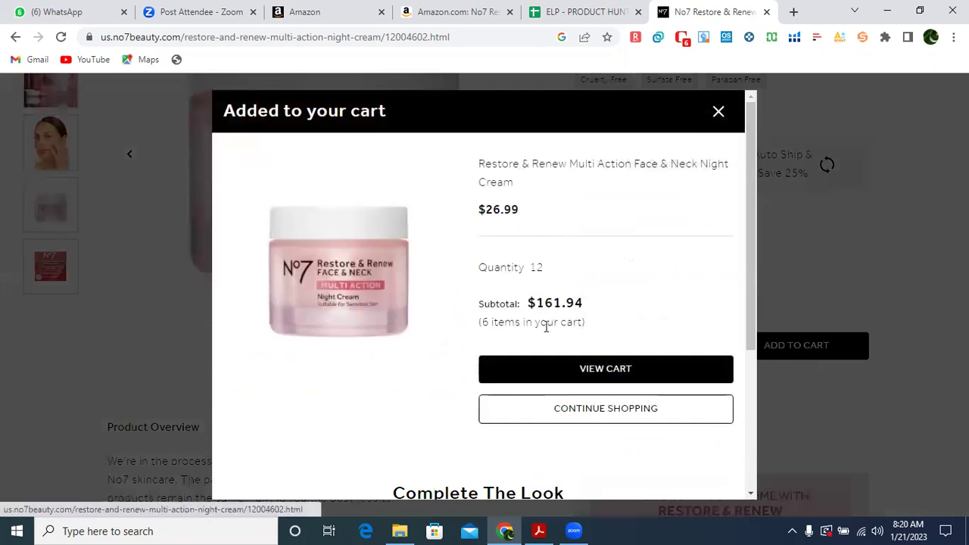
View the cart and activate Rakuten's 8% cash back on the $161.94 order.
{"action": "left_click", "coordinate": [586, 371]}
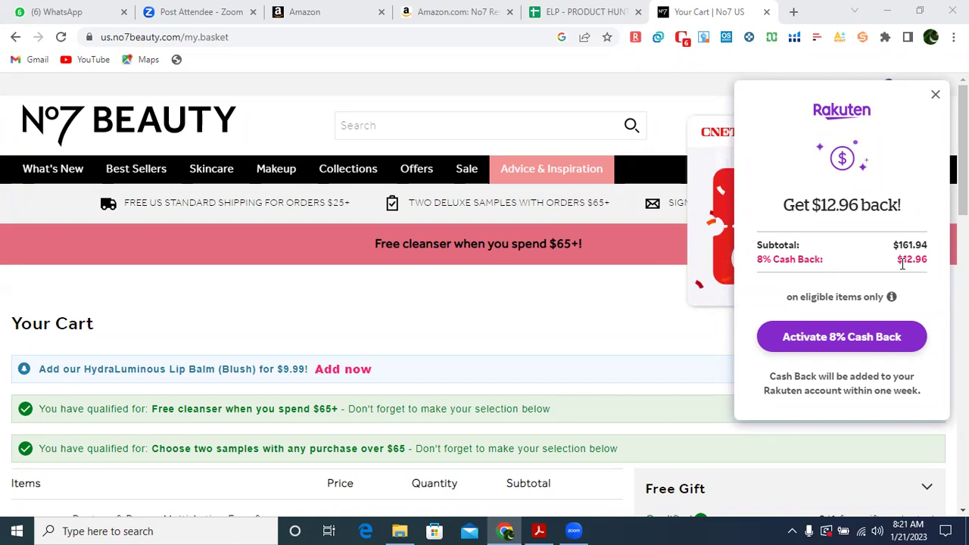
{"action": "left_click", "coordinate": [839, 339]}
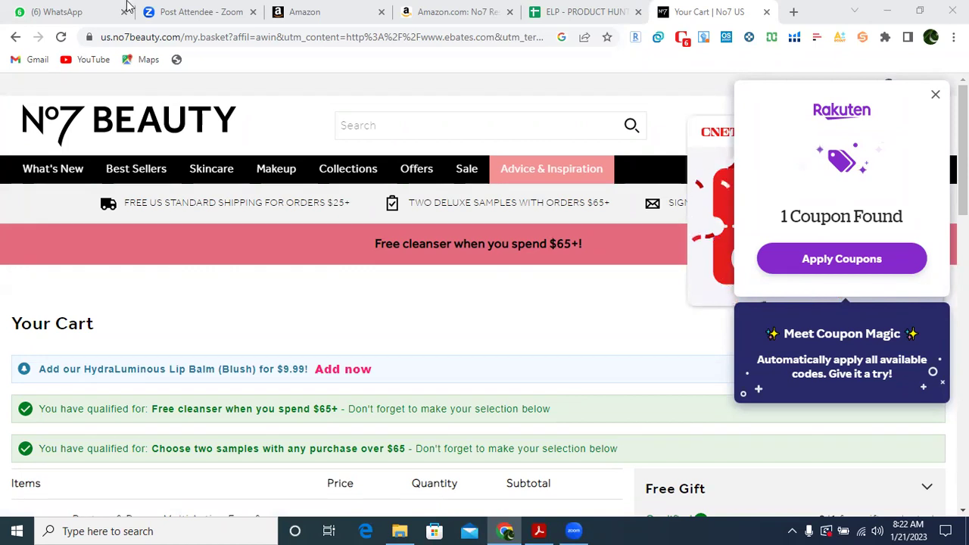
Apply coupon SAVE15 for $15 off orders over $75, then return to the cart.
{"action": "left_click", "coordinate": [825, 262]}
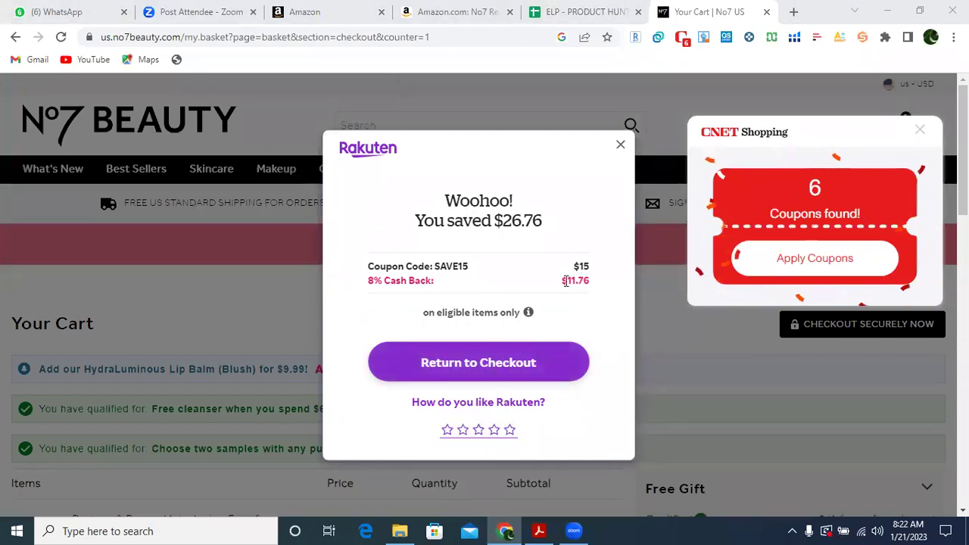
{"action": "left_click_drag", "start_coordinate": [434, 263], "coordinate": [469, 261]}
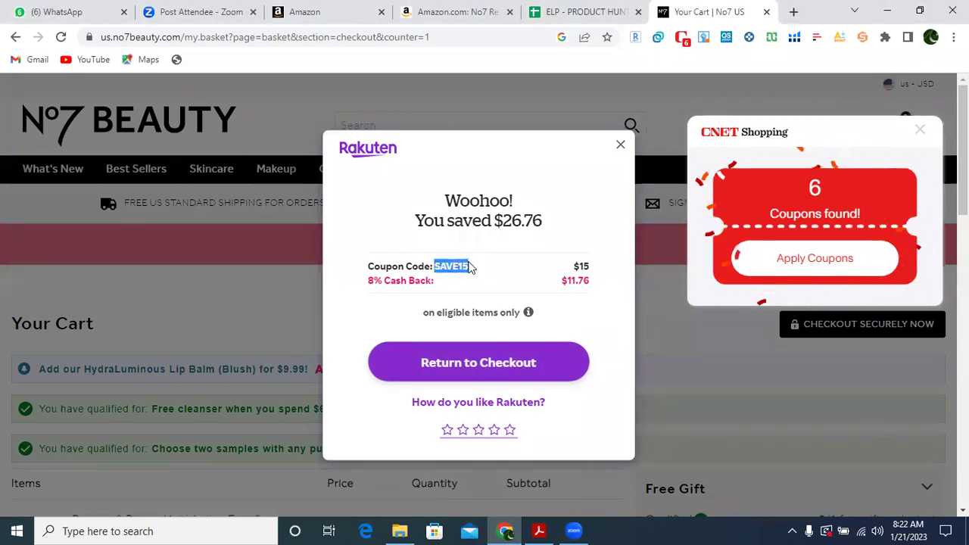
{"action": "left_click", "coordinate": [577, 264]}
{"action": "left_click_drag", "start_coordinate": [577, 264], "coordinate": [593, 266]}
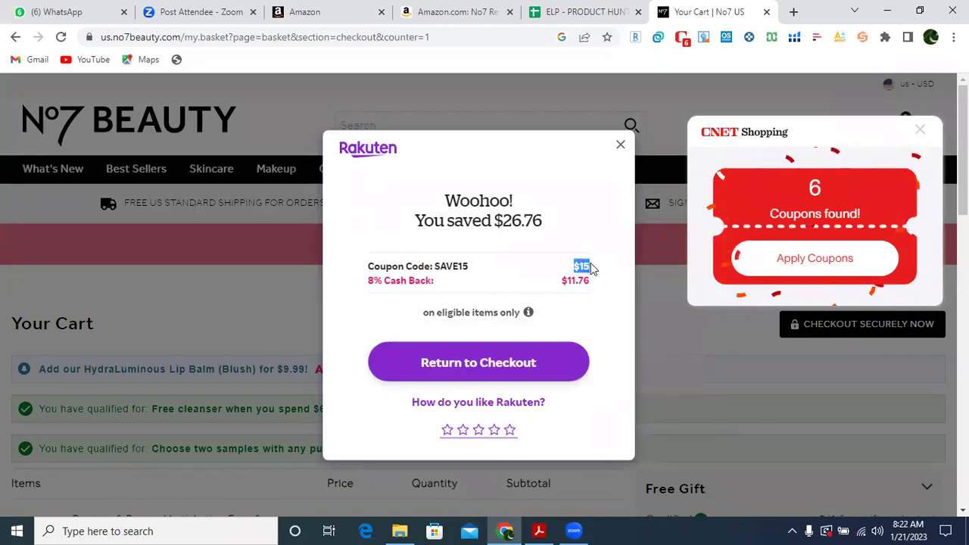
{"action": "left_click_drag", "start_coordinate": [337, 149], "coordinate": [399, 156]}
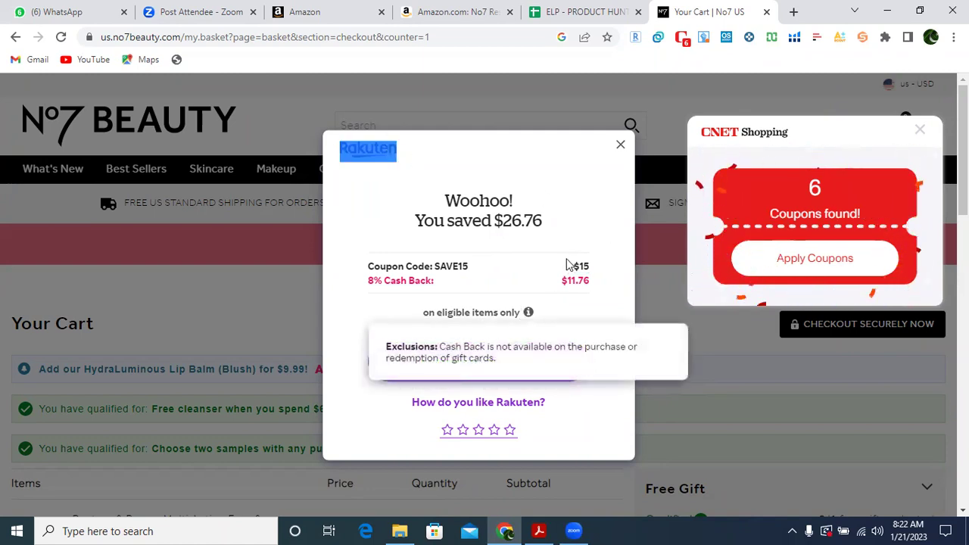
{"action": "left_click", "coordinate": [490, 364]}
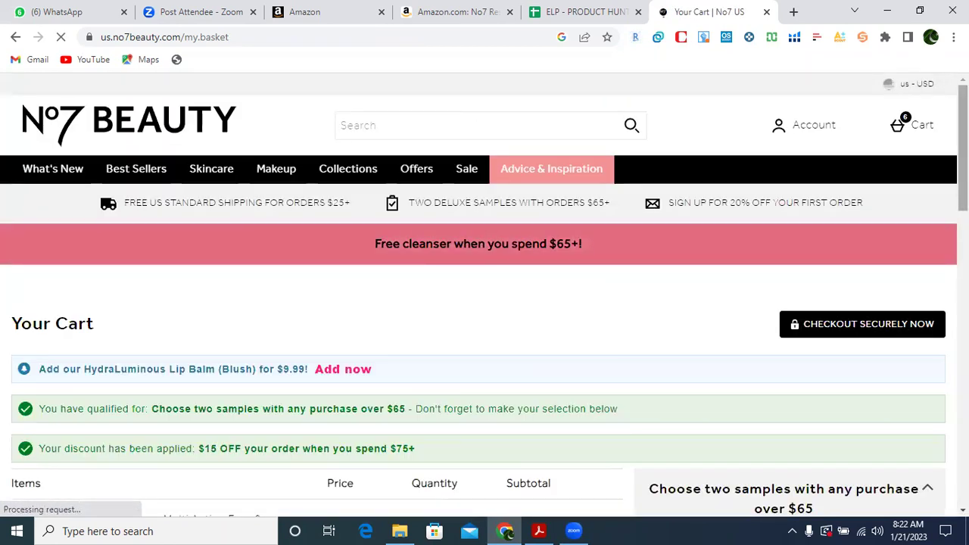
Check the $15.00 discount and the $146.94 cart subtotal.
{"action": "scroll", "coordinate": [484, 303], "scroll_direction": "down", "scroll_amount": 3}
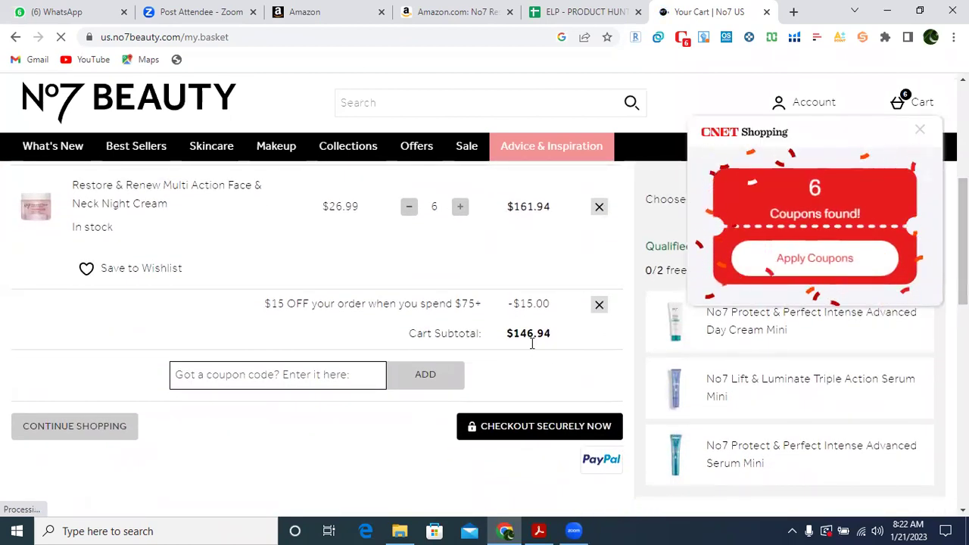
{"action": "left_click_drag", "start_coordinate": [520, 300], "coordinate": [553, 305]}
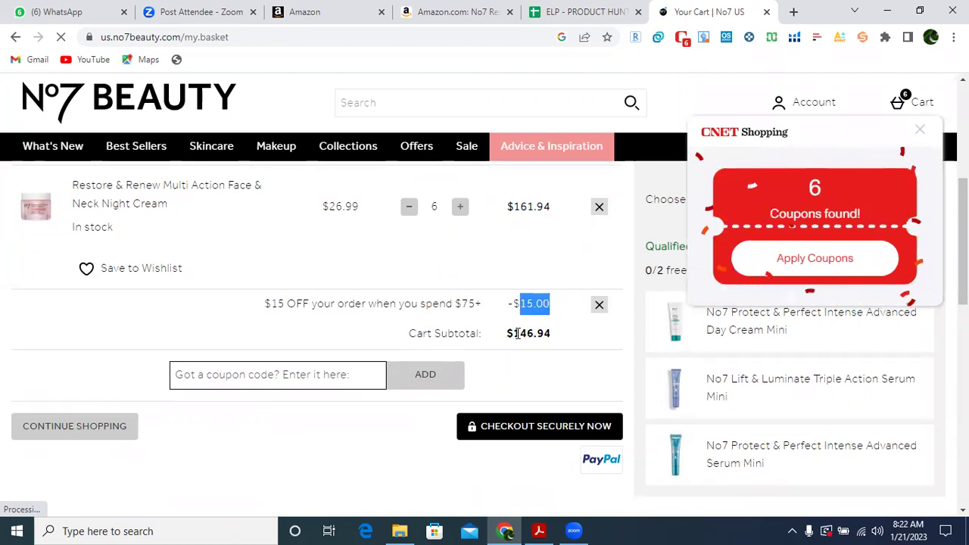
{"action": "left_click_drag", "start_coordinate": [515, 333], "coordinate": [553, 331]}
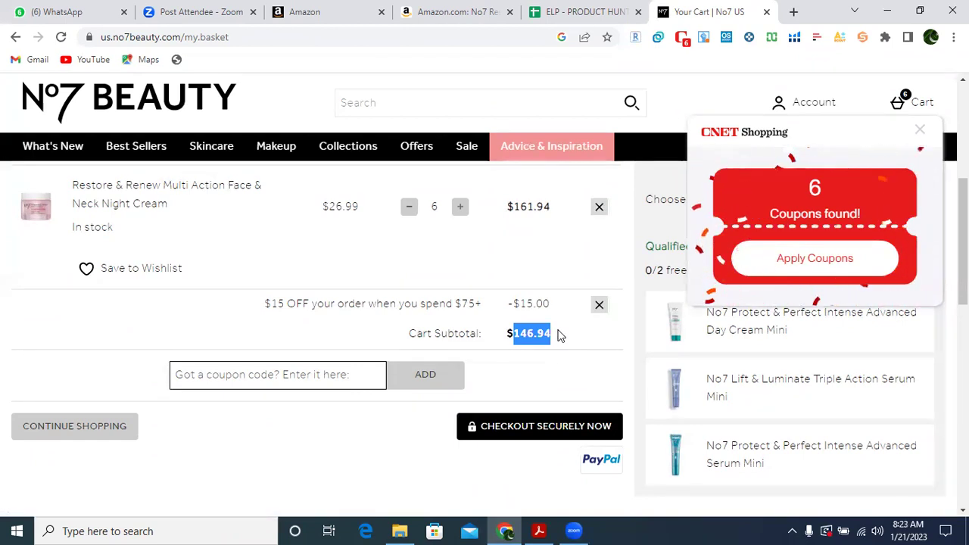
{"action": "left_click", "coordinate": [460, 208]}
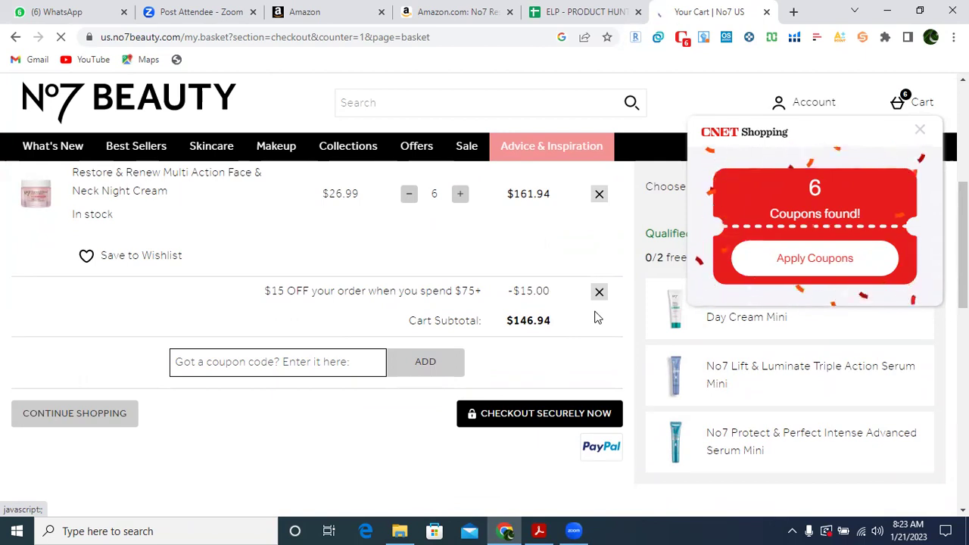
{"action": "left_click_drag", "start_coordinate": [514, 321], "coordinate": [559, 325]}
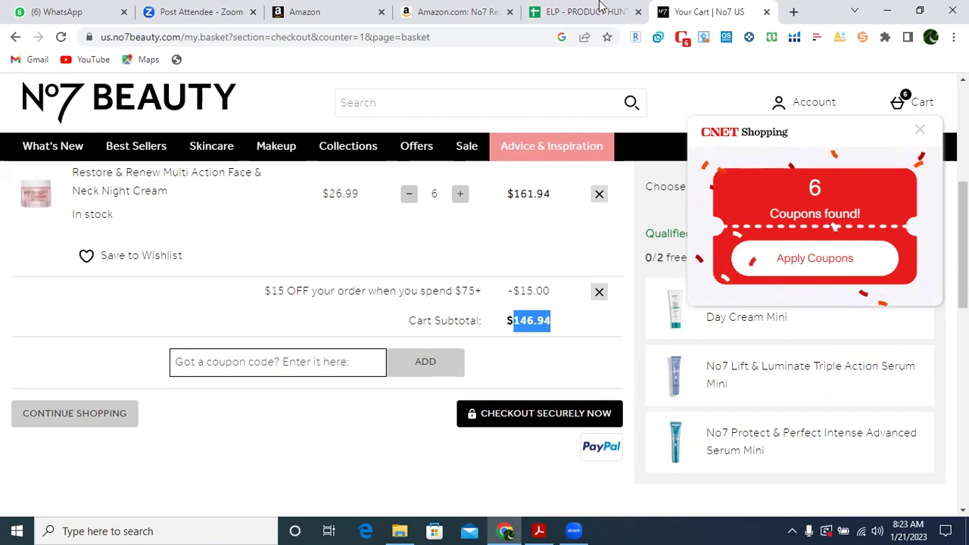
Compare against the Amazon listing, then close the CNET coupon popup on the cart.
{"action": "left_click", "coordinate": [518, 8]}
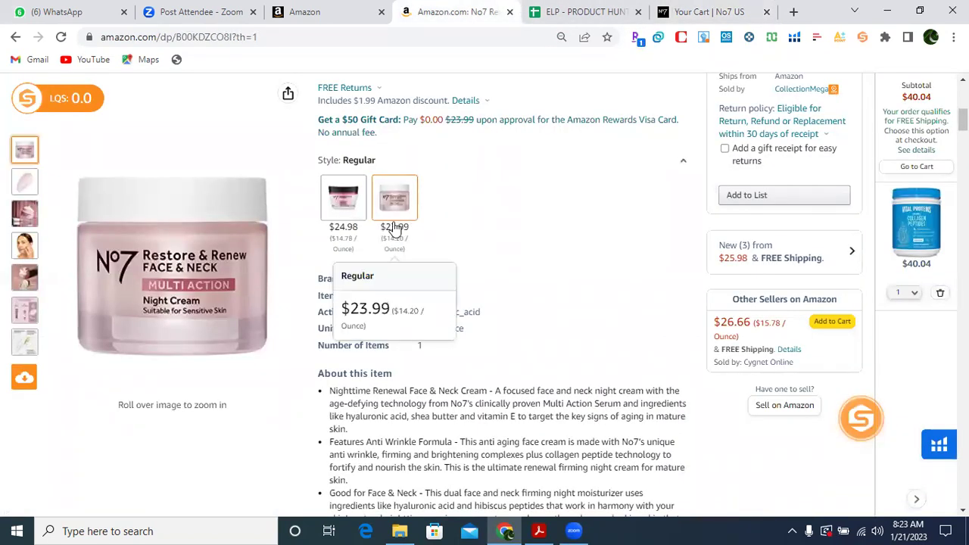
{"action": "left_click", "coordinate": [703, 9]}
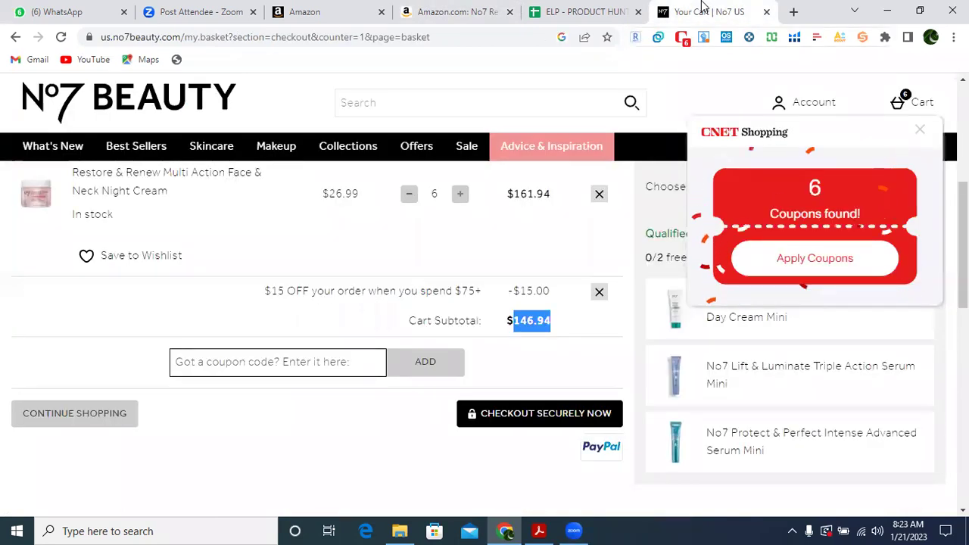
{"action": "left_click", "coordinate": [534, 347]}
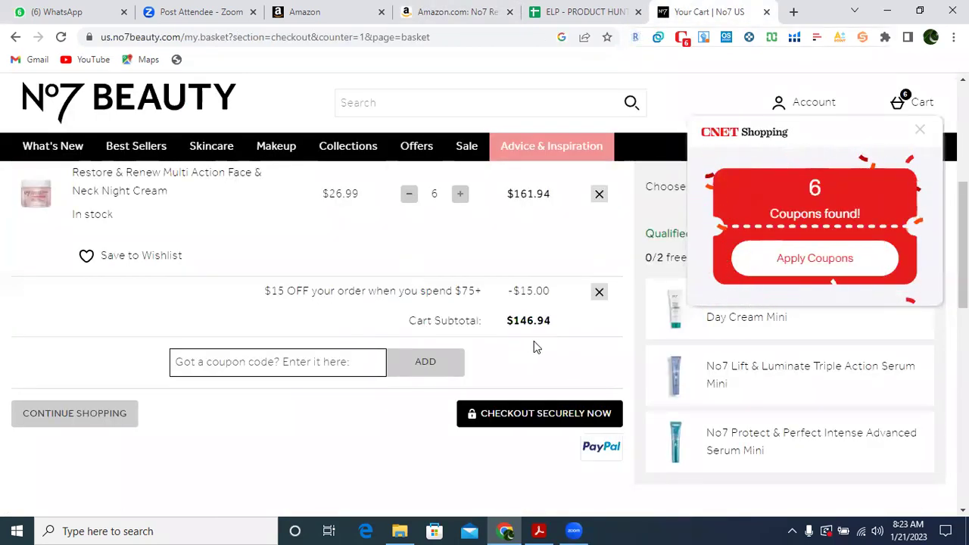
{"action": "left_click", "coordinate": [919, 131]}
{"action": "scroll", "coordinate": [485, 303], "scroll_direction": "down", "scroll_amount": 1}
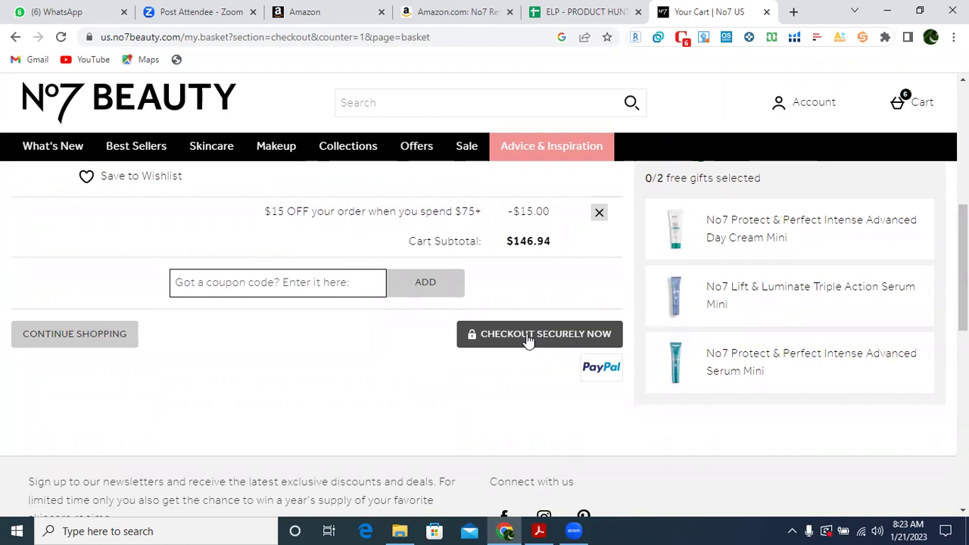
Proceed to secure checkout and continue as a guest for the $146.94 order.
{"action": "left_click", "coordinate": [528, 341]}
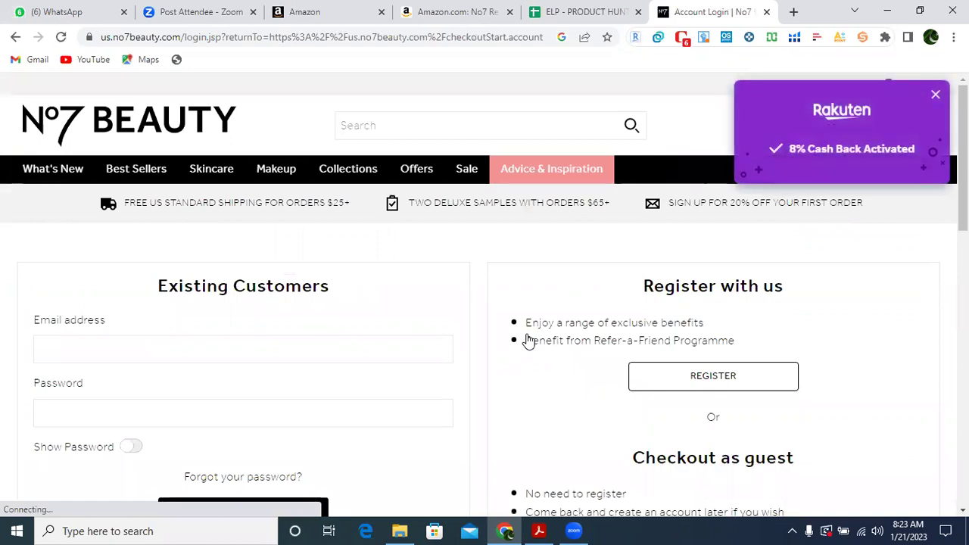
{"action": "left_click", "coordinate": [437, 72]}
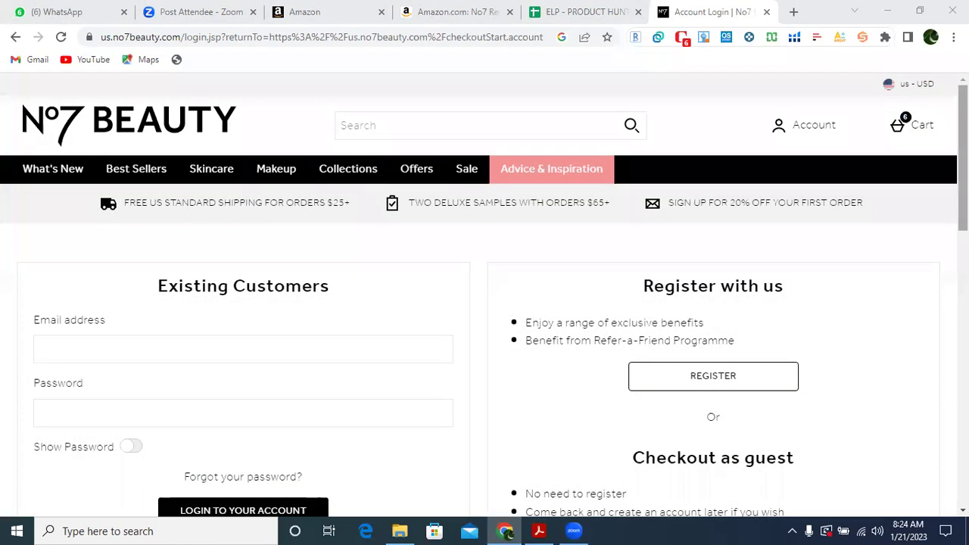
{"action": "scroll", "coordinate": [485, 303], "scroll_direction": "down", "scroll_amount": 2}
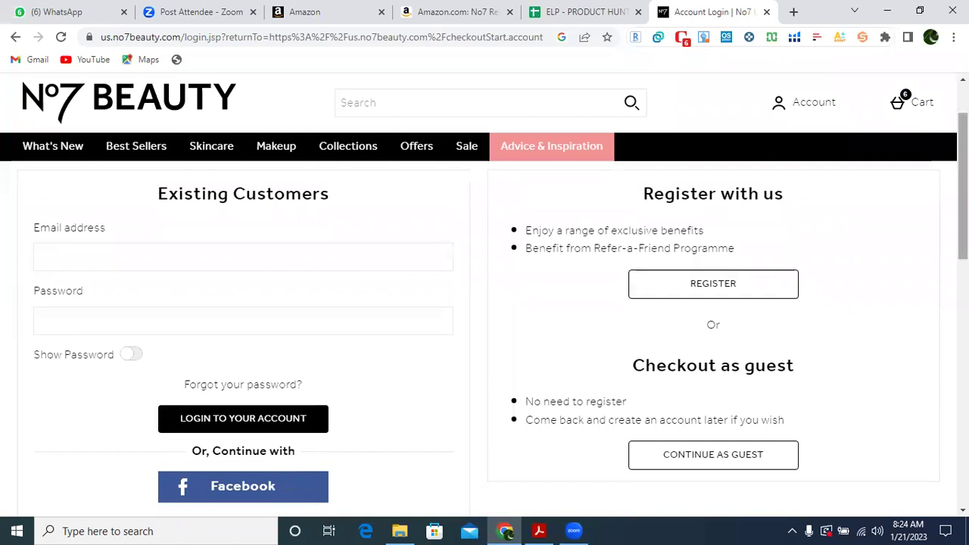
{"action": "scroll", "coordinate": [492, 312], "scroll_direction": "down", "scroll_amount": 2}
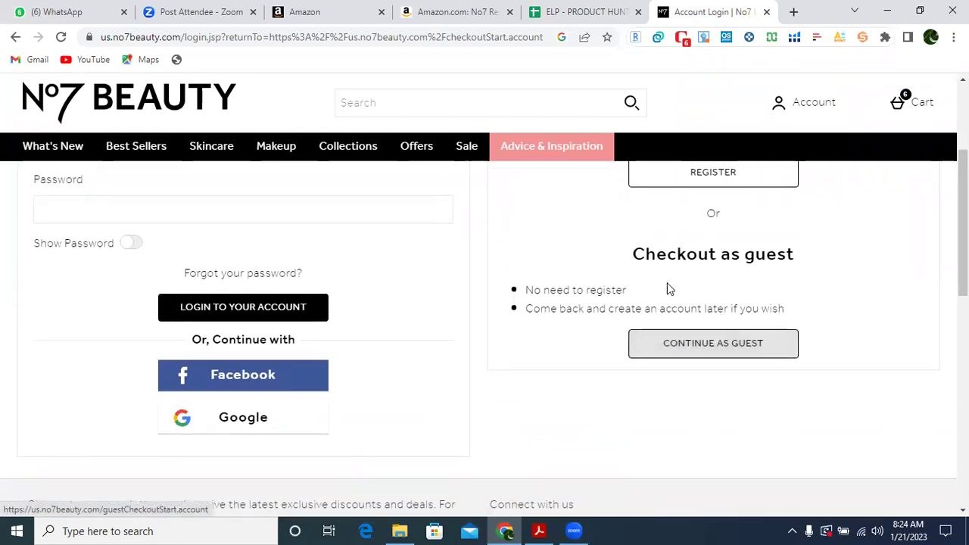
{"action": "left_click_drag", "start_coordinate": [628, 253], "coordinate": [805, 258]}
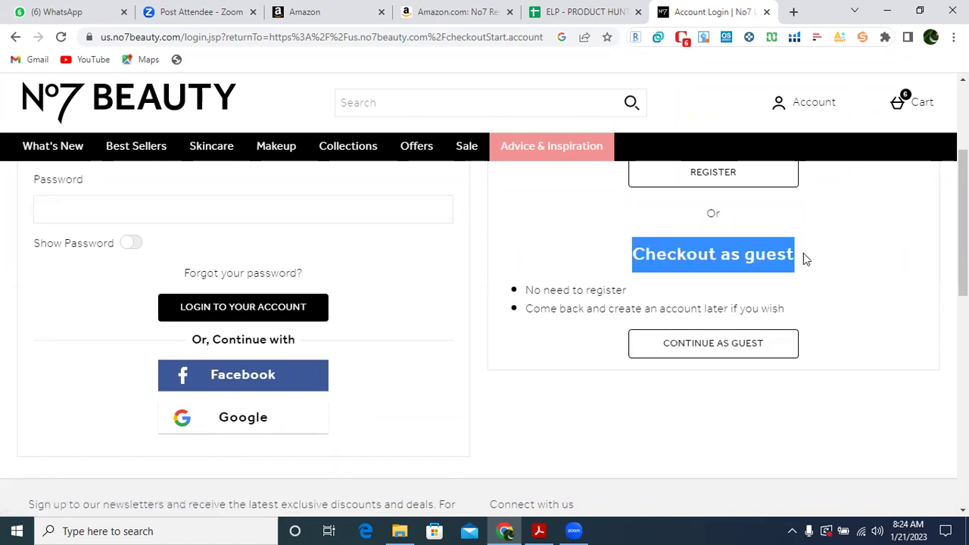
{"action": "mouse_move", "coordinate": [963, 223]}
{"action": "left_mouse_down"}
{"action": "mouse_move", "coordinate": [963, 188]}
{"action": "mouse_move", "coordinate": [963, 230]}
{"action": "left_mouse_up"}
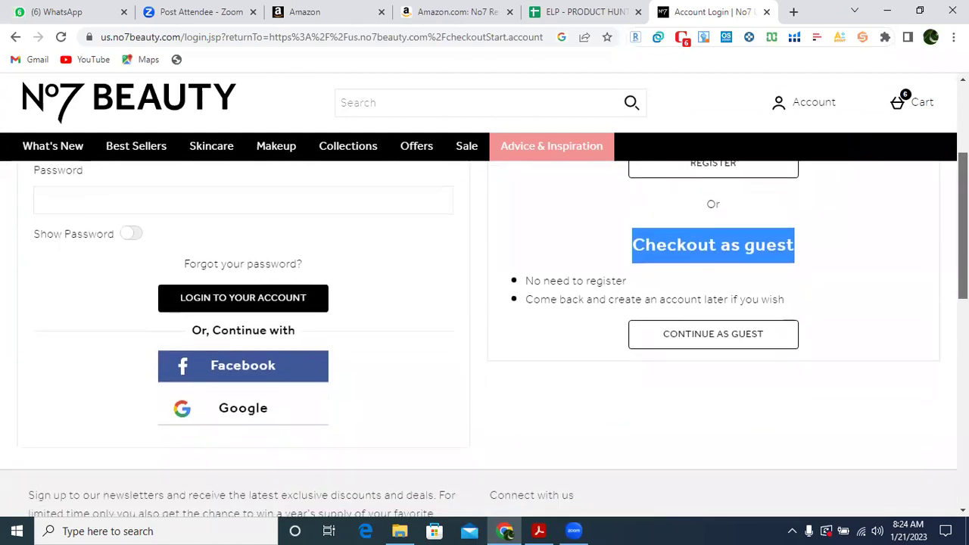
{"action": "left_click", "coordinate": [708, 341]}
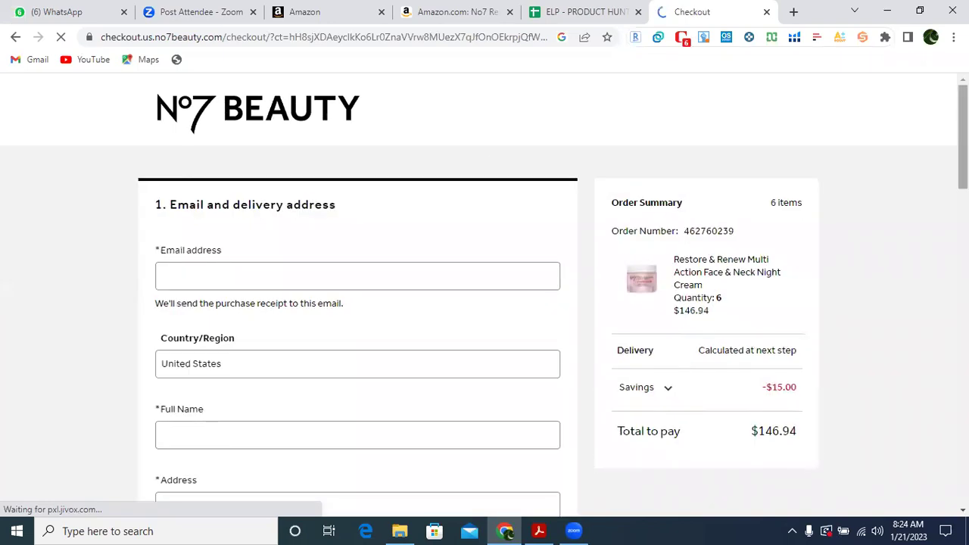
Start entering the receipt e-mail address in the guest checkout's Email address field, then view the delivery address fields.
{"action": "scroll", "coordinate": [484, 296], "scroll_direction": "down", "scroll_amount": 2}
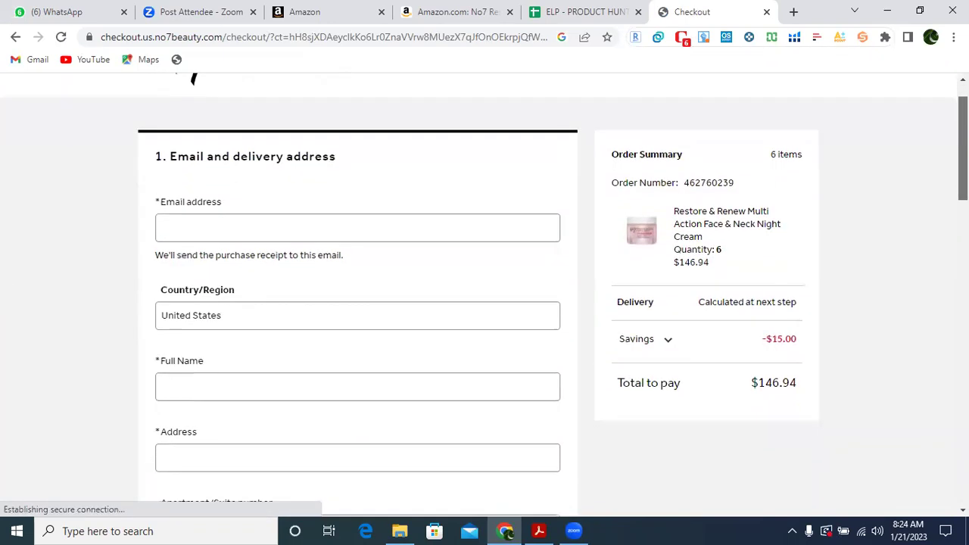
{"action": "scroll", "coordinate": [485, 295], "scroll_direction": "down", "scroll_amount": 1}
{"action": "scroll", "coordinate": [484, 295], "scroll_direction": "down", "scroll_amount": 1}
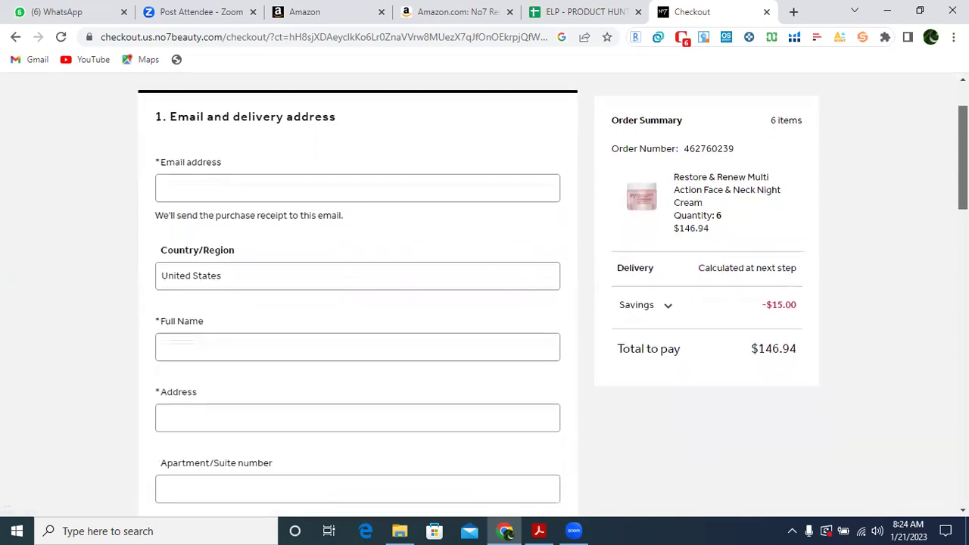
{"action": "left_click", "coordinate": [178, 190]}
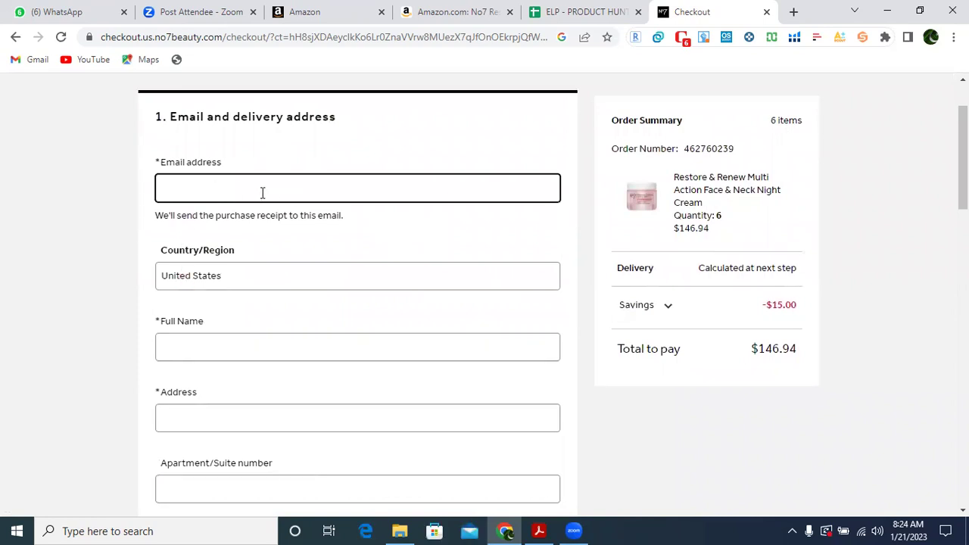
{"action": "scroll", "coordinate": [963, 166], "scroll_direction": "down", "scroll_amount": 1}
{"action": "left_click_drag", "start_coordinate": [963, 167], "coordinate": [963, 181]}
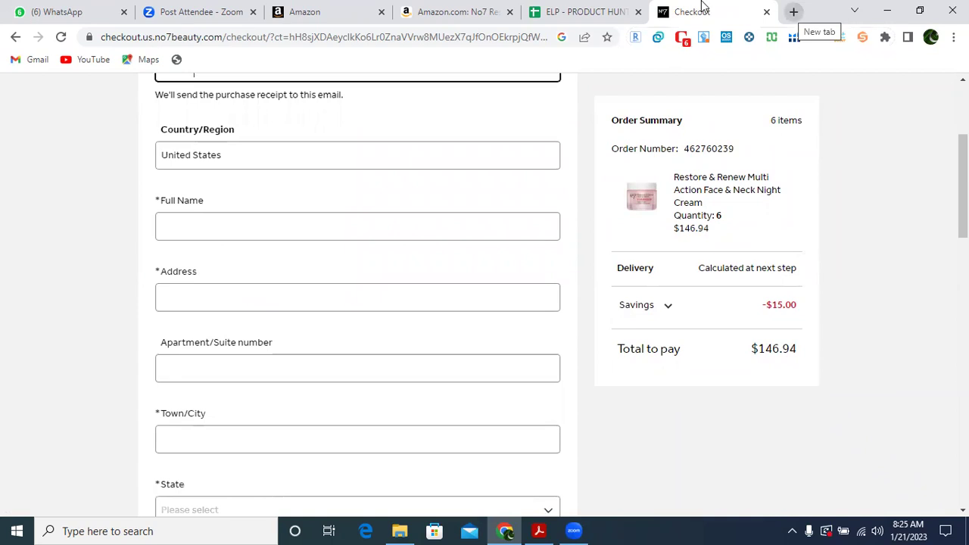
Search Google for 'list of prep center in usa' in a new tab and open ShipHype's FBA Prep Center List.
{"action": "key", "text": "ctrl+t"}
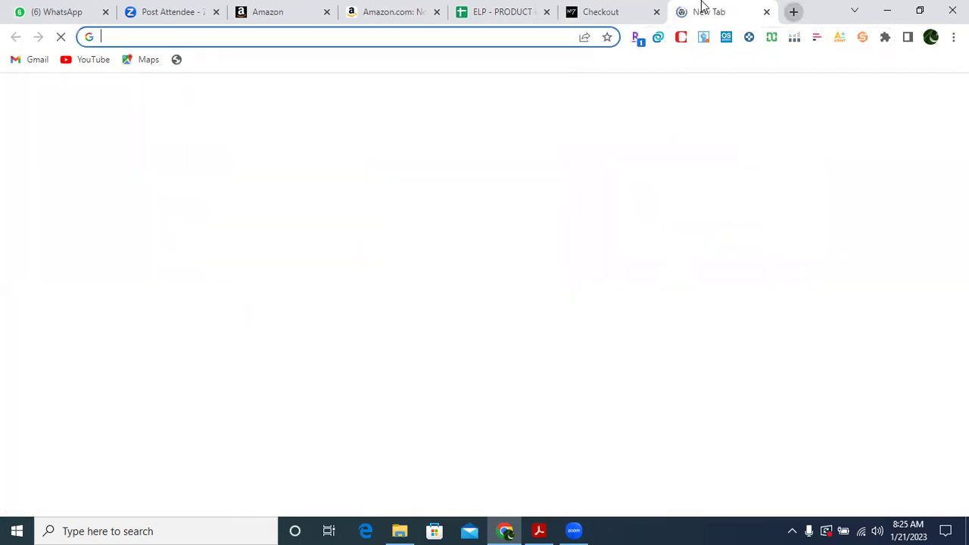
{"action": "type", "text": "list"}
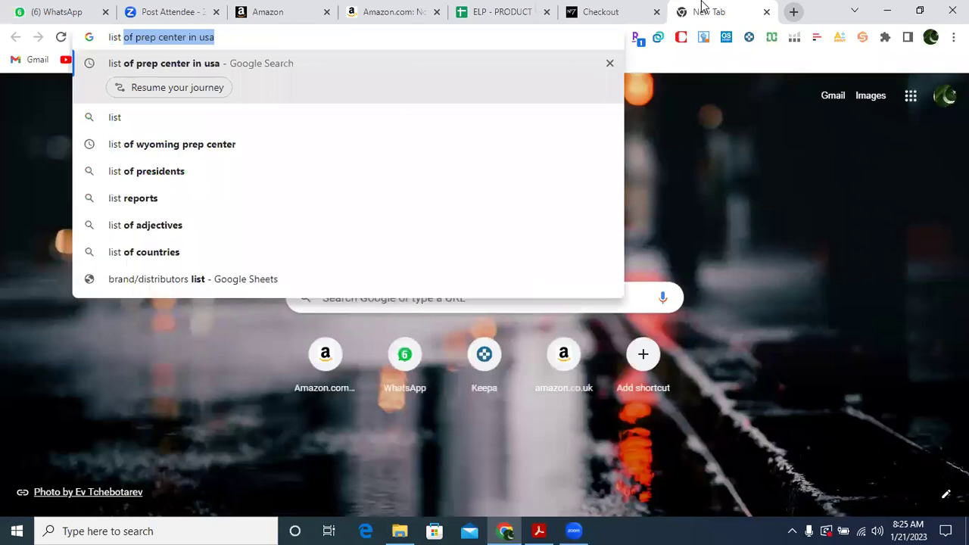
{"action": "key", "text": "Return"}
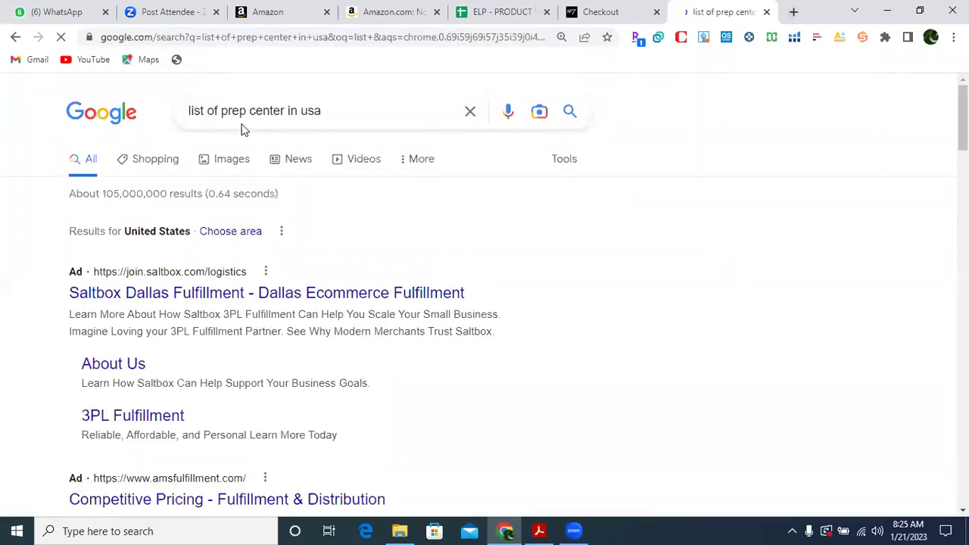
{"action": "scroll", "coordinate": [485, 291], "scroll_direction": "down", "scroll_amount": 5}
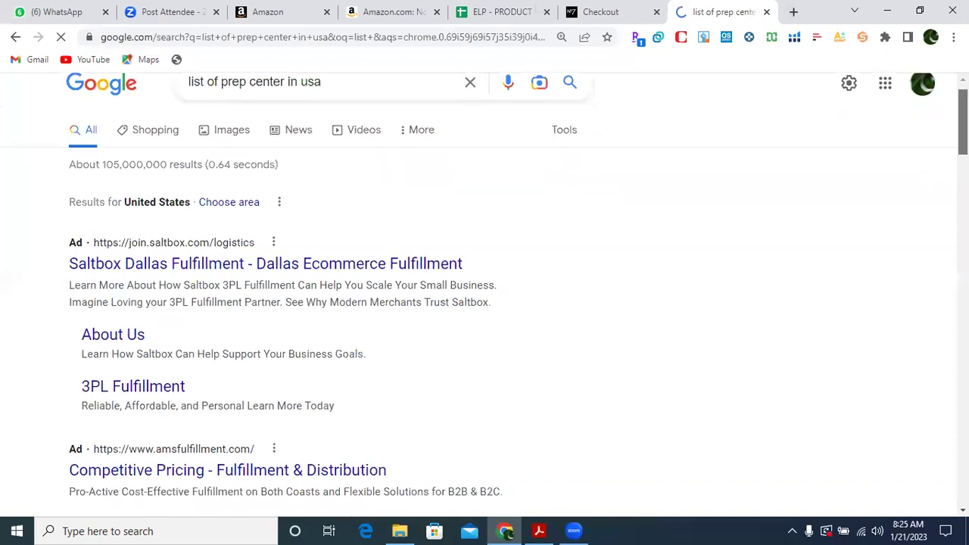
{"action": "scroll", "coordinate": [346, 288], "scroll_direction": "down", "scroll_amount": 1}
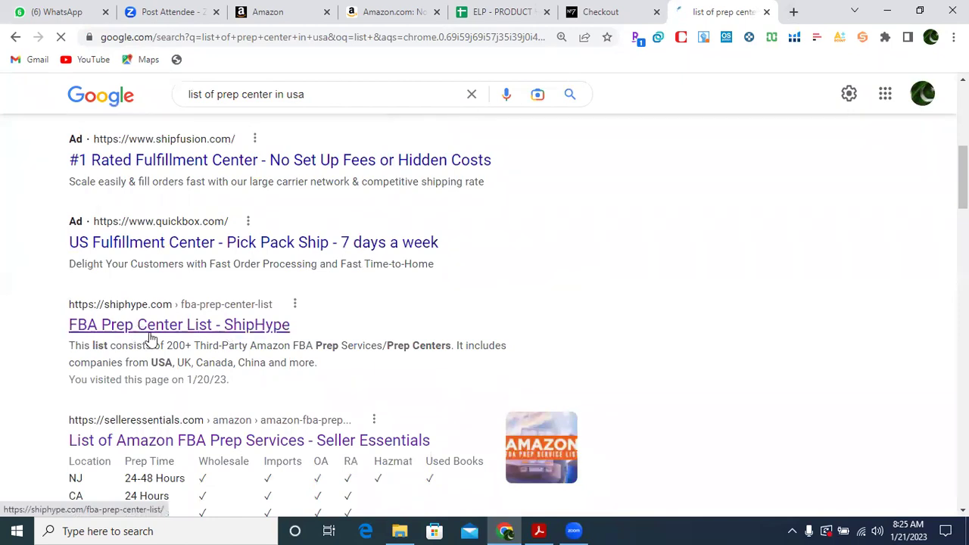
{"action": "left_click", "coordinate": [146, 330]}
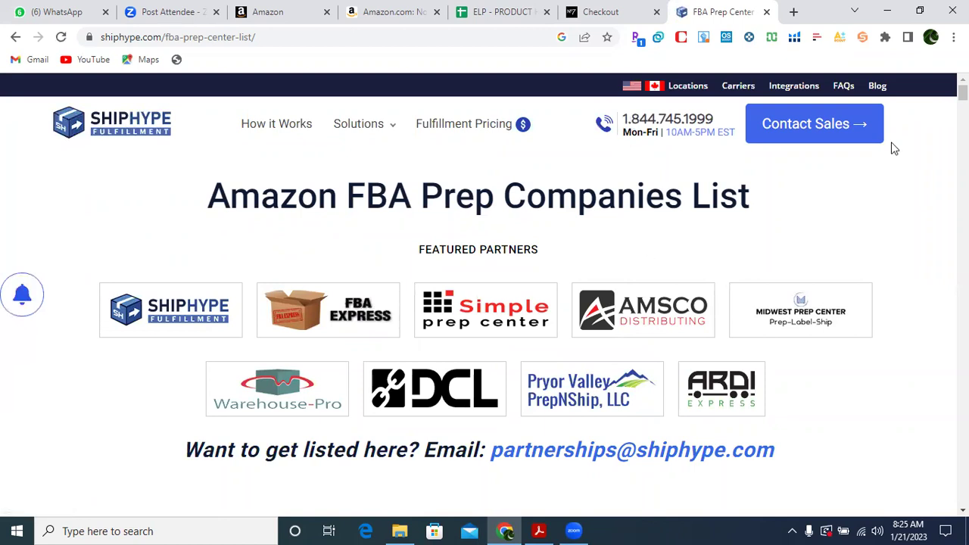
Go back to the prep-center results and open Seller Essentials' List of Amazon FBA Prep Services.
{"action": "left_click", "coordinate": [15, 38]}
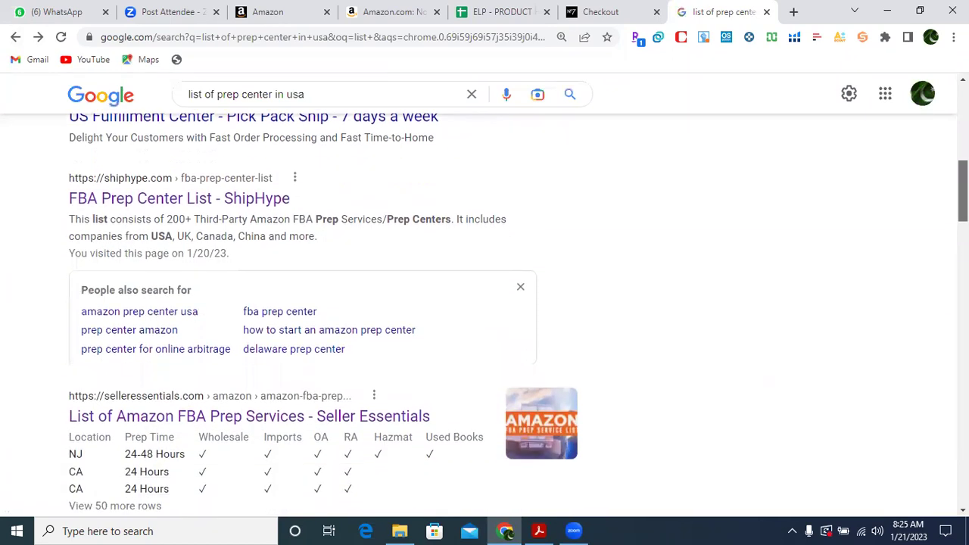
{"action": "scroll", "coordinate": [484, 316], "scroll_direction": "down", "scroll_amount": 3}
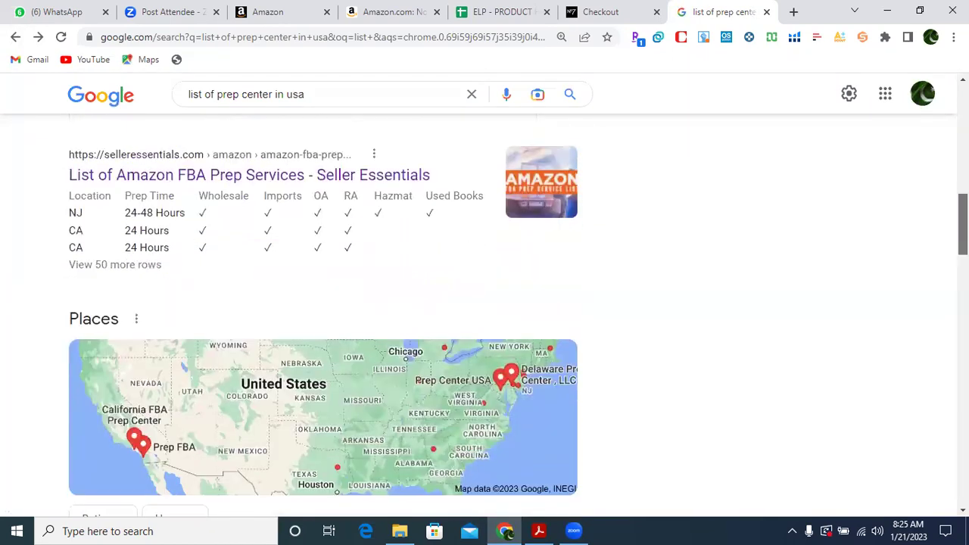
{"action": "left_click", "coordinate": [264, 181]}
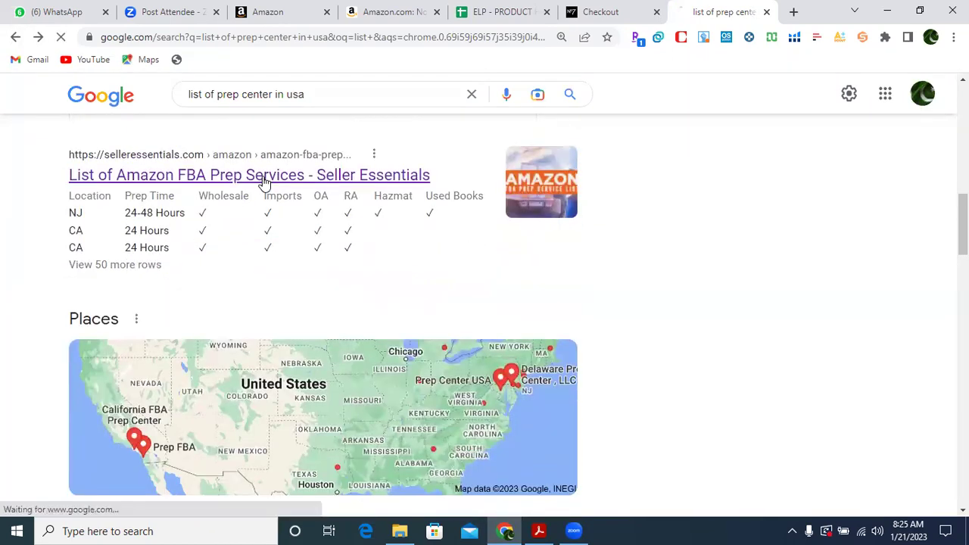
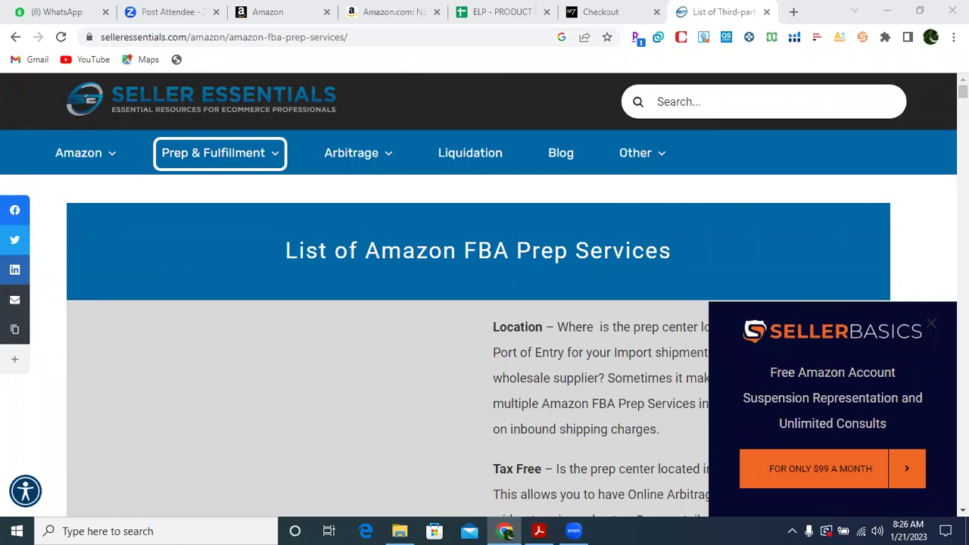
Return to the US prep-center search results and scroll the listings, then switch to the No7 checkout.
{"action": "left_click", "coordinate": [15, 36]}
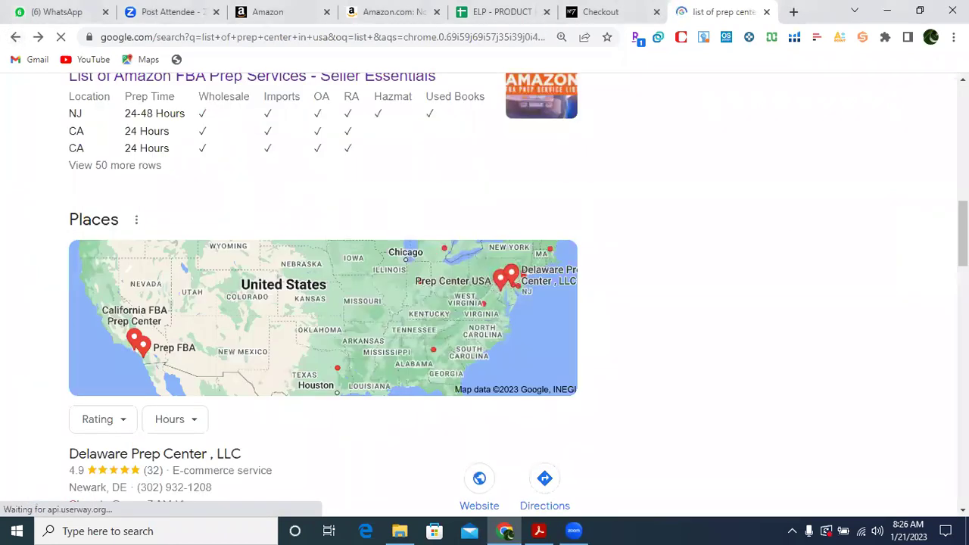
{"action": "scroll", "coordinate": [787, 220], "scroll_direction": "down", "scroll_amount": 2}
{"action": "scroll", "coordinate": [485, 303], "scroll_direction": "down", "scroll_amount": 4}
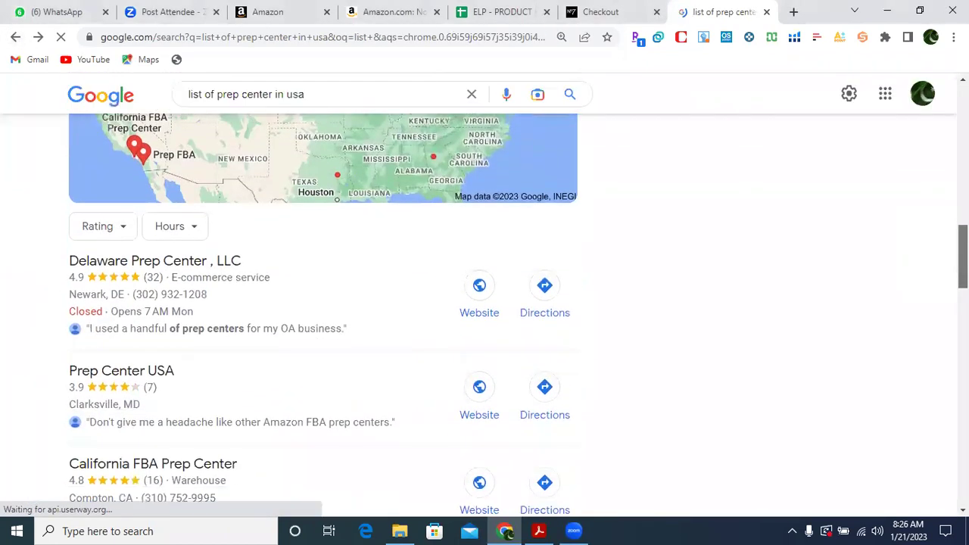
{"action": "scroll", "coordinate": [485, 303], "scroll_direction": "down", "scroll_amount": 1}
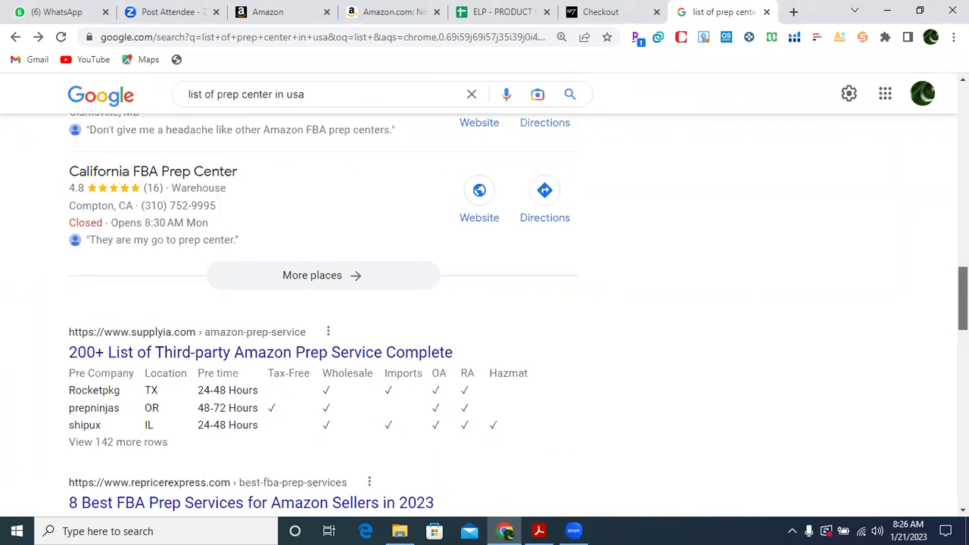
{"action": "key", "text": "ctrl+shift+Tab"}
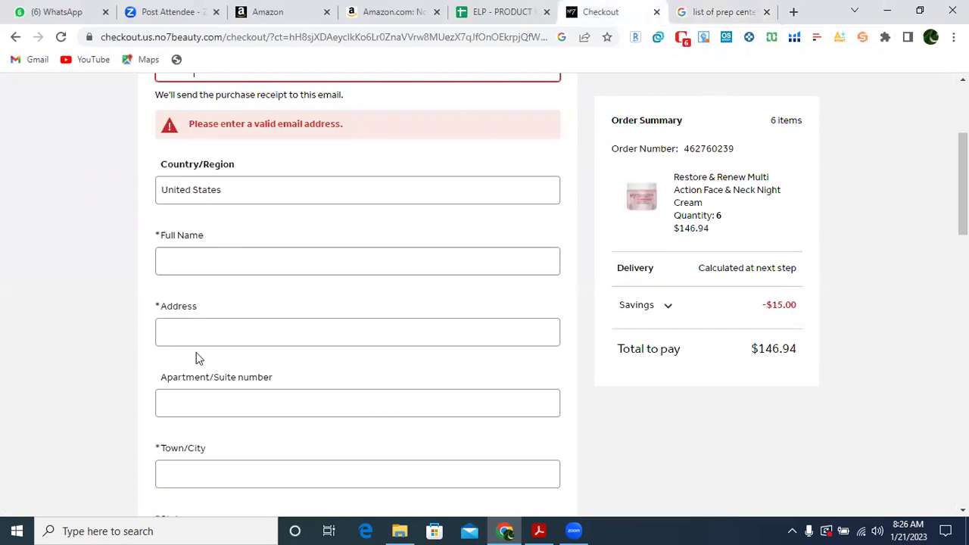
{"action": "left_click", "coordinate": [180, 258]}
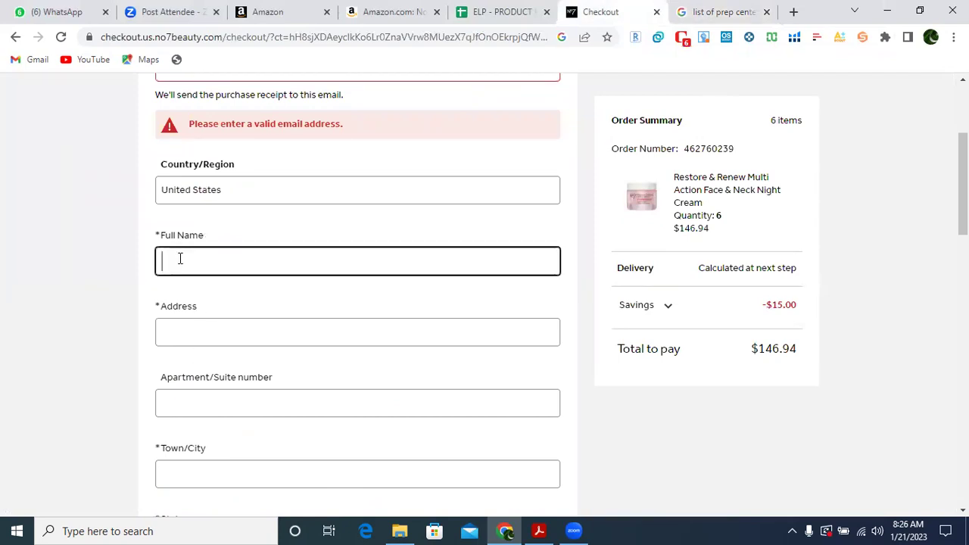
{"action": "left_click_drag", "start_coordinate": [963, 203], "coordinate": [964, 296]}
{"action": "left_click", "coordinate": [227, 270]}
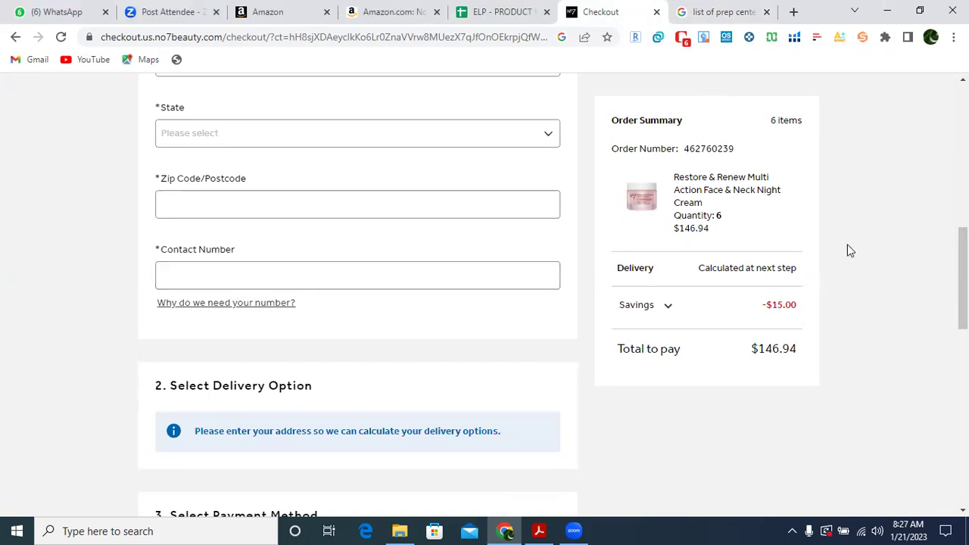
{"action": "left_click_drag", "start_coordinate": [963, 279], "coordinate": [964, 374]}
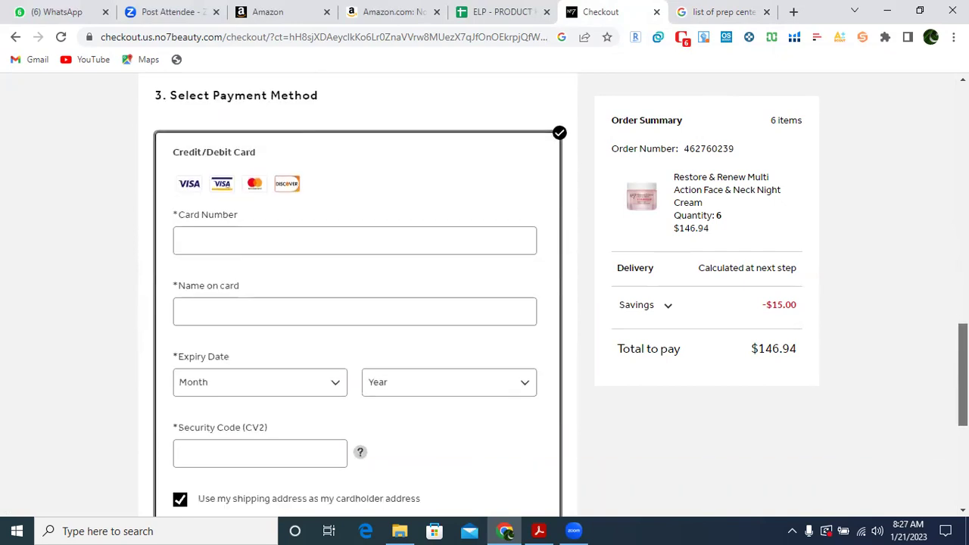
{"action": "left_click", "coordinate": [186, 240]}
{"action": "left_click", "coordinate": [85, 262]}
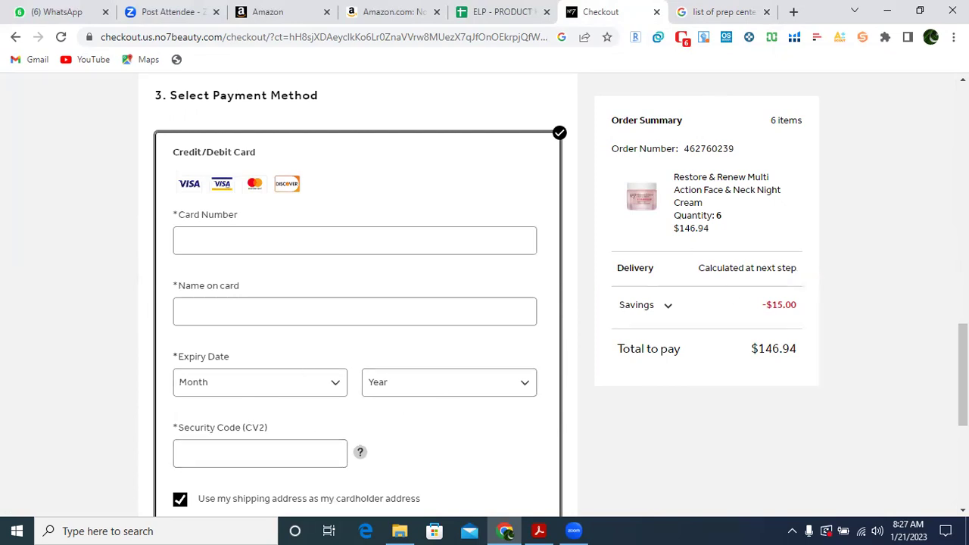
{"action": "scroll", "coordinate": [358, 303], "scroll_direction": "up", "scroll_amount": 5}
{"action": "scroll", "coordinate": [358, 303], "scroll_direction": "down", "scroll_amount": 8}
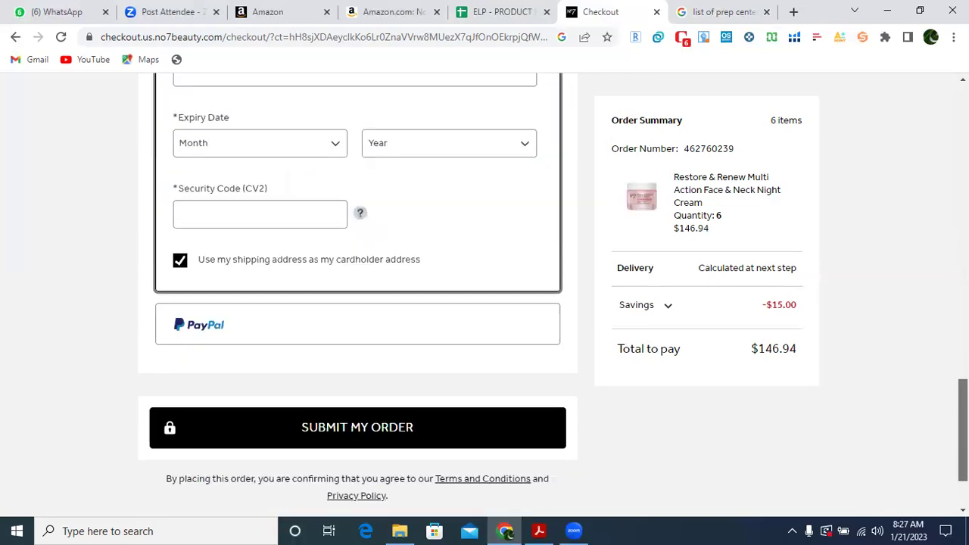
{"action": "scroll", "coordinate": [399, 354], "scroll_direction": "down", "scroll_amount": 2}
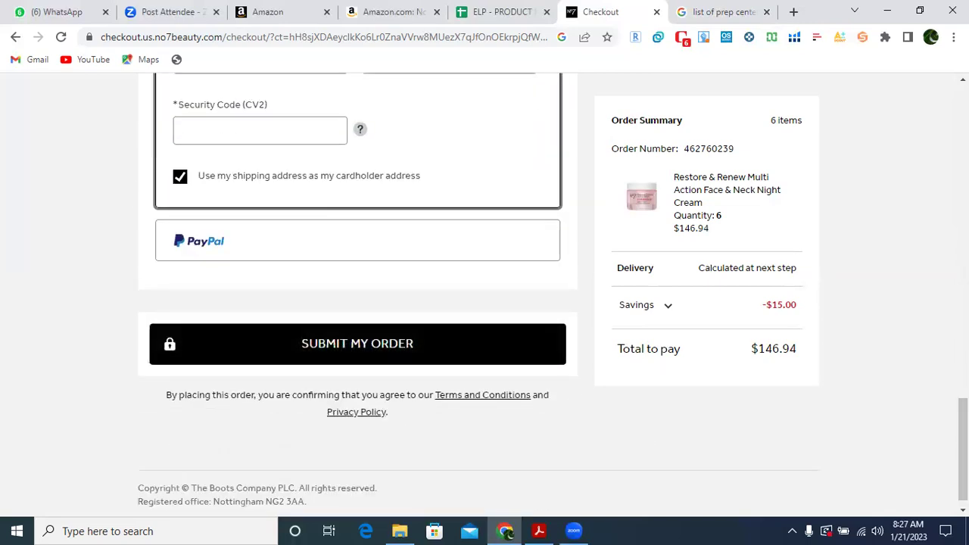
{"action": "left_click_drag", "start_coordinate": [963, 449], "coordinate": [935, 76]}
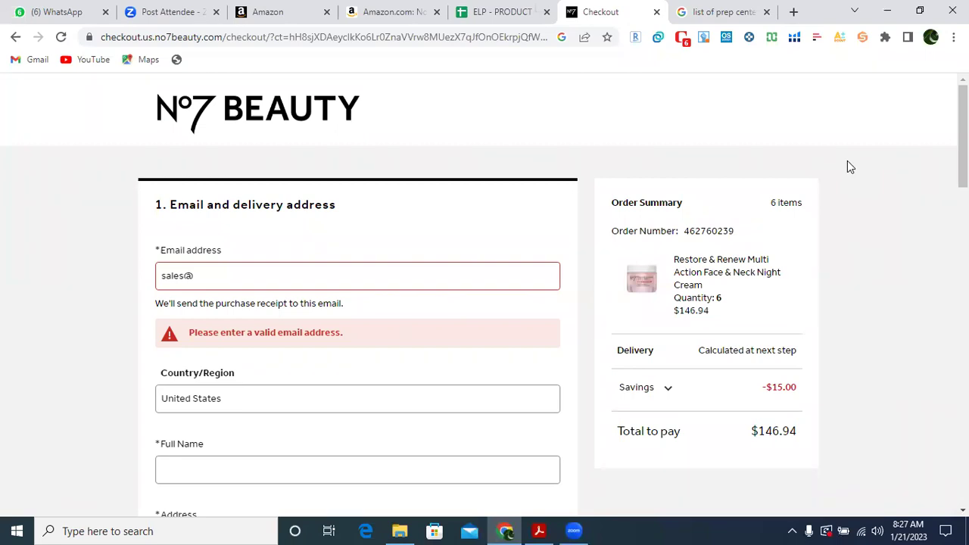
{"action": "scroll", "coordinate": [963, 152], "scroll_direction": "down", "scroll_amount": 1}
{"action": "scroll", "coordinate": [963, 151], "scroll_direction": "up", "scroll_amount": 1}
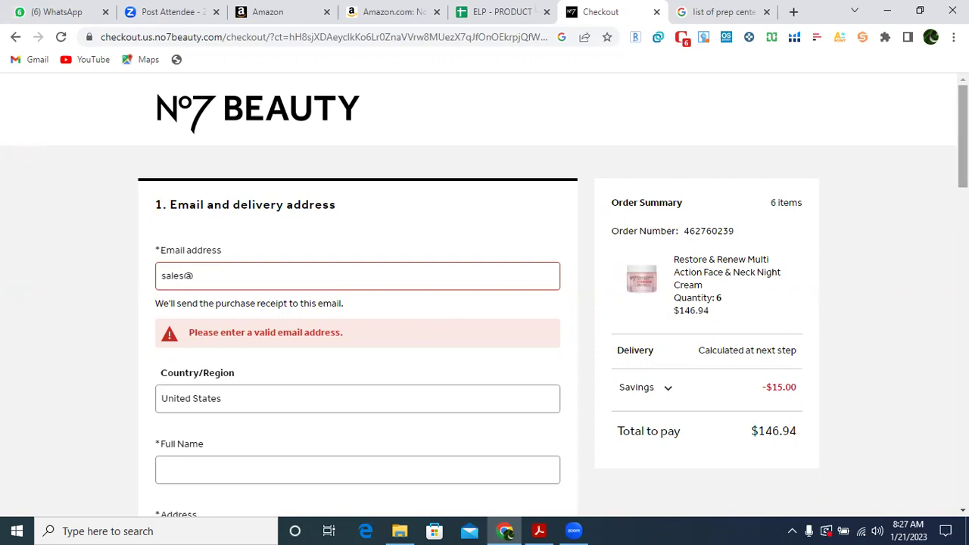
Leave the No7 checkout and look over the new-account registration About You form.
{"action": "left_click", "coordinate": [15, 38]}
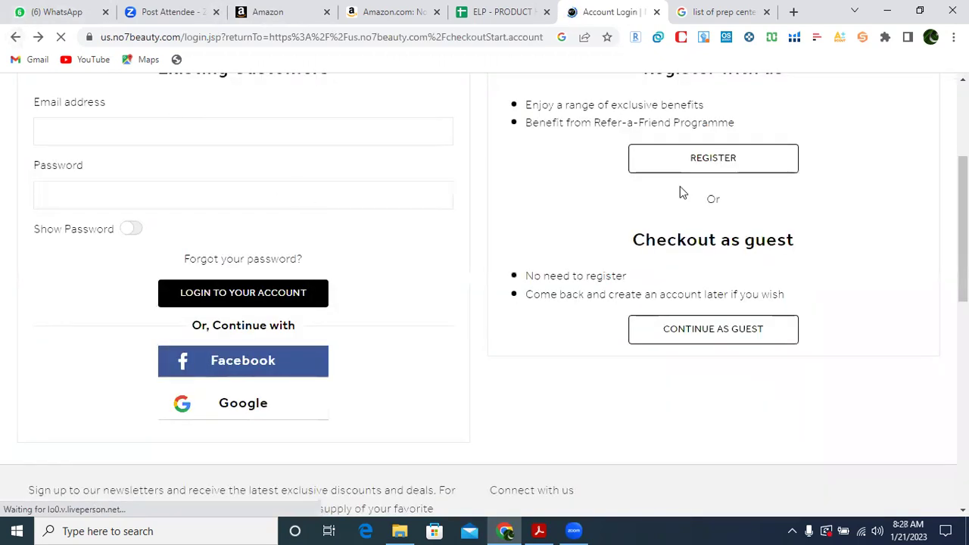
{"action": "scroll", "coordinate": [485, 303], "scroll_direction": "up", "scroll_amount": 2}
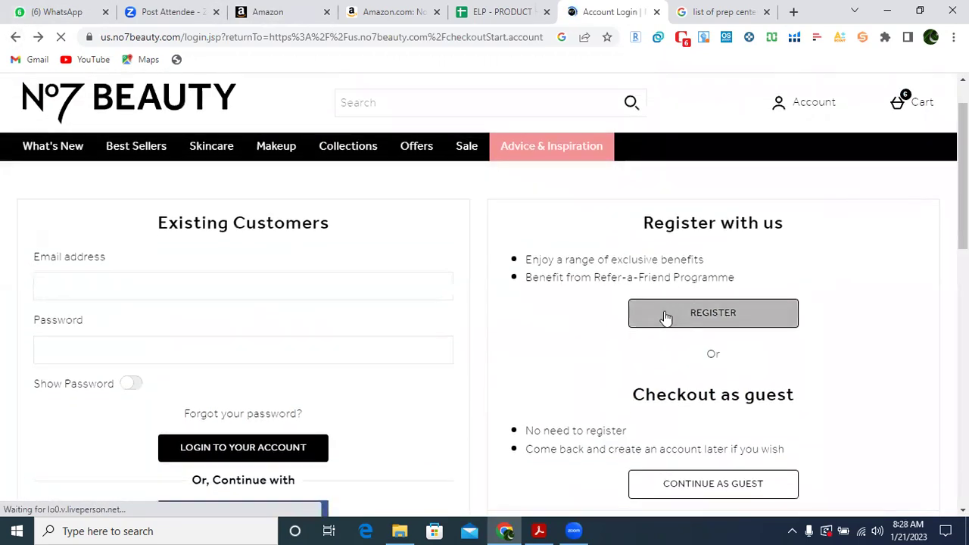
{"action": "mouse_move", "coordinate": [797, 106]}
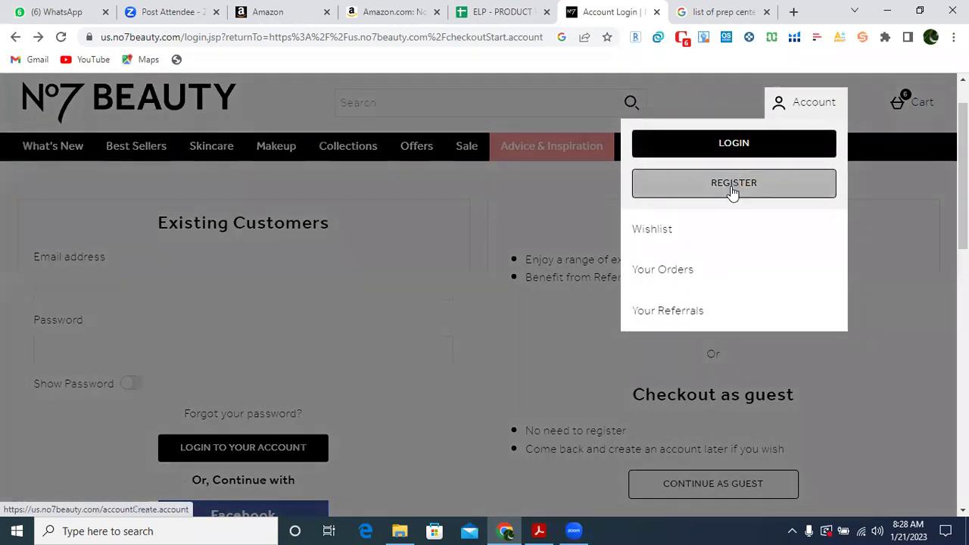
{"action": "left_click", "coordinate": [732, 192]}
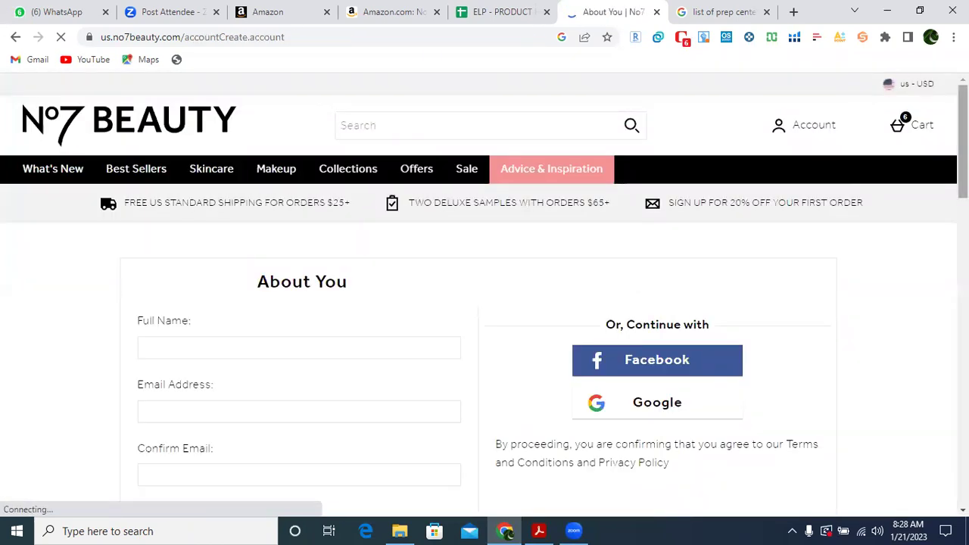
{"action": "scroll", "coordinate": [485, 333], "scroll_direction": "down", "scroll_amount": 1}
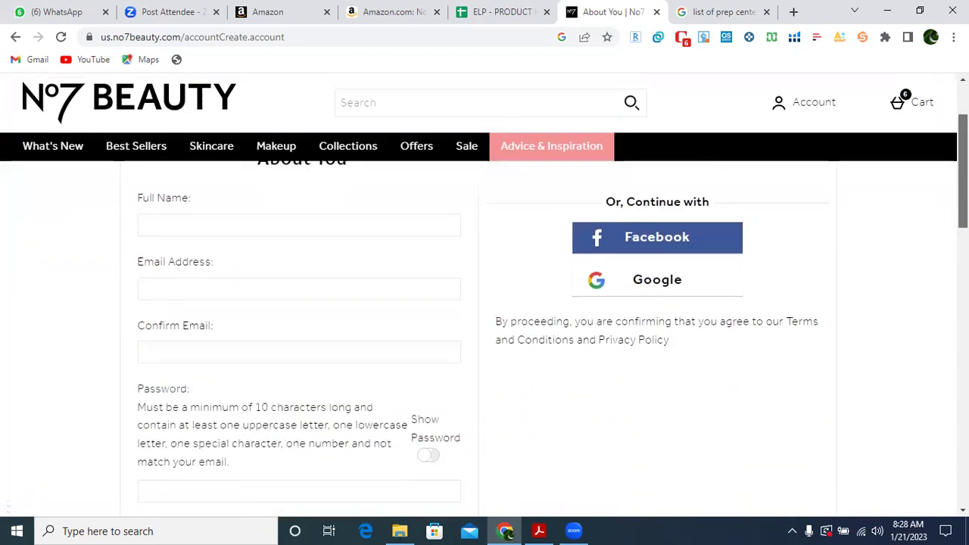
{"action": "scroll", "coordinate": [484, 333], "scroll_direction": "up", "scroll_amount": 1}
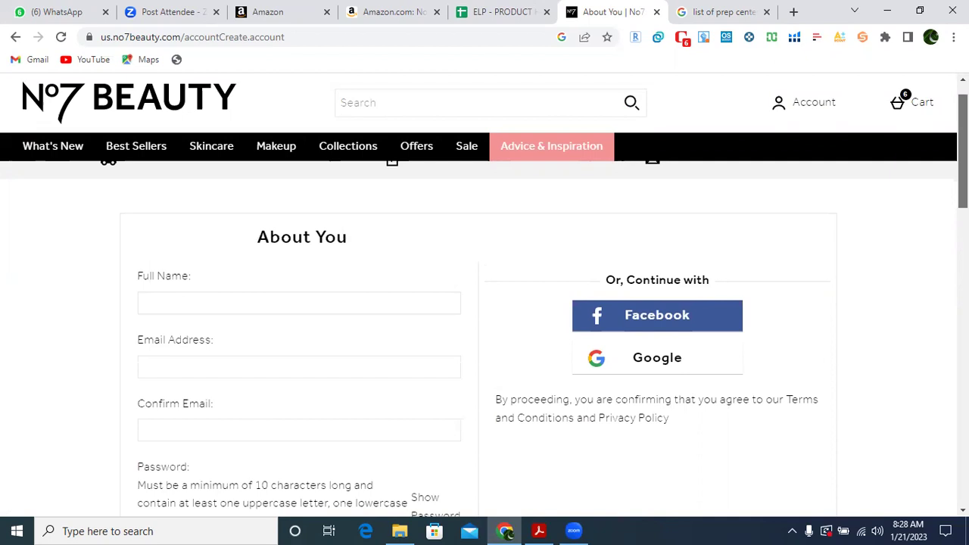
{"action": "scroll", "coordinate": [484, 303], "scroll_direction": "down", "scroll_amount": 1}
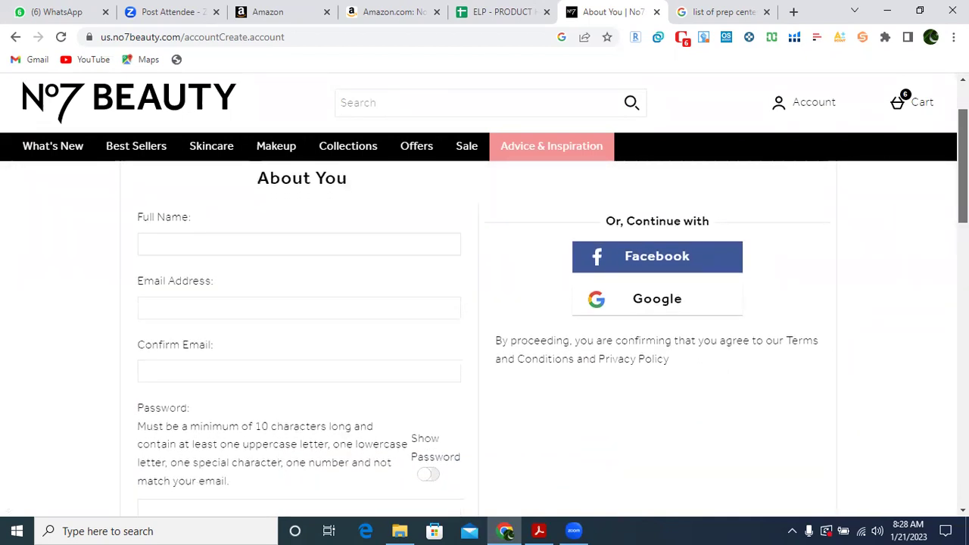
{"action": "scroll", "coordinate": [484, 303], "scroll_direction": "down", "scroll_amount": 1}
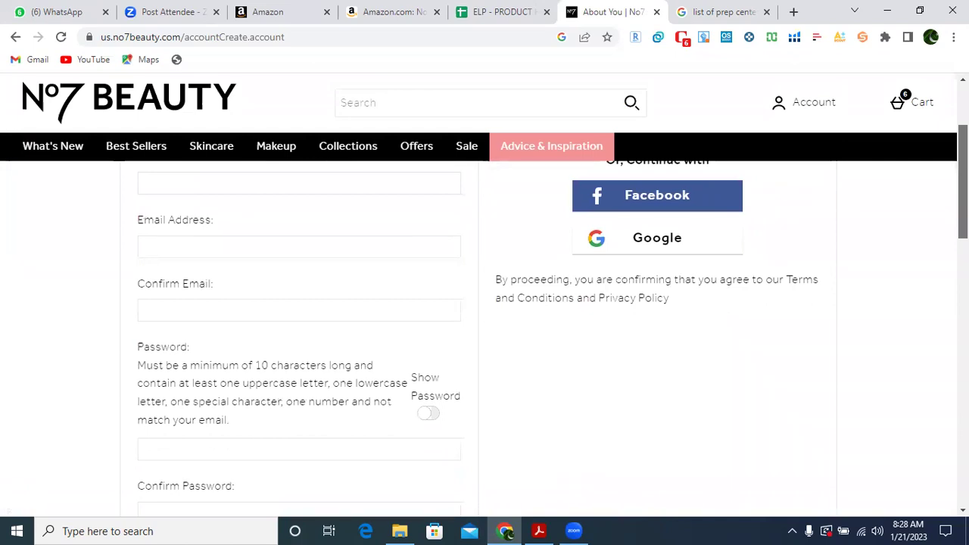
{"action": "scroll", "coordinate": [485, 325], "scroll_direction": "down", "scroll_amount": 2}
{"action": "scroll", "coordinate": [485, 326], "scroll_direction": "down", "scroll_amount": 5}
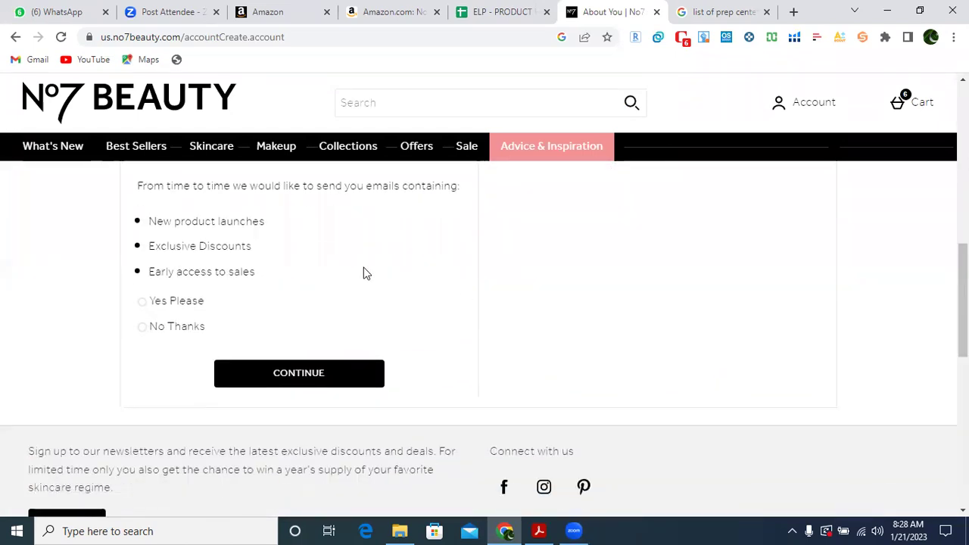
{"action": "left_click_drag", "start_coordinate": [963, 299], "coordinate": [963, 141]}
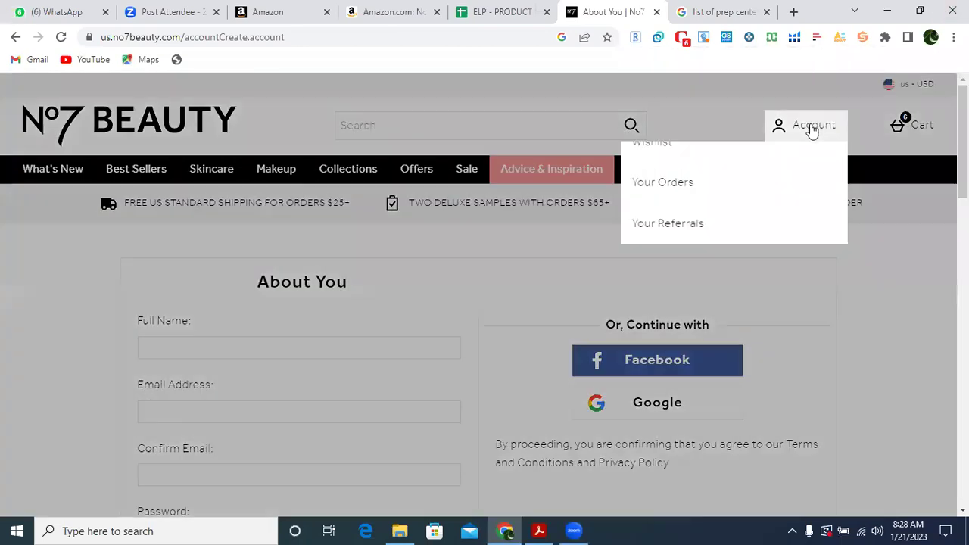
Open the No7 account login page, scroll through it, then switch to the ELP spreadsheet.
{"action": "left_click", "coordinate": [812, 129]}
{"action": "left_click", "coordinate": [742, 169]}
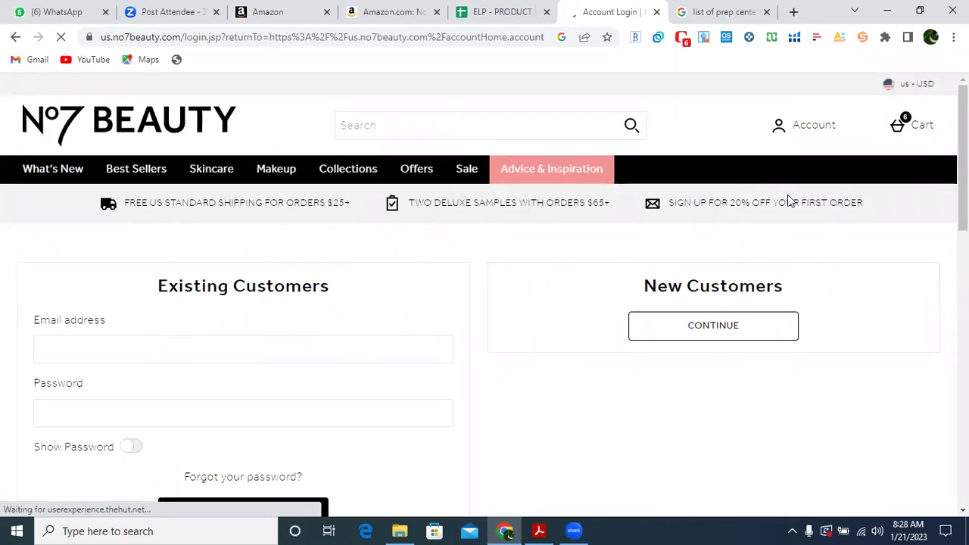
{"action": "scroll", "coordinate": [485, 303], "scroll_direction": "down", "scroll_amount": 3}
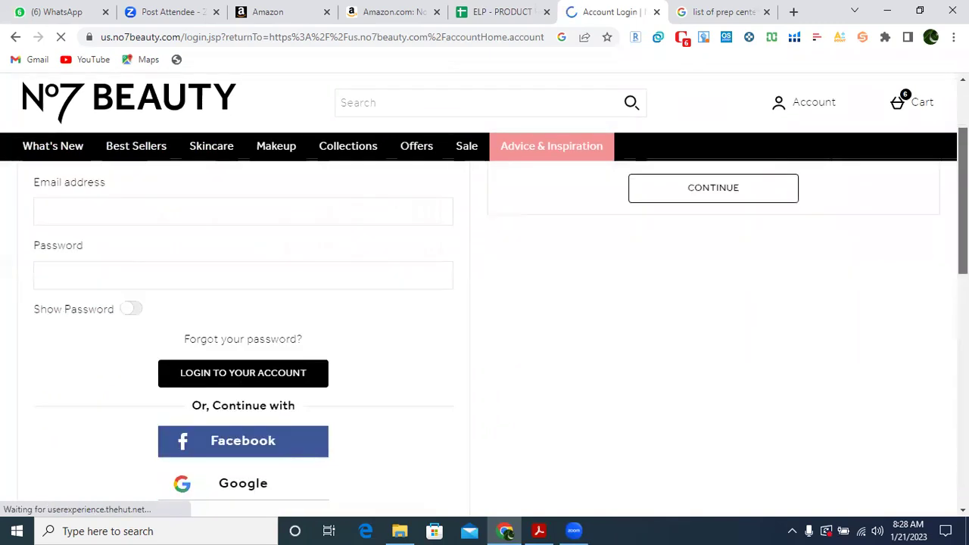
{"action": "left_click_drag", "start_coordinate": [964, 231], "coordinate": [964, 158]}
{"action": "mouse_move", "coordinate": [911, 125]}
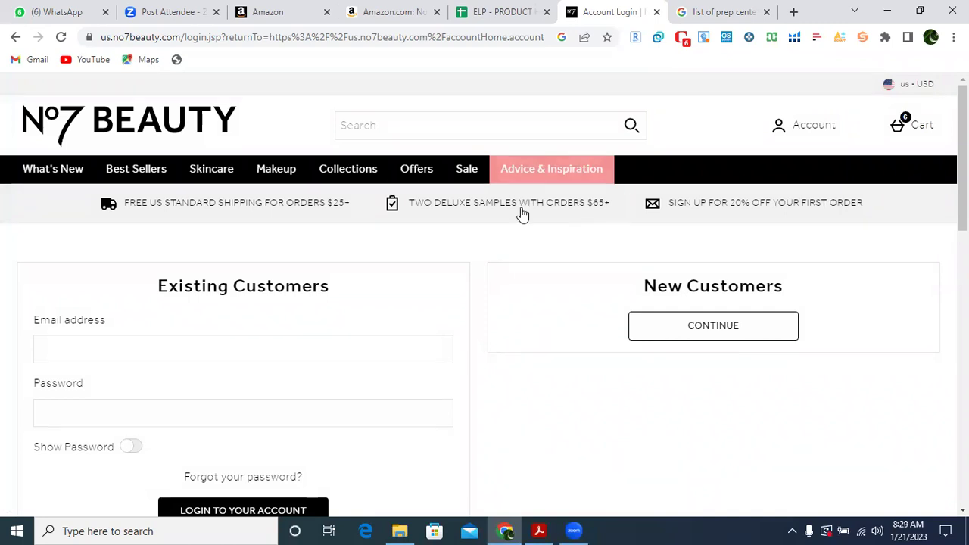
{"action": "left_click", "coordinate": [490, 9]}
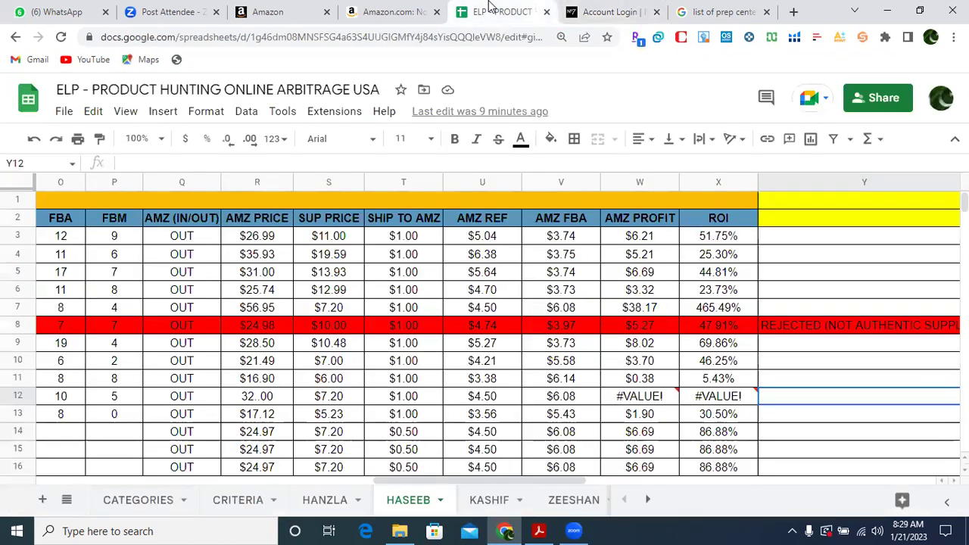
Browse the KASHIF sheet's product names, links and brands, such as Scott, Tilex and Febreze.
{"action": "left_click", "coordinate": [484, 506]}
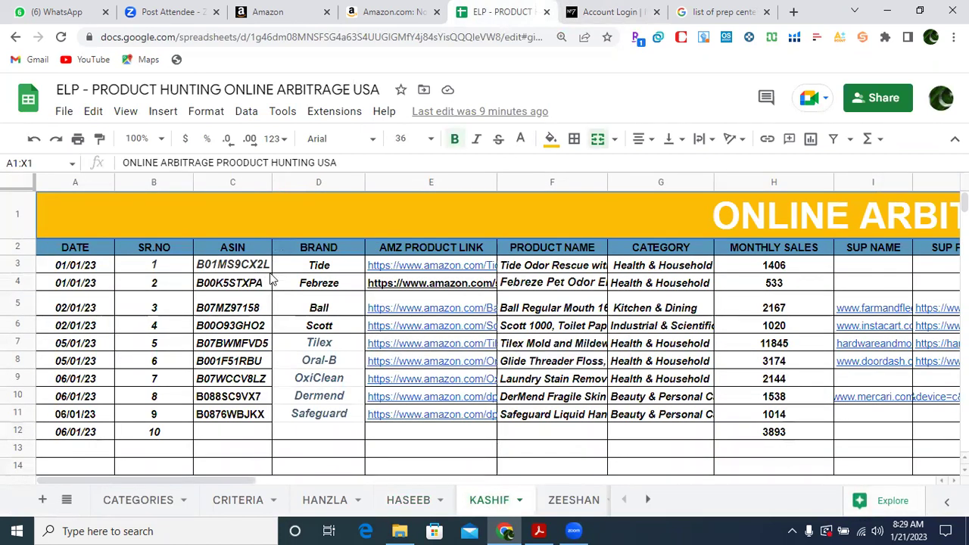
{"action": "left_click", "coordinate": [521, 327]}
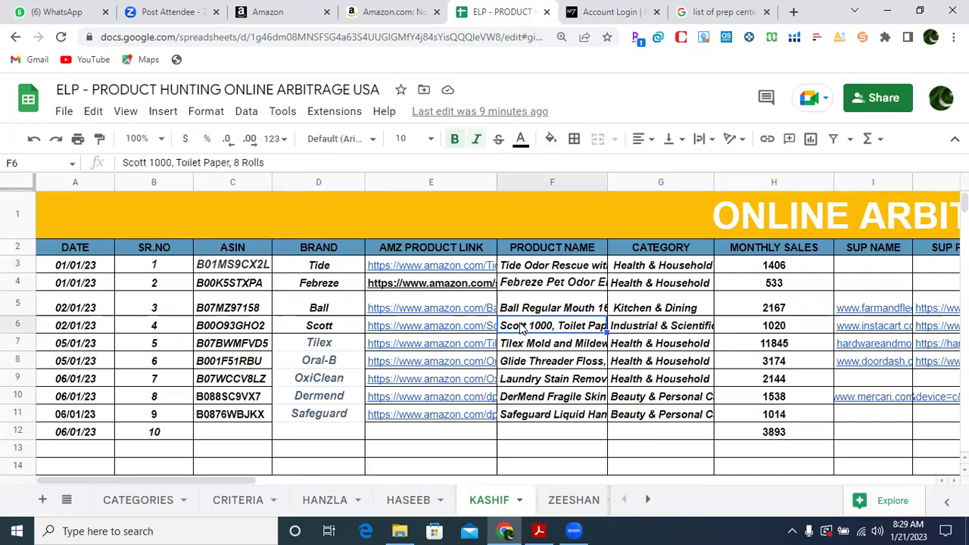
{"action": "key", "text": "Down"}
{"action": "key", "text": "Down"}
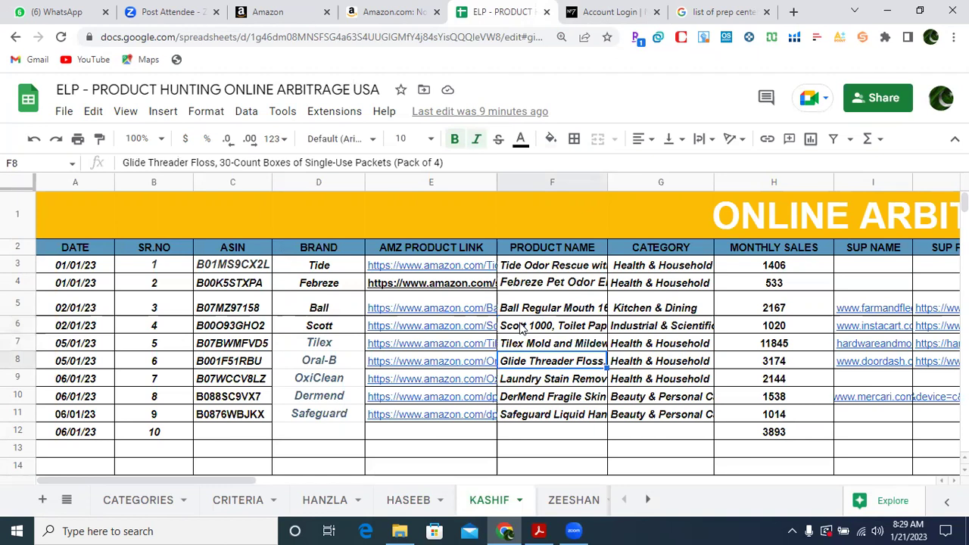
{"action": "key", "text": "Left"}
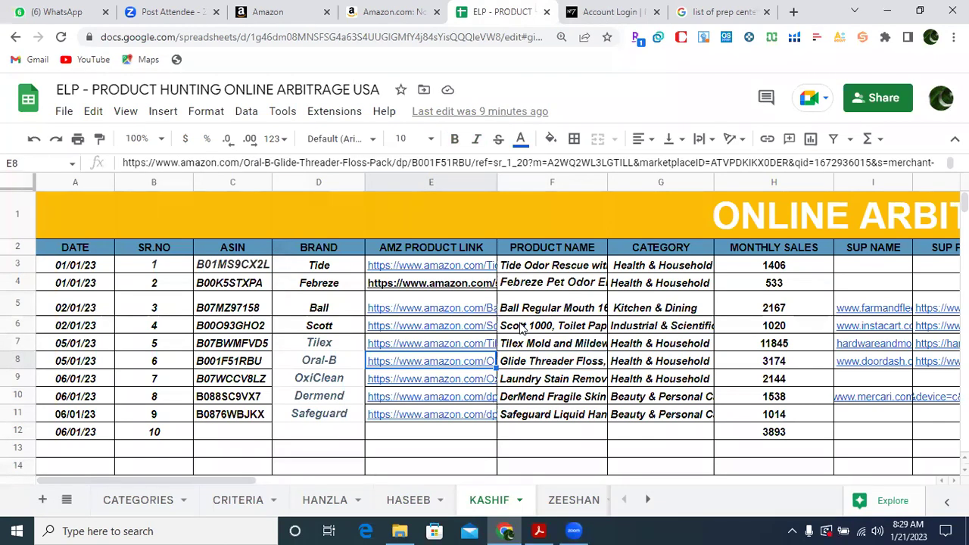
{"action": "key", "text": "Down"}
{"action": "key", "text": "Up"}
{"action": "key", "text": "Left"}
{"action": "key", "text": "Up"}
{"action": "key", "text": "Up"}
{"action": "key", "text": "Up"}
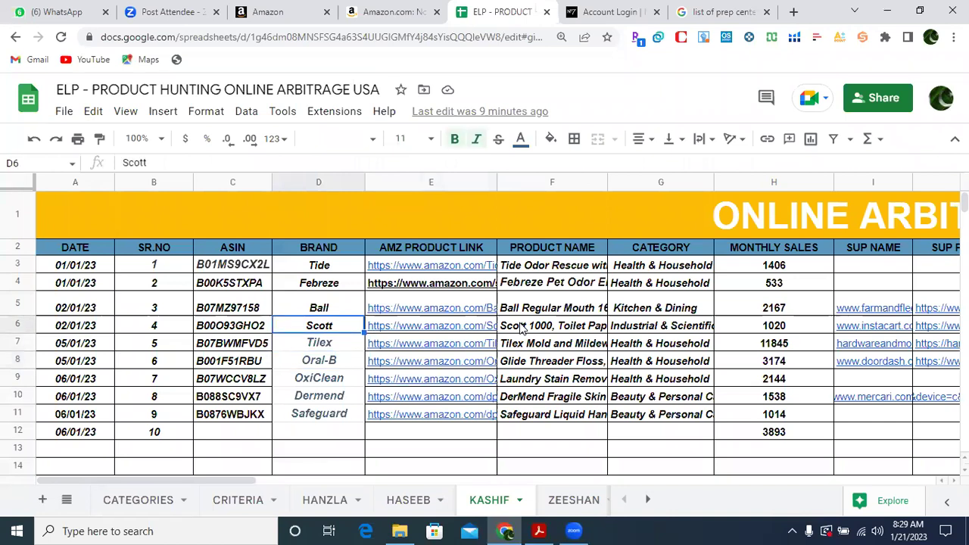
{"action": "key", "text": "Up"}
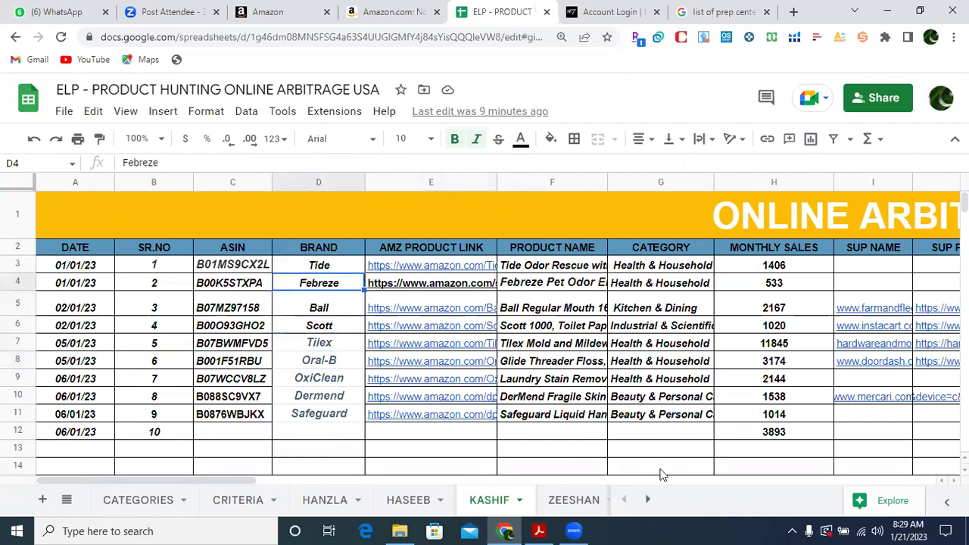
Glance at the ZEESHAN sheet, then select the Dermend ASIN B088SC9VX7 in KASHIF C10.
{"action": "left_click", "coordinate": [562, 506]}
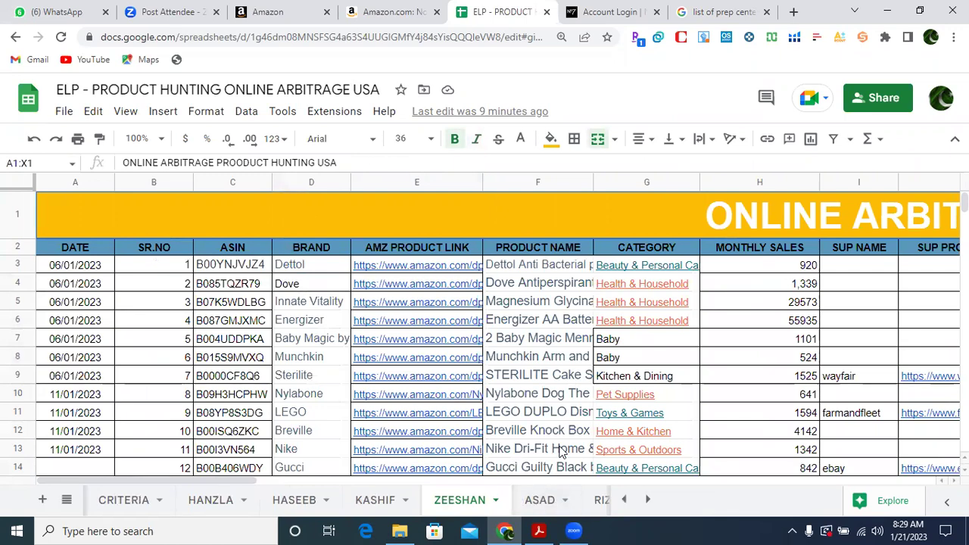
{"action": "left_click", "coordinate": [368, 503]}
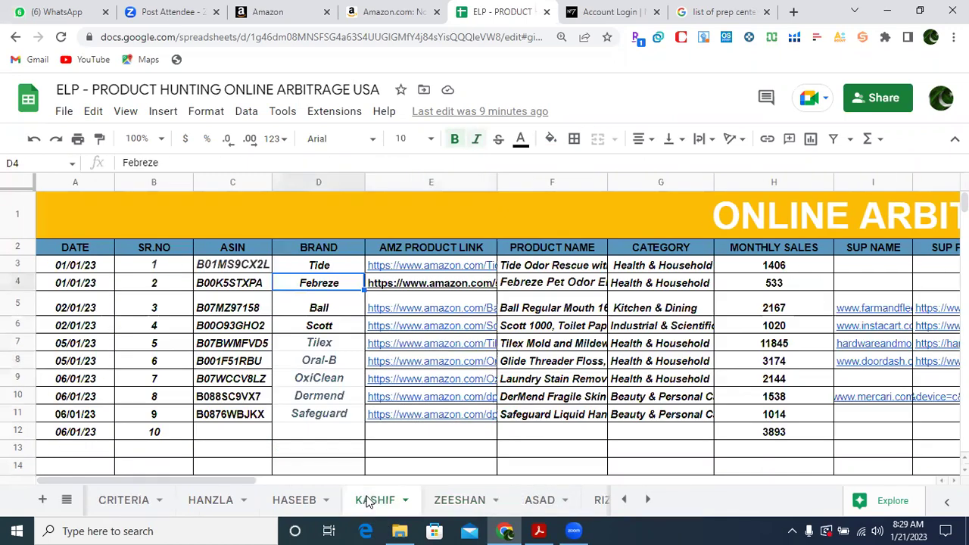
{"action": "left_click", "coordinate": [337, 378]}
{"action": "key", "text": "Down"}
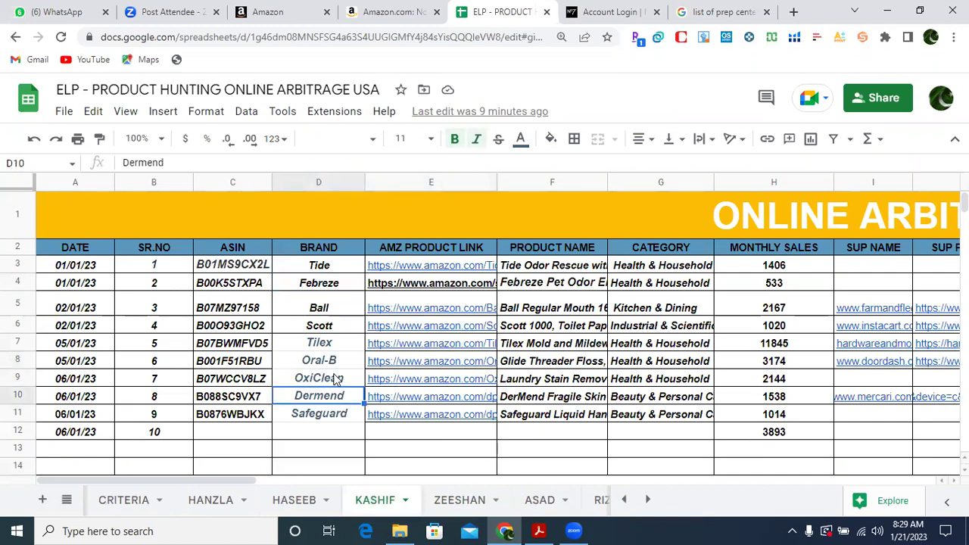
{"action": "key", "text": "Right"}
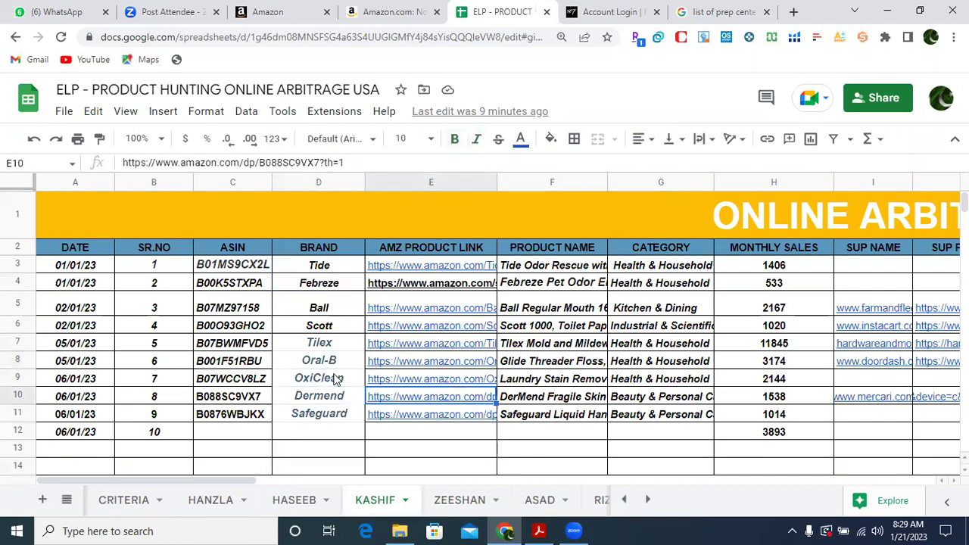
{"action": "key", "text": "Left"}
{"action": "key", "text": "Left"}
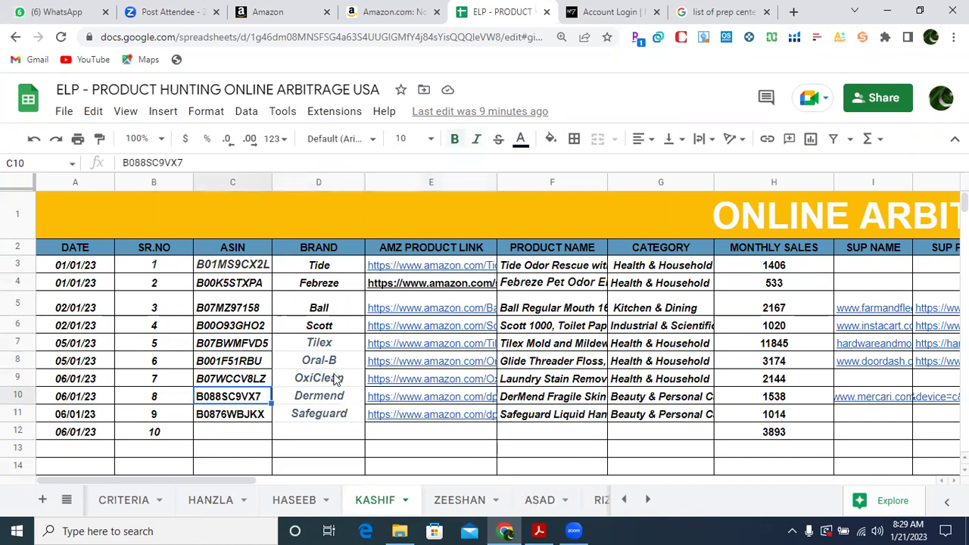
Return to Seller Central and open its navigation menu.
{"action": "left_click", "coordinate": [269, 11]}
{"action": "left_click", "coordinate": [318, 151]}
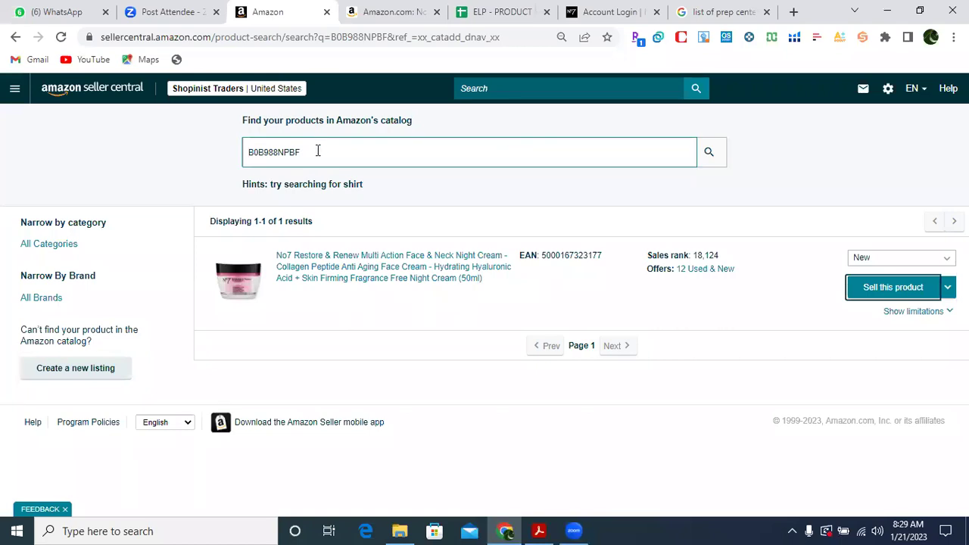
{"action": "left_click", "coordinate": [15, 90]}
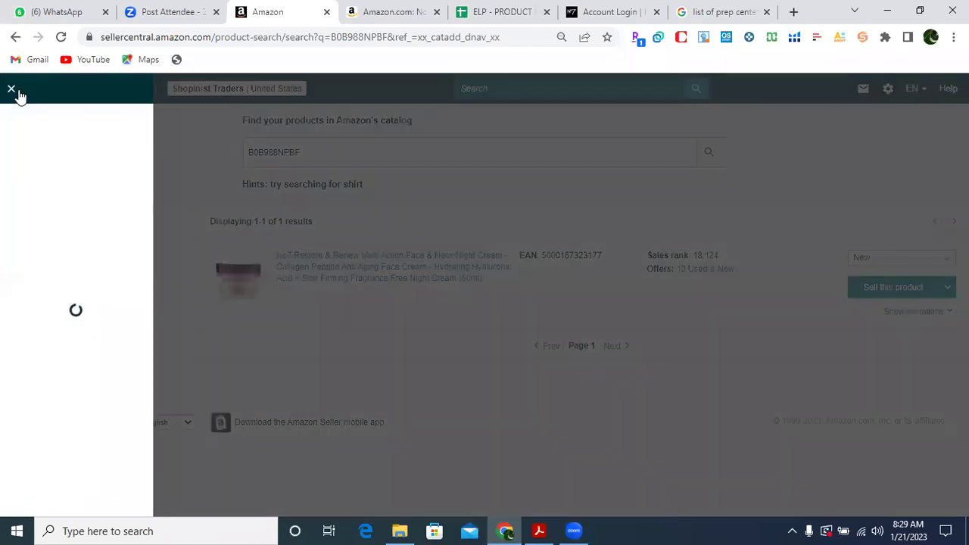
Search Add Products for the DerMend ASIN B088SC9VX7.
{"action": "mouse_move", "coordinate": [106, 129]}
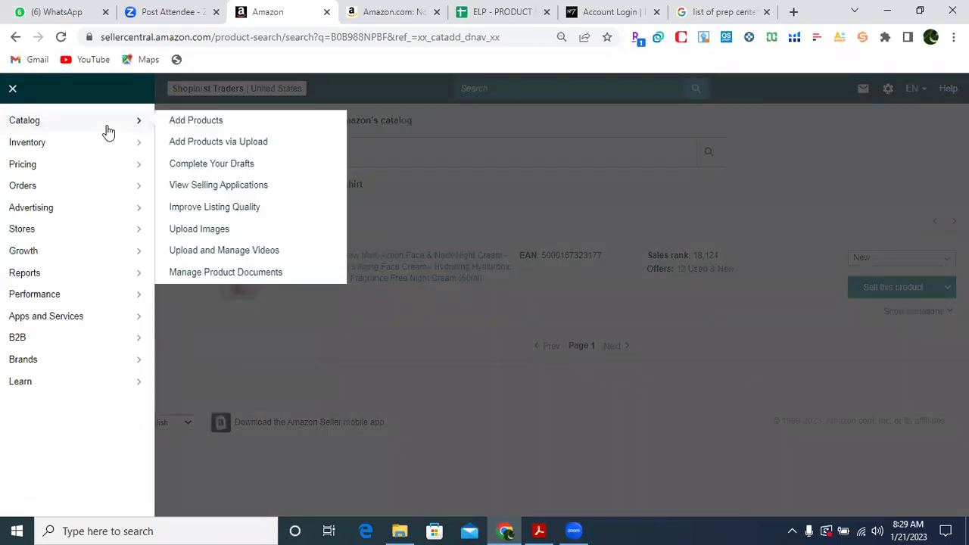
{"action": "left_click", "coordinate": [223, 121]}
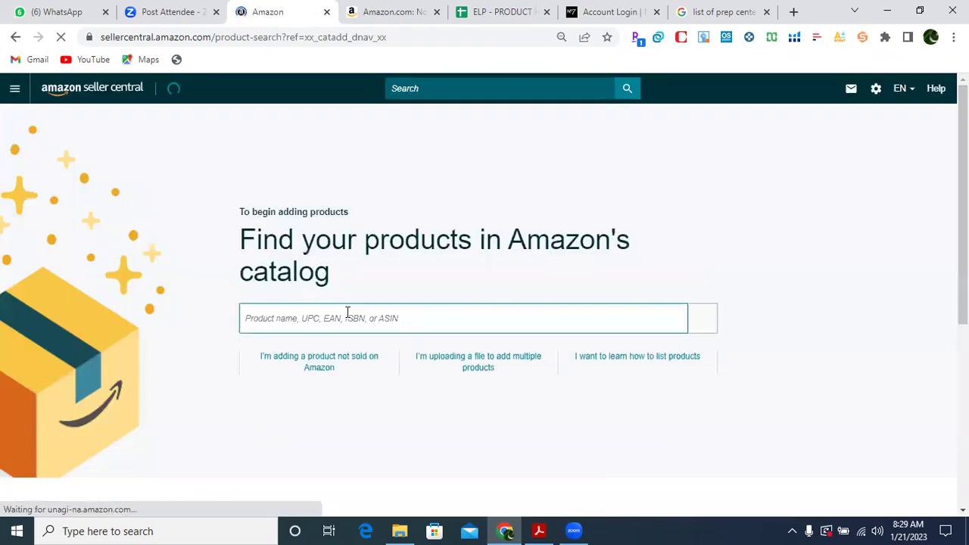
{"action": "left_click", "coordinate": [334, 321]}
{"action": "type", "text": "B088SC9VX7"}
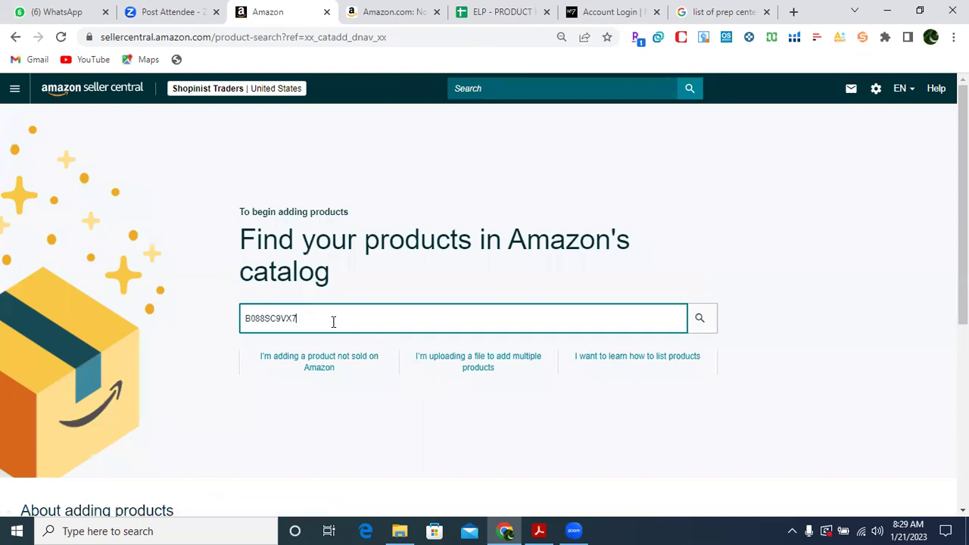
{"action": "key", "text": "Return"}
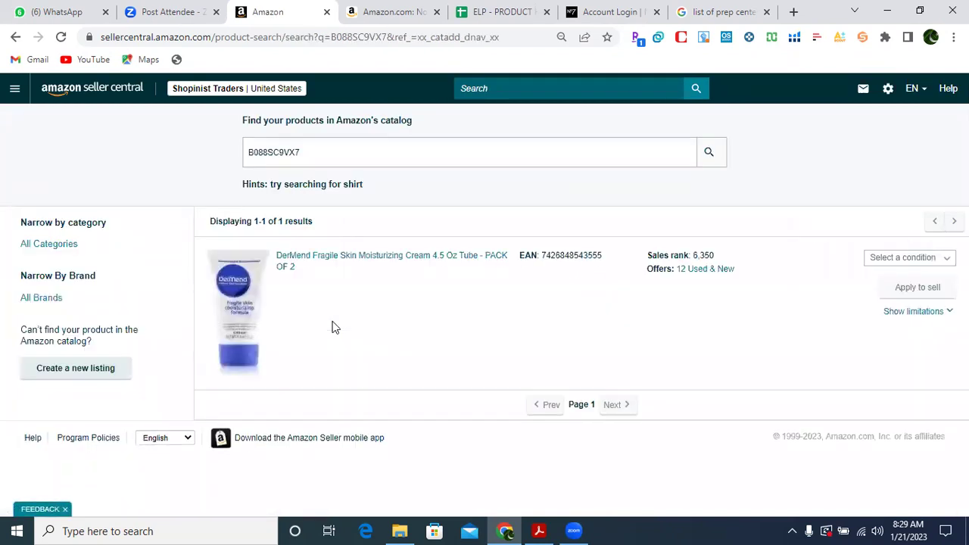
Choose New condition, apply to sell, and request approval for the Dermend brand.
{"action": "left_click", "coordinate": [886, 260]}
{"action": "left_click", "coordinate": [884, 275]}
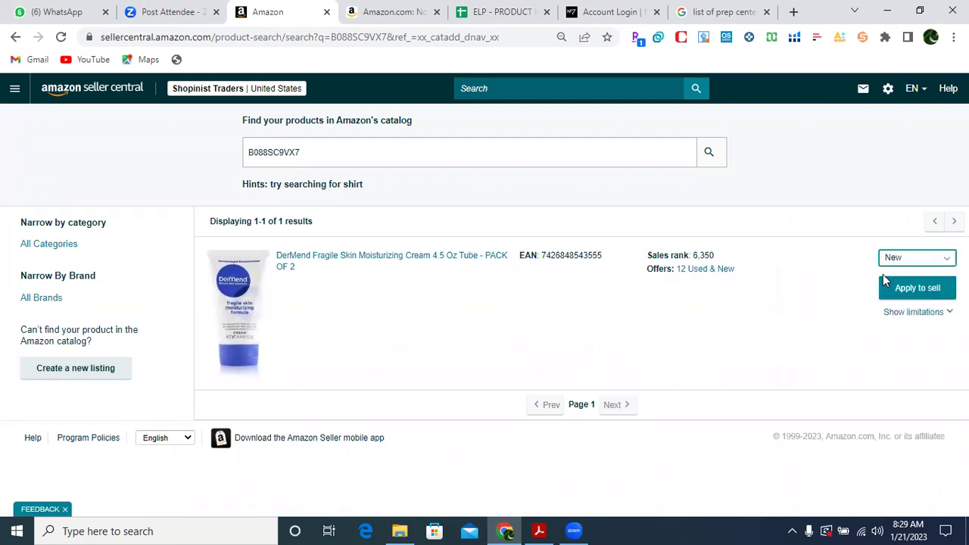
{"action": "left_click", "coordinate": [896, 293]}
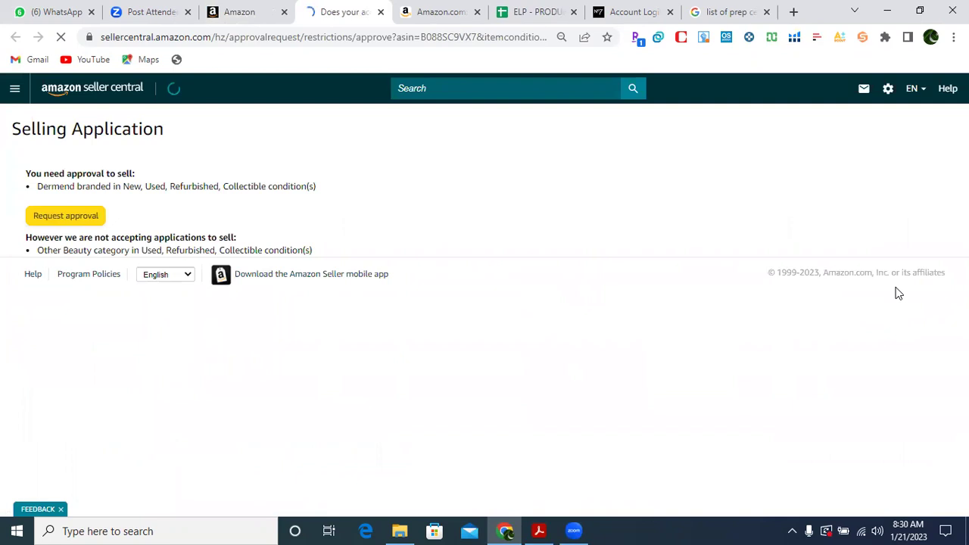
{"action": "left_click", "coordinate": [91, 219]}
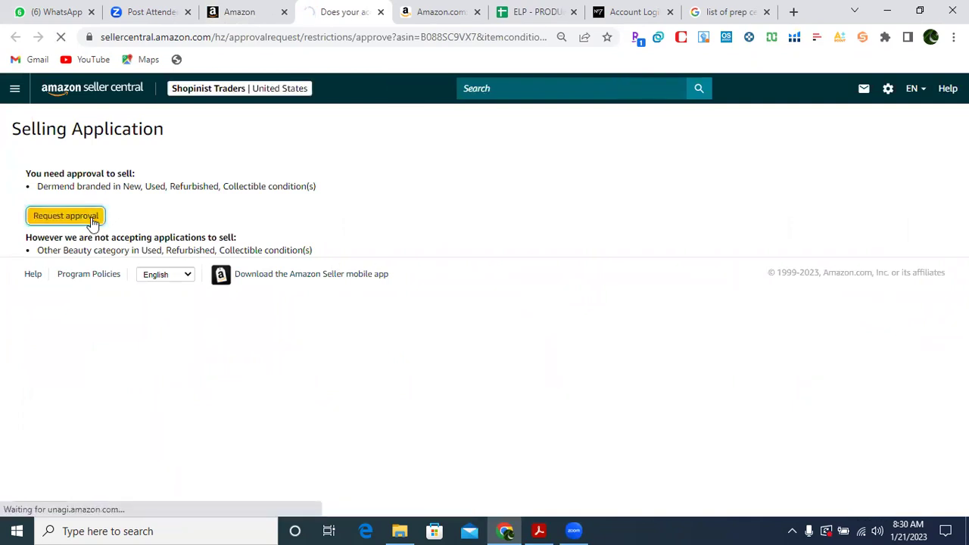
{"action": "left_click_drag", "start_coordinate": [19, 191], "coordinate": [486, 219]}
{"action": "left_click", "coordinate": [487, 219]}
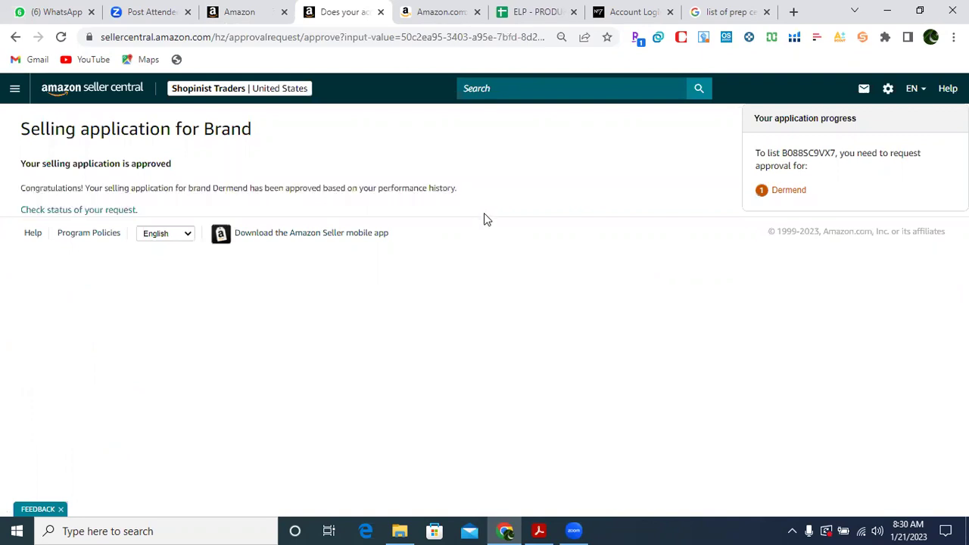
Go to Seller Central home, close the extra tab, and open Add Products.
{"action": "left_click", "coordinate": [78, 90]}
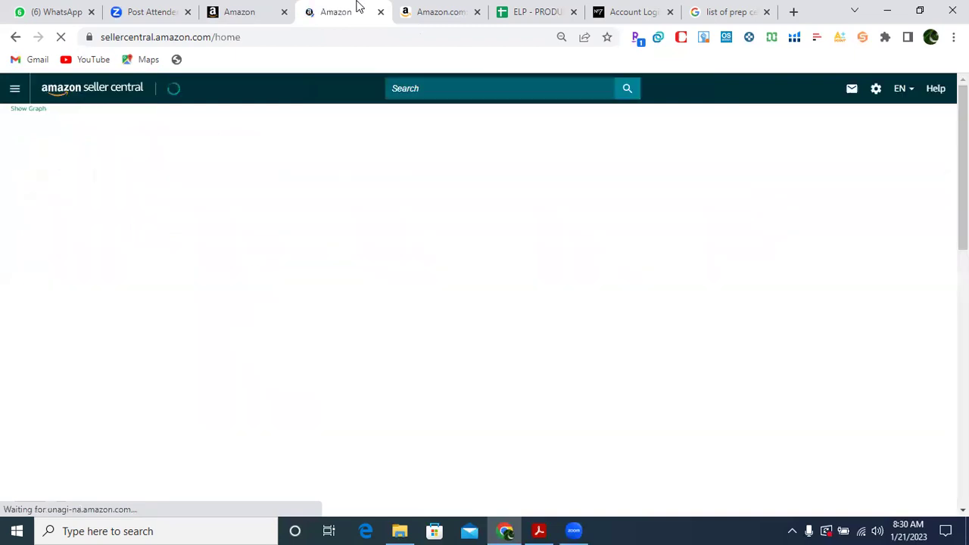
{"action": "middle_click", "coordinate": [358, 7]}
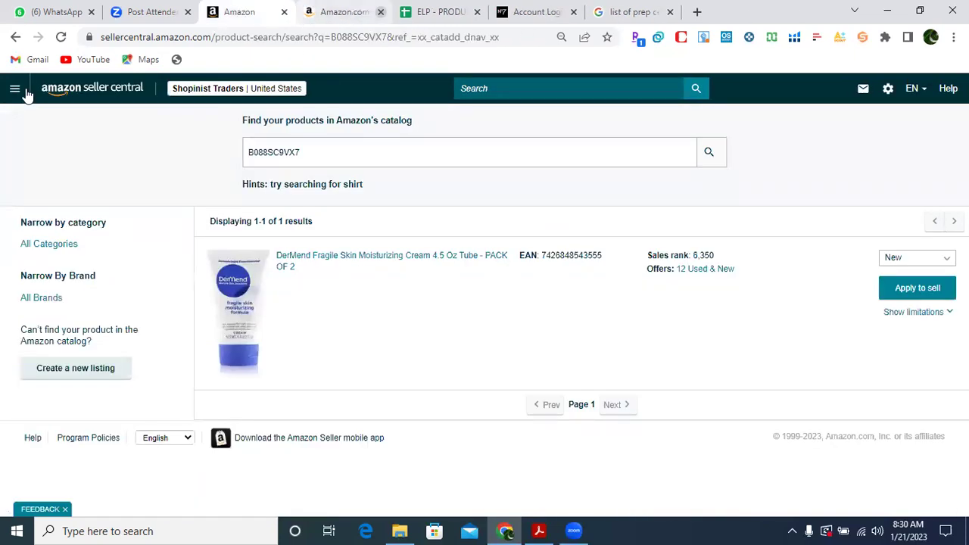
{"action": "left_click", "coordinate": [60, 94]}
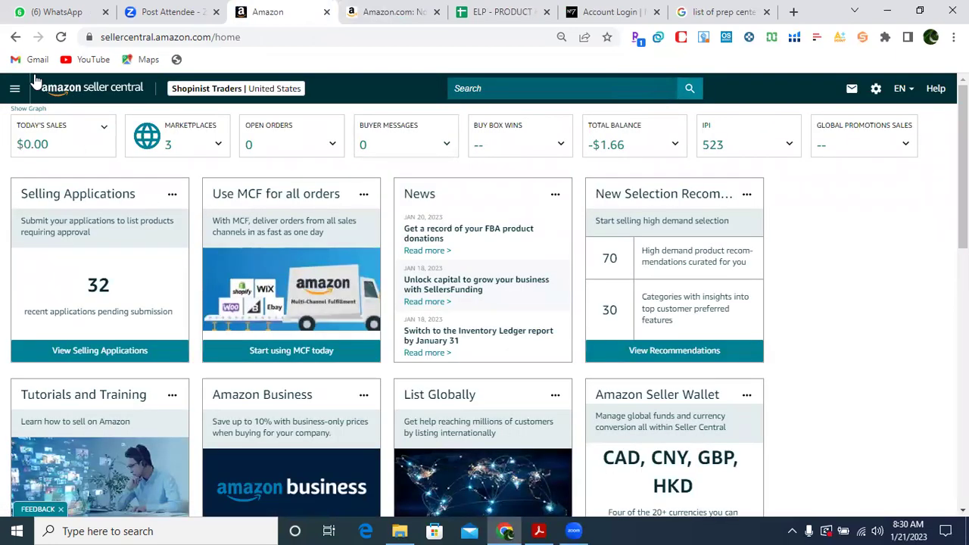
{"action": "left_click", "coordinate": [15, 91]}
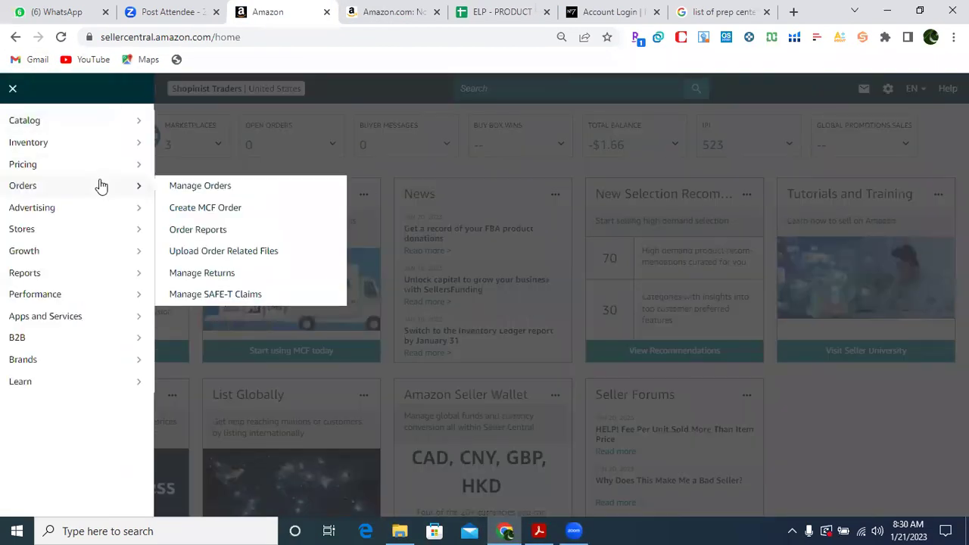
{"action": "mouse_move", "coordinate": [136, 123]}
{"action": "left_click", "coordinate": [175, 126]}
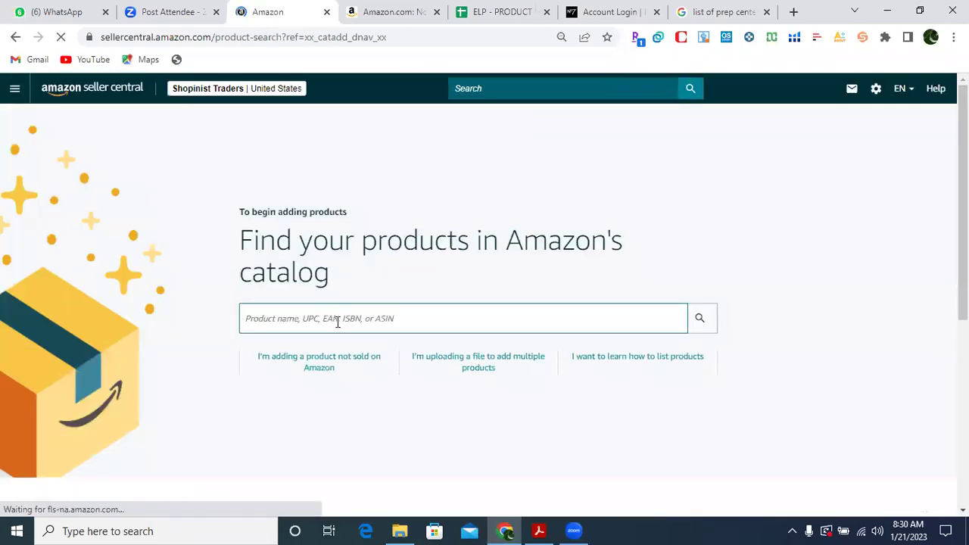
Search B088SC9VX7, set condition to New, and start selling the DerMend cream.
{"action": "left_click", "coordinate": [338, 321]}
{"action": "type", "text": "B088SC9VX7"}
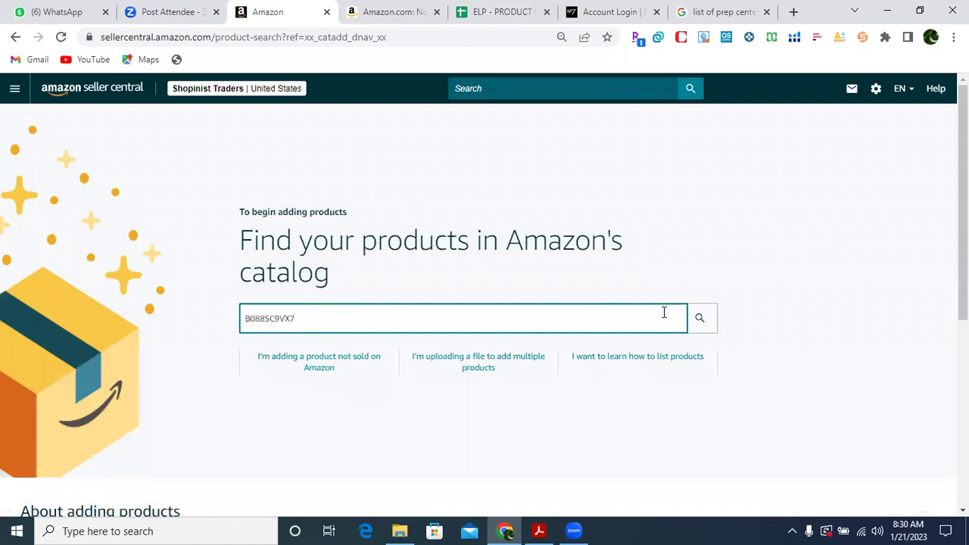
{"action": "left_click", "coordinate": [699, 317]}
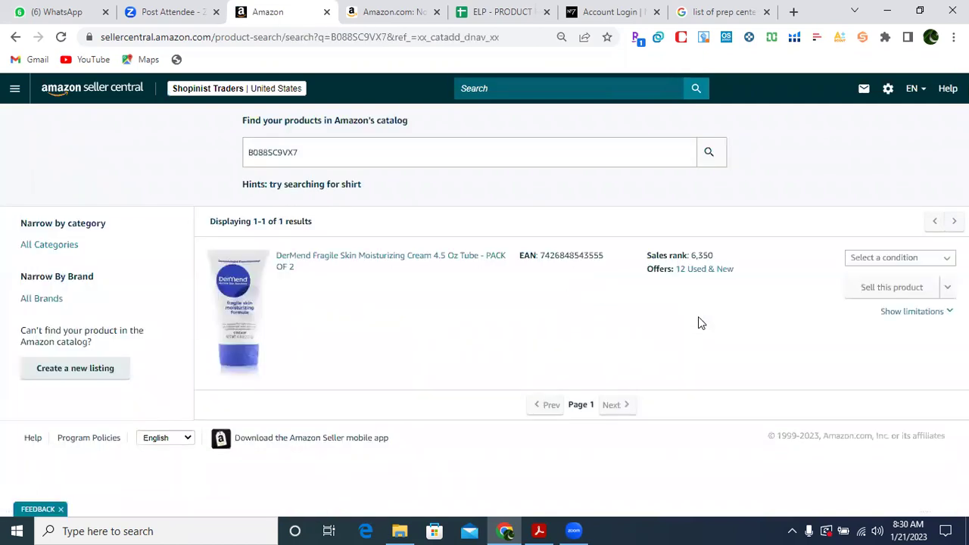
{"action": "left_click", "coordinate": [895, 260]}
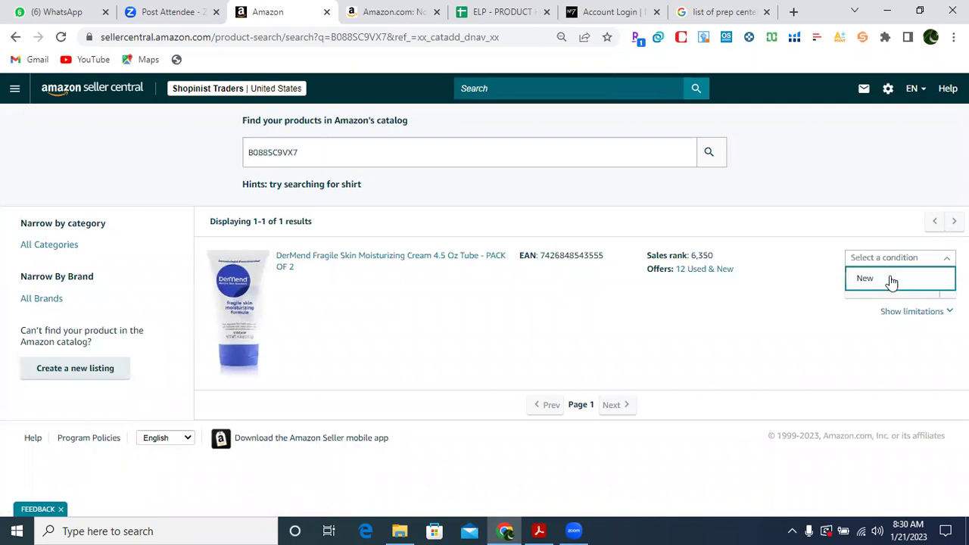
{"action": "left_click", "coordinate": [894, 282]}
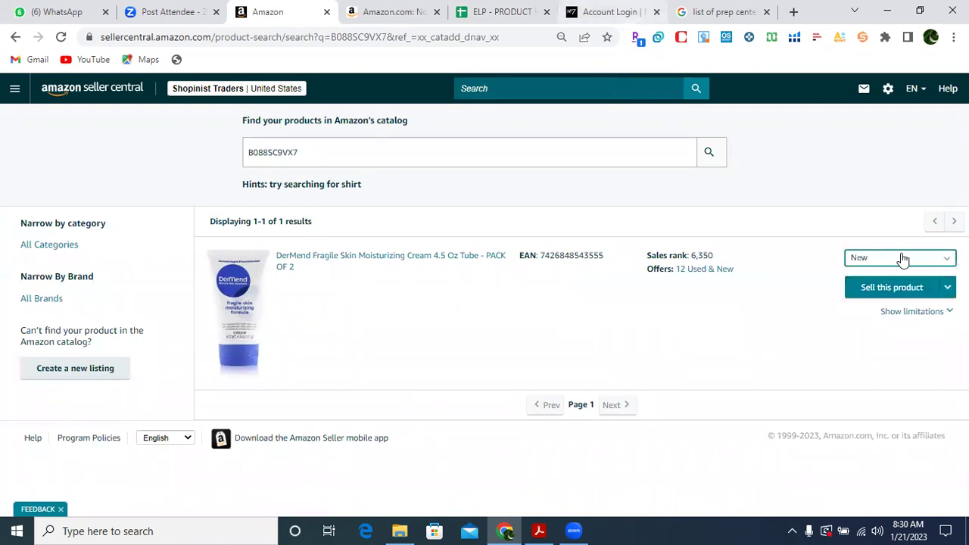
{"action": "left_click", "coordinate": [891, 292]}
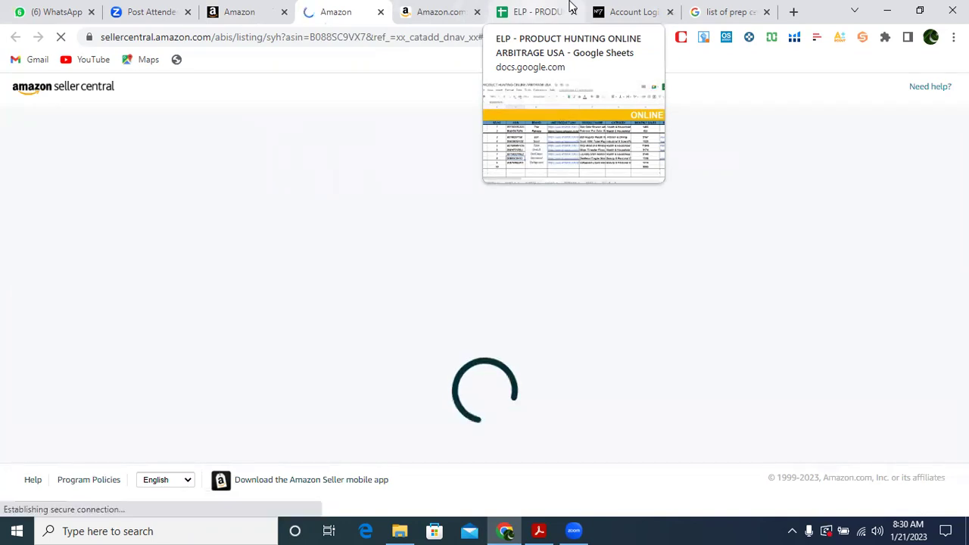
{"action": "left_click", "coordinate": [572, 7]}
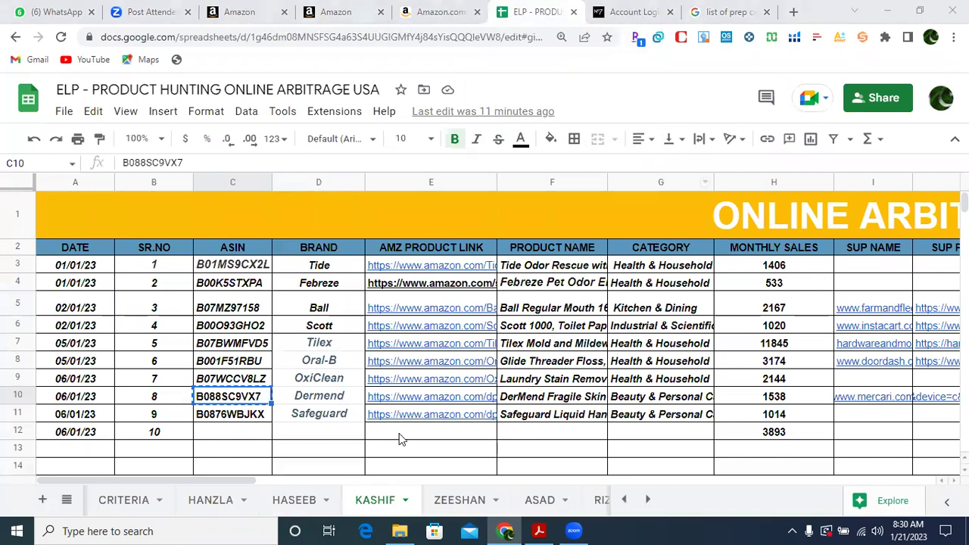
Move along the DerMend row and copy the Mercari supplier name.
{"action": "key", "text": "Right"}
{"action": "key", "text": "Right"}
{"action": "key", "text": "Right"}
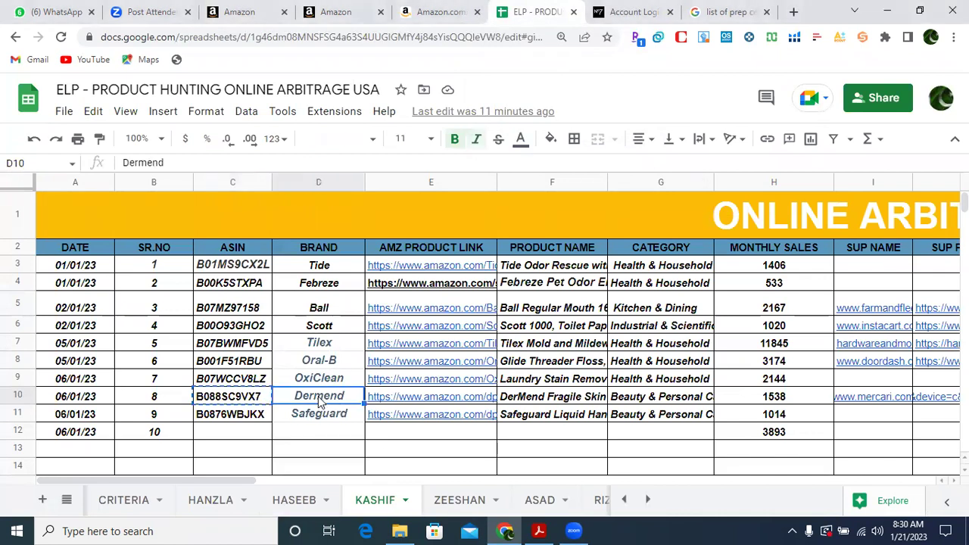
{"action": "key", "text": "Right"}
{"action": "key", "text": "Right"}
{"action": "key", "text": "Right"}
{"action": "key", "text": "Right"}
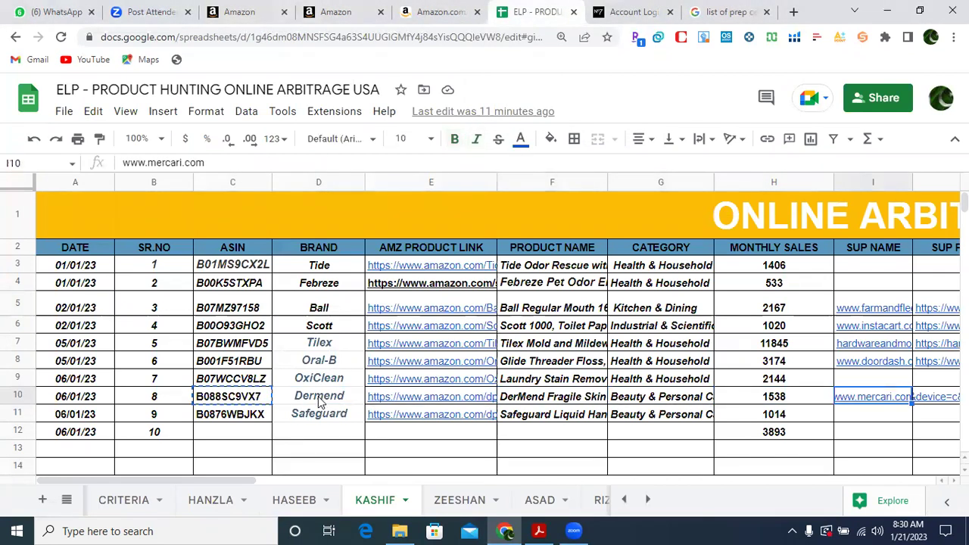
{"action": "key", "text": "Left"}
{"action": "key", "text": "ctrl+c"}
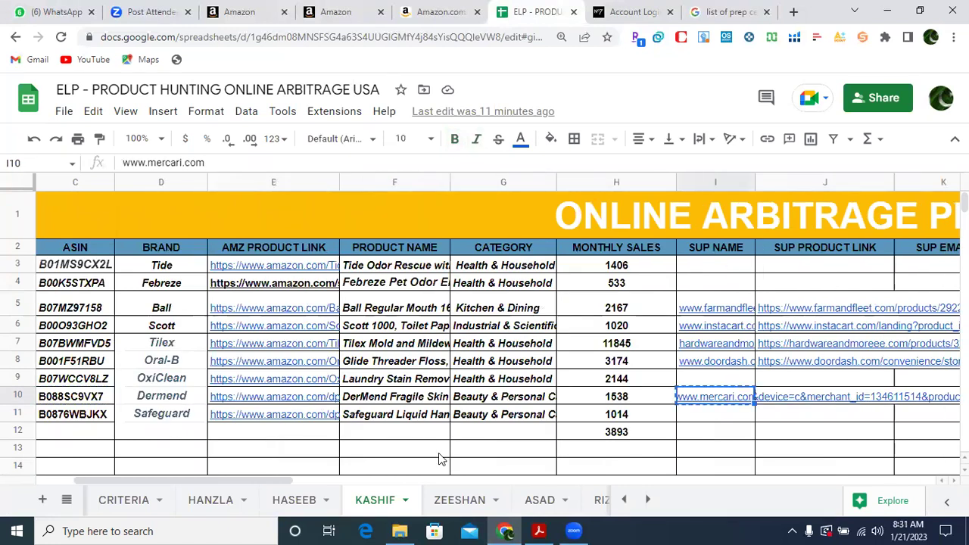
Copy the DerMend supplier name, link and email cells I10:K10.
{"action": "left_click", "coordinate": [746, 453]}
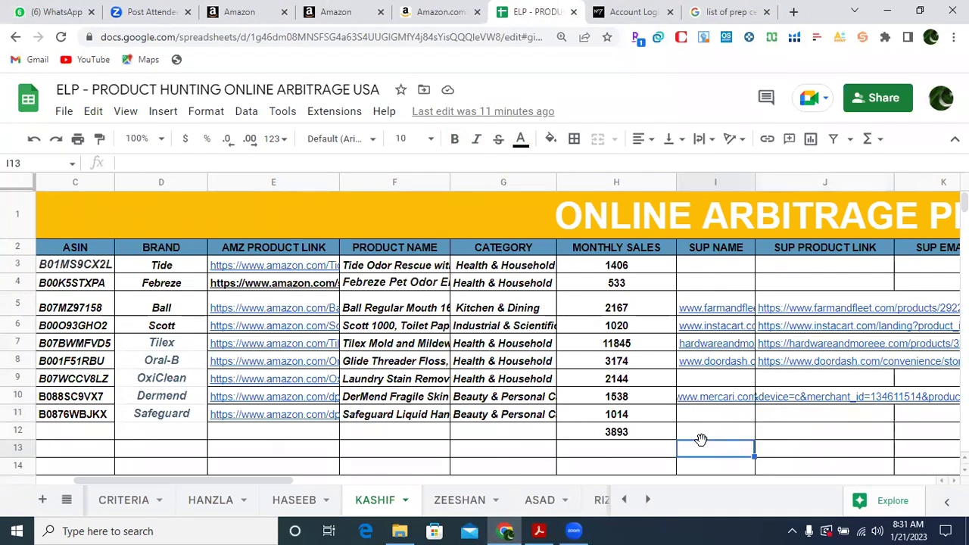
{"action": "left_click", "coordinate": [685, 398]}
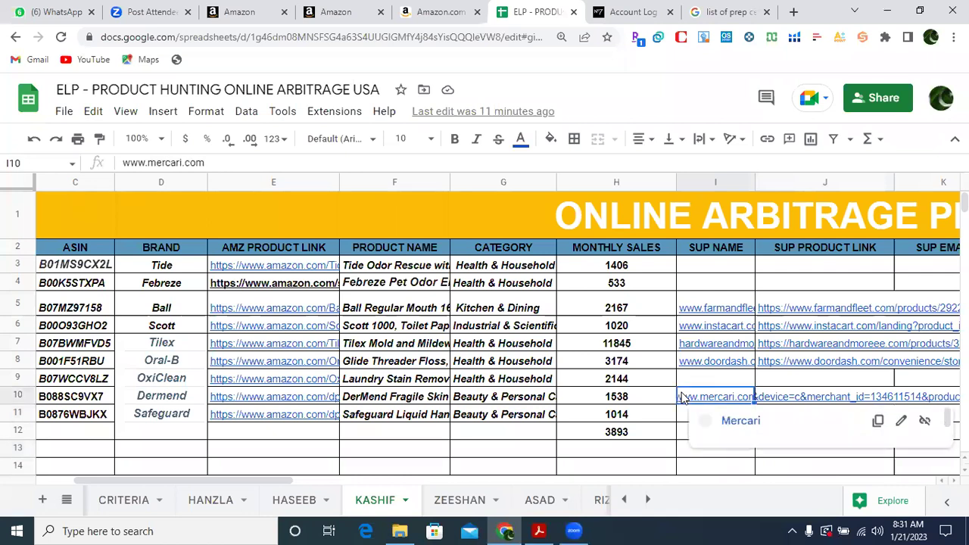
{"action": "key", "text": "shift+Right"}
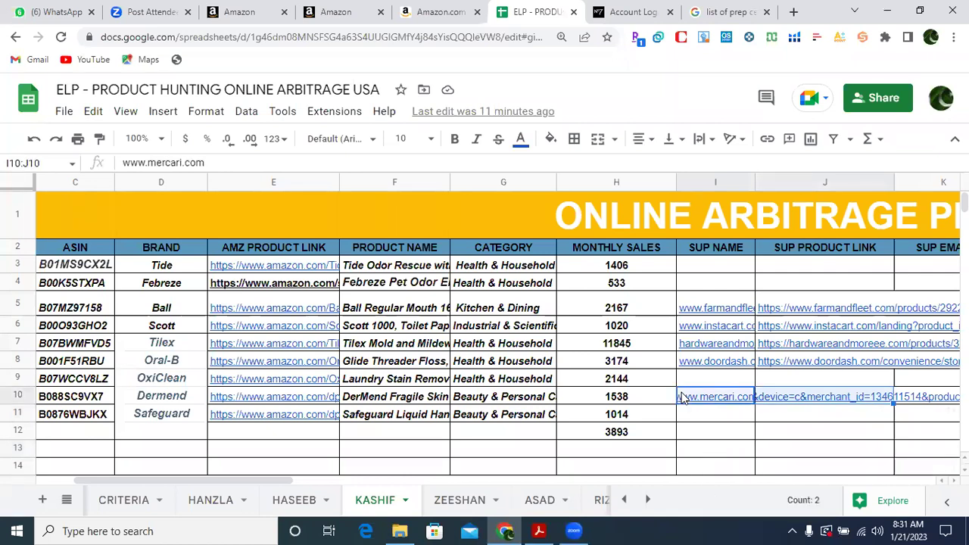
{"action": "key", "text": "shift+Right"}
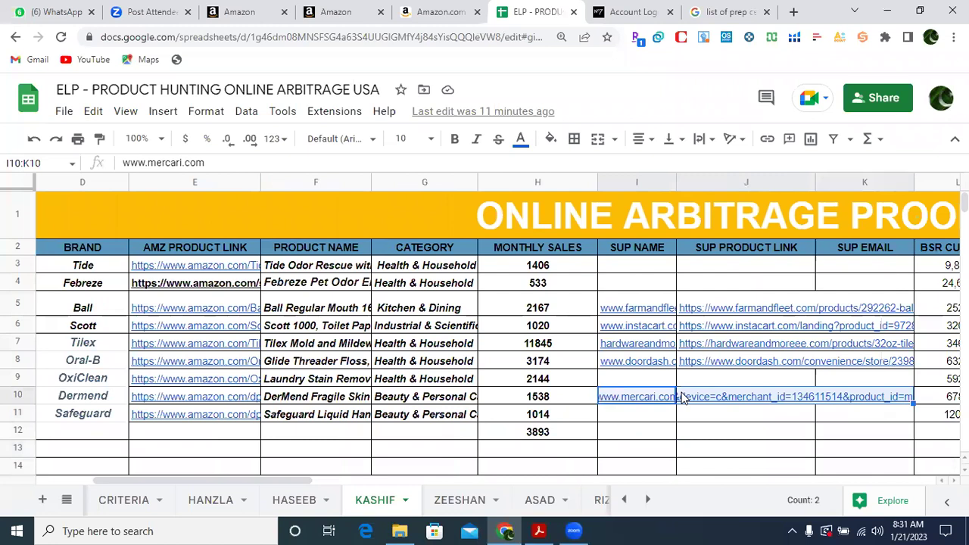
{"action": "key", "text": "ctrl+c"}
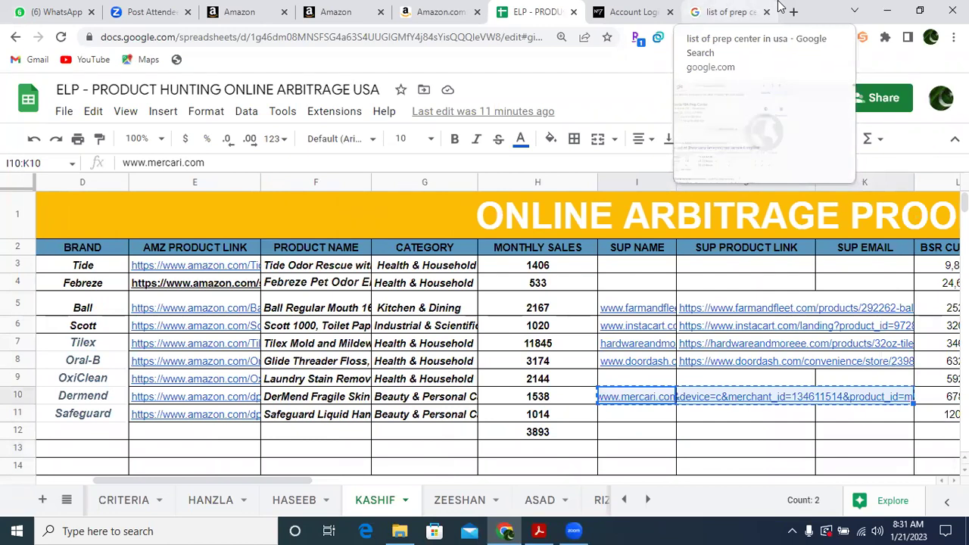
{"action": "key", "text": "ctrl+Tab"}
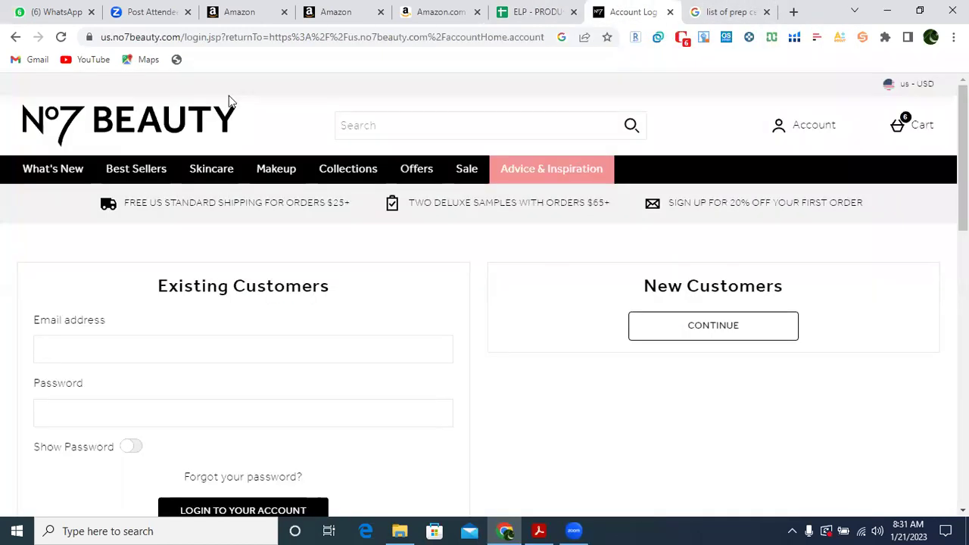
Back out of the No7 pages, try the pasted Mercari link, and close the error tab.
{"action": "left_click", "coordinate": [13, 38]}
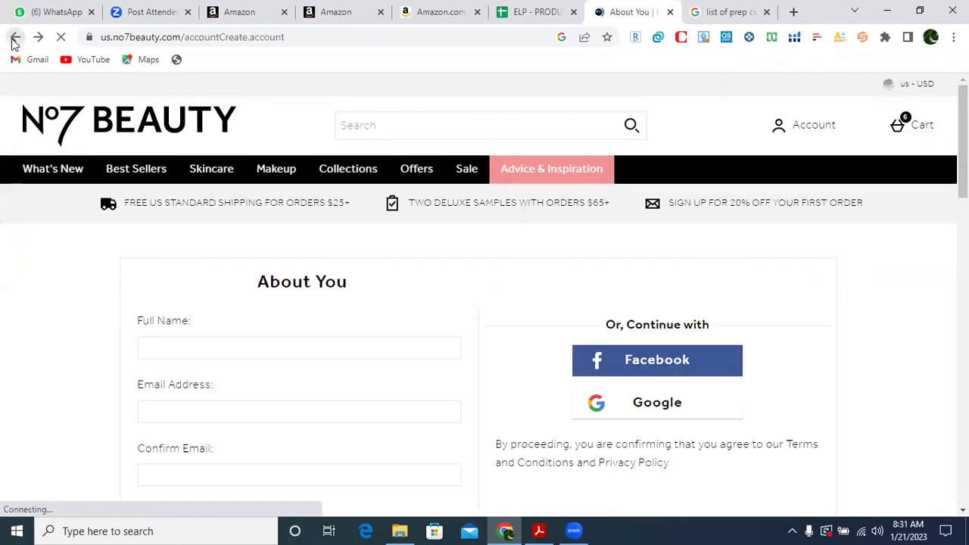
{"action": "left_click", "coordinate": [13, 37]}
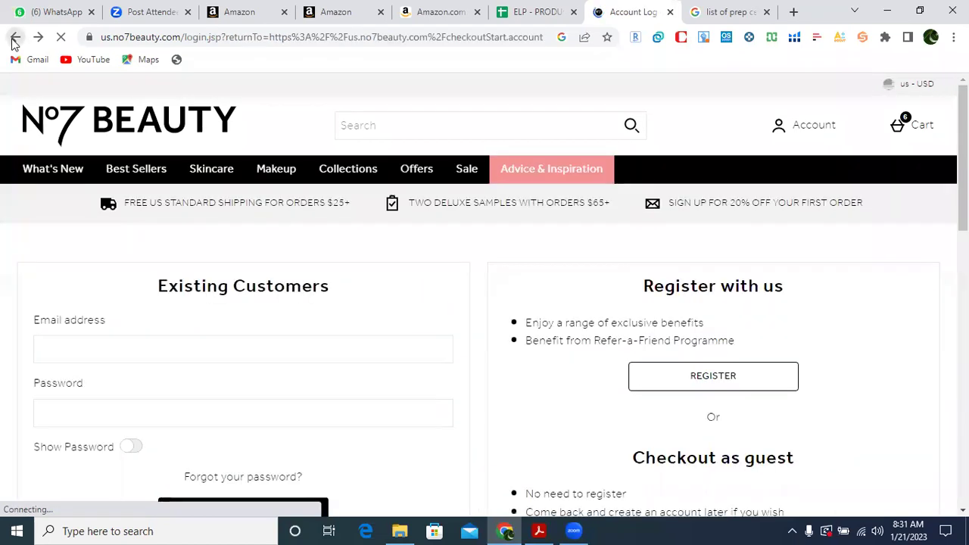
{"action": "left_click", "coordinate": [14, 38]}
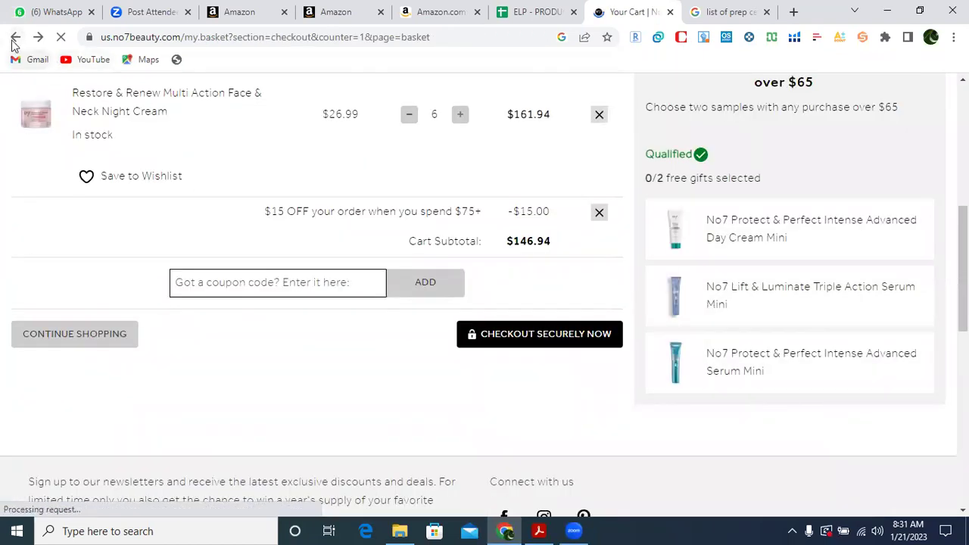
{"action": "left_click", "coordinate": [11, 41]}
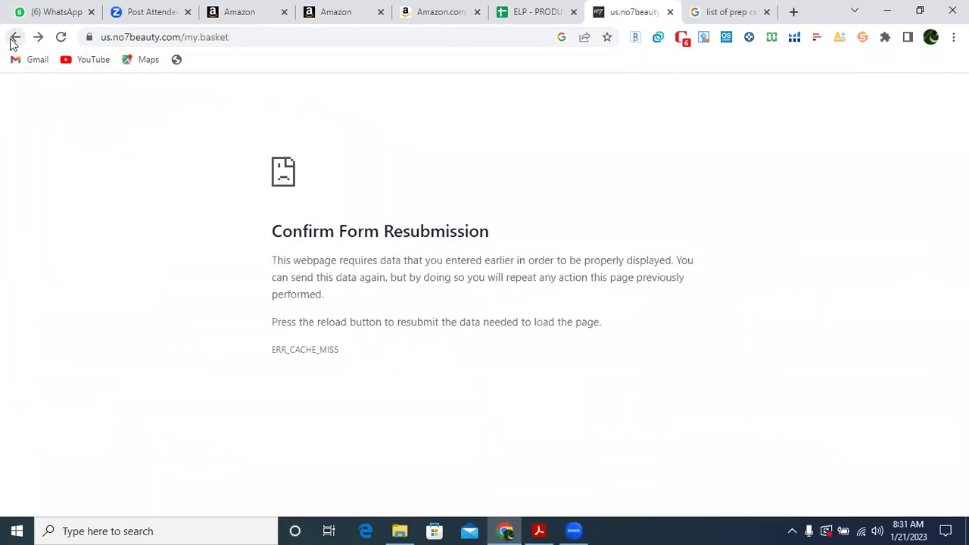
{"action": "left_click", "coordinate": [11, 41]}
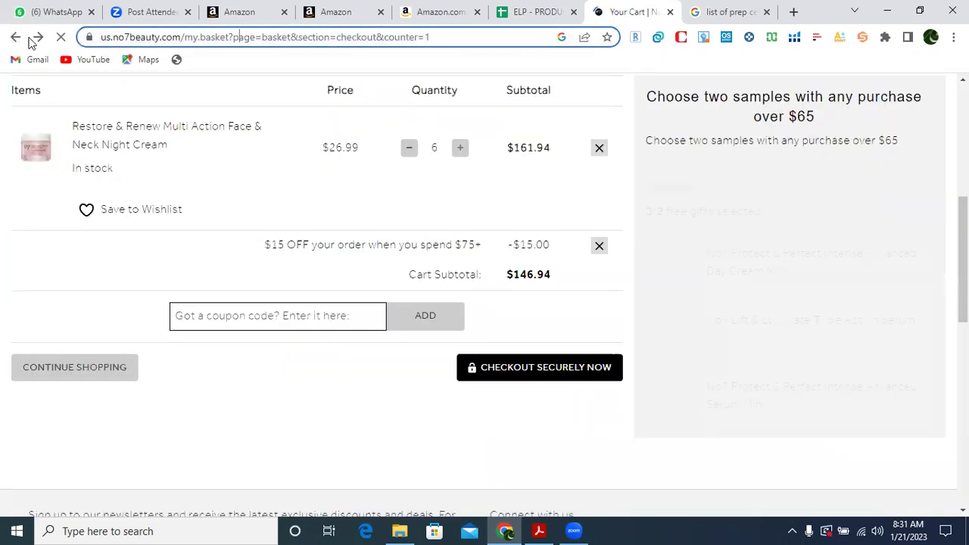
{"action": "key", "text": "BackSpace"}
{"action": "key", "text": "ctrl+v"}
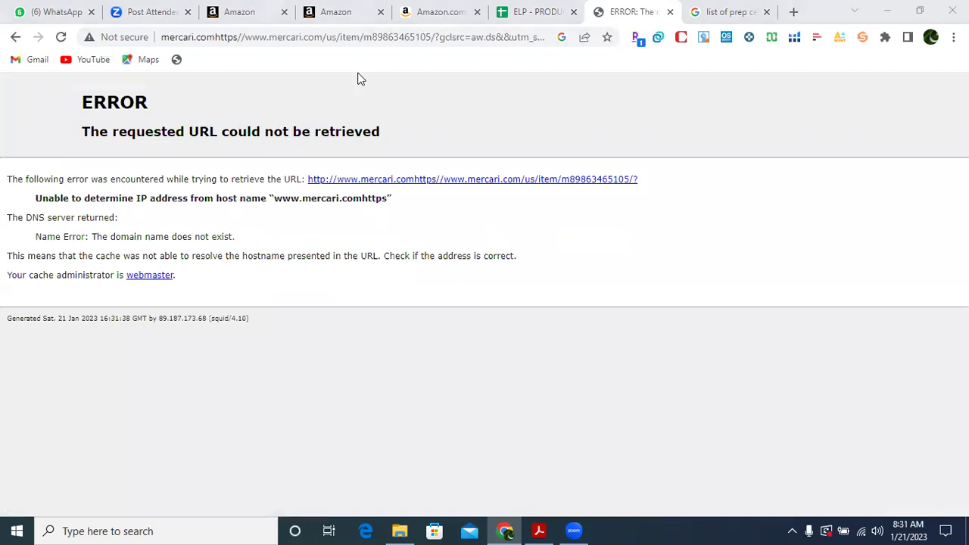
{"action": "left_click", "coordinate": [670, 12]}
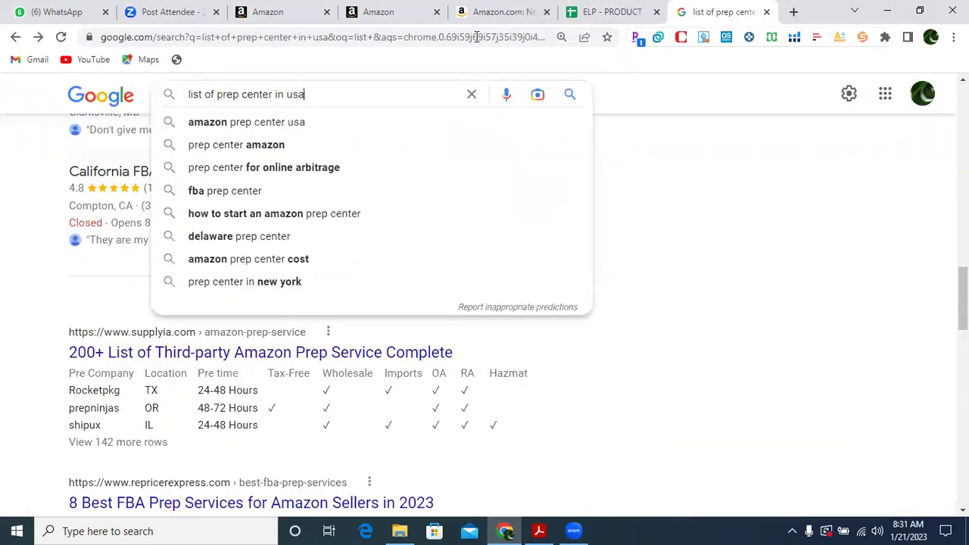
{"action": "key", "text": "BackSpace"}
{"action": "key", "text": "BackSpace"}
{"action": "key", "text": "BackSpace"}
{"action": "key", "text": "BackSpace"}
{"action": "key", "text": "BackSpace"}
{"action": "key", "text": "BackSpace"}
{"action": "key", "text": "BackSpace"}
{"action": "key", "text": "BackSpace"}
{"action": "key", "text": "BackSpace"}
{"action": "key", "text": "BackSpace"}
{"action": "key", "text": "BackSpace"}
{"action": "key", "text": "BackSpace"}
{"action": "key", "text": "BackSpace"}
{"action": "key", "text": "BackSpace"}
{"action": "key", "text": "BackSpace"}
{"action": "key", "text": "BackSpace"}
{"action": "key", "text": "BackSpace"}
{"action": "key", "text": "BackSpace"}
{"action": "key", "text": "BackSpace"}
{"action": "key", "text": "BackSpace"}
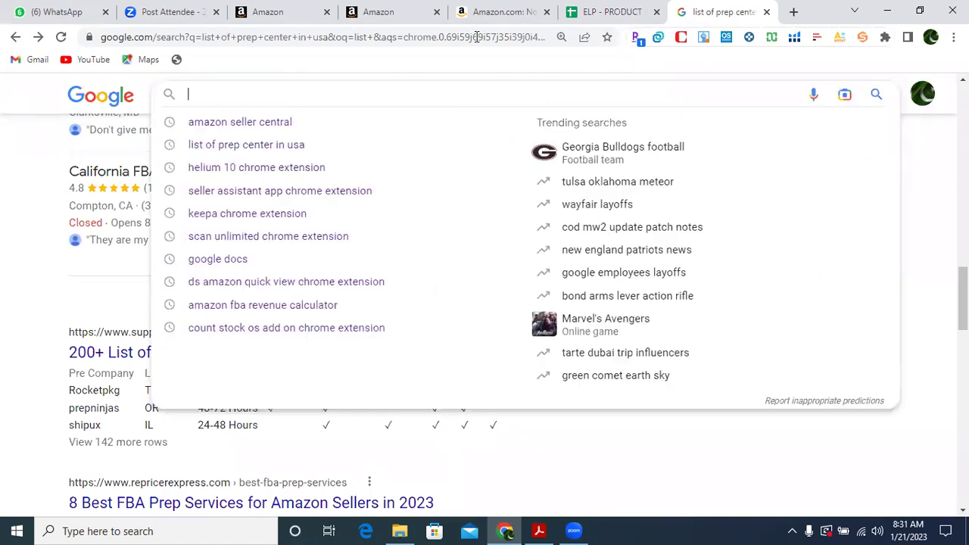
Close the Seller Central and No7 night cream tabs and copy the DerMend Amazon link in E10.
{"action": "left_click", "coordinate": [477, 17]}
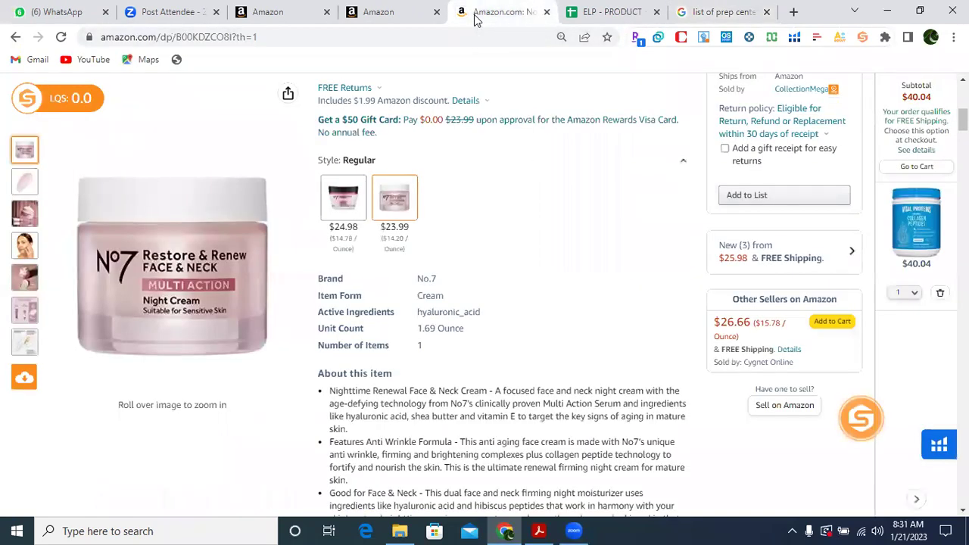
{"action": "left_click", "coordinate": [436, 13]}
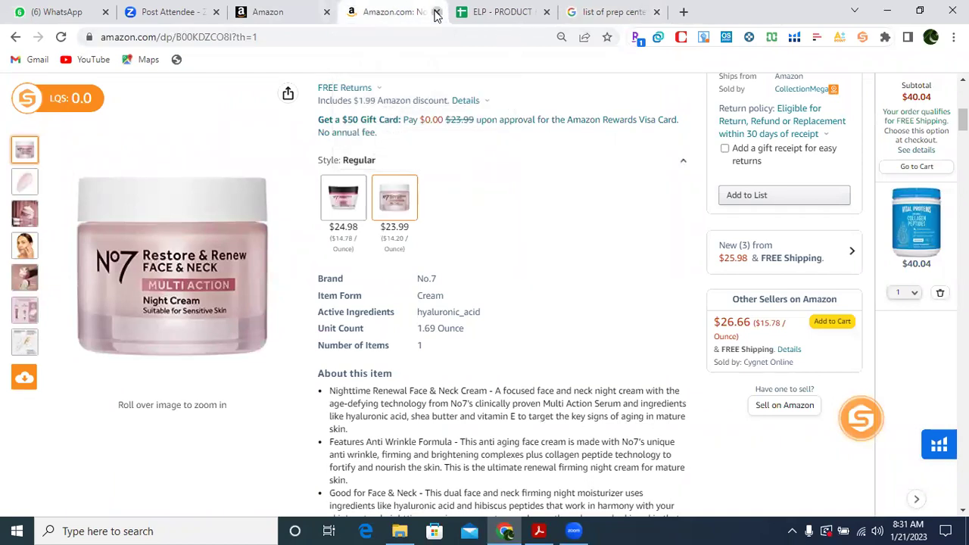
{"action": "left_click", "coordinate": [436, 13]}
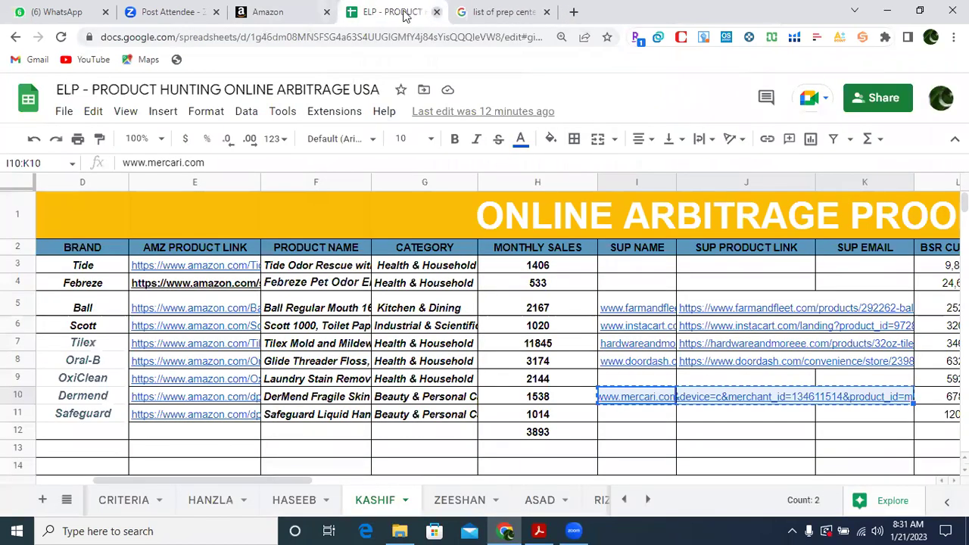
{"action": "left_click", "coordinate": [309, 394]}
{"action": "key", "text": "Left"}
{"action": "key", "text": "ctrl+c"}
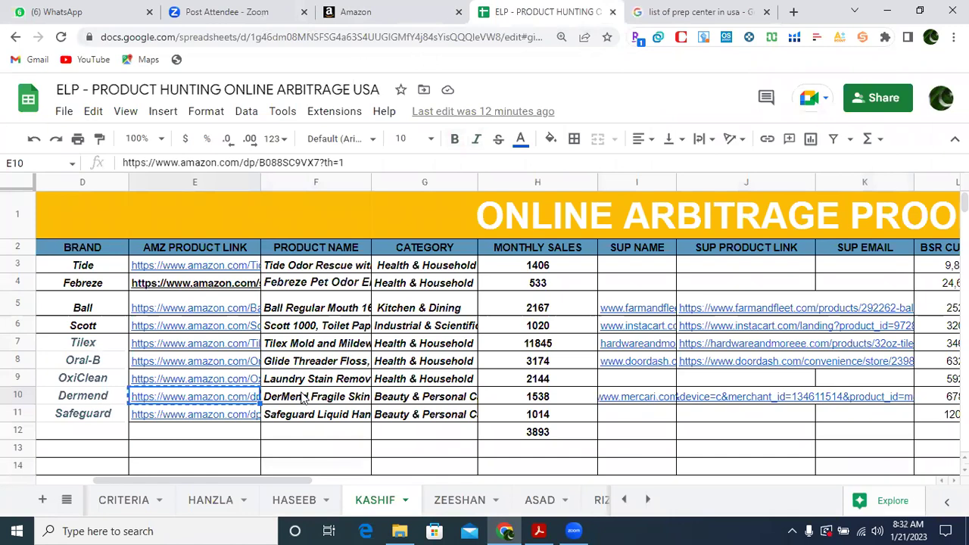
Open the DerMend Amazon product link in a new tab.
{"action": "left_click", "coordinate": [793, 13]}
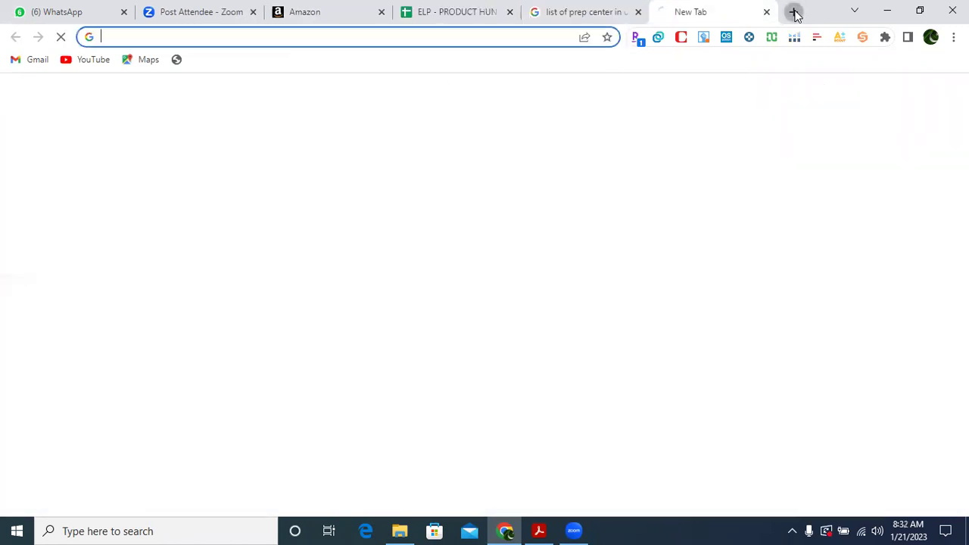
{"action": "key", "text": "ctrl+v"}
{"action": "key", "text": "Return"}
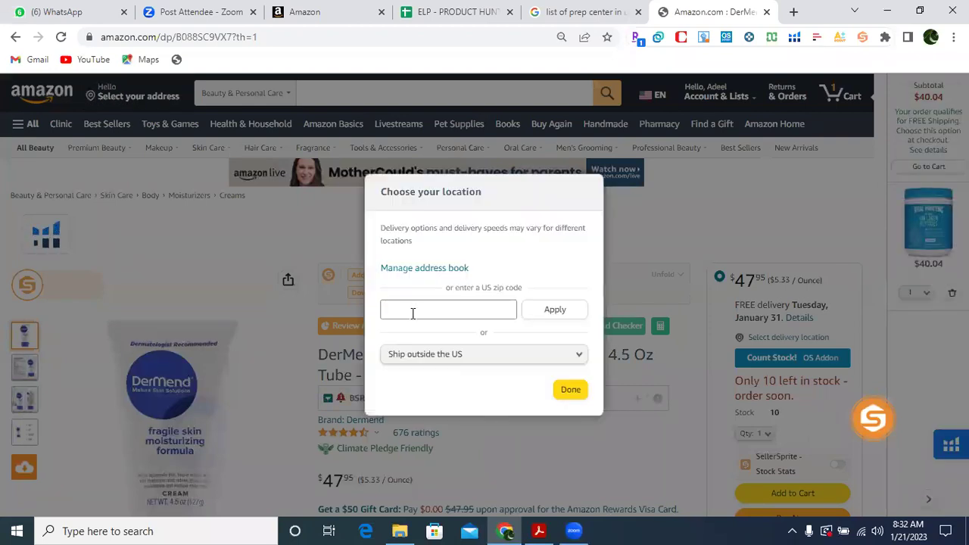
Set delivery to the saved New York ZIP code and select the full product title.
{"action": "left_click", "coordinate": [413, 311]}
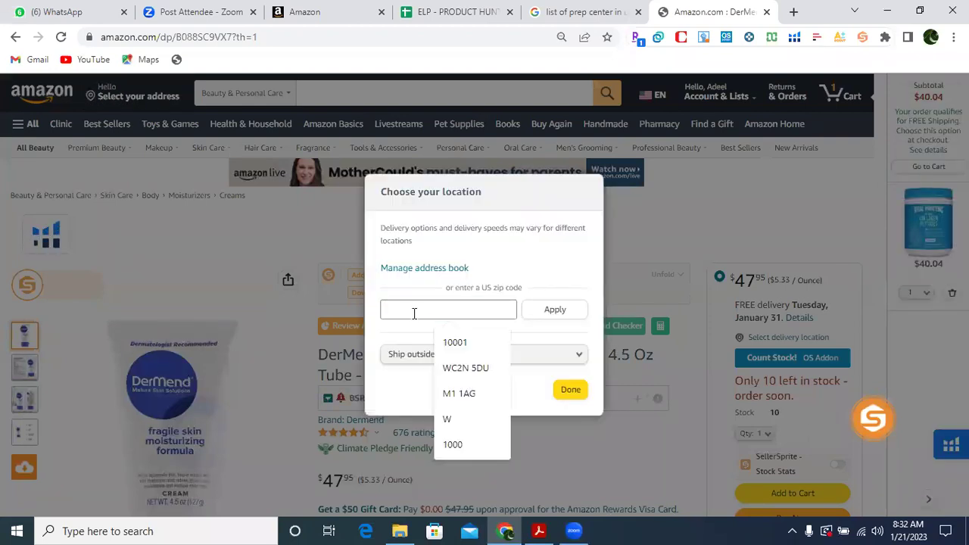
{"action": "left_click", "coordinate": [455, 343]}
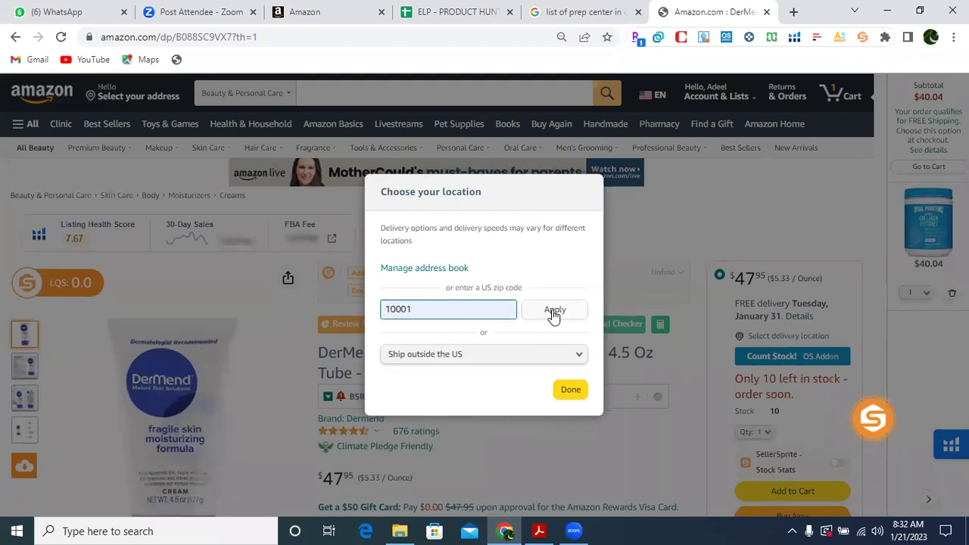
{"action": "left_click", "coordinate": [553, 314]}
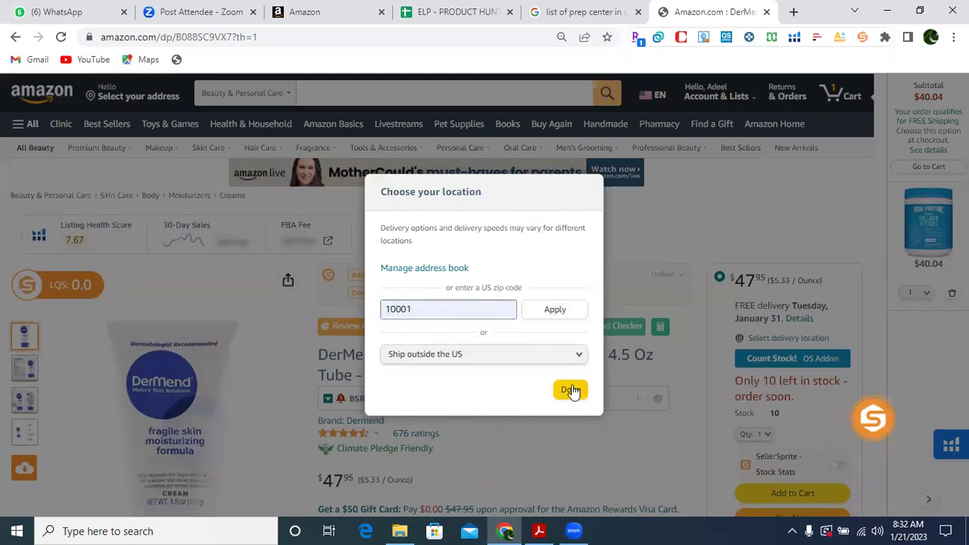
{"action": "left_click", "coordinate": [569, 399]}
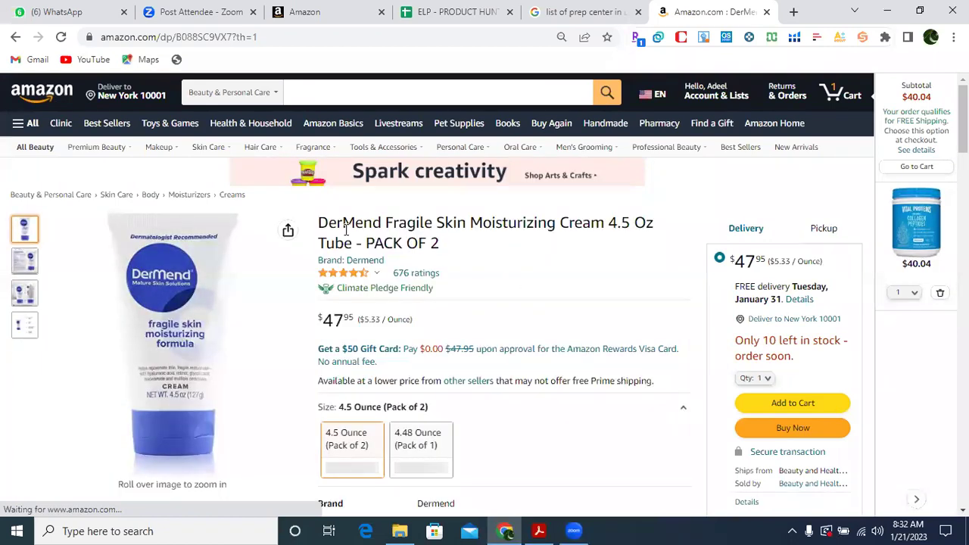
{"action": "left_click_drag", "start_coordinate": [319, 222], "coordinate": [449, 249]}
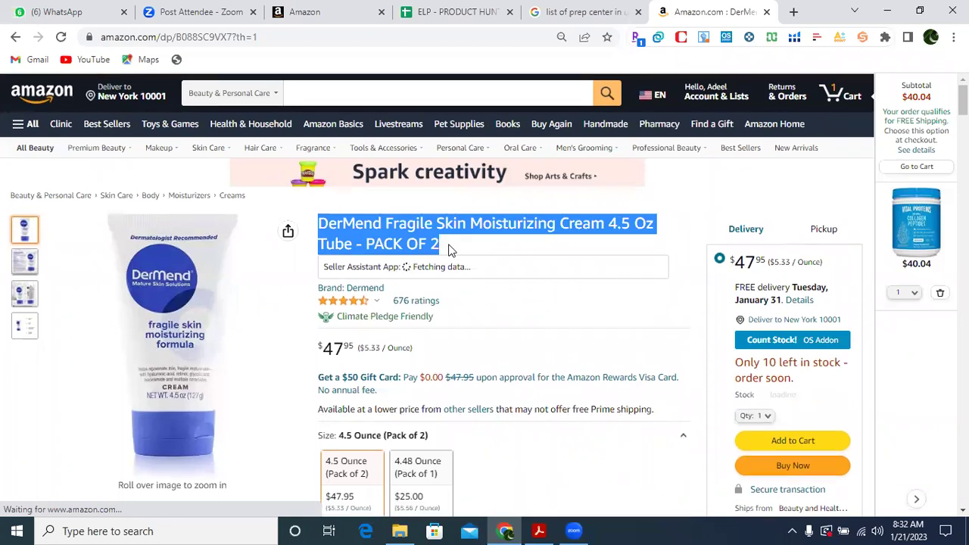
Search Google for the copied DerMend product title and show Shopping results.
{"action": "left_click", "coordinate": [596, 14]}
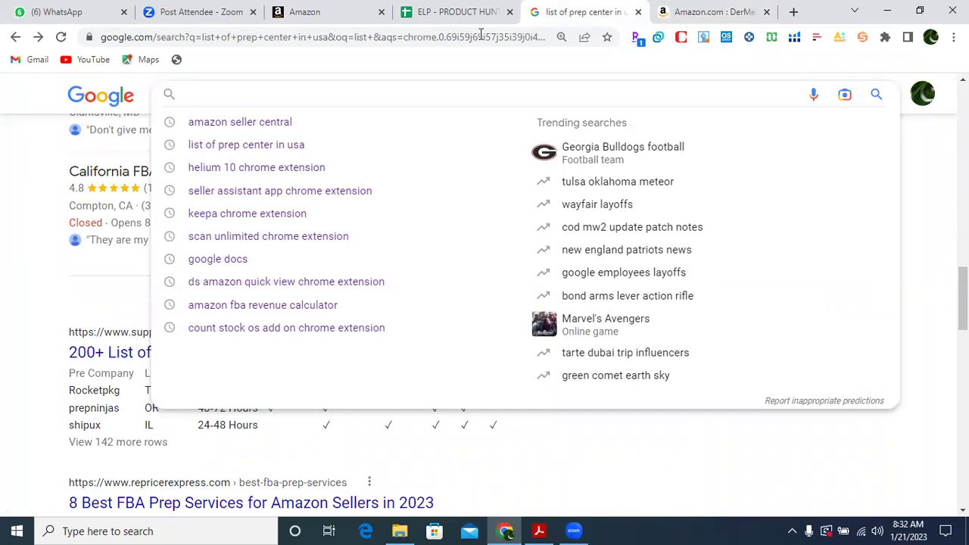
{"action": "key", "text": "ctrl+v"}
{"action": "key", "text": "Return"}
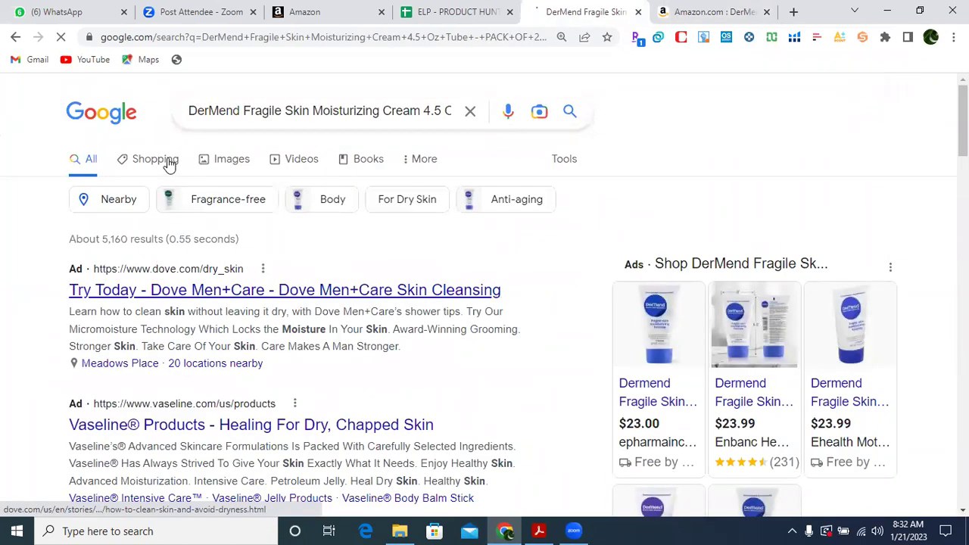
{"action": "left_click", "coordinate": [168, 163]}
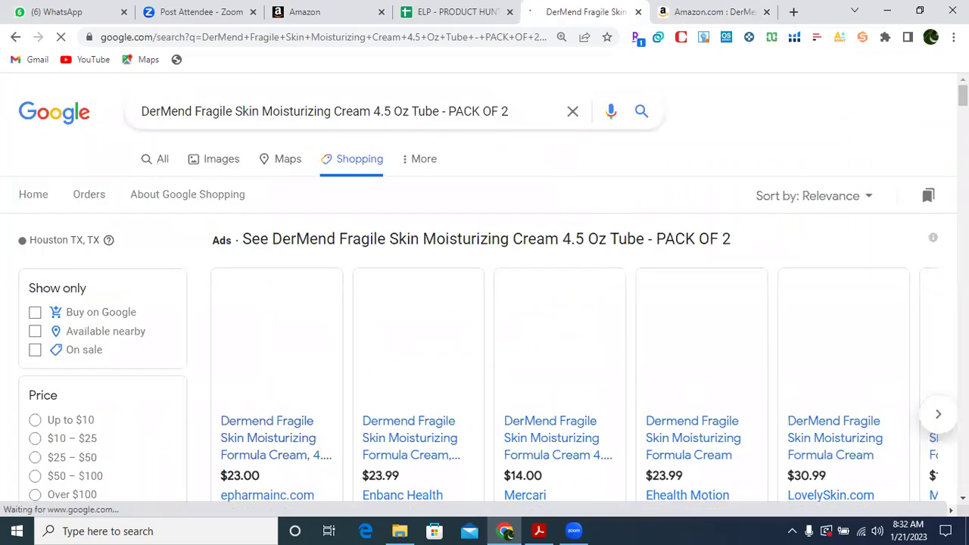
Find the $14.00 Mercari offer and open its listing in a new tab.
{"action": "scroll", "coordinate": [484, 288], "scroll_direction": "down", "scroll_amount": 1}
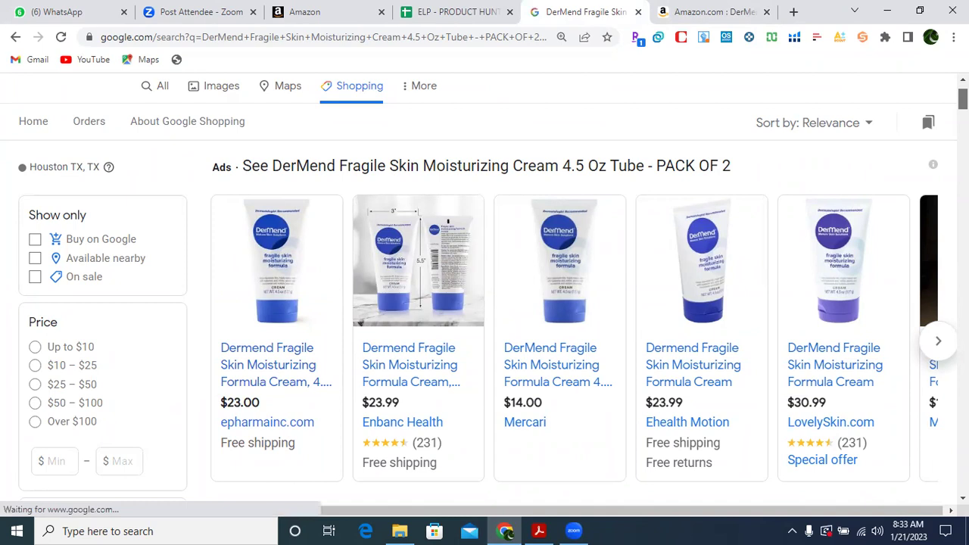
{"action": "scroll", "coordinate": [484, 288], "scroll_direction": "down", "scroll_amount": 3}
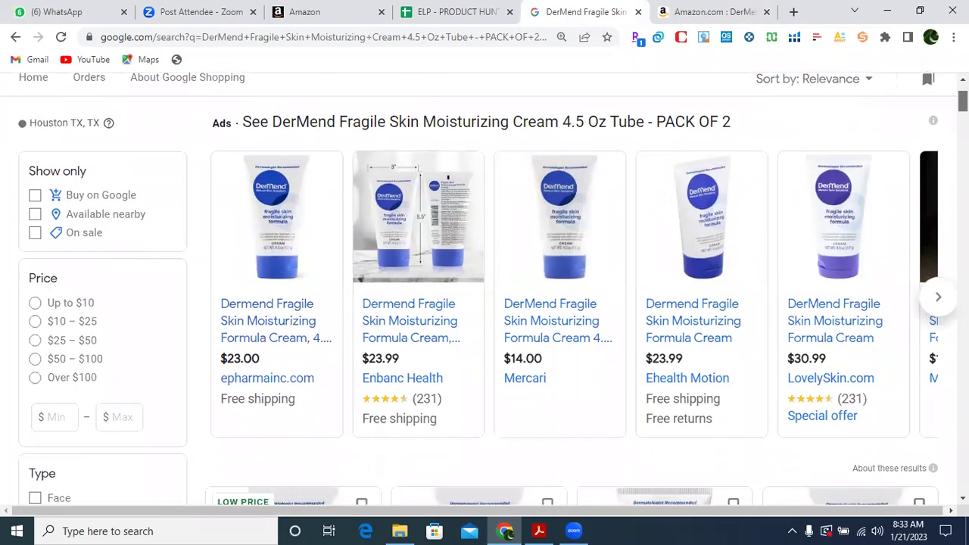
{"action": "scroll", "coordinate": [485, 303], "scroll_direction": "down", "scroll_amount": 2}
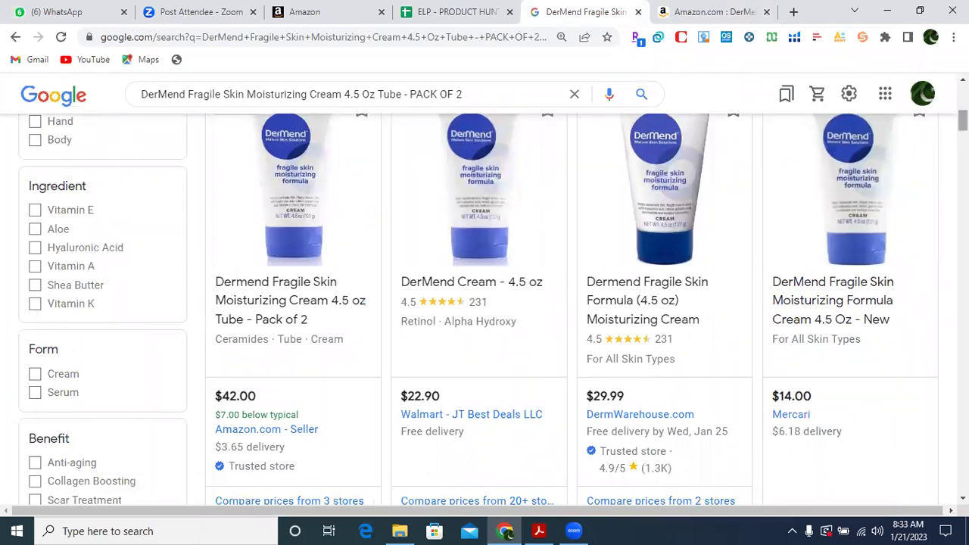
{"action": "left_click", "coordinate": [820, 290]}
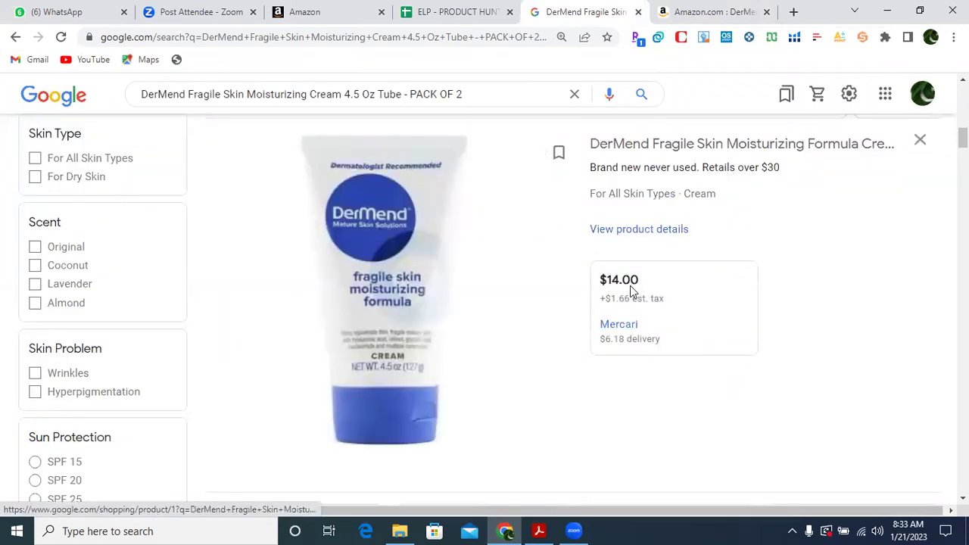
{"action": "left_click", "coordinate": [426, 297]}
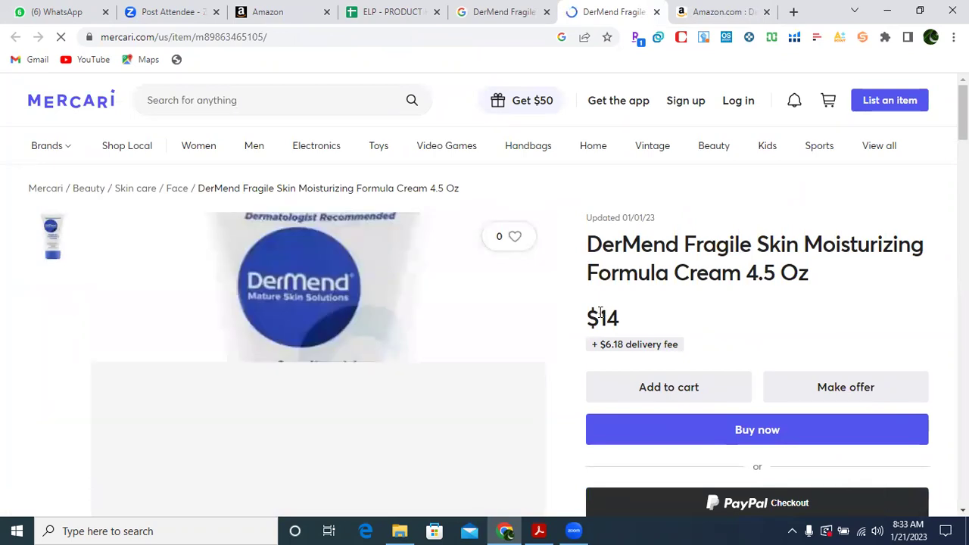
Dismiss the Mercari cookie notice and compare the cream's photo and $14 price against Amazon.
{"action": "left_click_drag", "start_coordinate": [600, 316], "coordinate": [628, 321]}
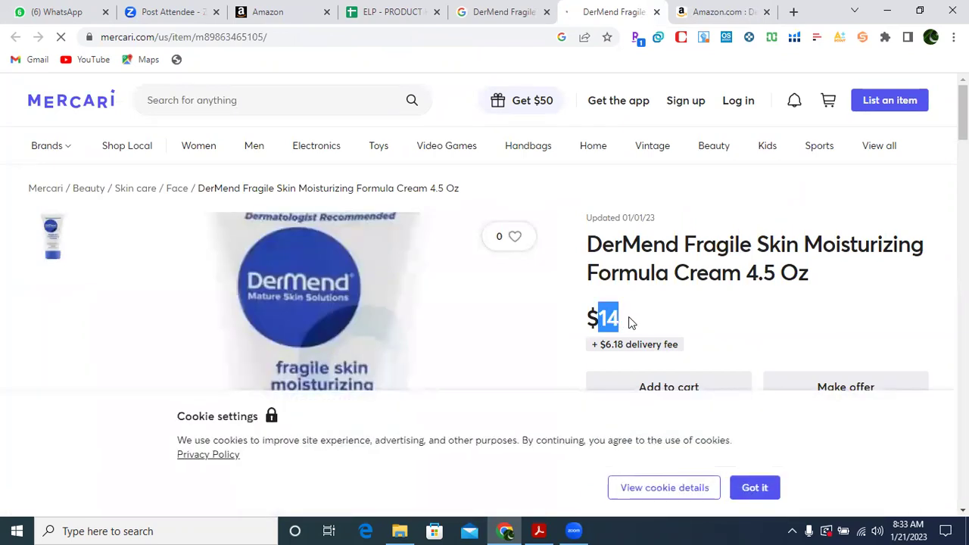
{"action": "left_click", "coordinate": [748, 489]}
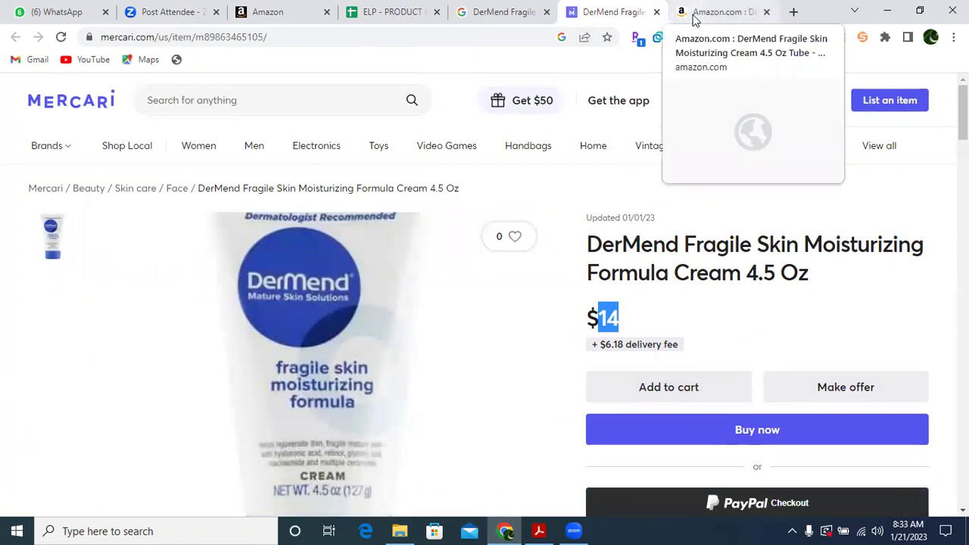
{"action": "scroll", "coordinate": [485, 303], "scroll_direction": "down", "scroll_amount": 2}
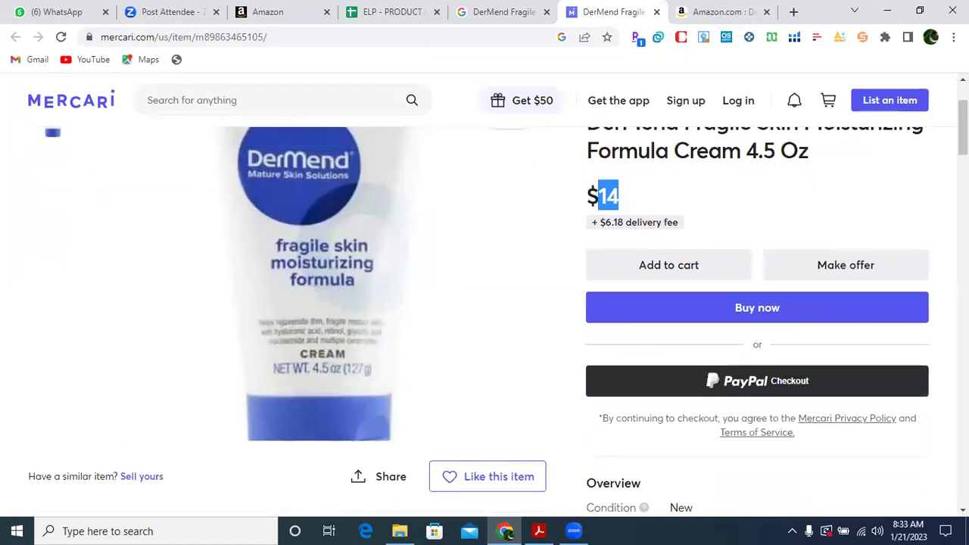
{"action": "scroll", "coordinate": [485, 303], "scroll_direction": "up", "scroll_amount": 1}
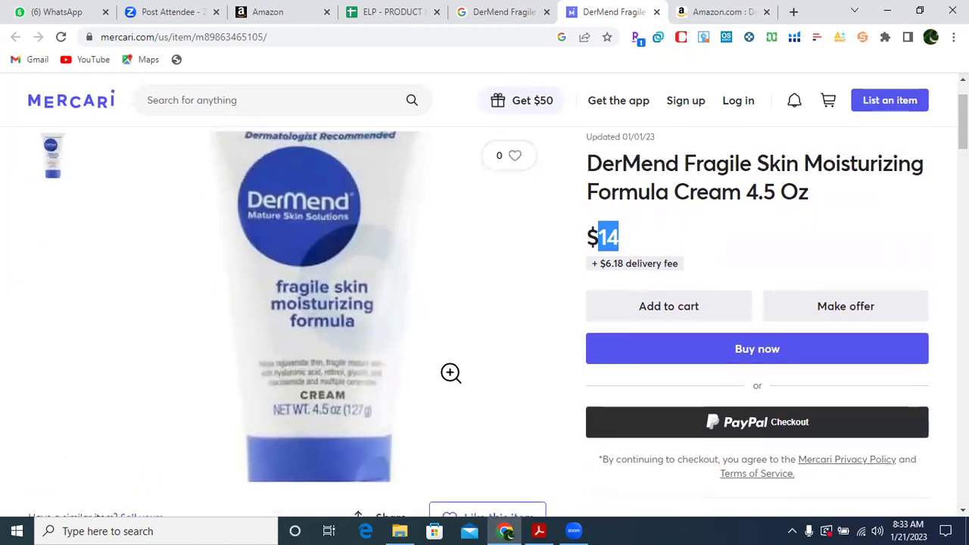
{"action": "left_click", "coordinate": [291, 246]}
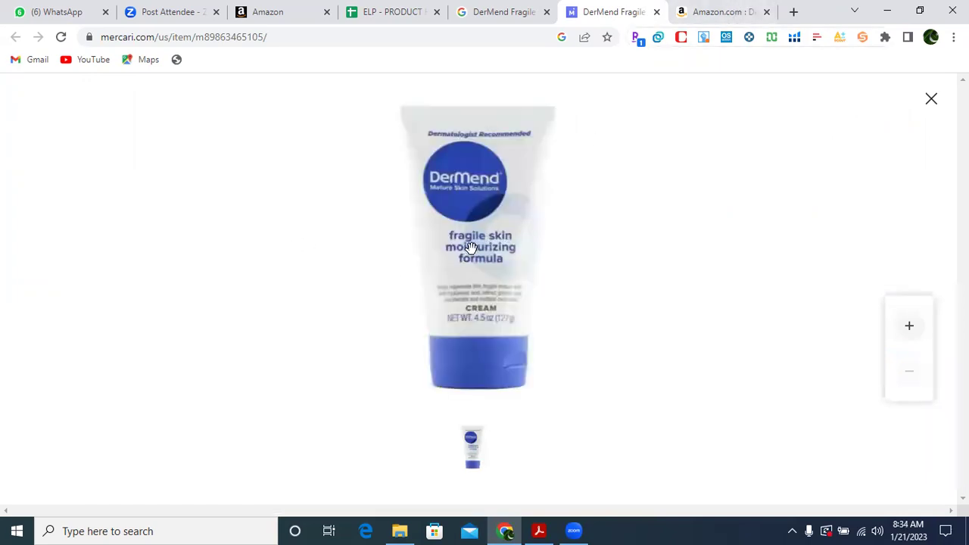
{"action": "scroll", "coordinate": [471, 249], "scroll_direction": "up", "scroll_amount": 2}
{"action": "scroll", "coordinate": [471, 249], "scroll_direction": "up", "scroll_amount": 1}
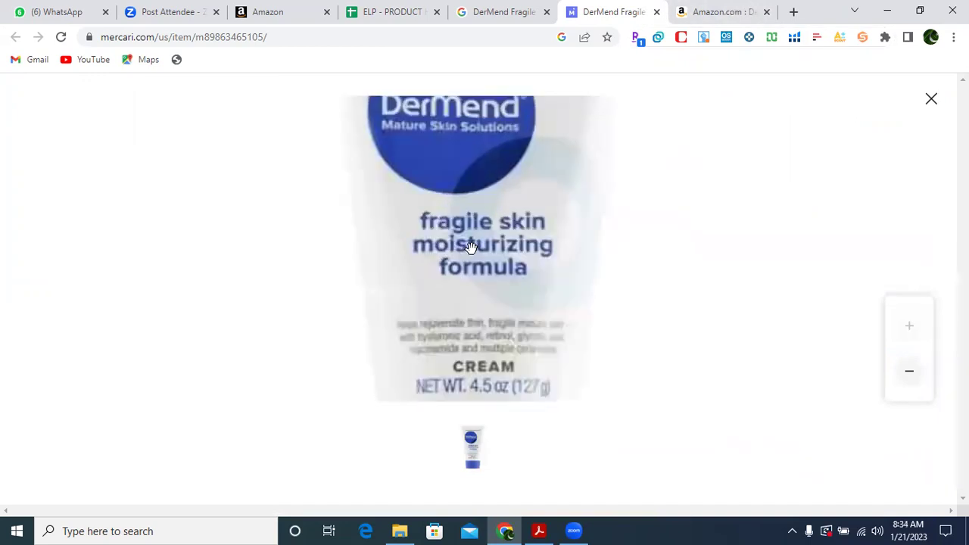
{"action": "left_click", "coordinate": [704, 14]}
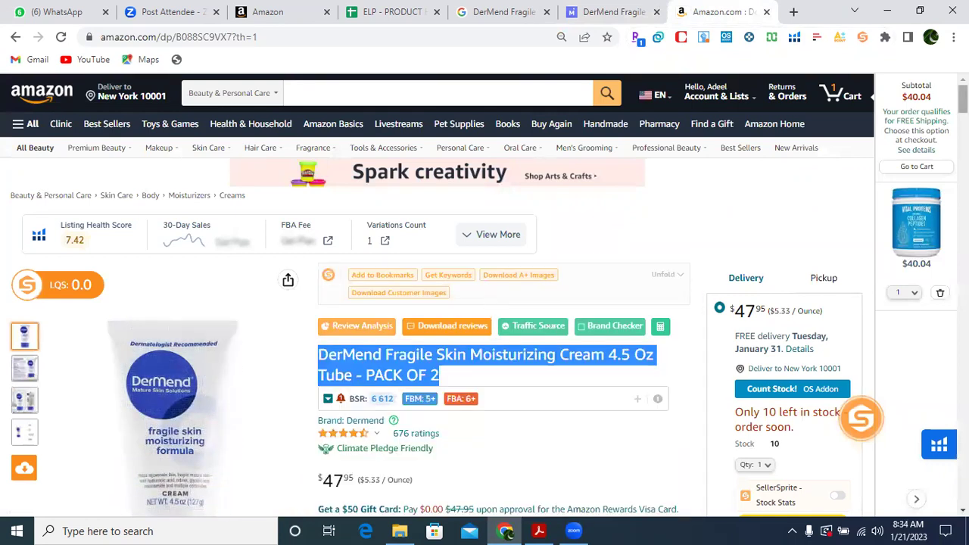
{"action": "left_click", "coordinate": [603, 13]}
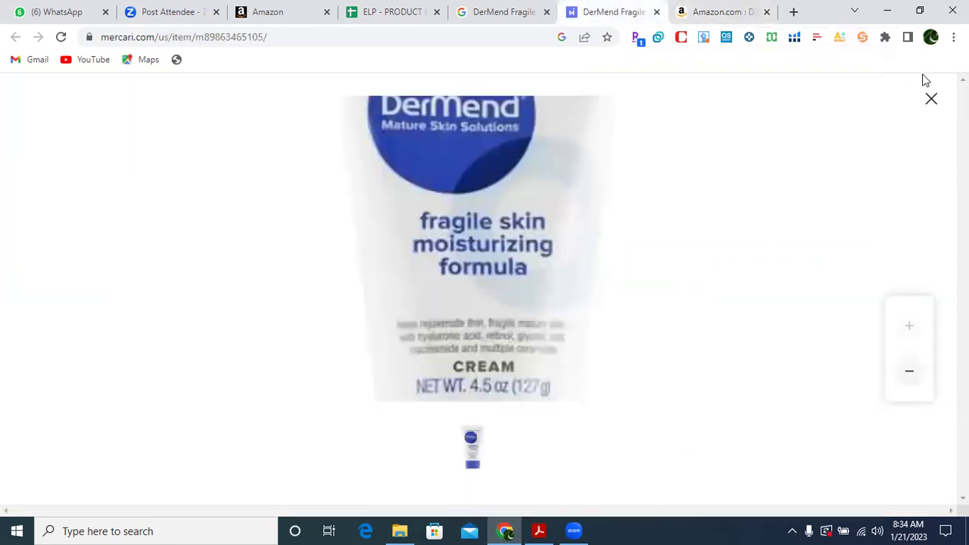
{"action": "left_click", "coordinate": [929, 110]}
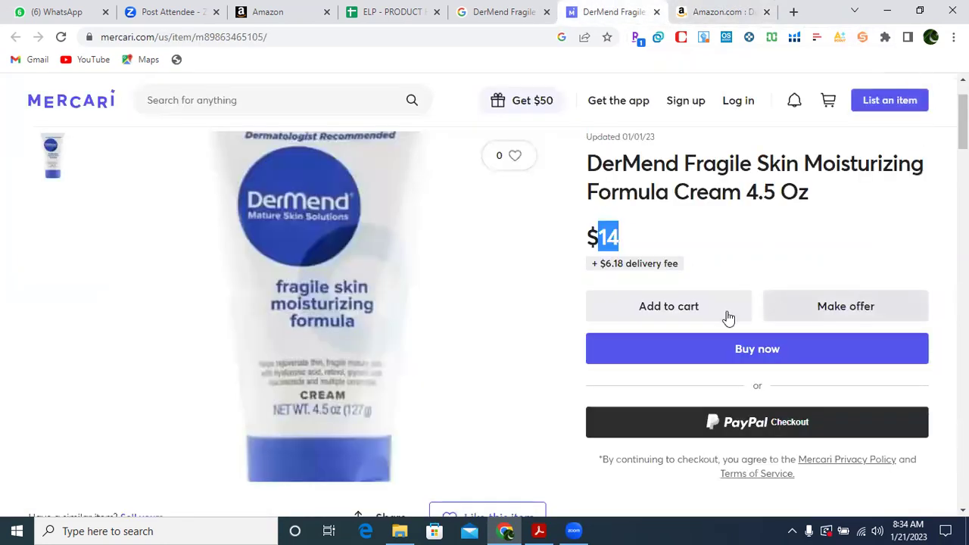
Add the DerMend cream to the Mercari cart and review the cart page.
{"action": "left_click", "coordinate": [679, 318]}
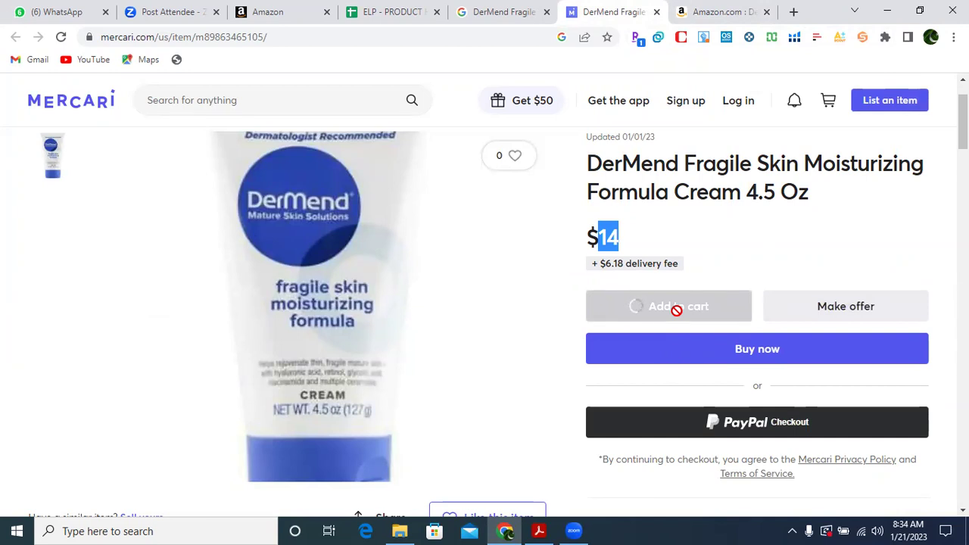
{"action": "left_click", "coordinate": [679, 316]}
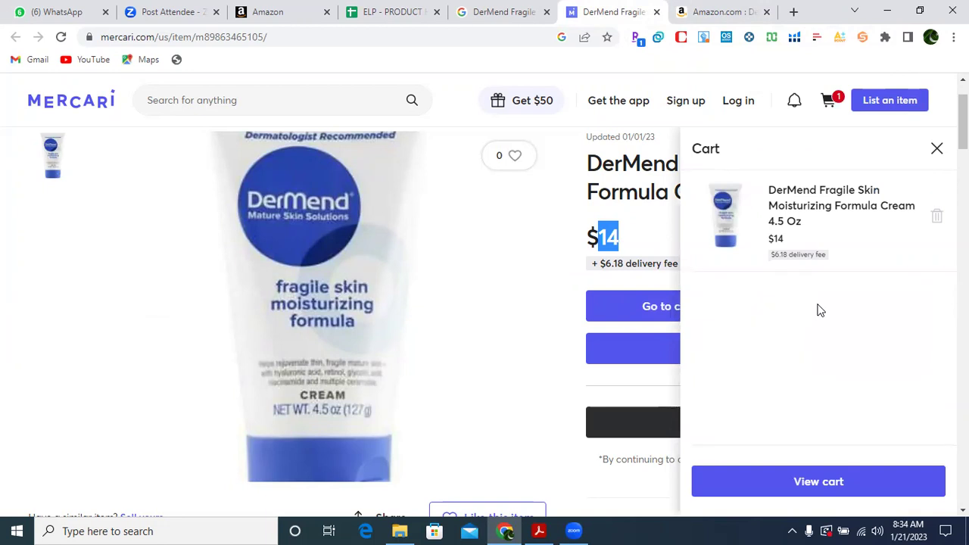
{"action": "left_click", "coordinate": [831, 488]}
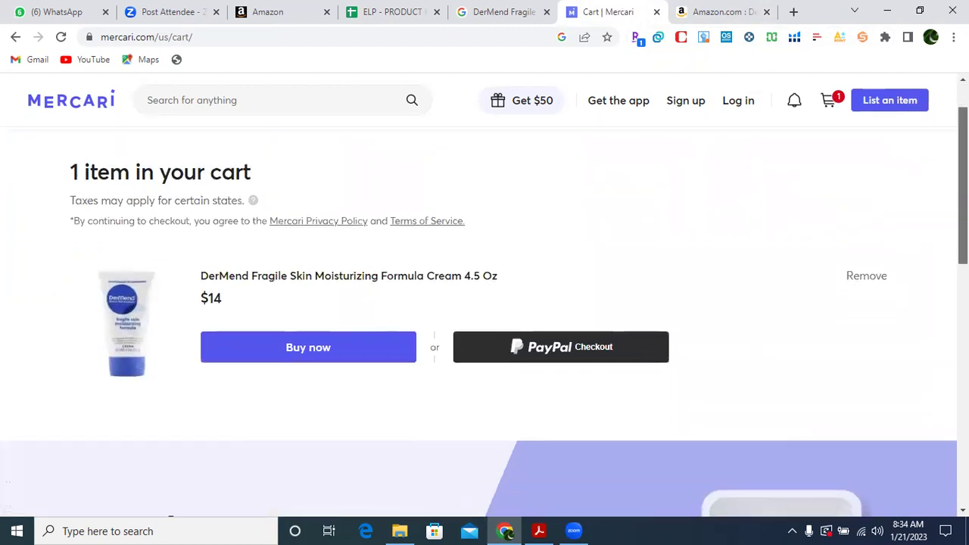
{"action": "scroll", "coordinate": [830, 487], "scroll_direction": "down", "scroll_amount": 2}
{"action": "scroll", "coordinate": [484, 322], "scroll_direction": "down", "scroll_amount": 2}
{"action": "scroll", "coordinate": [484, 323], "scroll_direction": "up", "scroll_amount": 3}
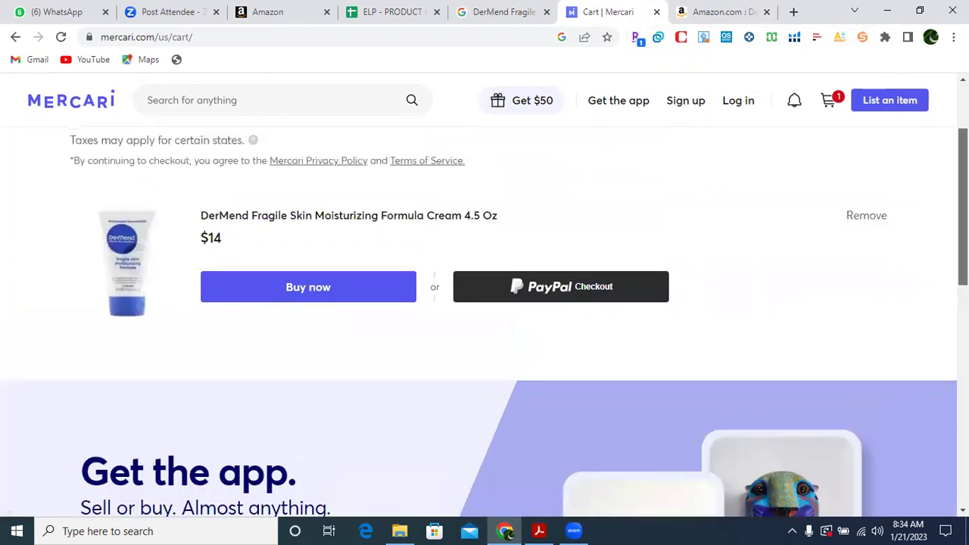
{"action": "scroll", "coordinate": [485, 318], "scroll_direction": "down", "scroll_amount": 1}
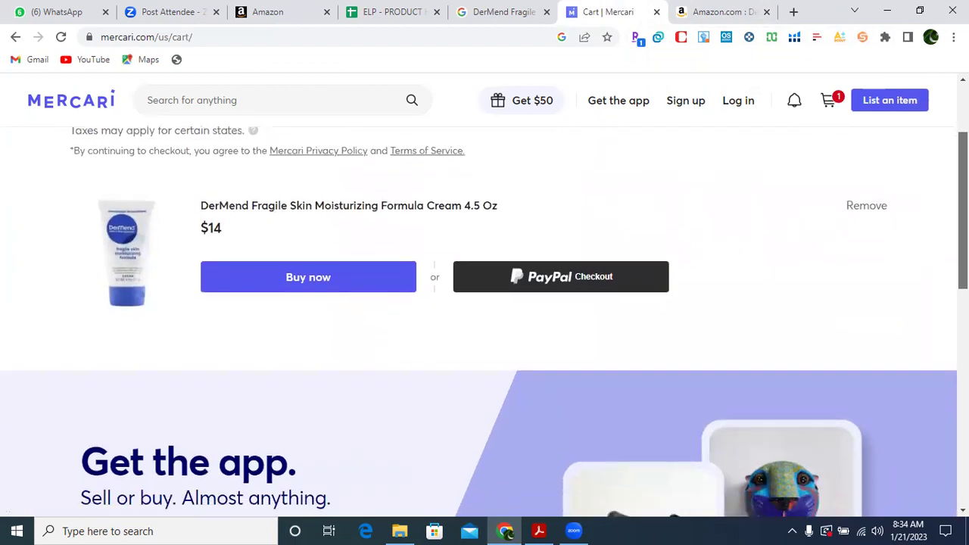
Try checking out, dismiss the sign-up prompt, and return to the cream's product page.
{"action": "left_click", "coordinate": [331, 263]}
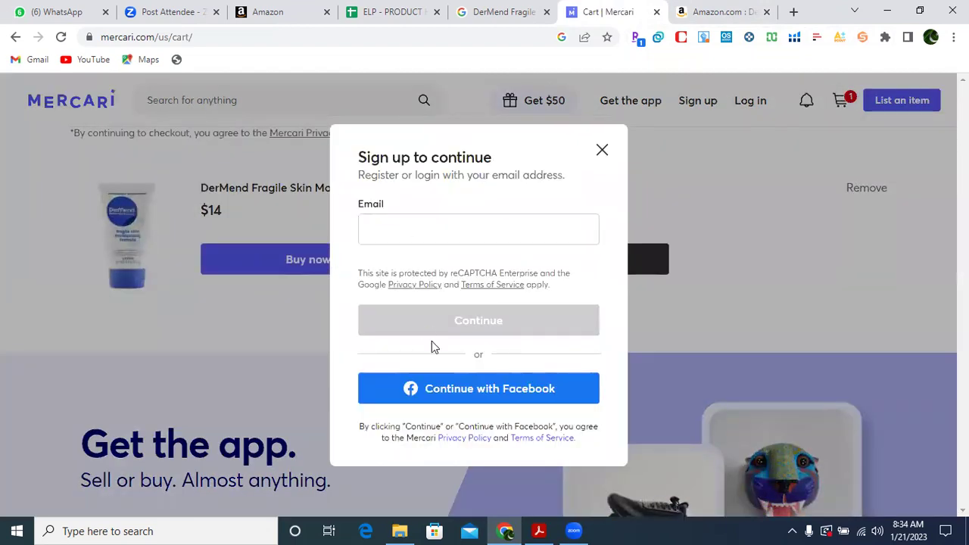
{"action": "left_click", "coordinate": [425, 231]}
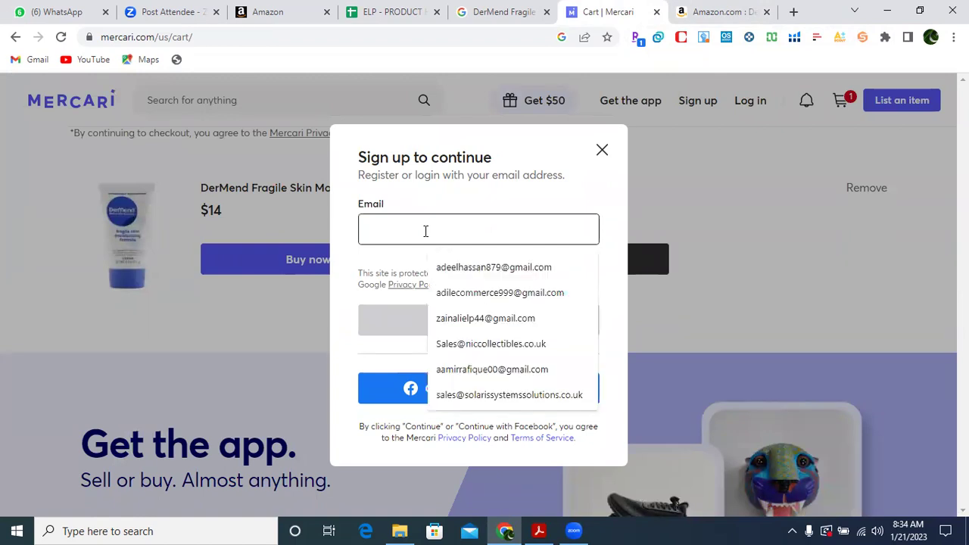
{"action": "left_click", "coordinate": [695, 232]}
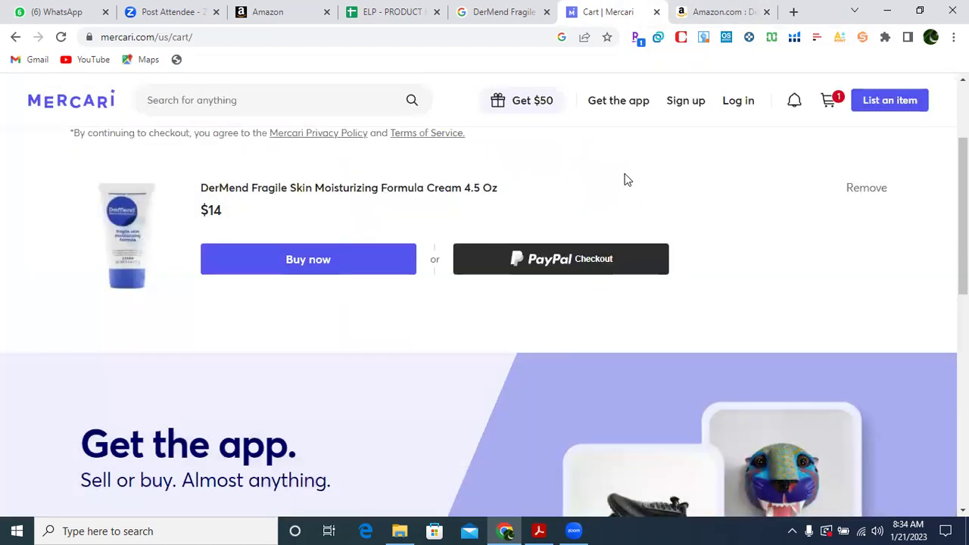
{"action": "left_click", "coordinate": [15, 38]}
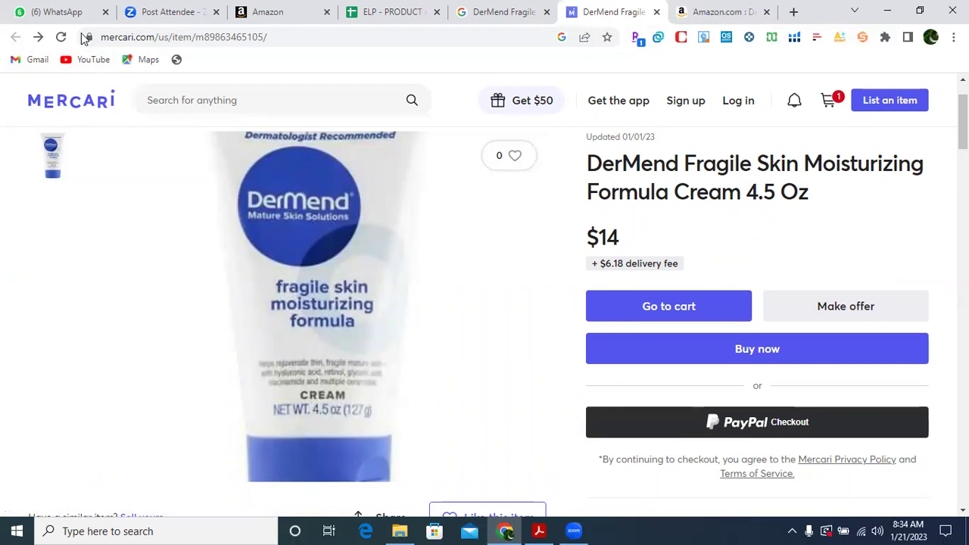
Go back to the Google Shopping results for the DerMend cream Pack of 2.
{"action": "left_click", "coordinate": [493, 12]}
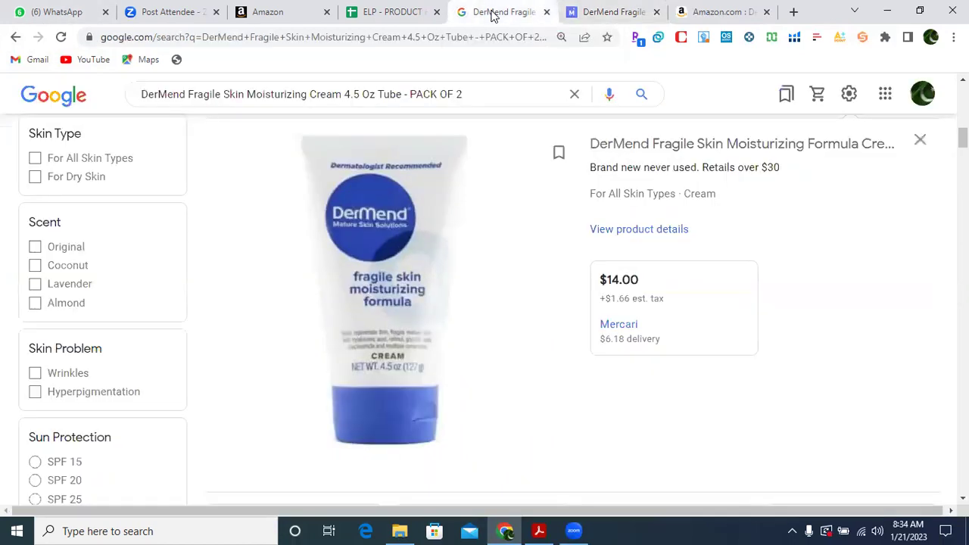
{"action": "left_click_drag", "start_coordinate": [963, 138], "coordinate": [963, 102]}
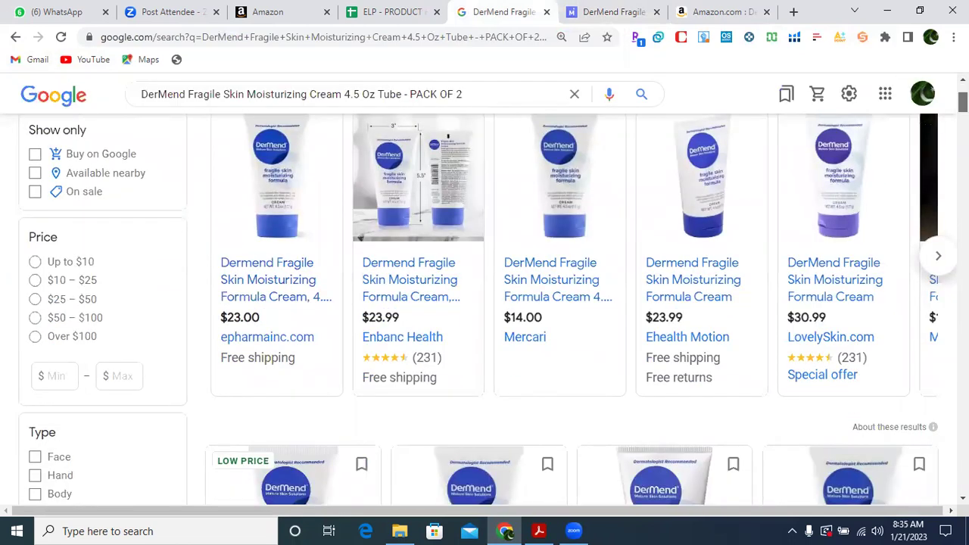
{"action": "left_click_drag", "start_coordinate": [963, 101], "coordinate": [963, 106]}
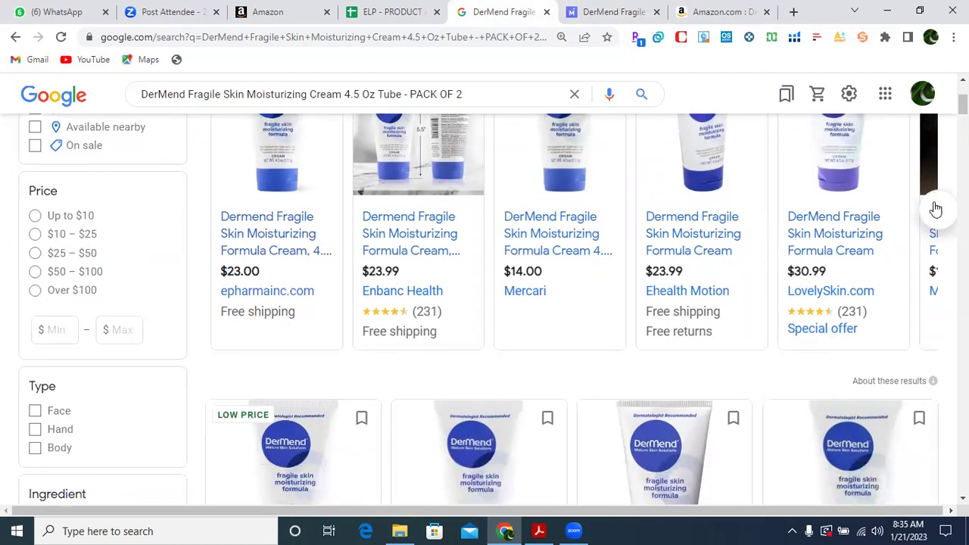
Advance the offer carousel twice, then scroll down through the eBay, Mercari and Bonanza offers priced $14.00 to $42.00.
{"action": "left_click", "coordinate": [936, 209]}
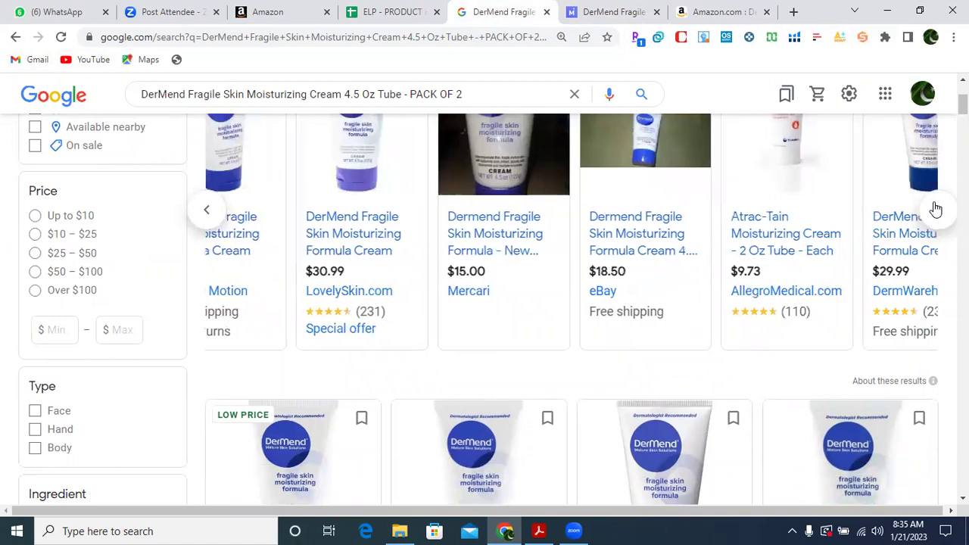
{"action": "left_click", "coordinate": [935, 209]}
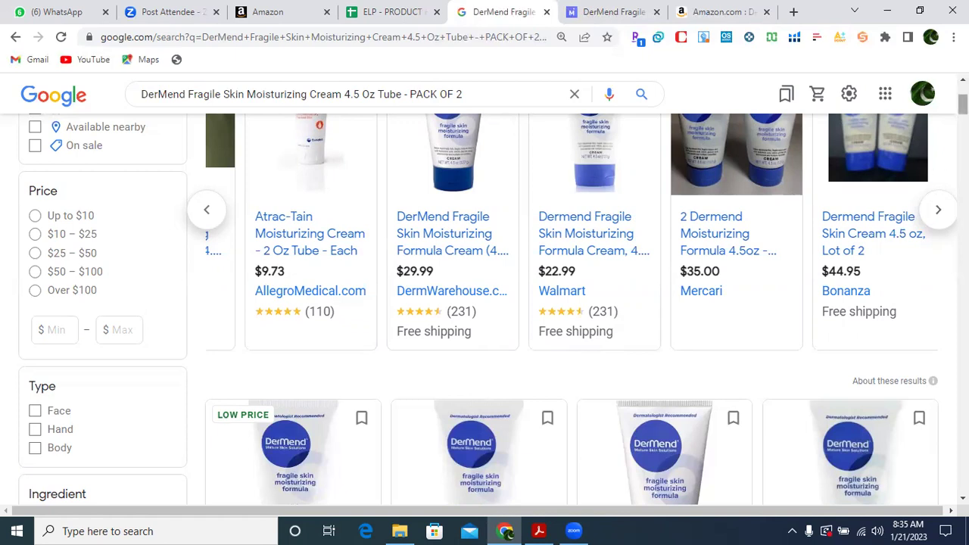
{"action": "scroll", "coordinate": [492, 303], "scroll_direction": "down", "scroll_amount": 3}
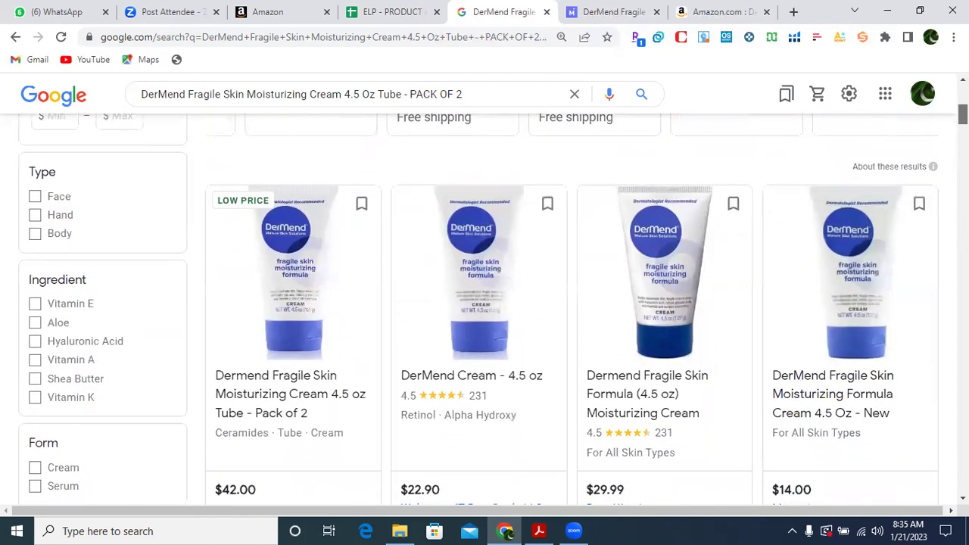
{"action": "left_click_drag", "start_coordinate": [963, 114], "coordinate": [963, 115]}
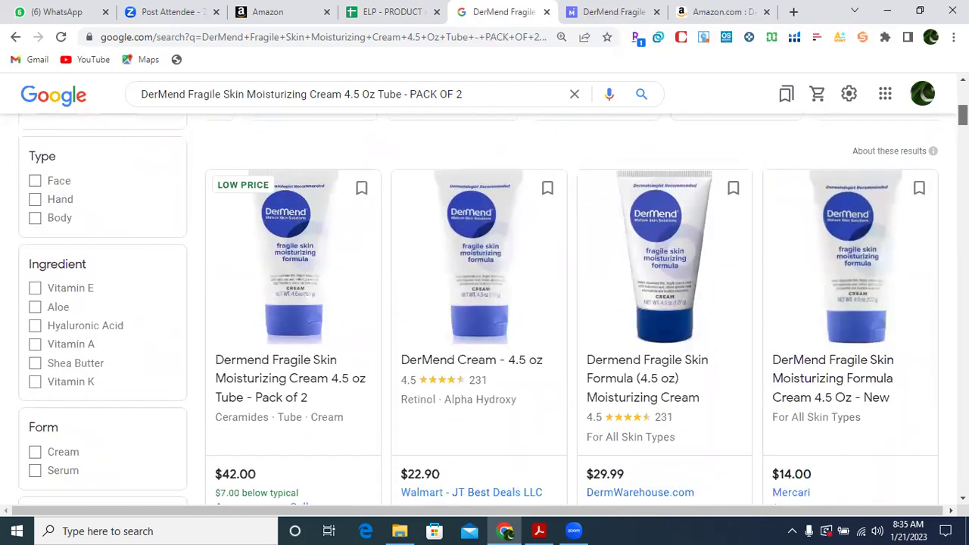